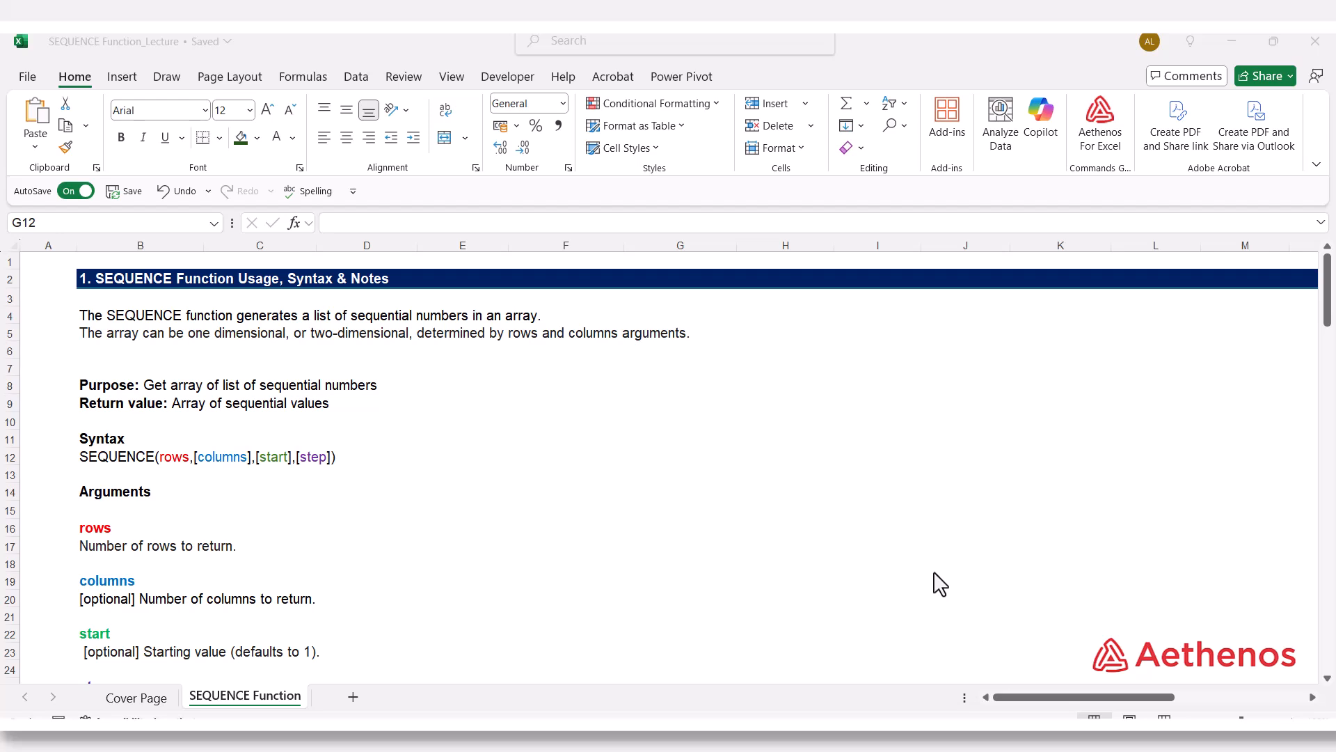
- Read through the SEQUENCE function's syntax, argument descriptions and usage notes down to the Examples section
{"action": "scroll", "coordinate": [939, 584], "scroll_direction": "down", "scroll_amount": 2}
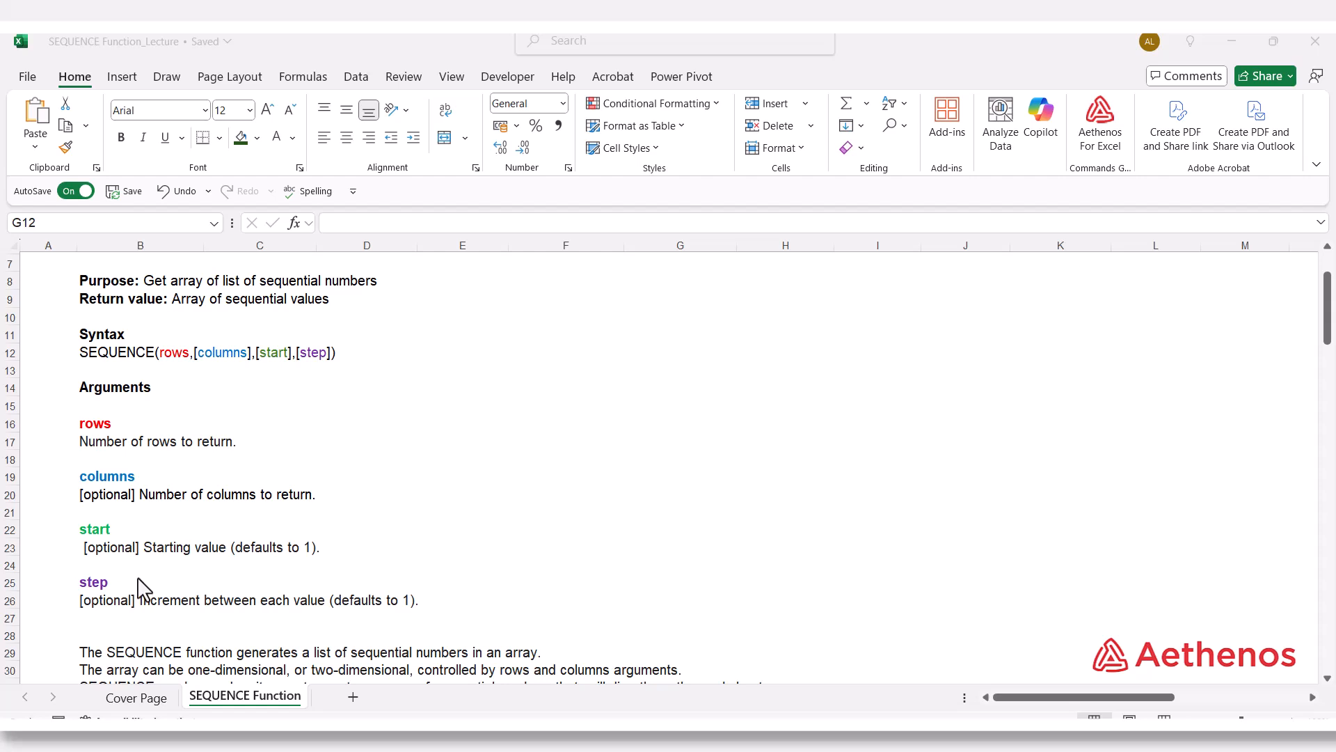
{"action": "scroll", "coordinate": [364, 573], "scroll_direction": "down", "scroll_amount": 2}
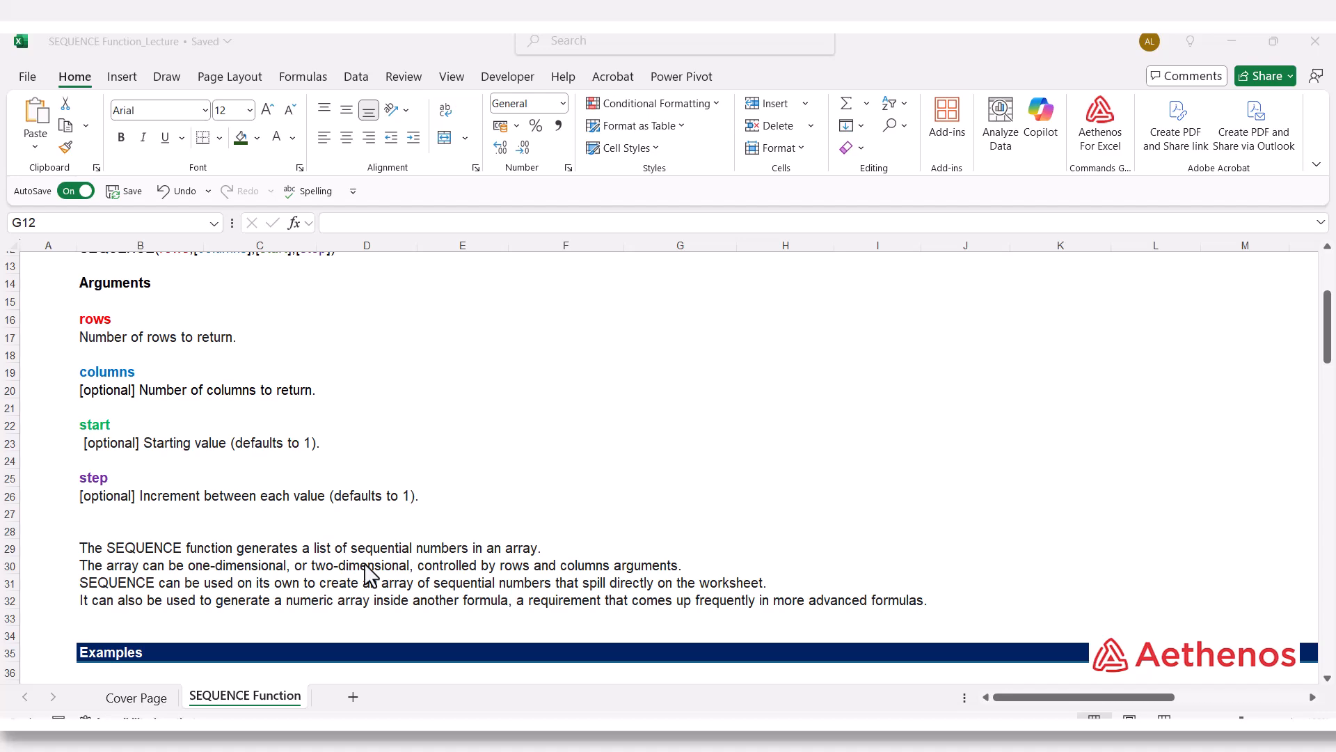
{"action": "scroll", "coordinate": [367, 575], "scroll_direction": "down", "scroll_amount": 1}
{"action": "scroll", "coordinate": [367, 575], "scroll_direction": "up", "scroll_amount": 1}
{"action": "scroll", "coordinate": [366, 575], "scroll_direction": "down", "scroll_amount": 5}
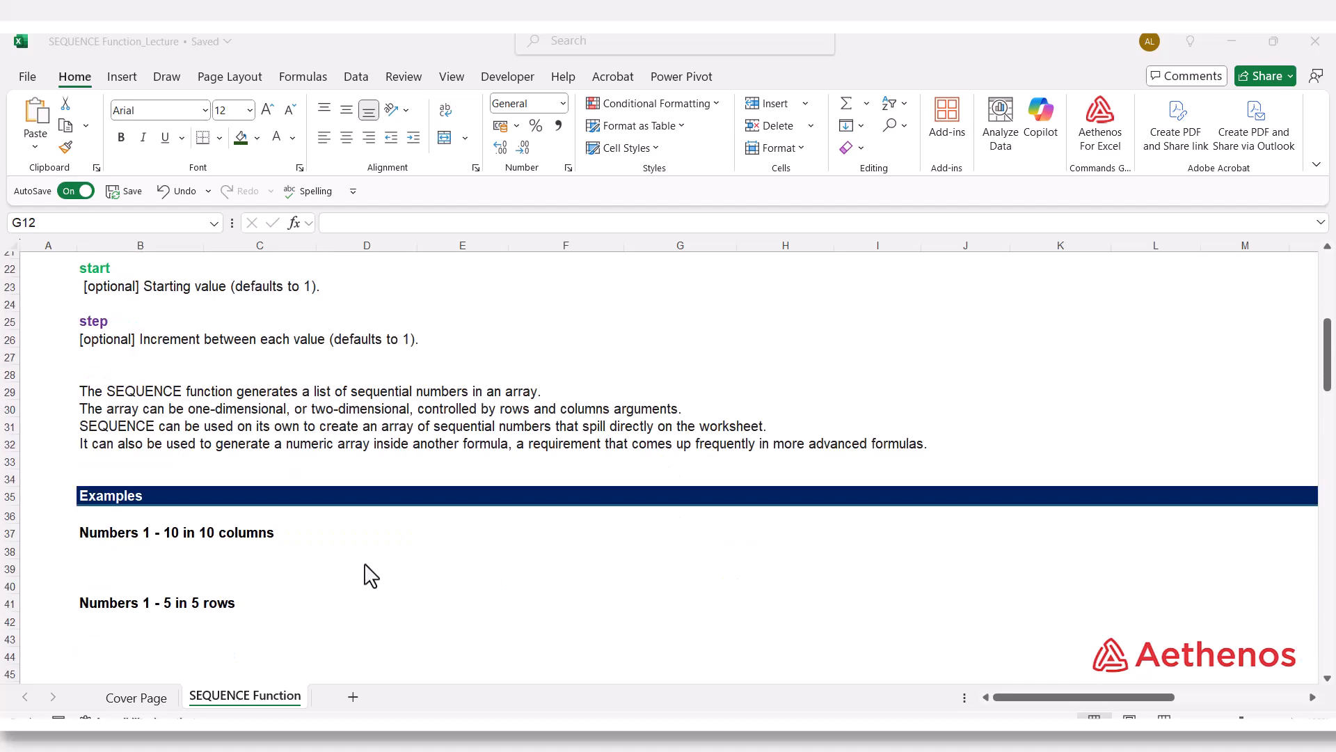
{"action": "scroll", "coordinate": [371, 575], "scroll_direction": "down", "scroll_amount": 2}
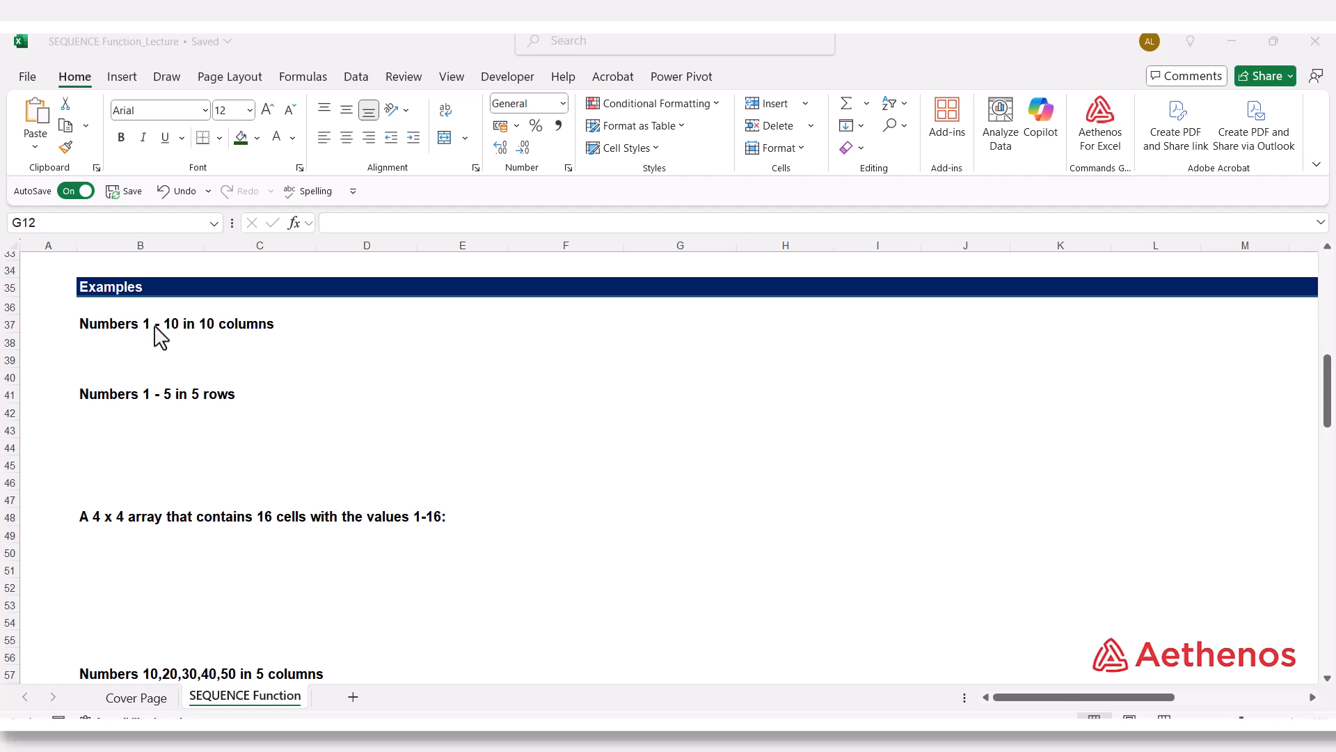
- Generate the numbers 1 to 10 across 10 columns by entering =SEQUENCE(1,10,1,1) in cell B38
{"action": "left_click", "coordinate": [125, 351]}
{"action": "type", "text": "="}
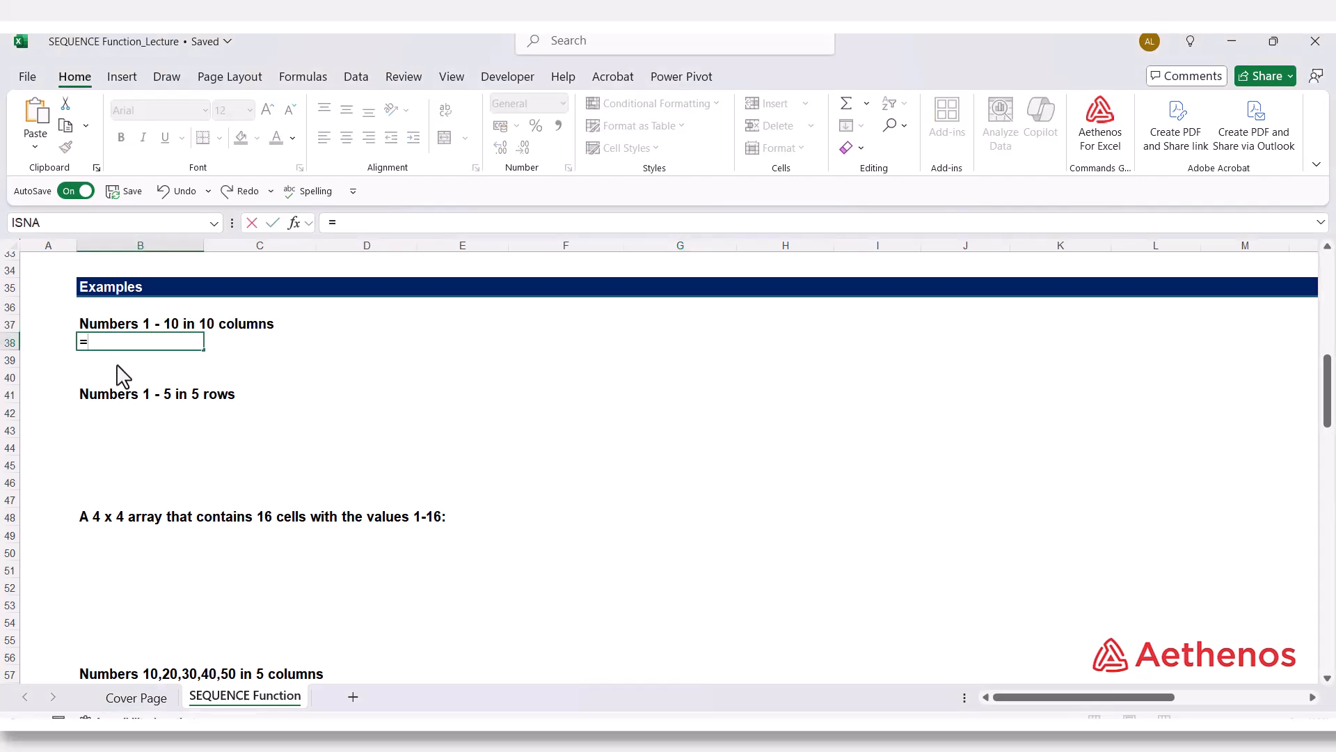
{"action": "type", "text": "seq"}
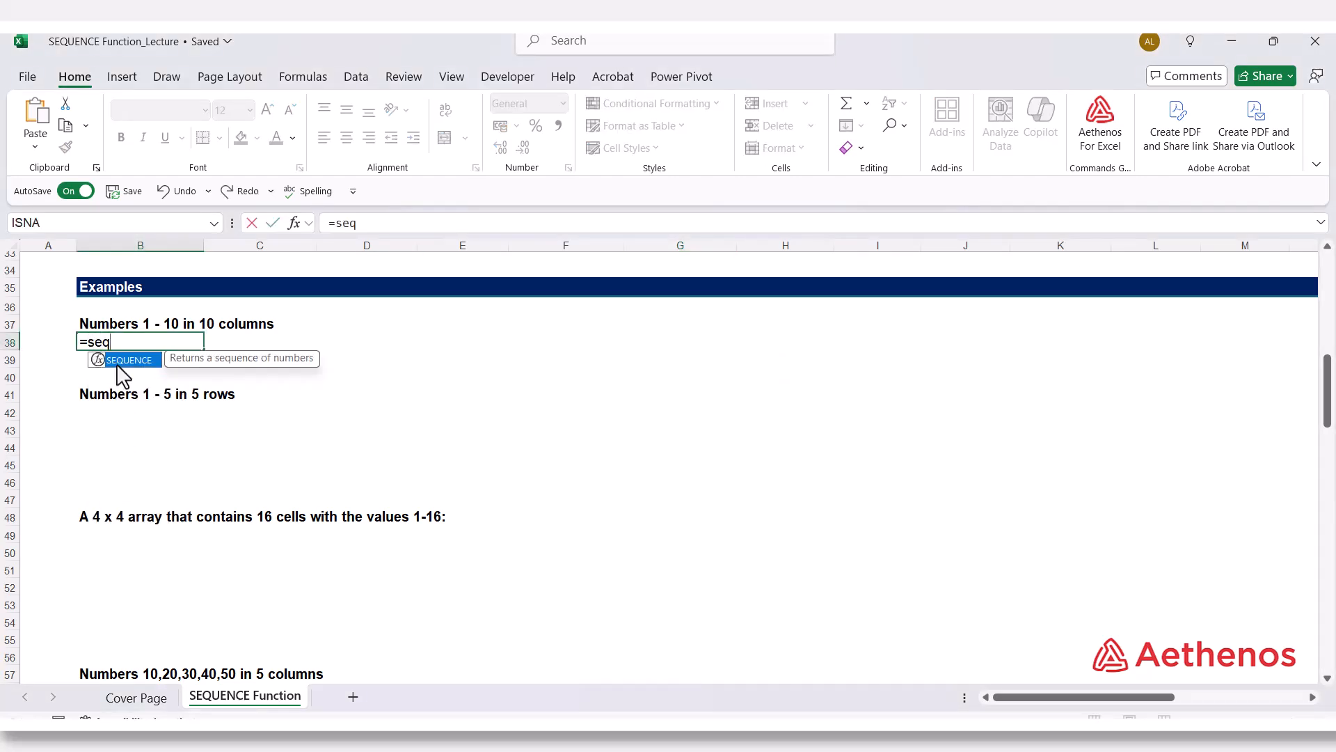
{"action": "key", "text": "Tab"}
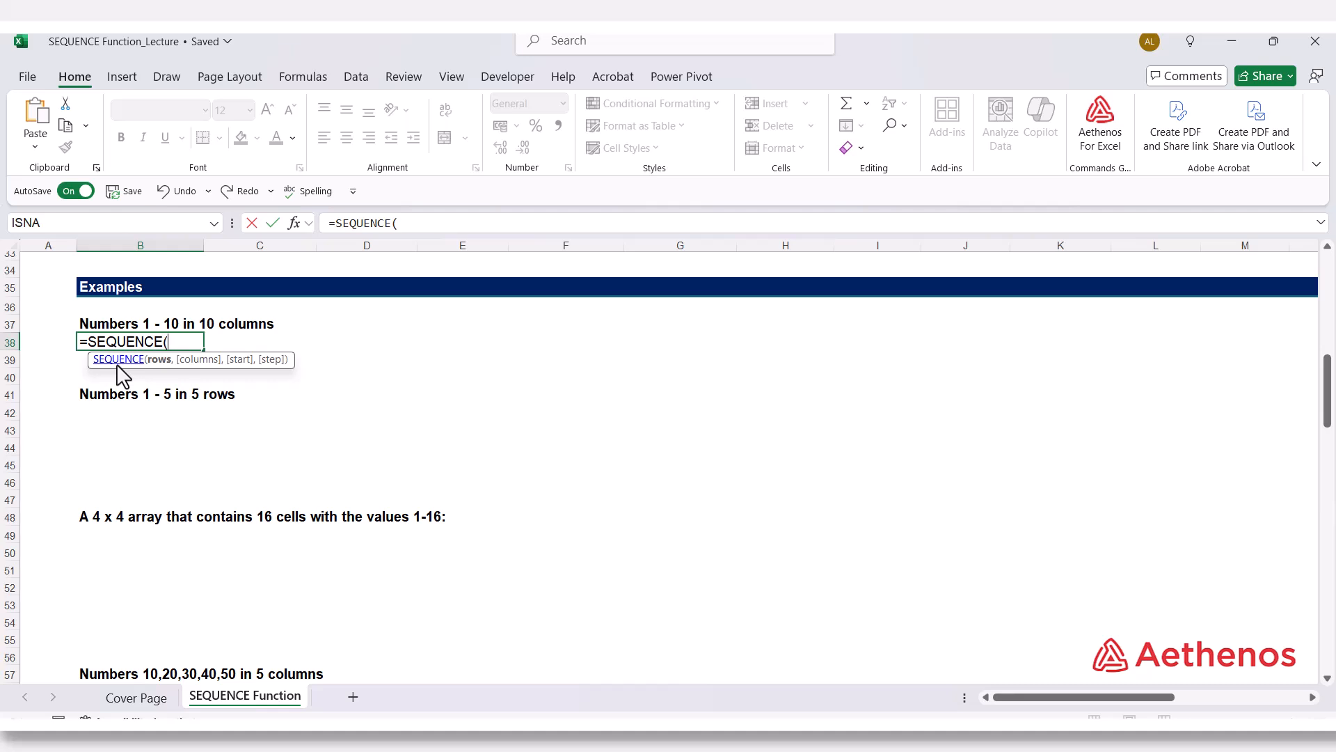
{"action": "type", "text": "1,"}
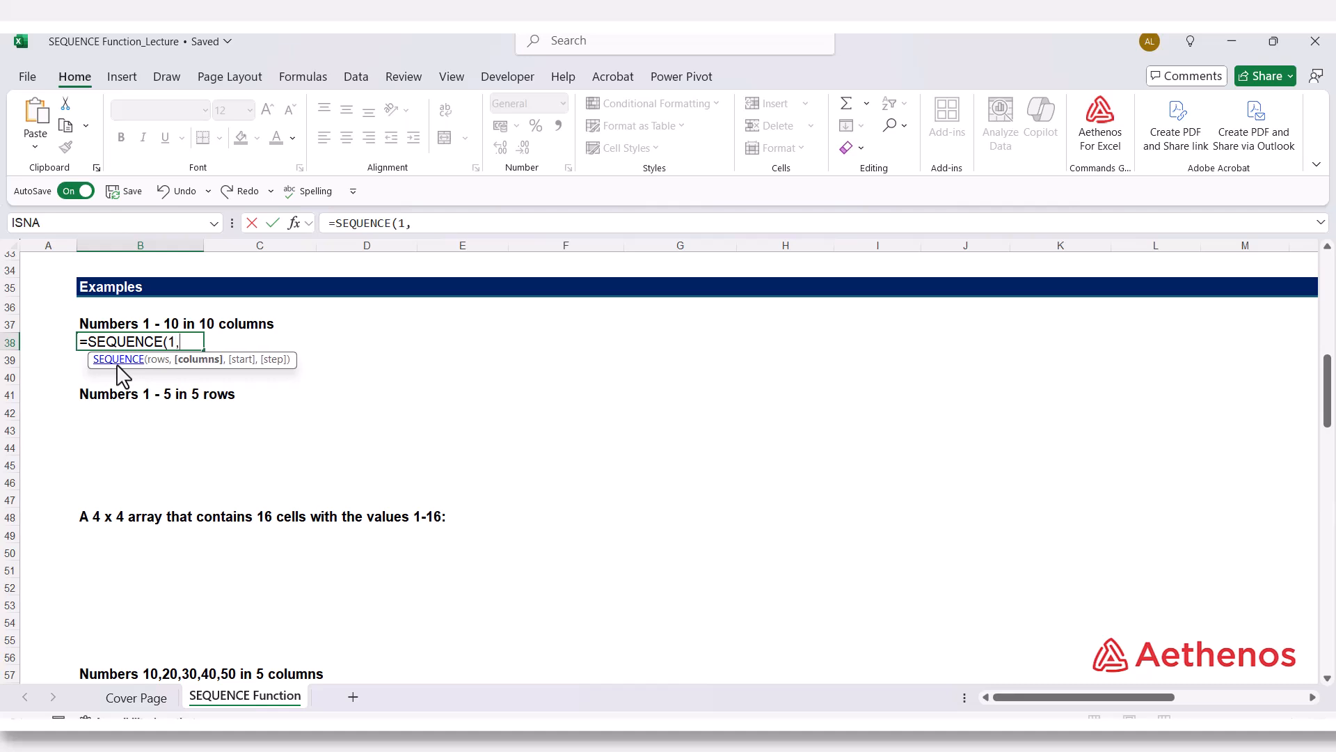
{"action": "type", "text": "10,1,"}
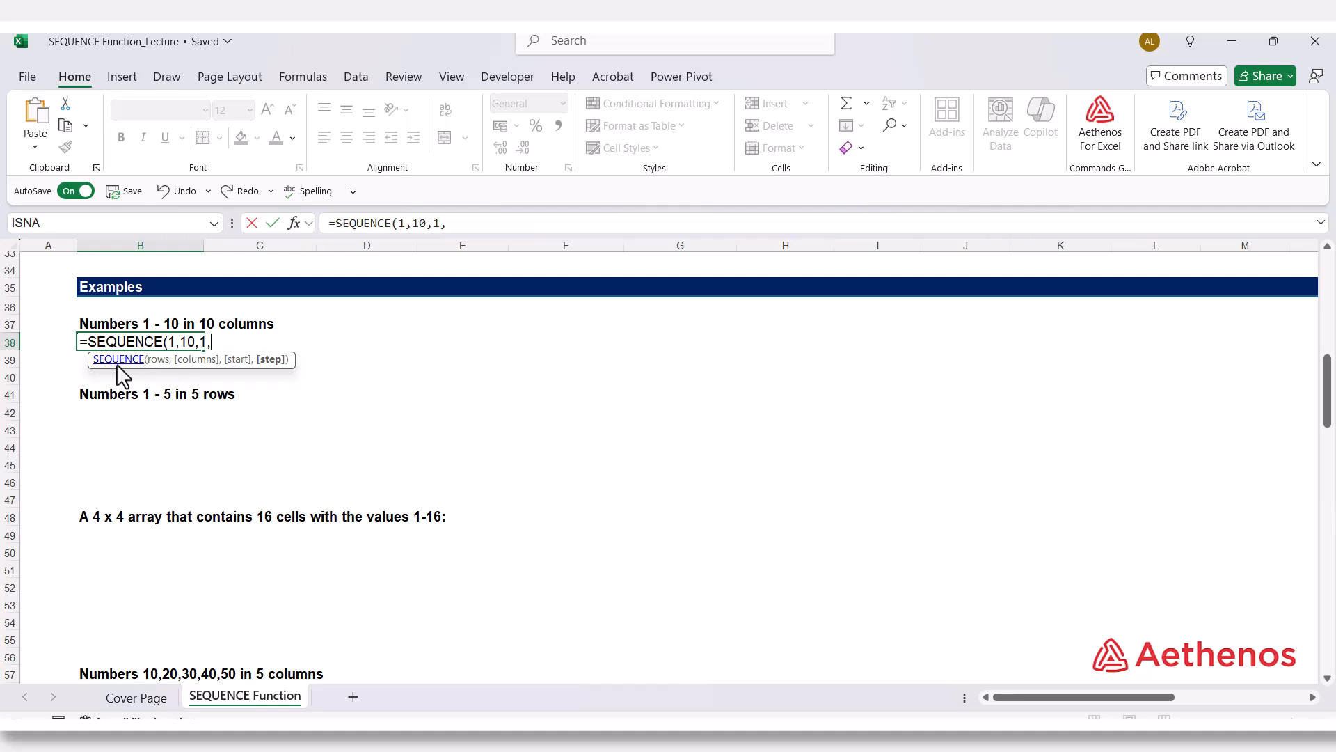
{"action": "type", "text": "1"}
{"action": "type", "text": ")"}
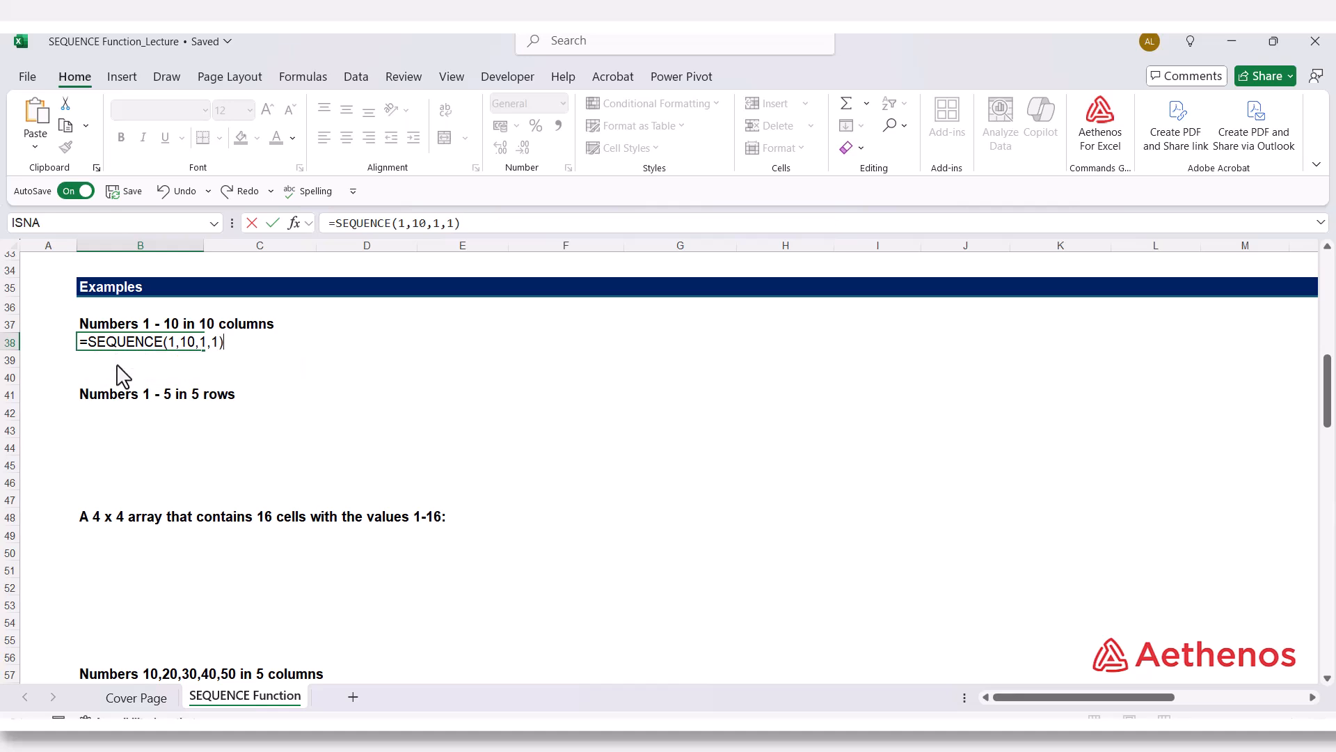
{"action": "key", "text": "Return"}
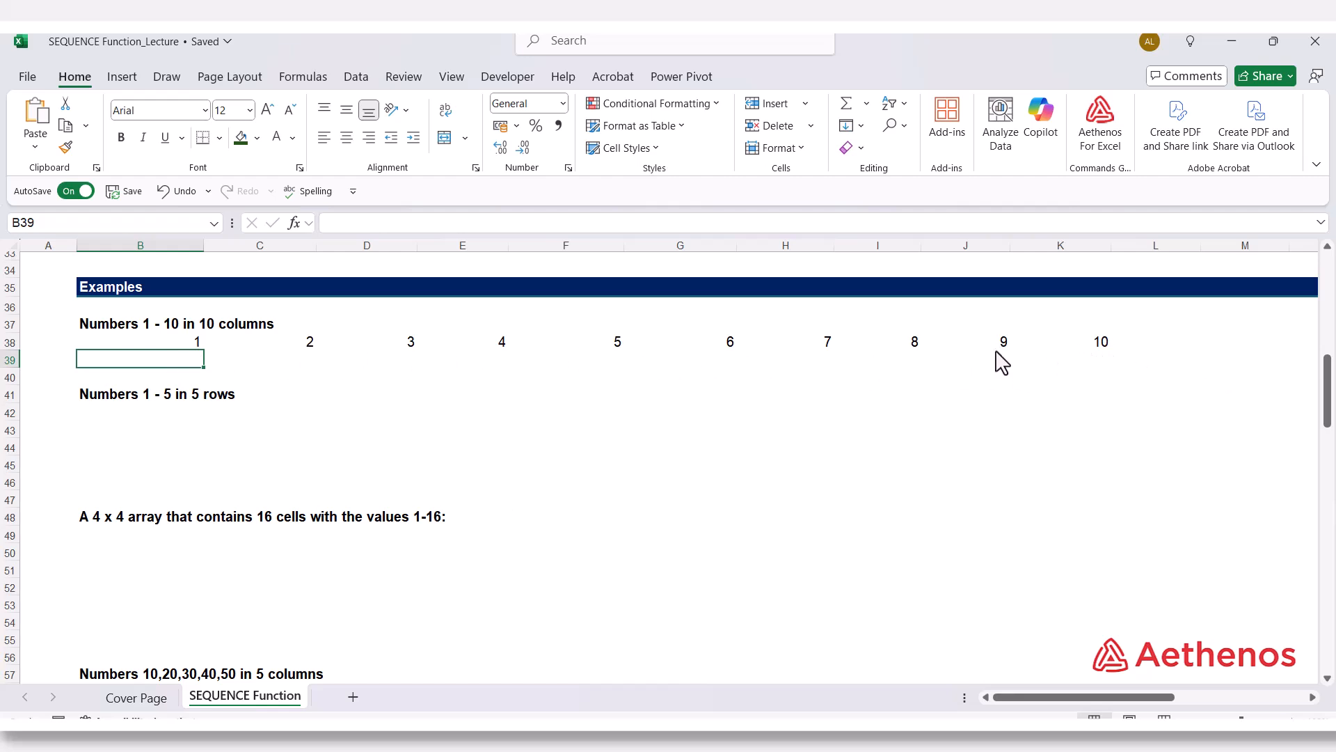
- Remove the optional start and step arguments from the formula in B38, leaving =SEQUENCE(1,10), and recheck the formula
{"action": "double_click", "coordinate": [146, 346]}
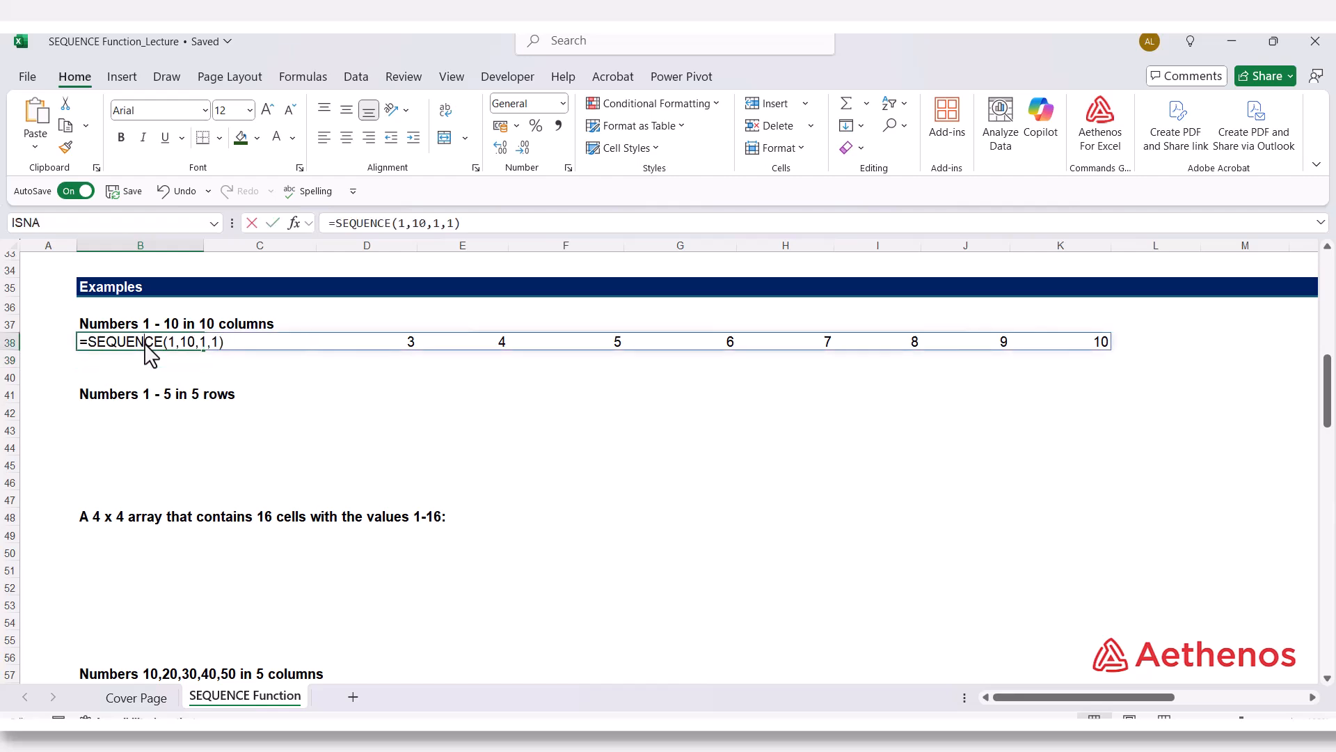
{"action": "left_click", "coordinate": [238, 360]}
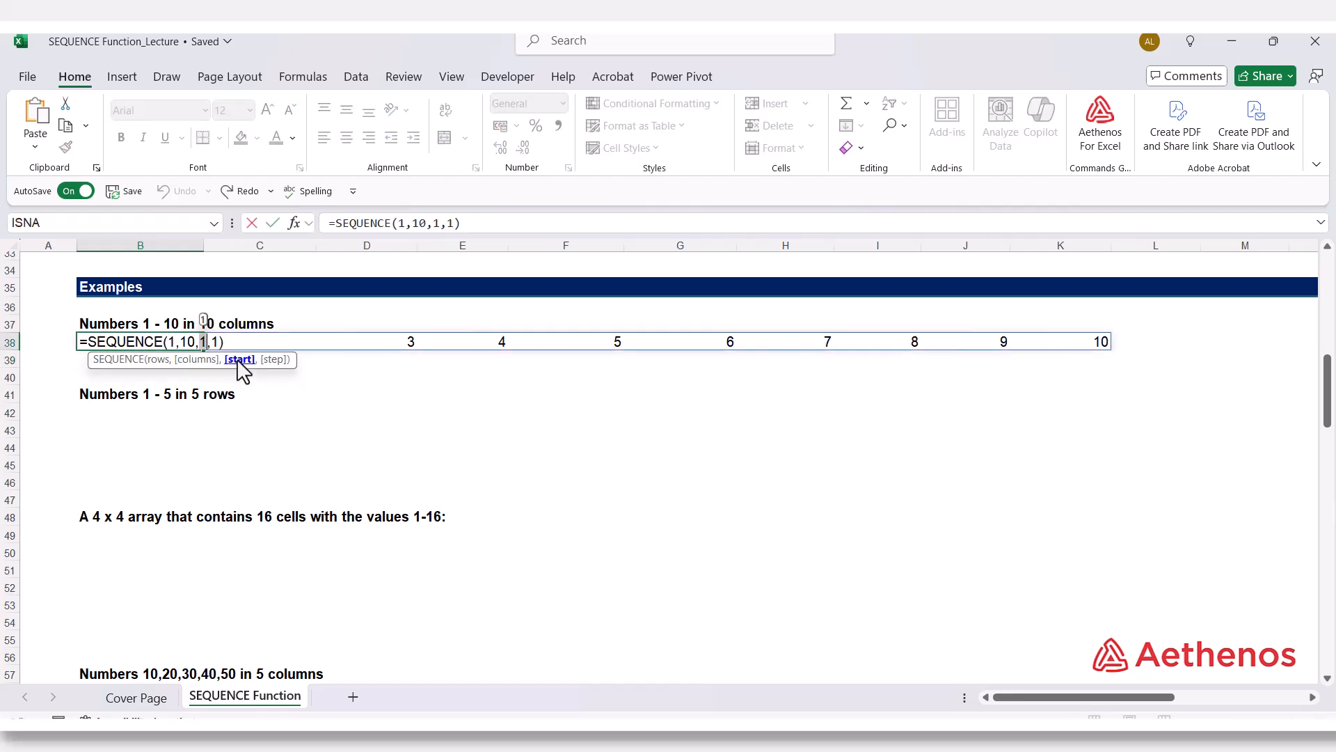
{"action": "left_click", "coordinate": [273, 360]}
{"action": "left_click", "coordinate": [238, 360]}
{"action": "left_click", "coordinate": [275, 360]}
{"action": "left_click_drag", "start_coordinate": [197, 343], "coordinate": [214, 343]}
{"action": "key", "text": "BackSpace"}
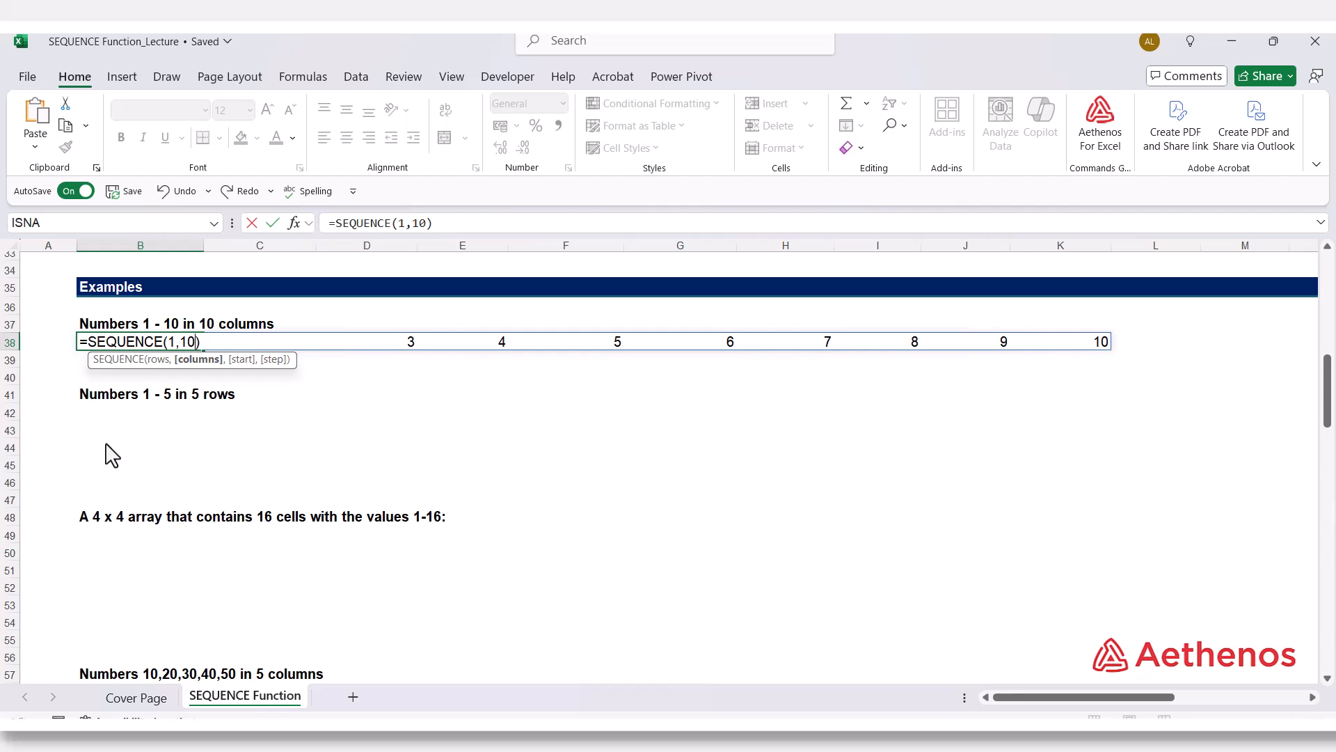
{"action": "key", "text": "Return"}
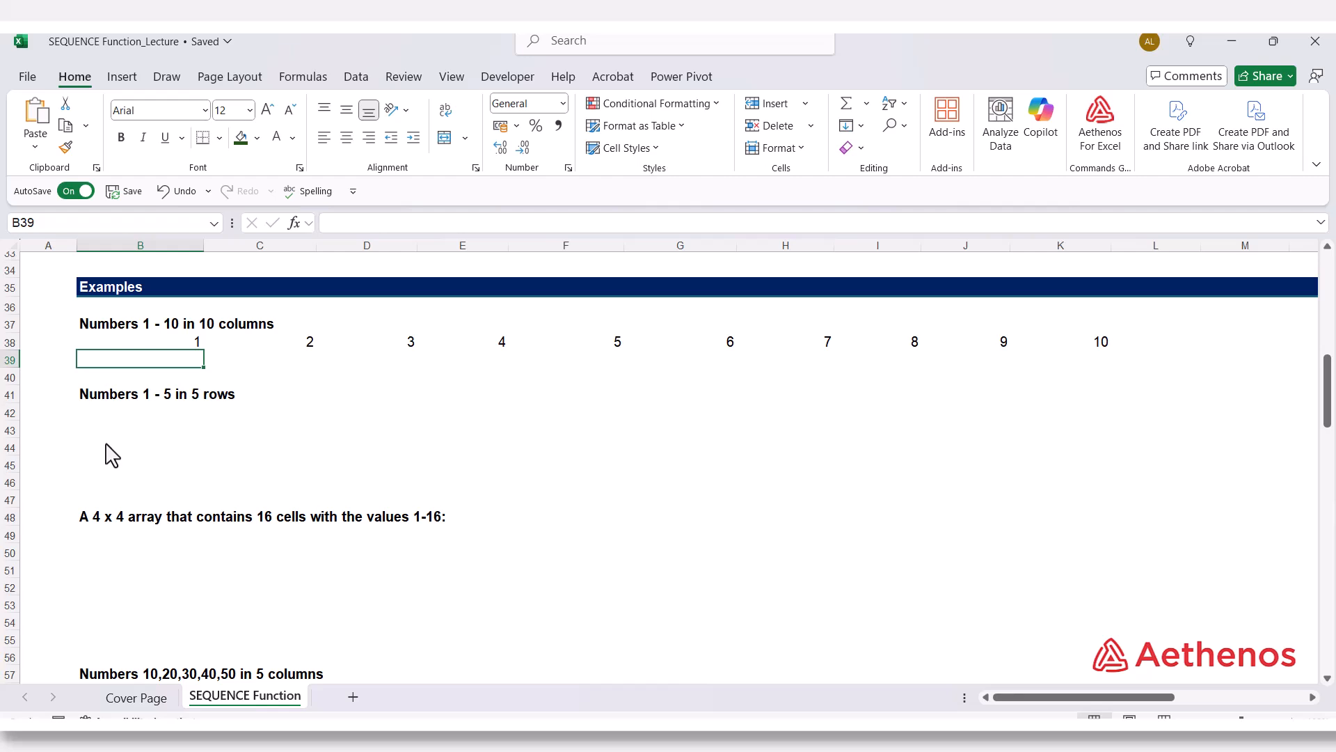
{"action": "double_click", "coordinate": [165, 346]}
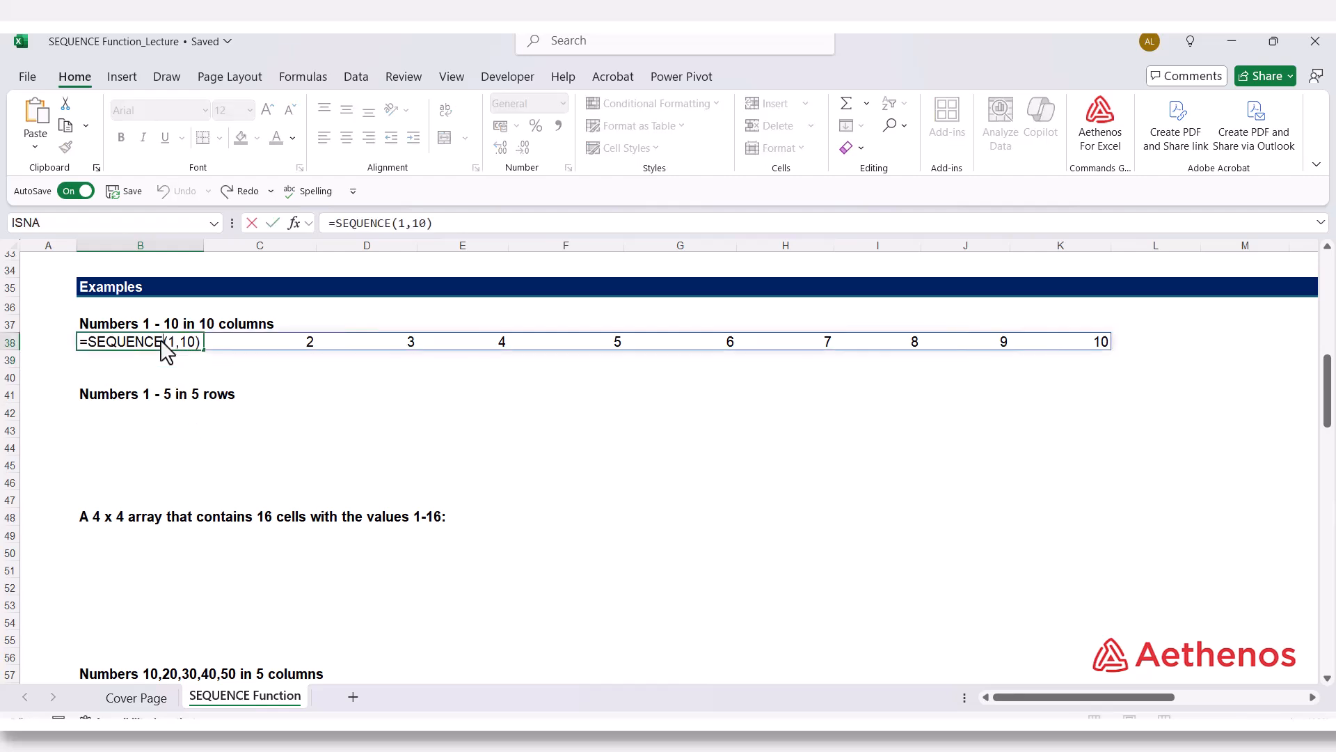
{"action": "key", "text": "Escape"}
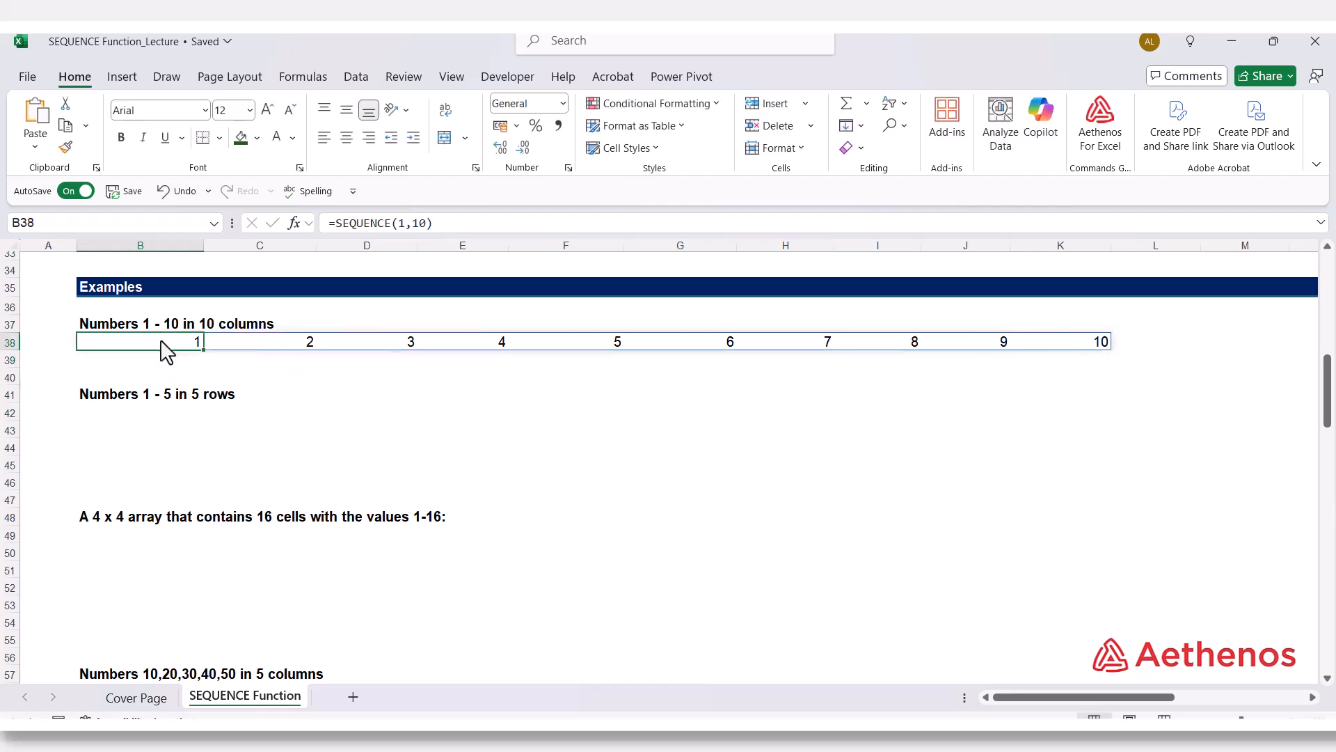
- Enter =SEQUENCE(5,1) in cell B42 to list 1 to 5 in 5 rows, and compare it with the formula in B38
{"action": "left_click", "coordinate": [142, 418]}
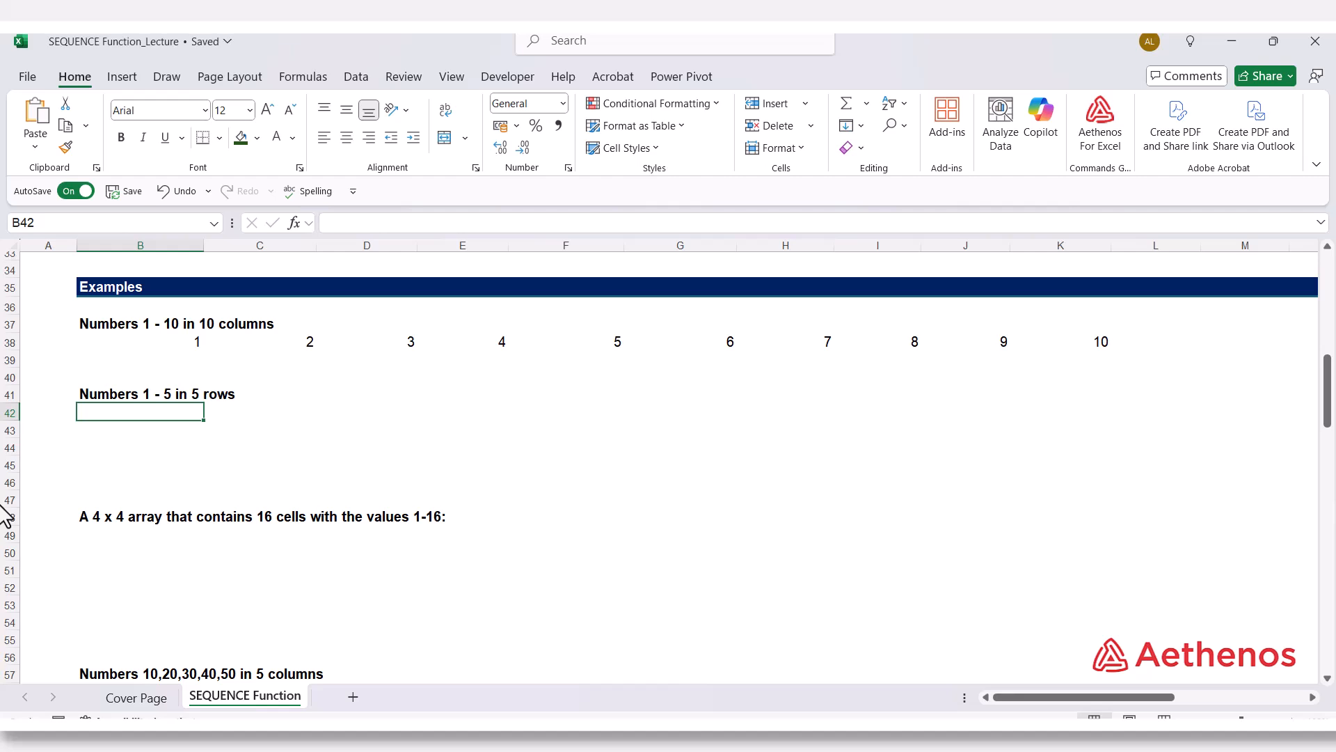
{"action": "type", "text": "="}
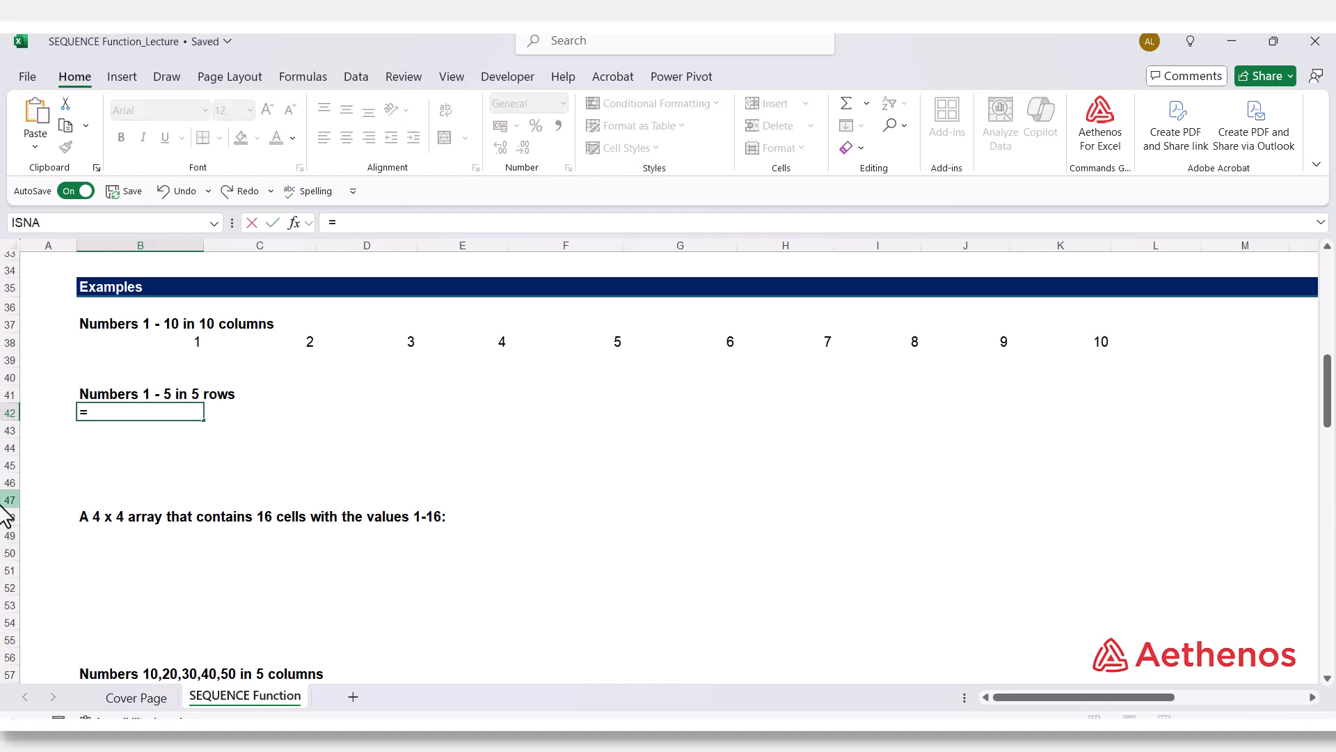
{"action": "type", "text": "seq"}
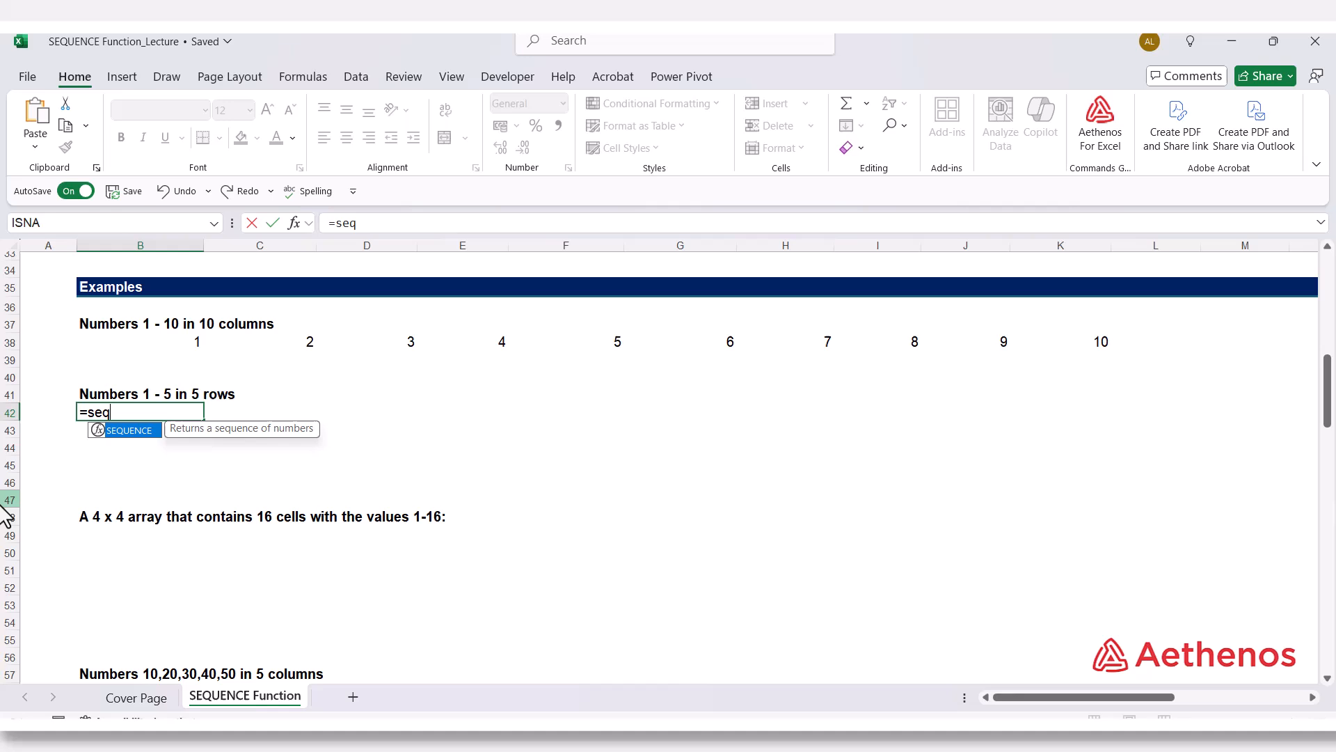
{"action": "key", "text": "Tab"}
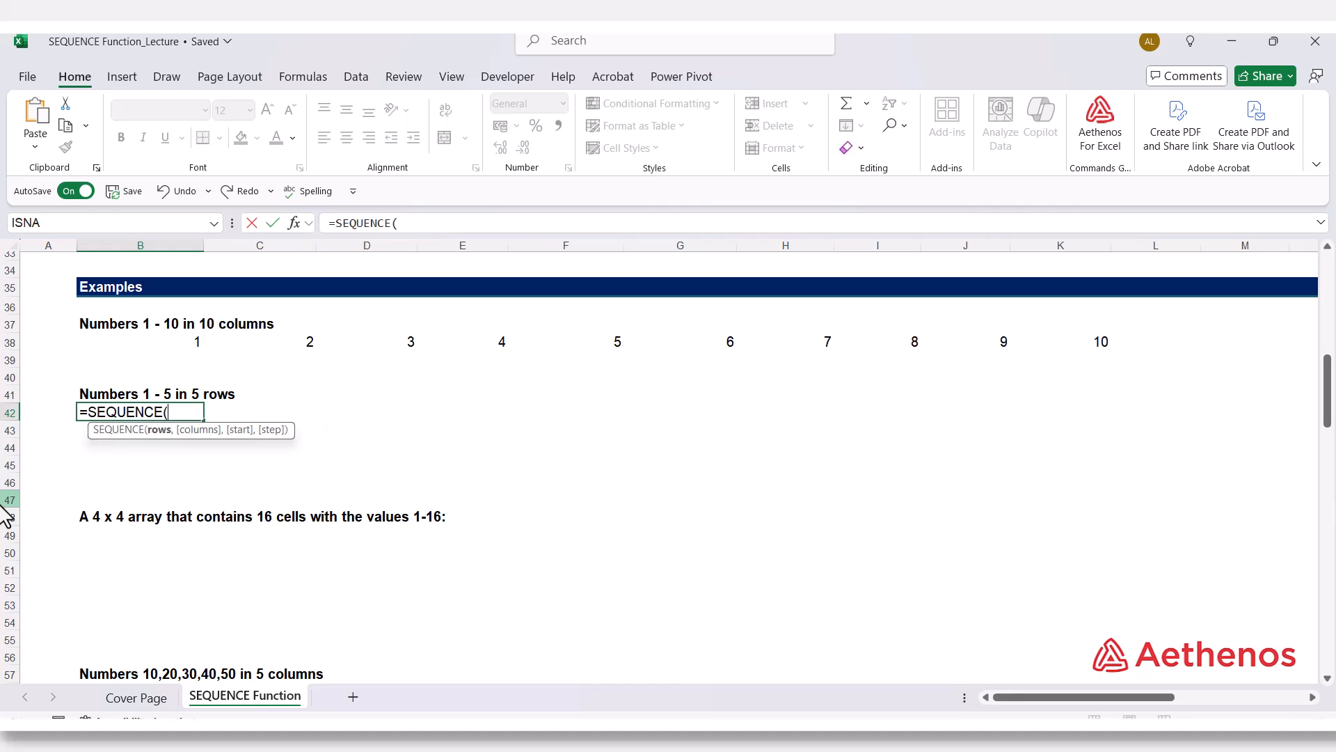
{"action": "type", "text": "5,1"}
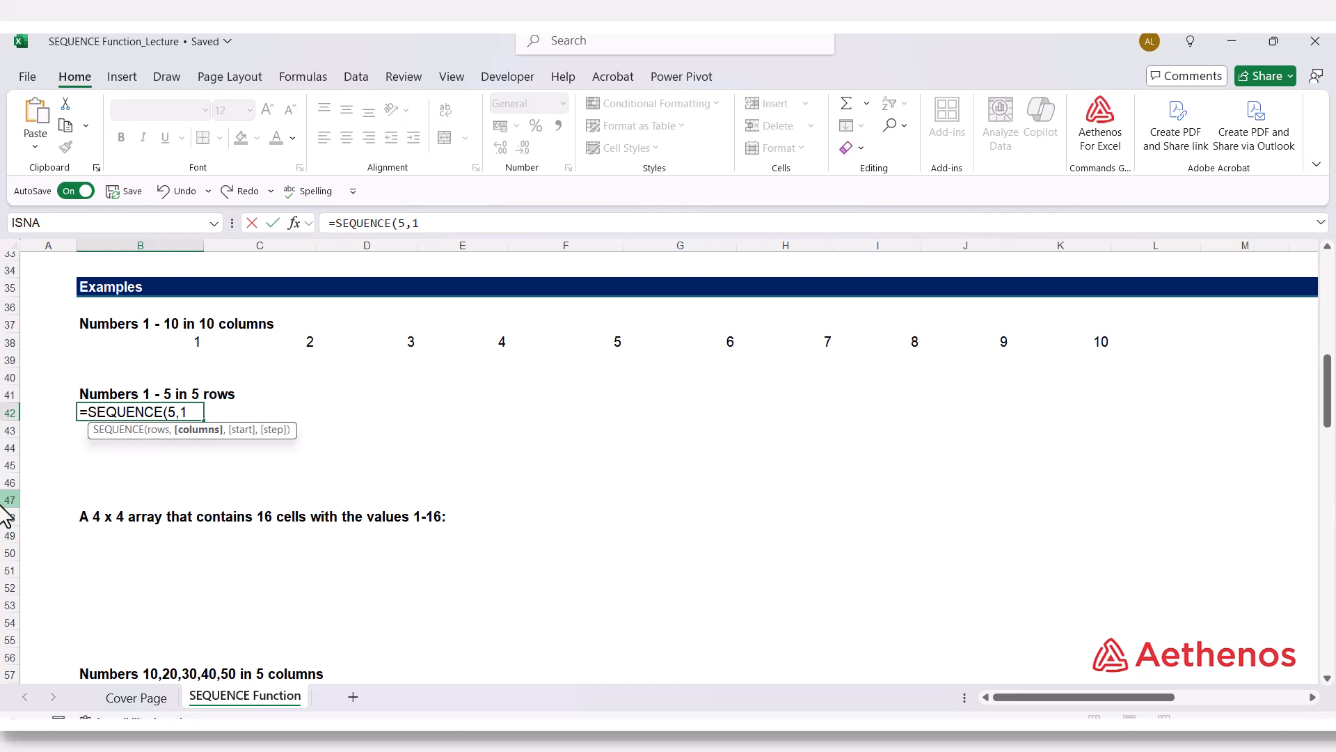
{"action": "type", "text": ")"}
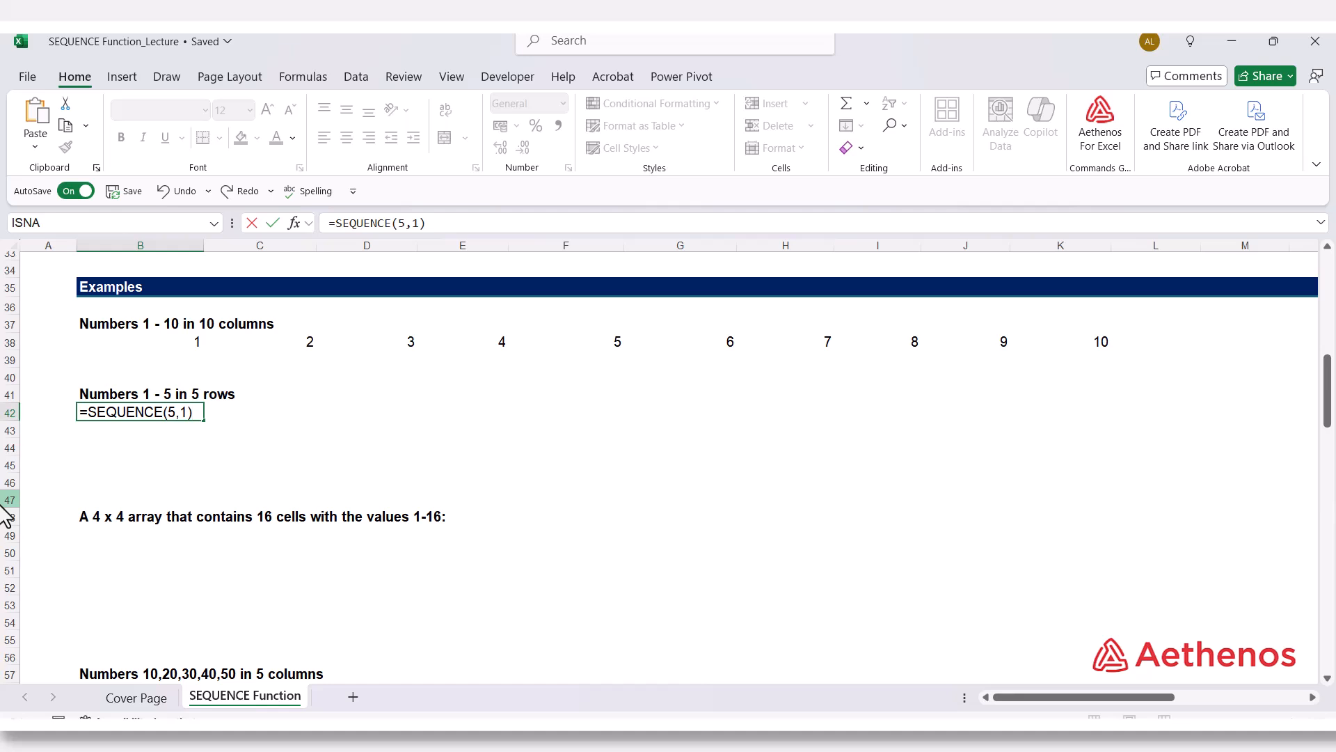
{"action": "key", "text": "Return"}
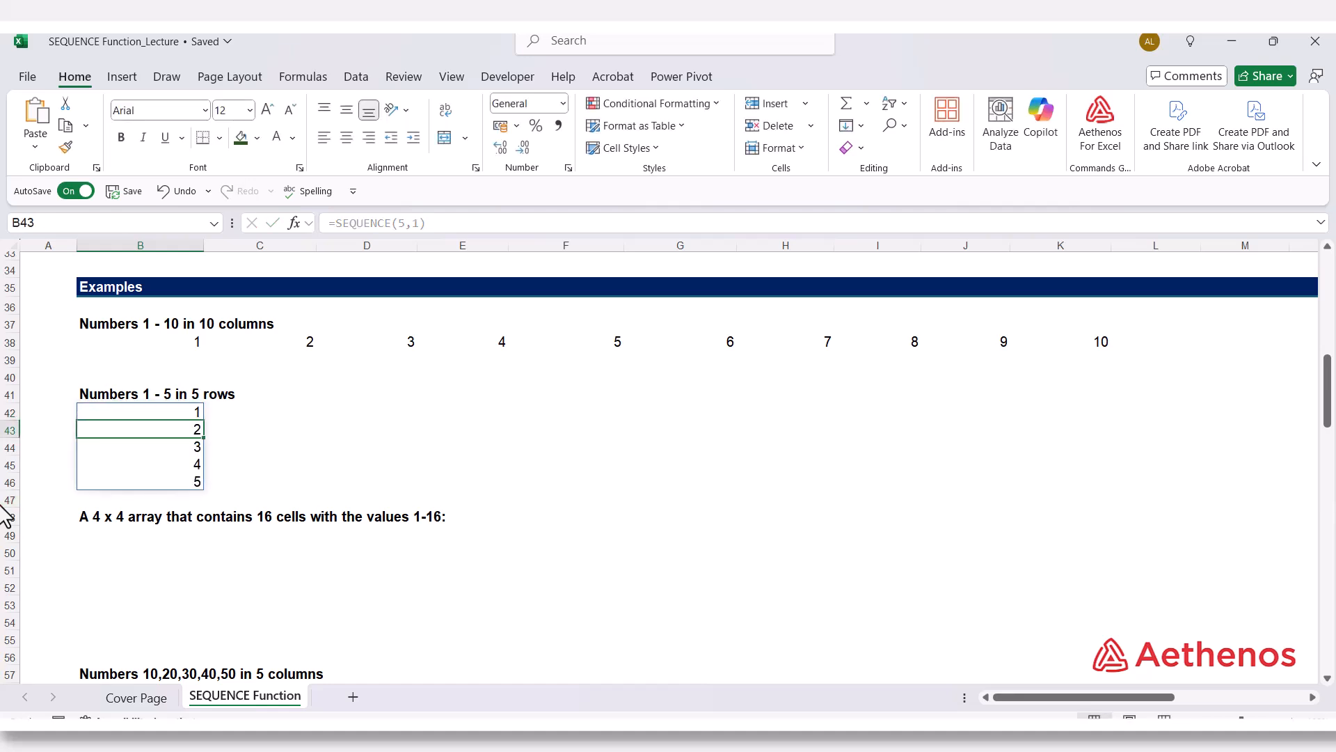
{"action": "left_click", "coordinate": [138, 415]}
{"action": "left_click", "coordinate": [153, 346]}
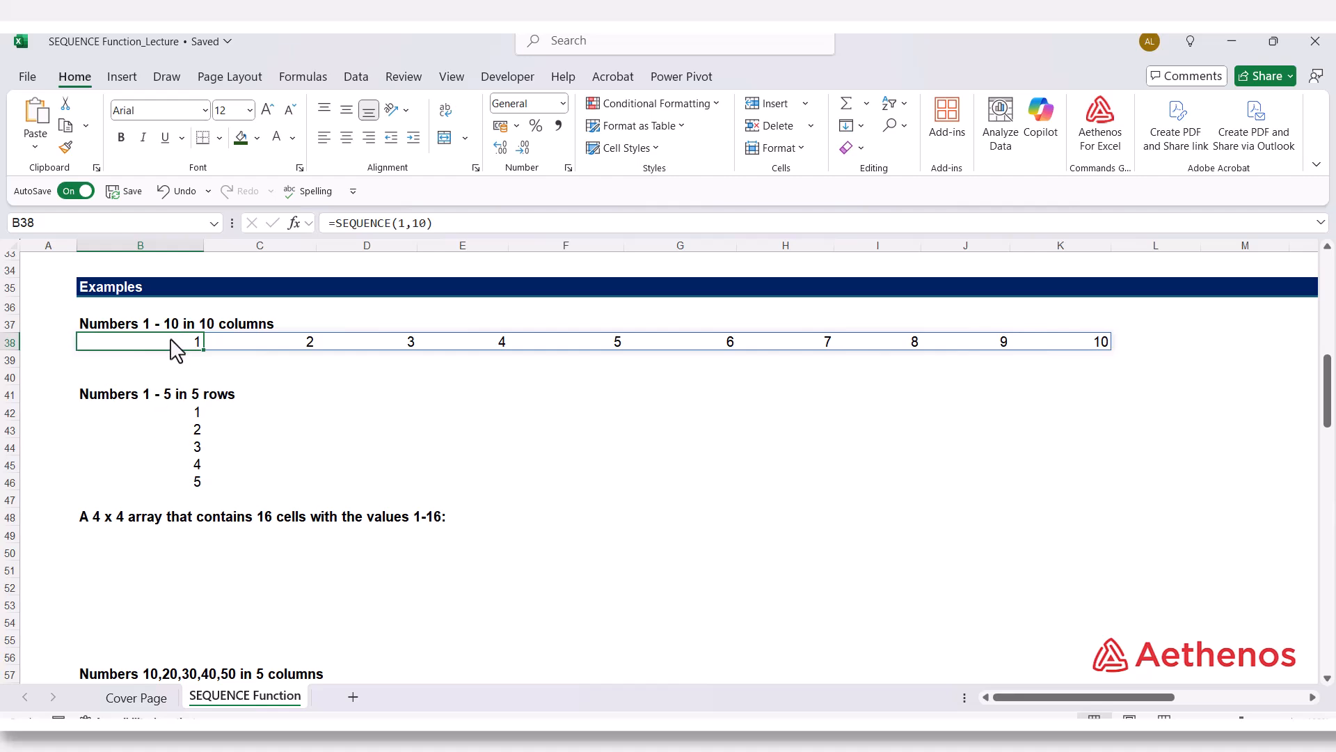
{"action": "left_click", "coordinate": [139, 415]}
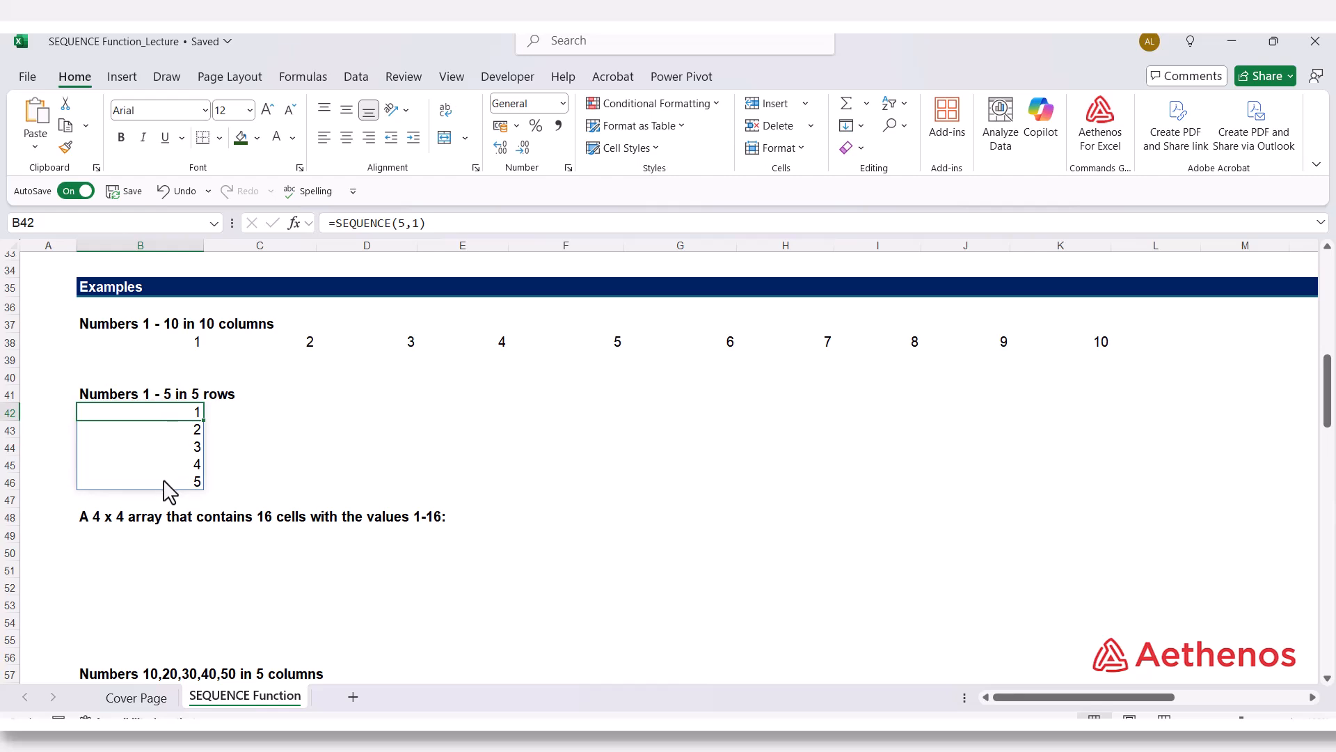
- Create the 4 x 4 array of values 1 to 16 by entering =SEQUENCE(4,4,1,1) in cell B49
{"action": "scroll", "coordinate": [133, 536], "scroll_direction": "down", "scroll_amount": 2}
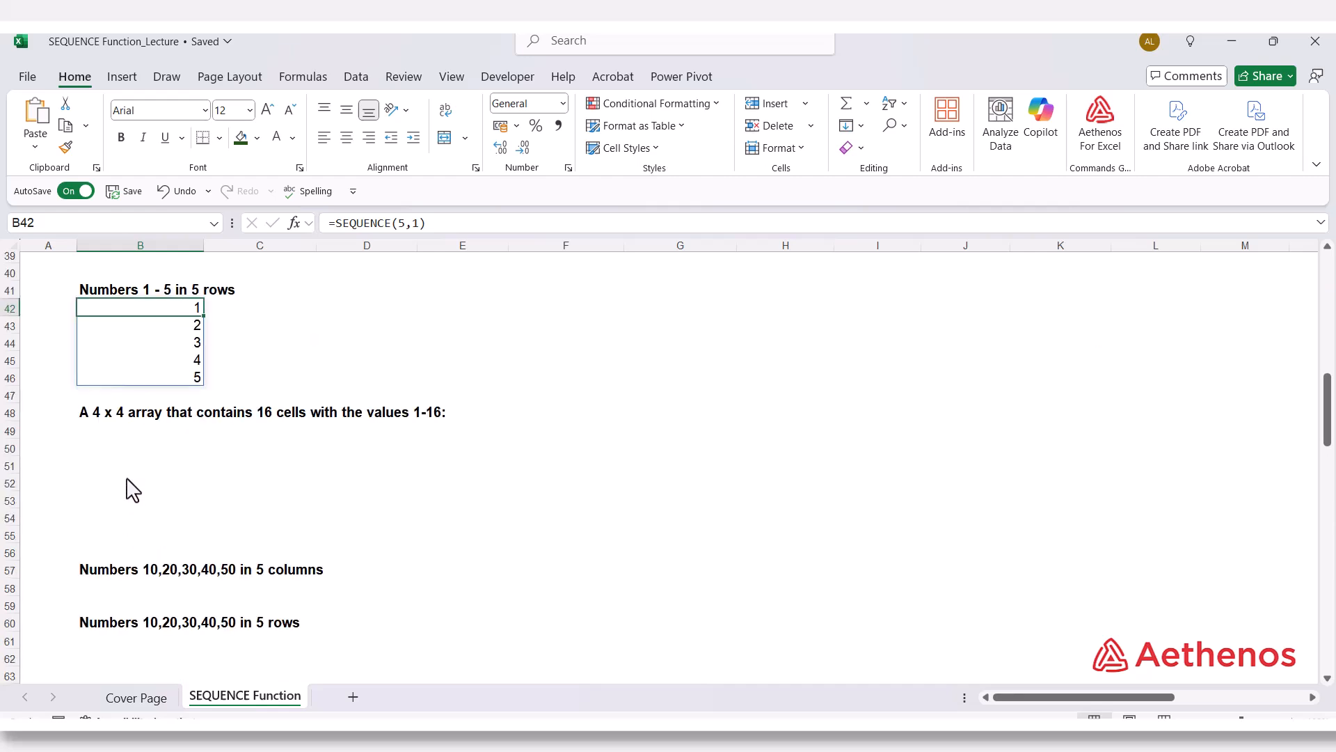
{"action": "left_click", "coordinate": [106, 433]}
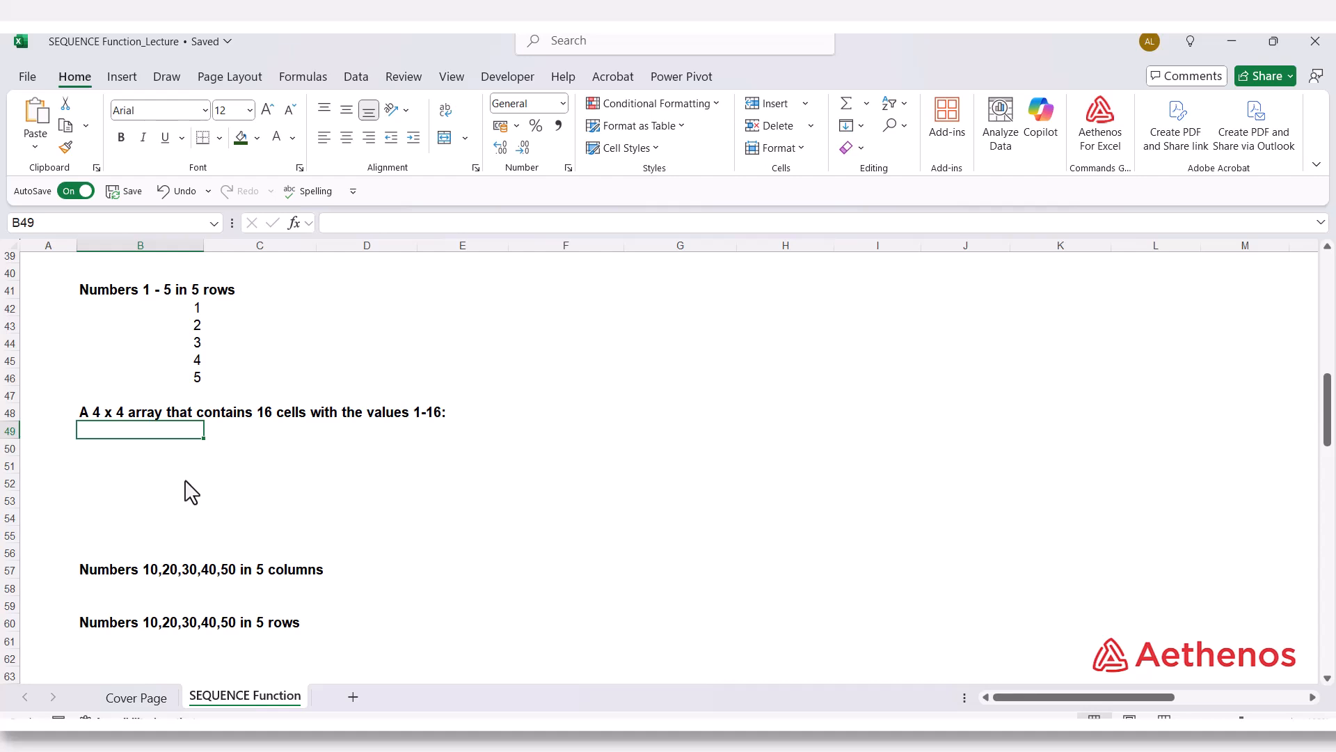
{"action": "type", "text": "=s"}
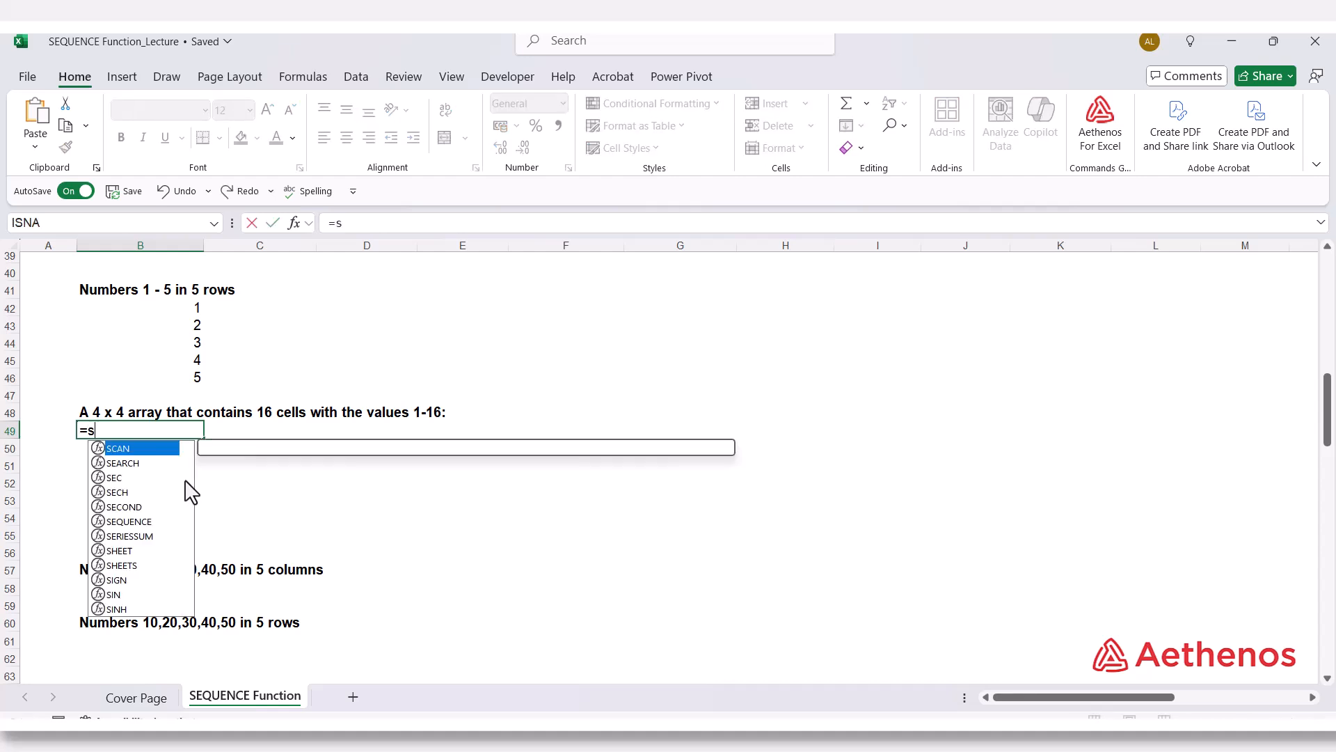
{"action": "type", "text": "eq"}
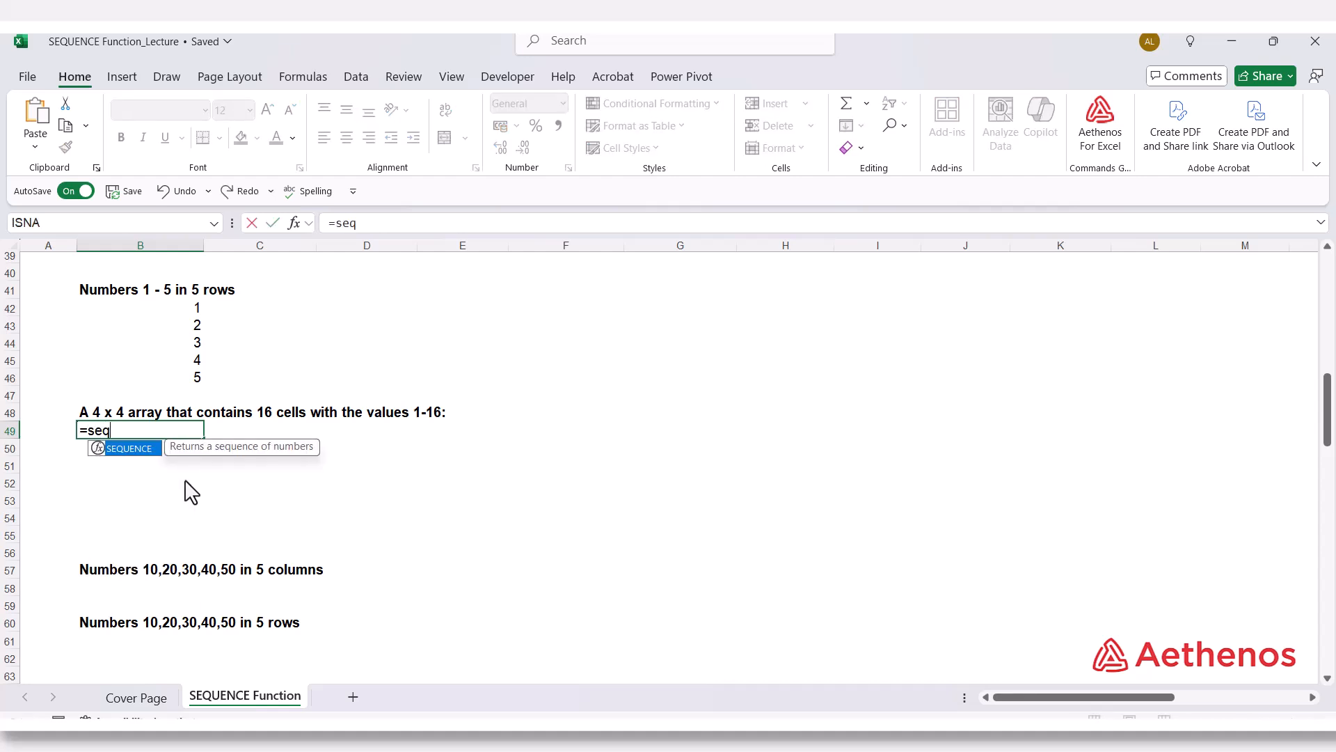
{"action": "key", "text": "Tab"}
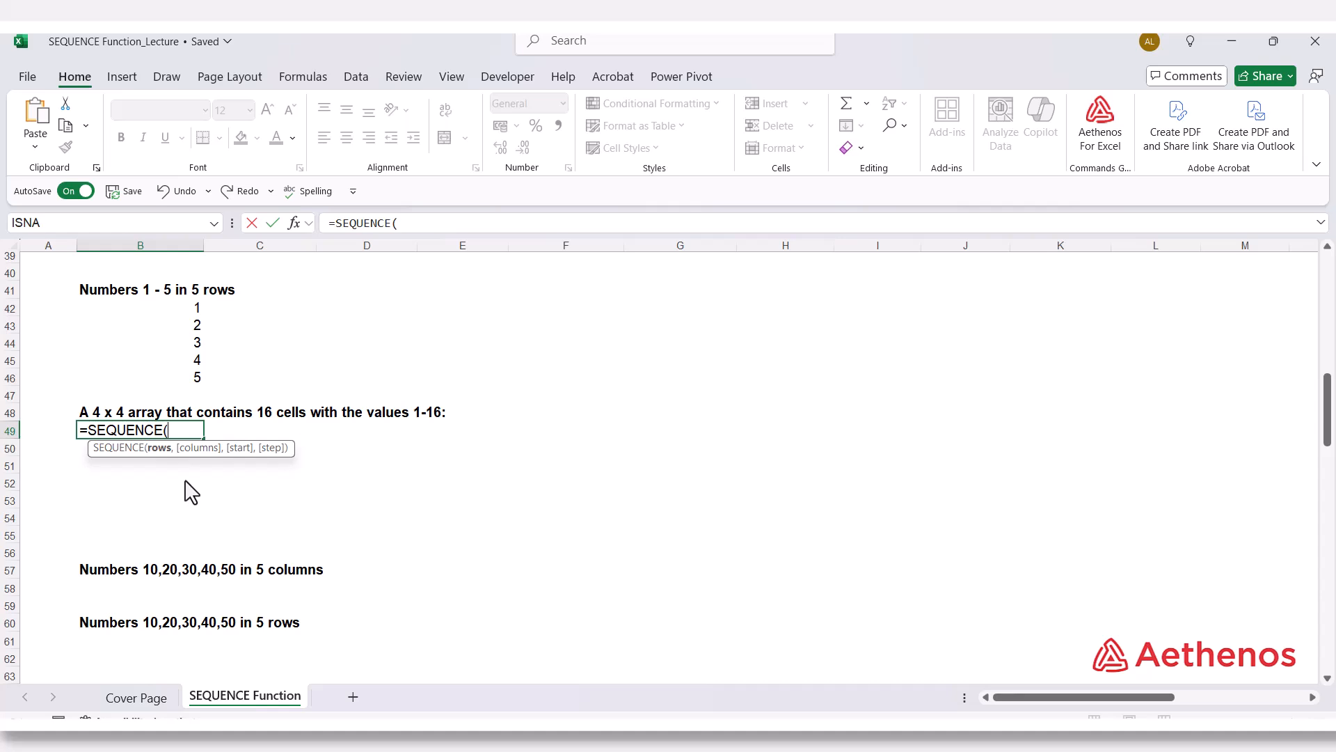
{"action": "type", "text": "4,"}
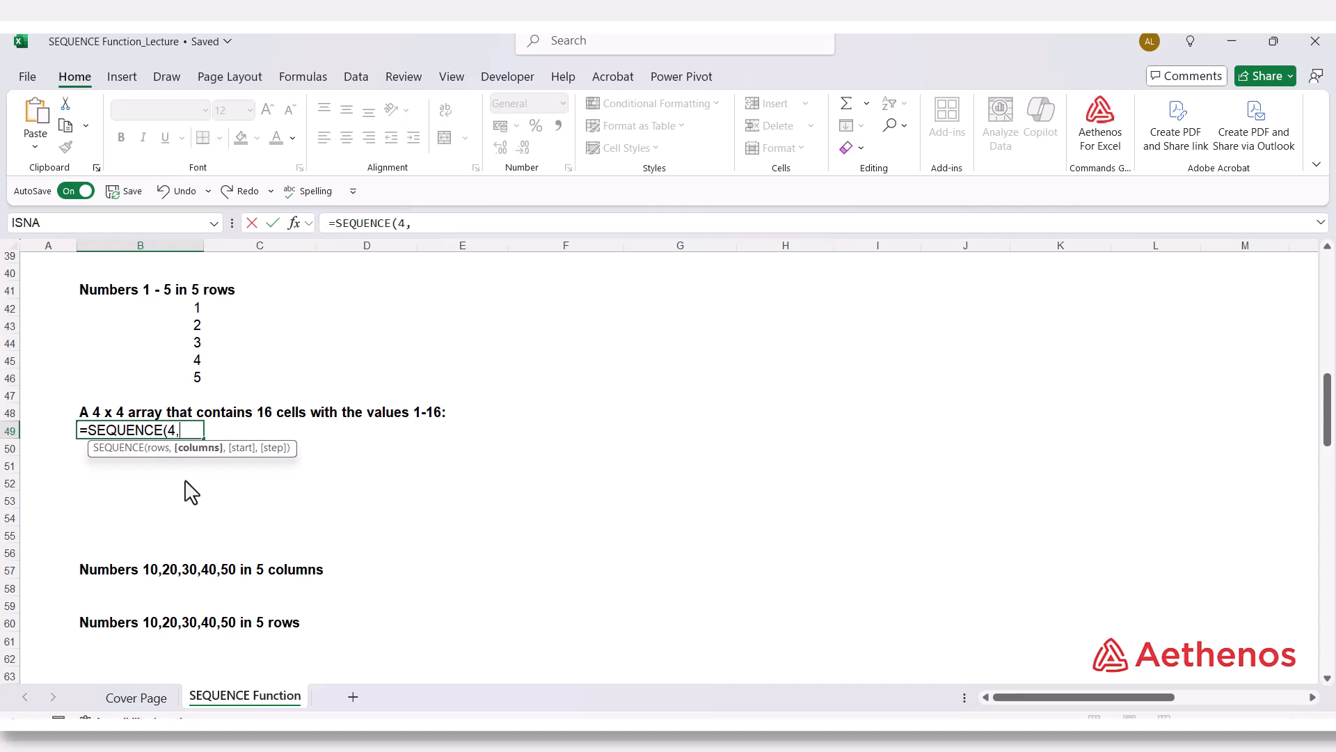
{"action": "type", "text": "4,1,"}
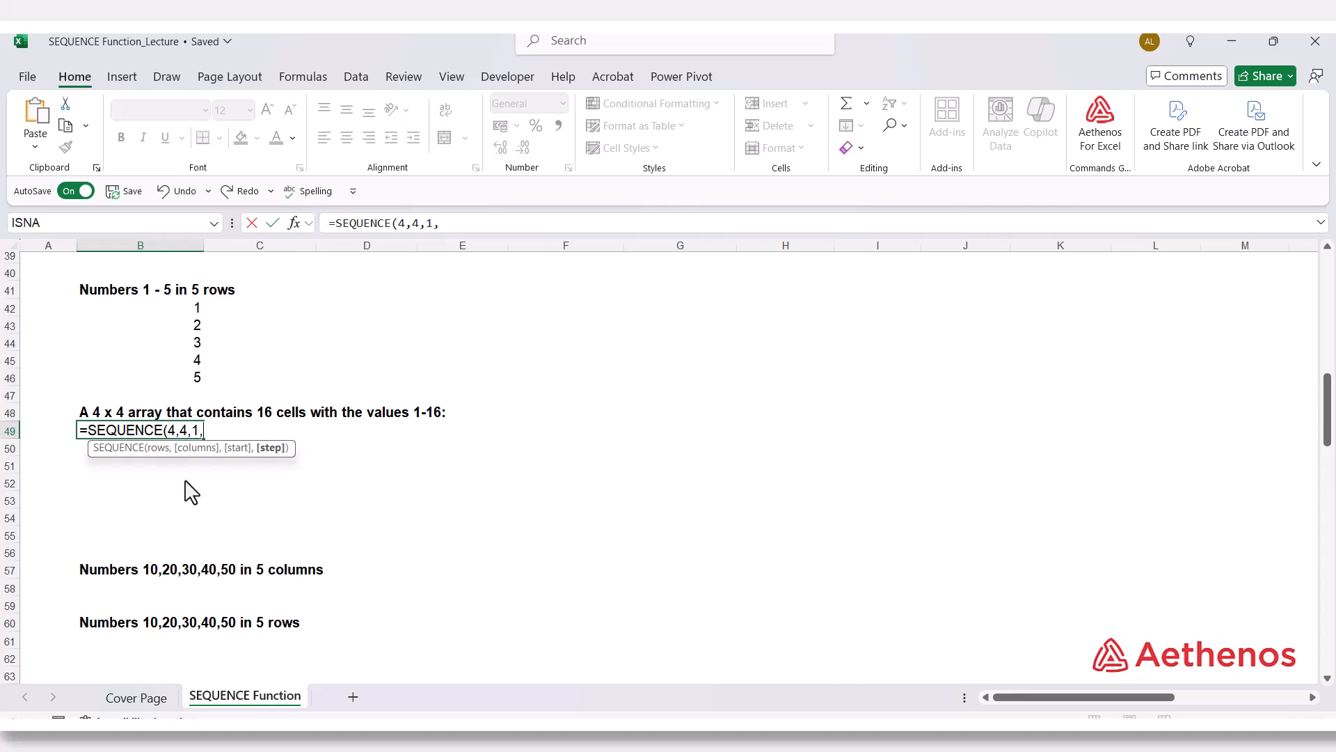
{"action": "type", "text": "1)"}
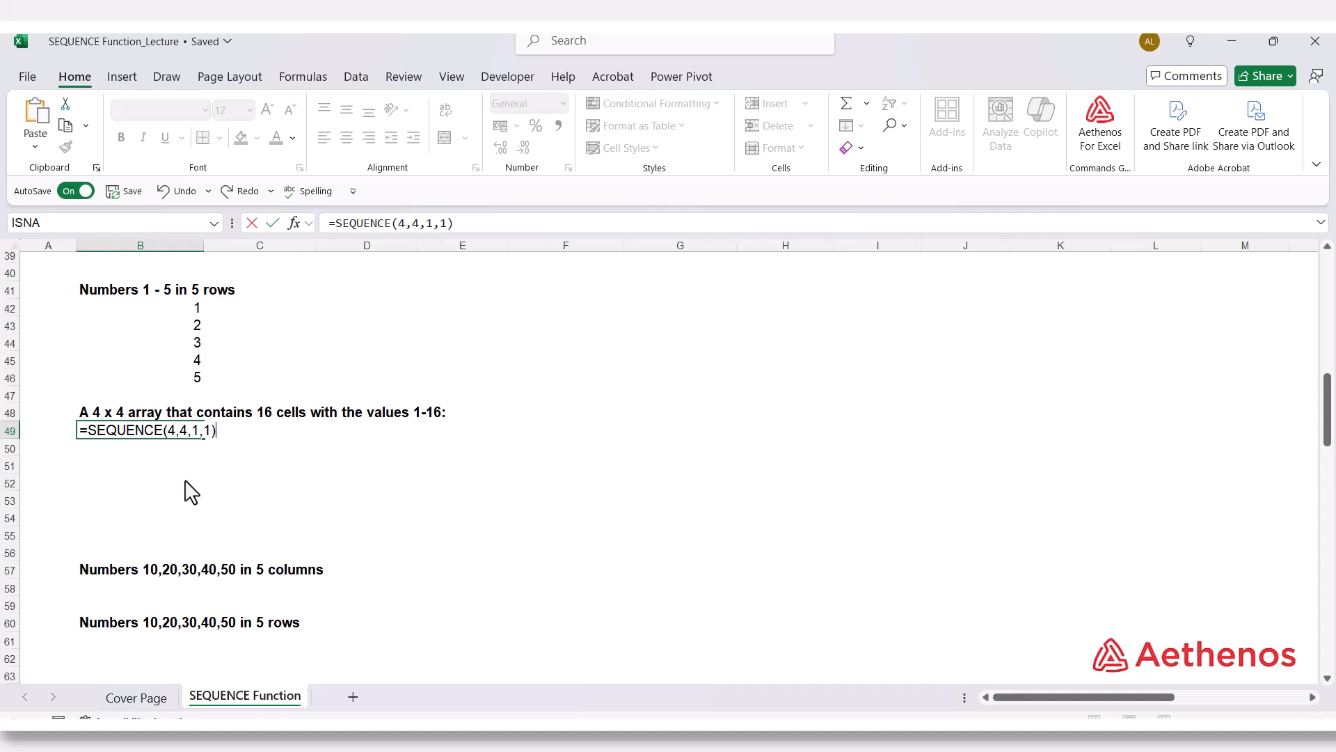
{"action": "key", "text": "Return"}
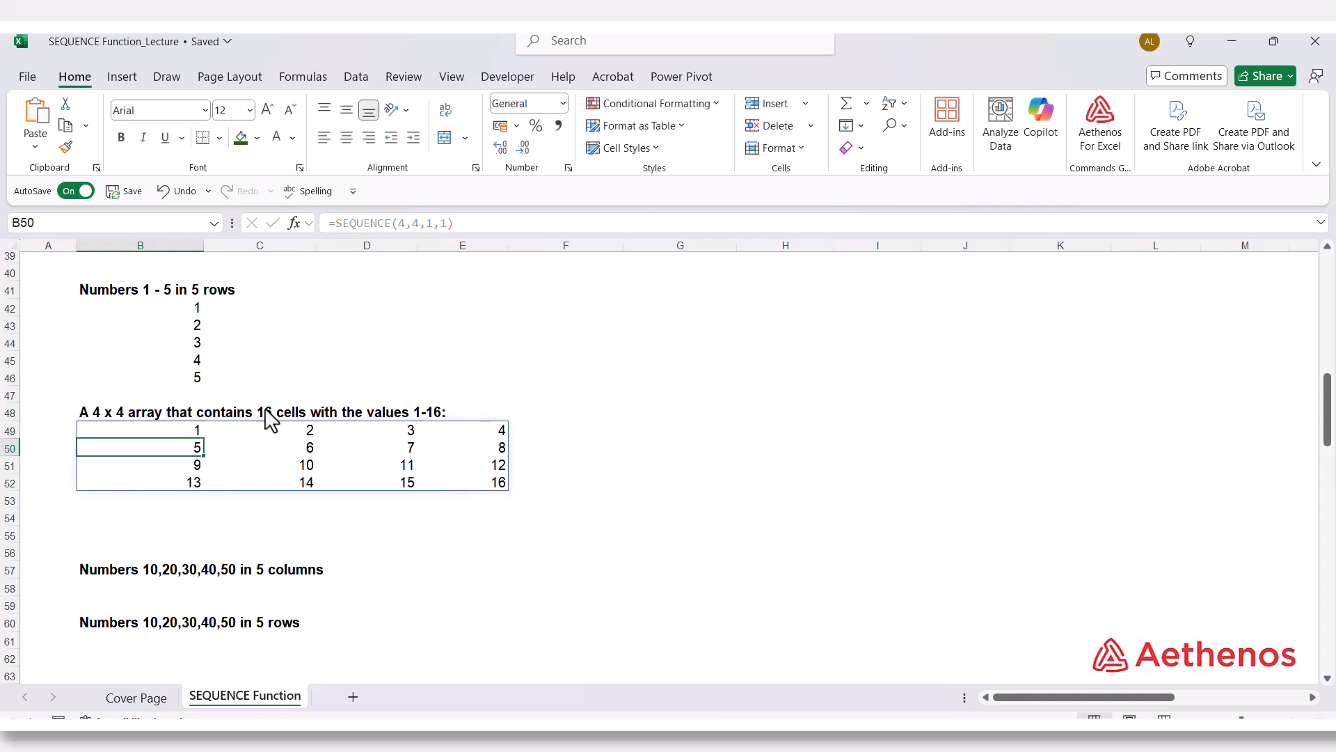
- Inspect the first and last cells of the 4 x 4 array and review the formula in cell B49
{"action": "left_click", "coordinate": [170, 433]}
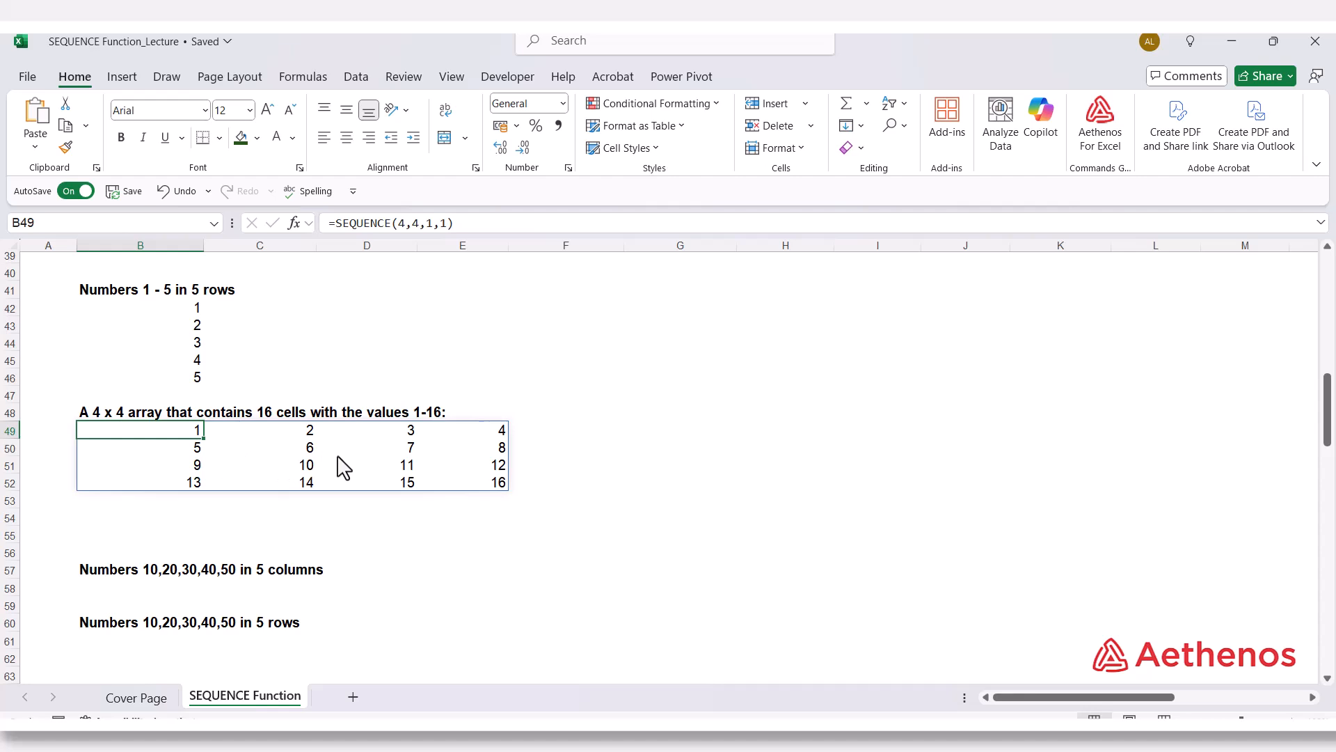
{"action": "left_click", "coordinate": [451, 487]}
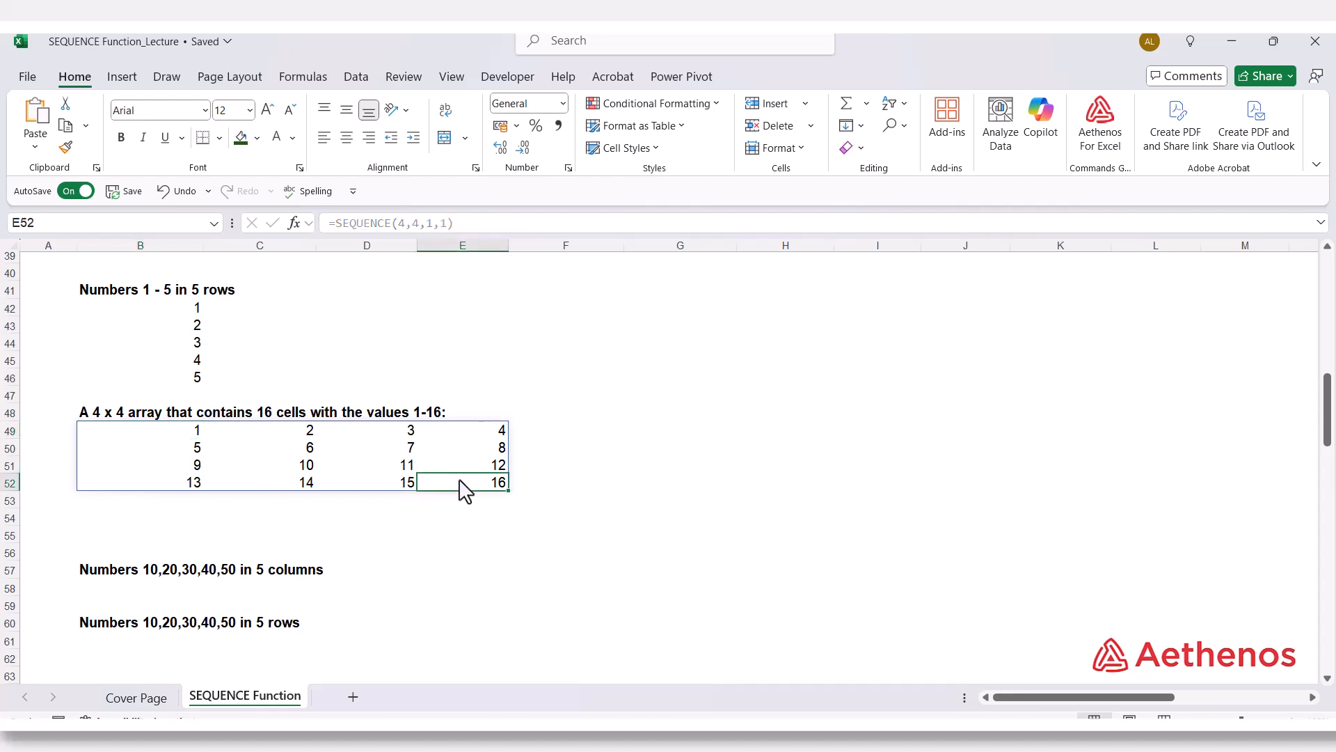
{"action": "double_click", "coordinate": [176, 435]}
{"action": "key", "text": "Escape"}
- Generate the numbers 10 to 50 in increments of 10 across 5 columns by entering =SEQUENCE(1,5,10,10) in cell B58
{"action": "scroll", "coordinate": [158, 504], "scroll_direction": "down", "scroll_amount": 2}
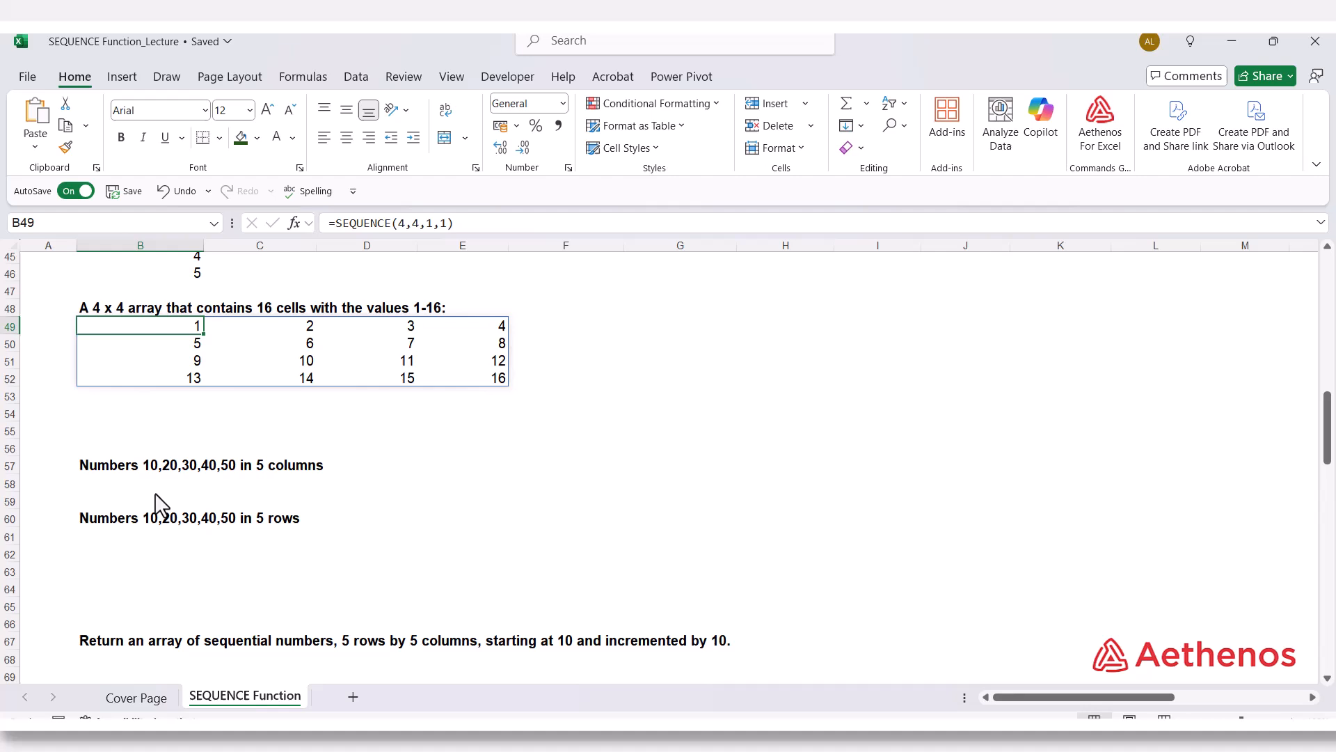
{"action": "left_click", "coordinate": [112, 471]}
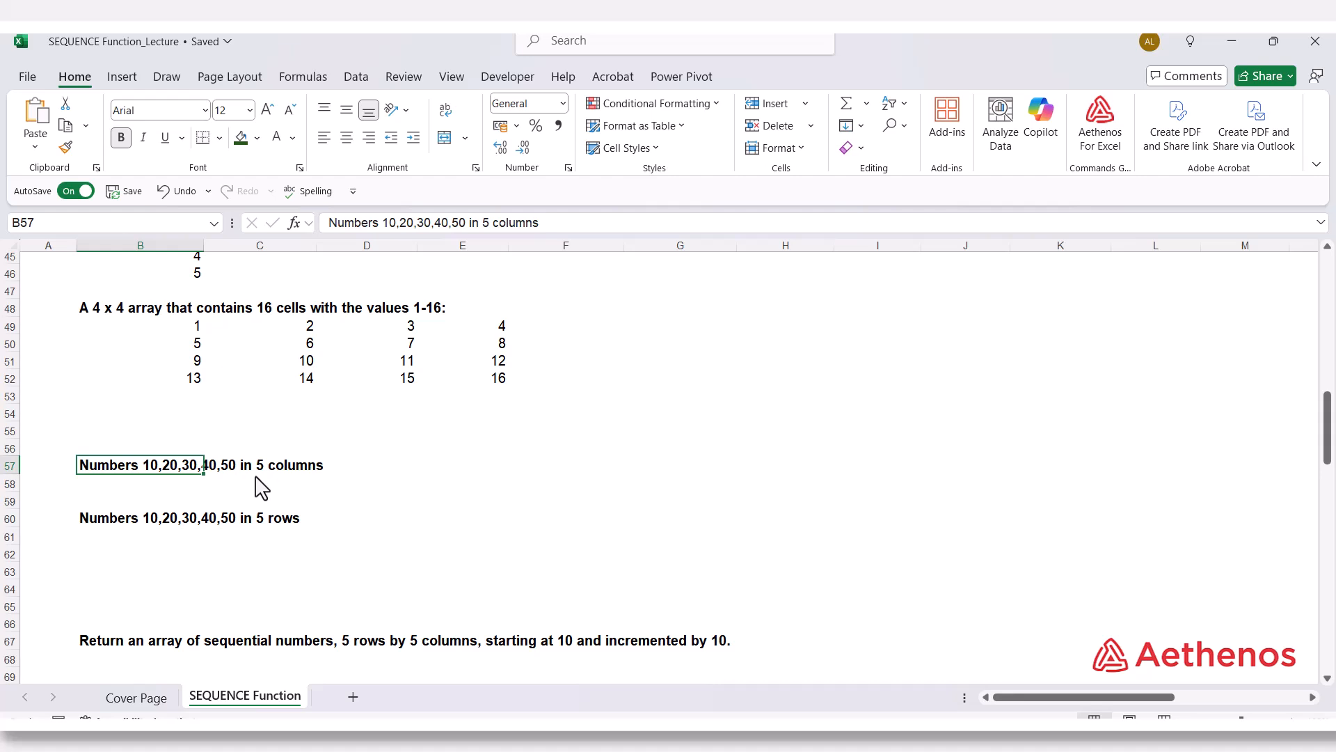
{"action": "left_click", "coordinate": [113, 487]}
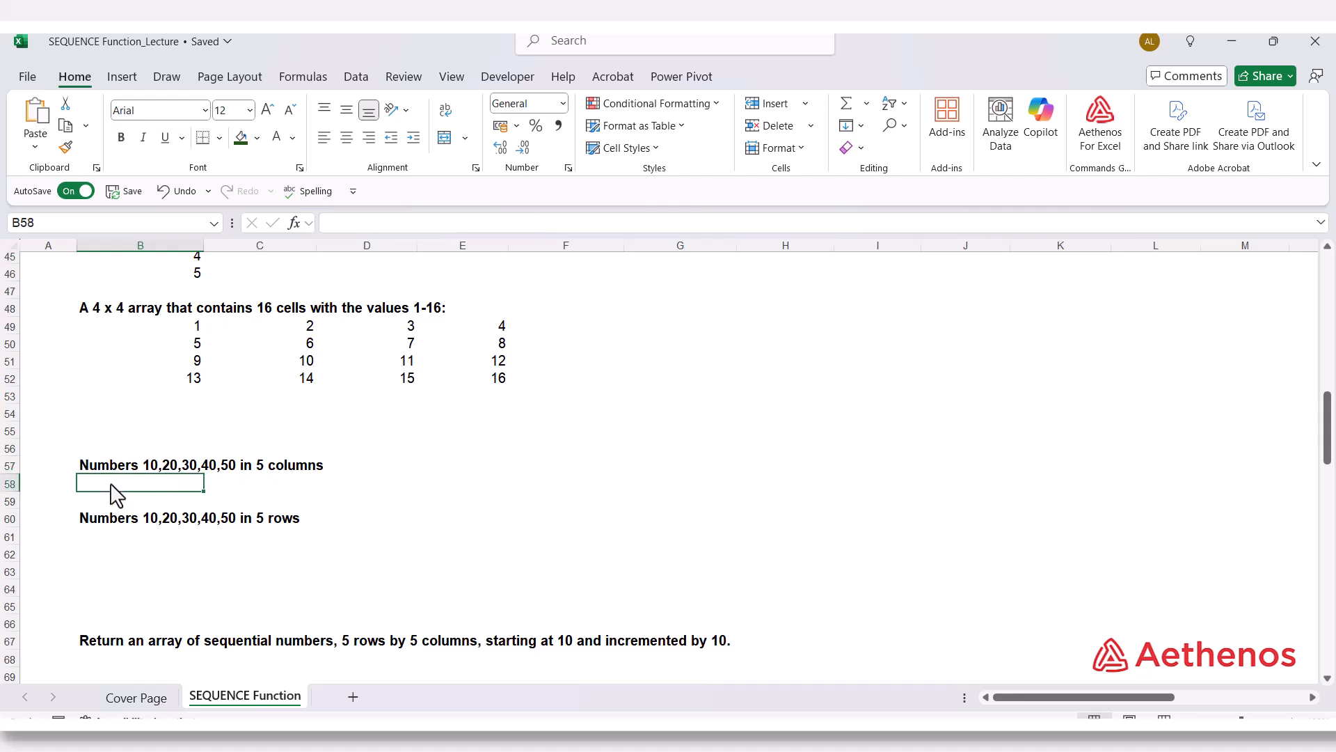
{"action": "type", "text": "=se"}
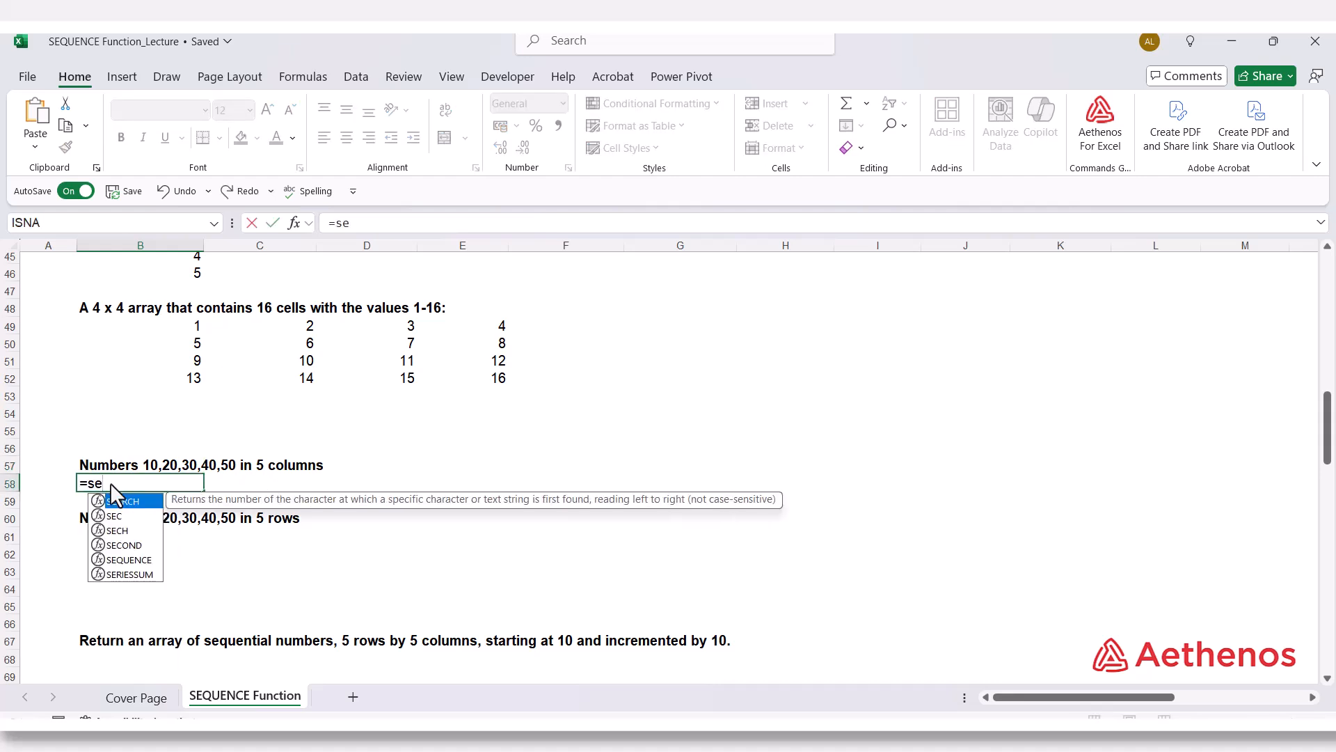
{"action": "type", "text": "q`"}
{"action": "key", "text": "BackSpace"}
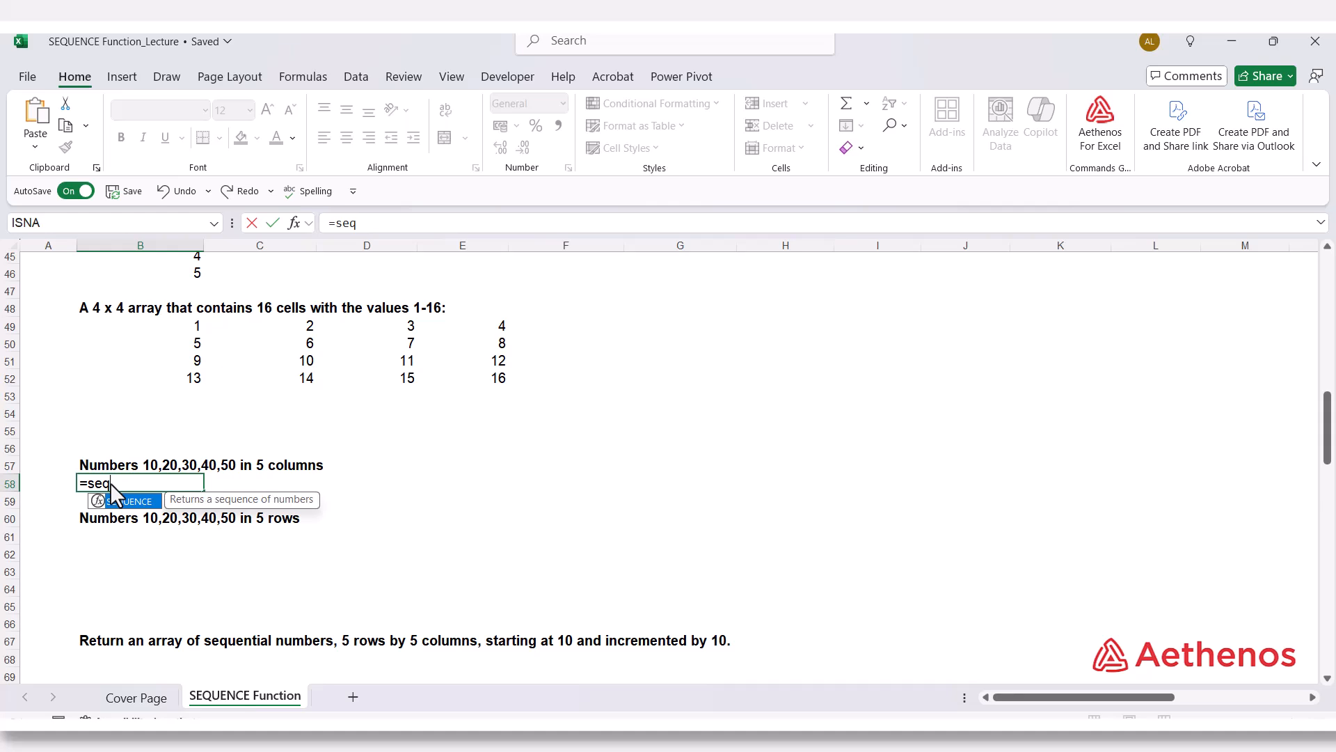
{"action": "key", "text": "Tab"}
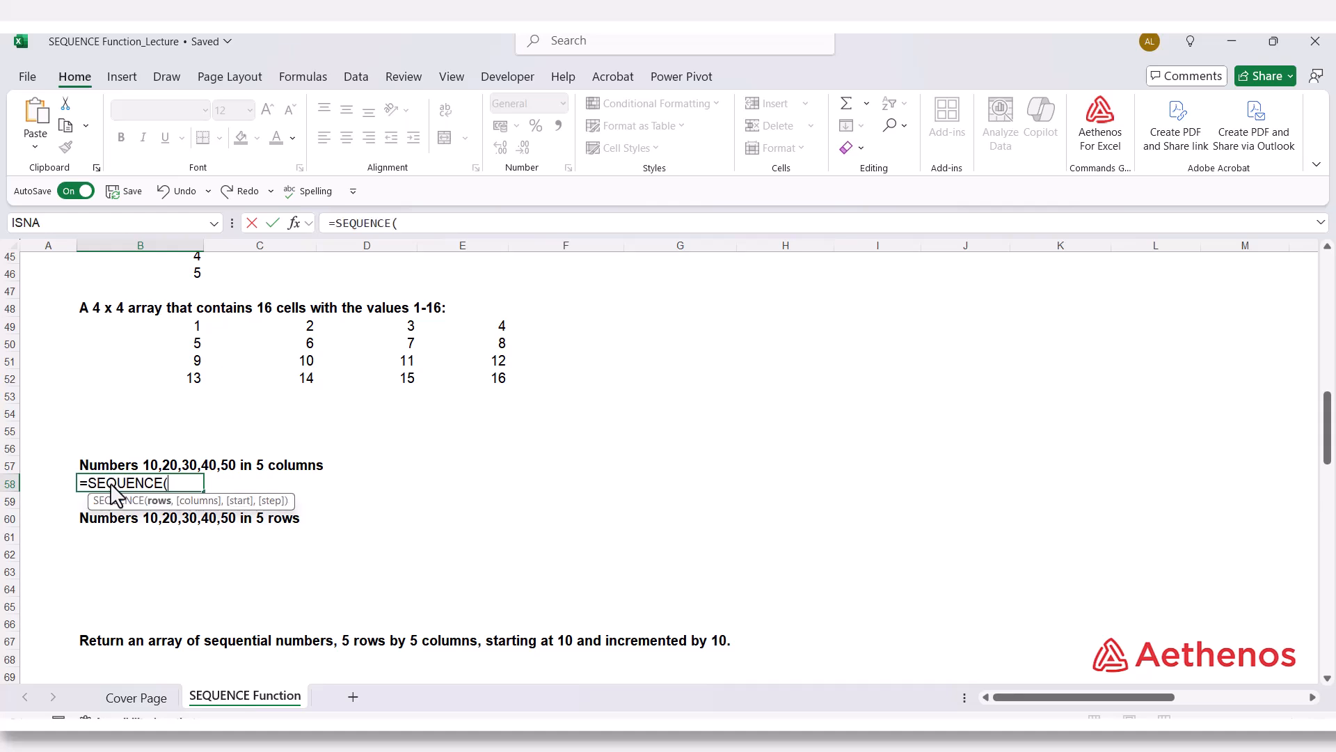
{"action": "type", "text": "1,"}
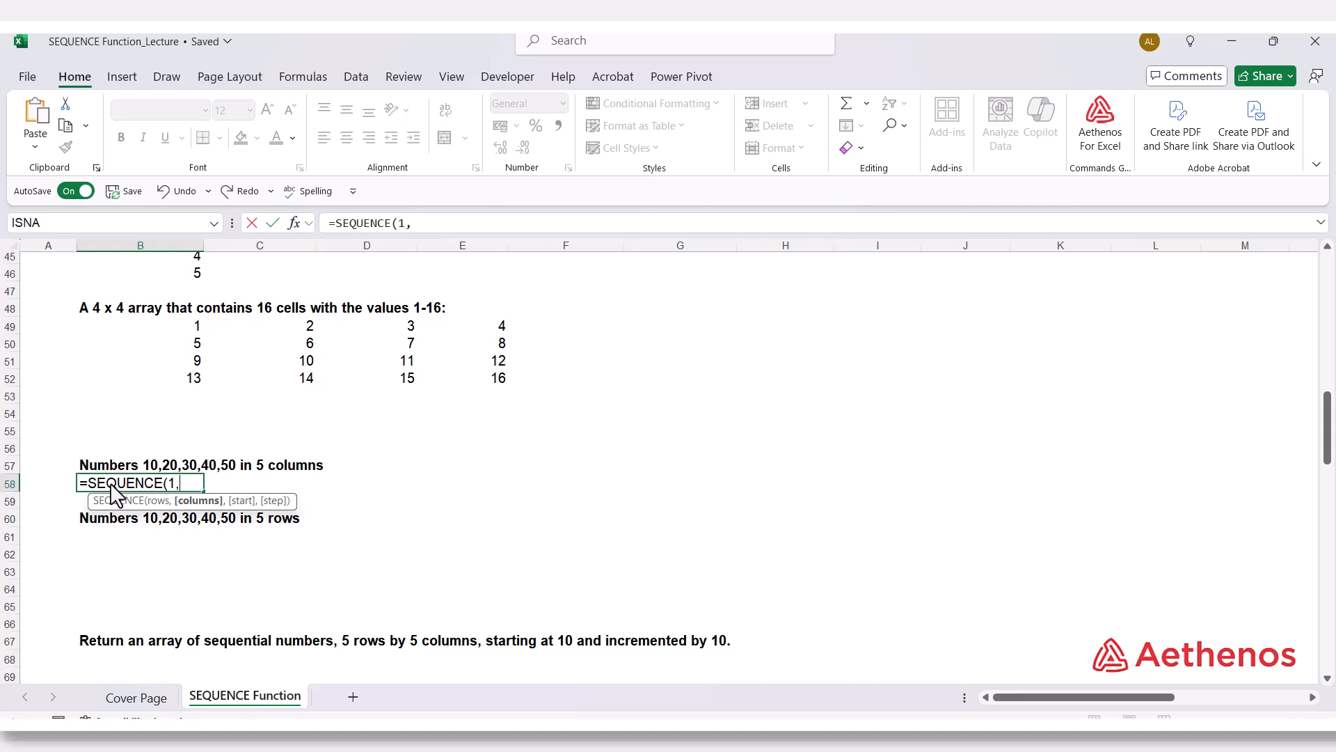
{"action": "type", "text": "5,10"}
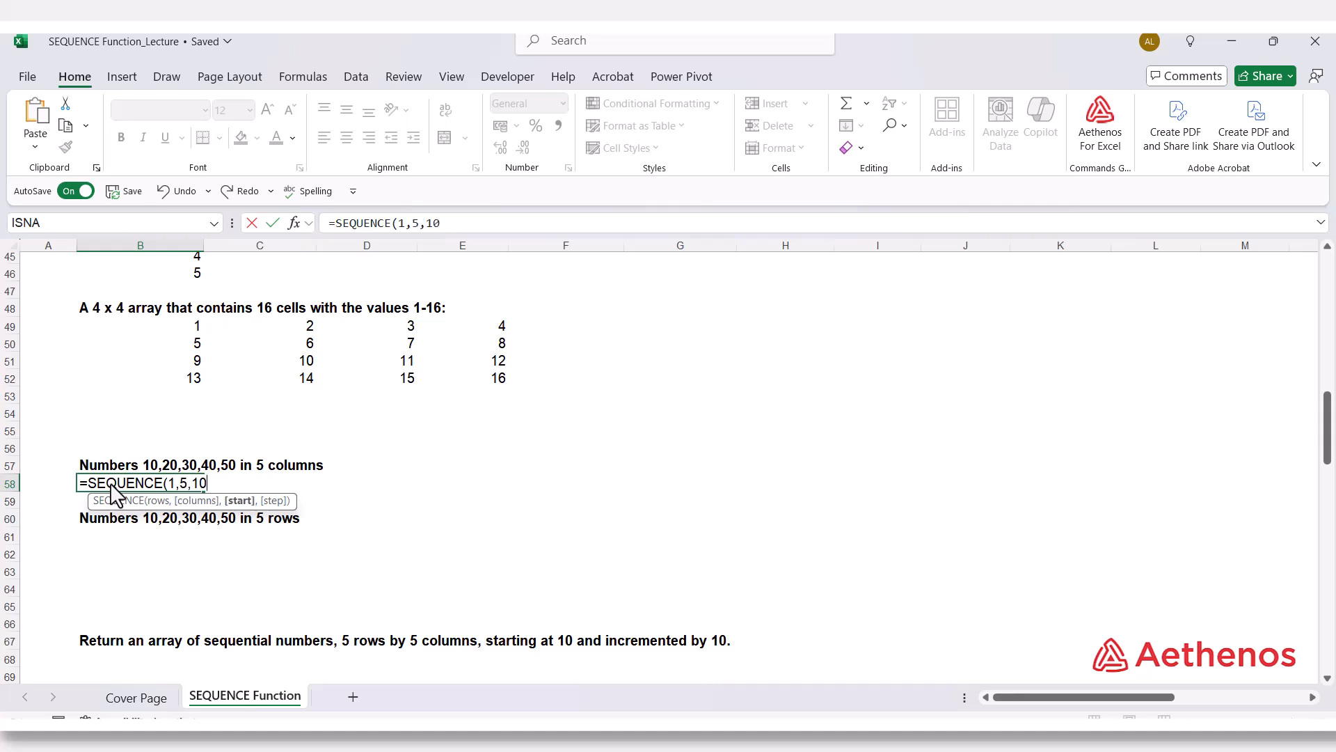
{"action": "type", "text": ",10)"}
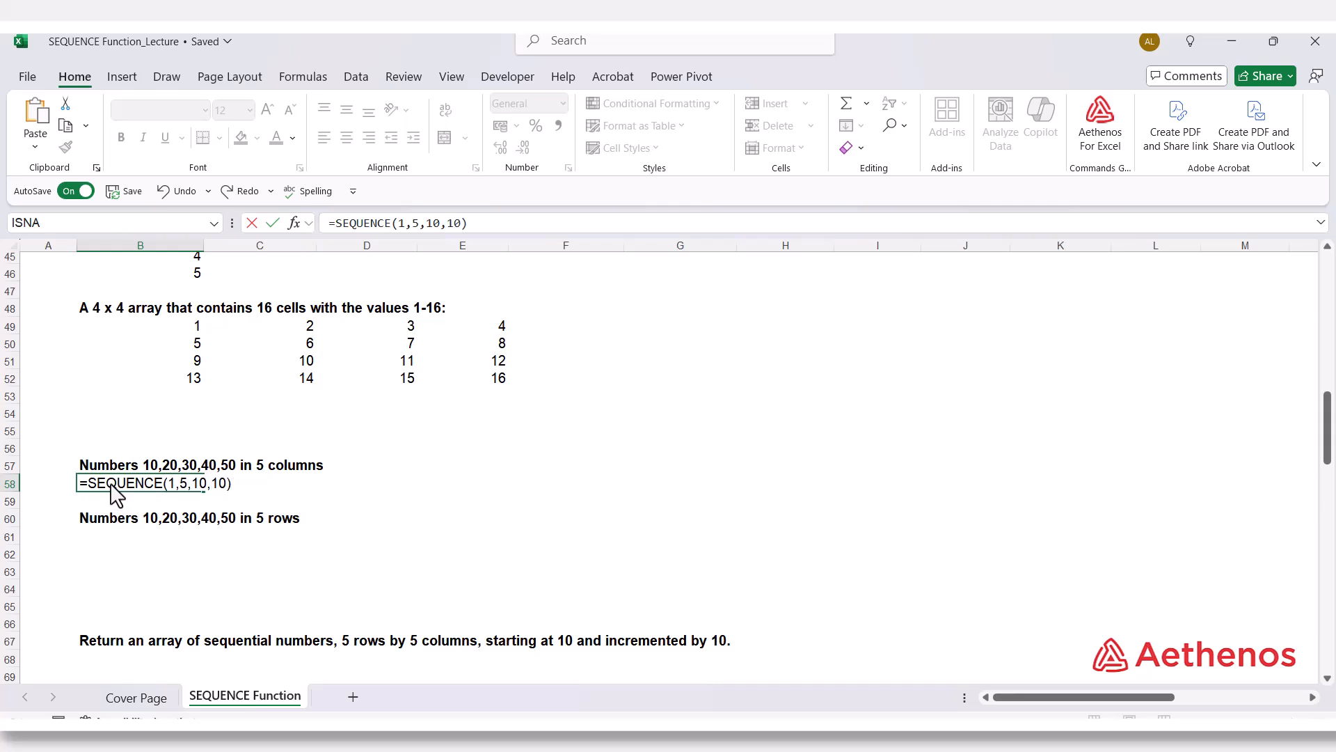
{"action": "key", "text": "Return"}
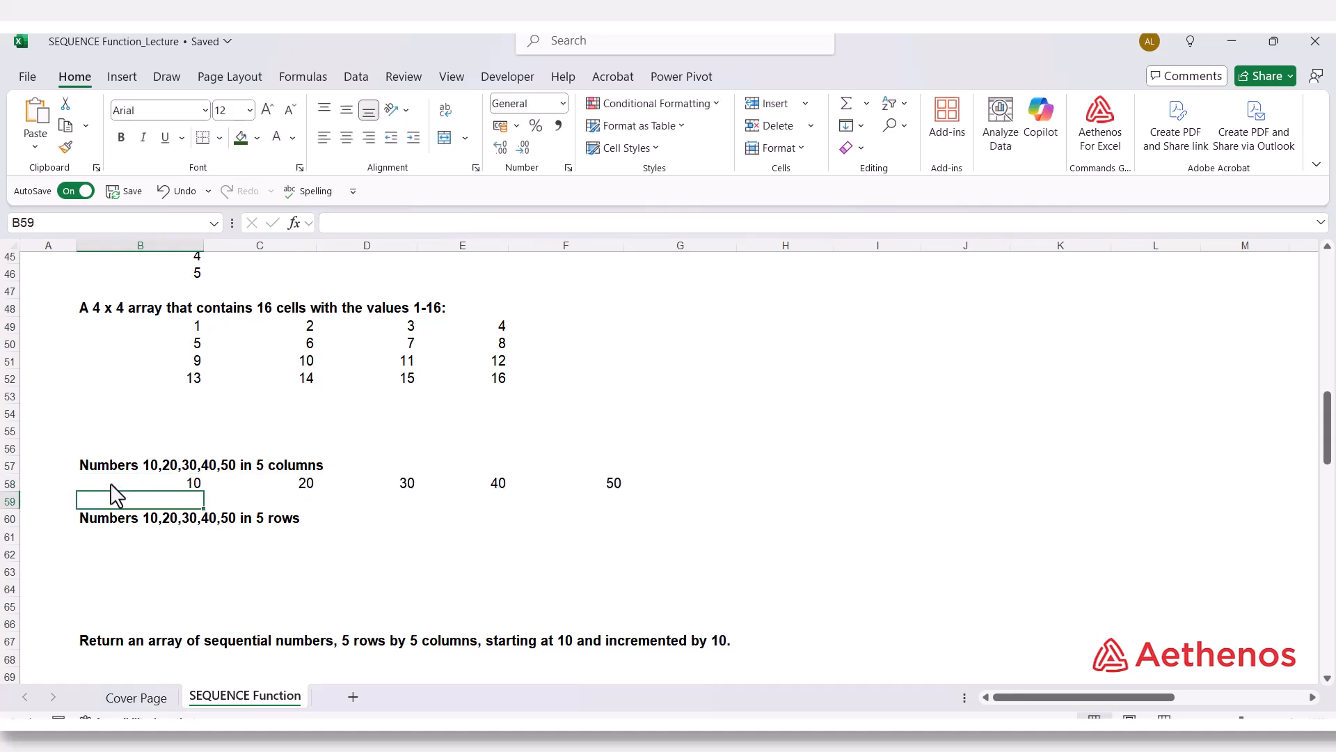
- List the numbers 10 to 50 in increments of 10 down 5 rows by entering =SEQUENCE(5,1,10,10) in cell B61
{"action": "left_click", "coordinate": [115, 540]}
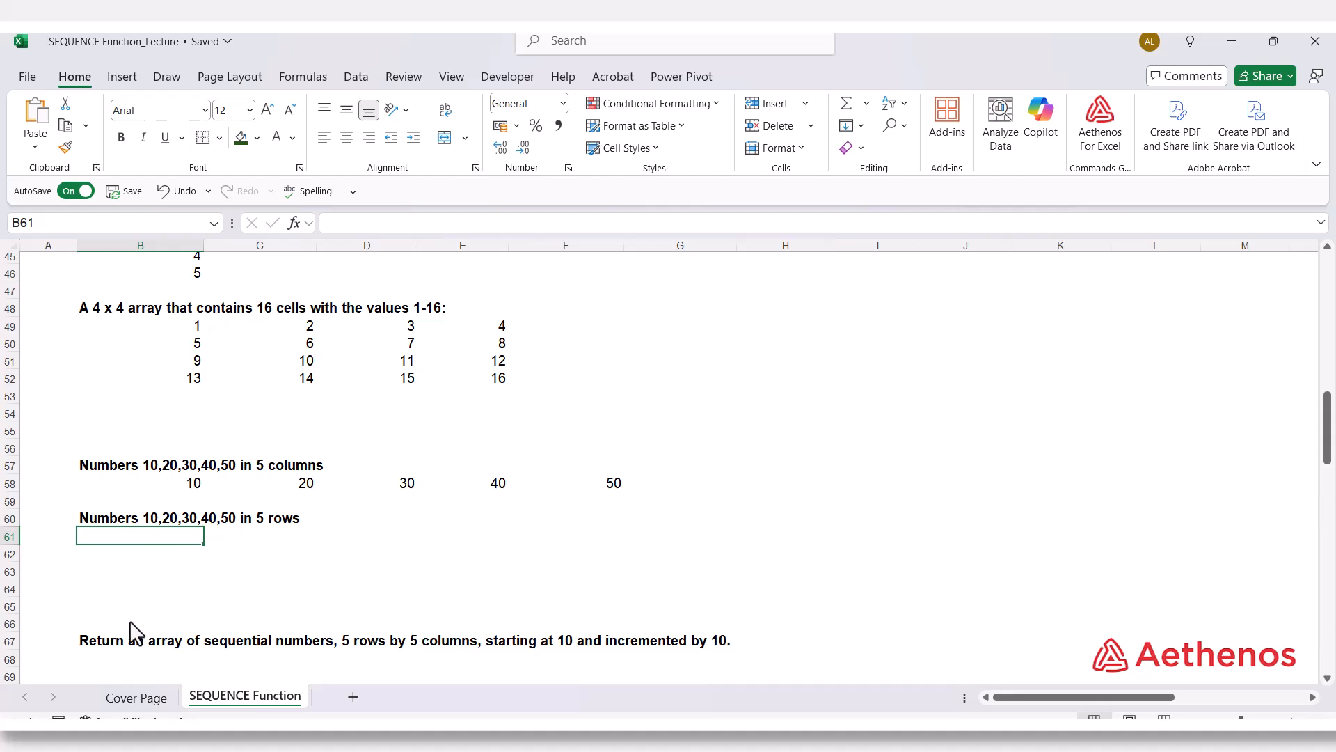
{"action": "type", "text": "=seq"}
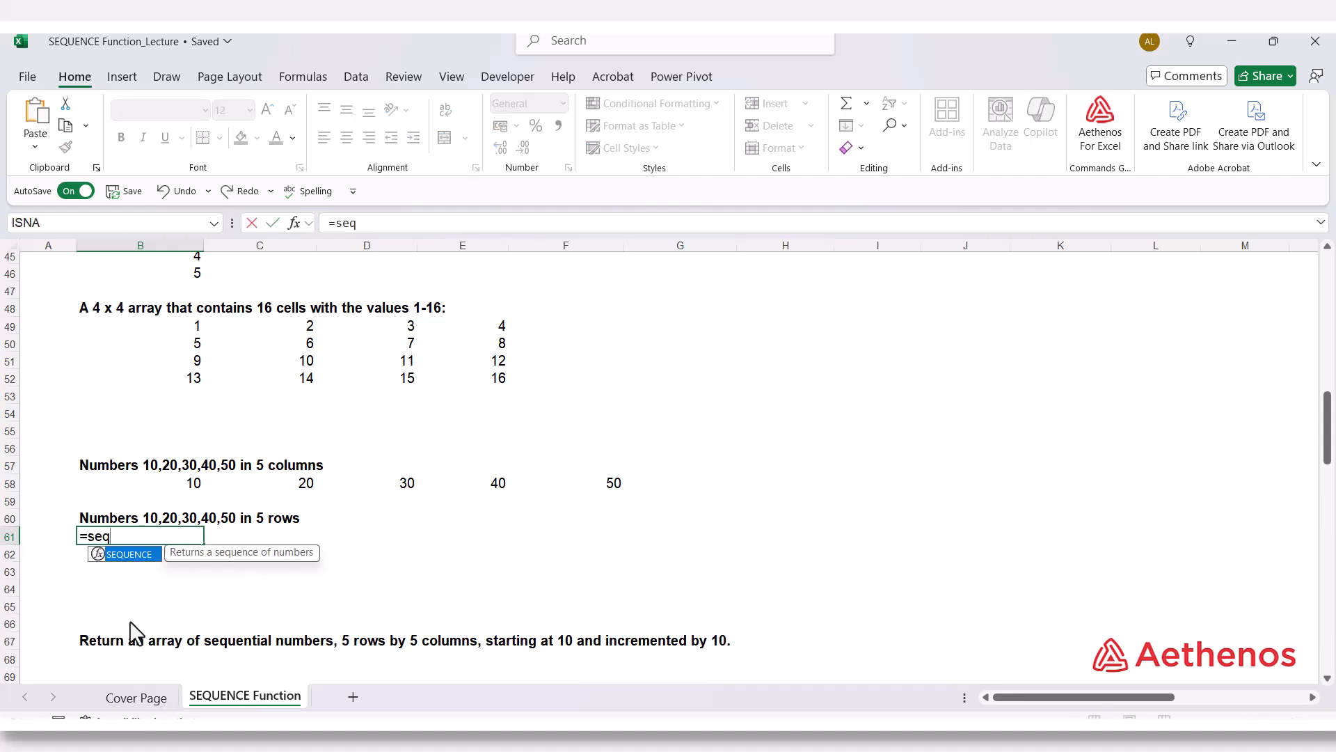
{"action": "key", "text": "Tab"}
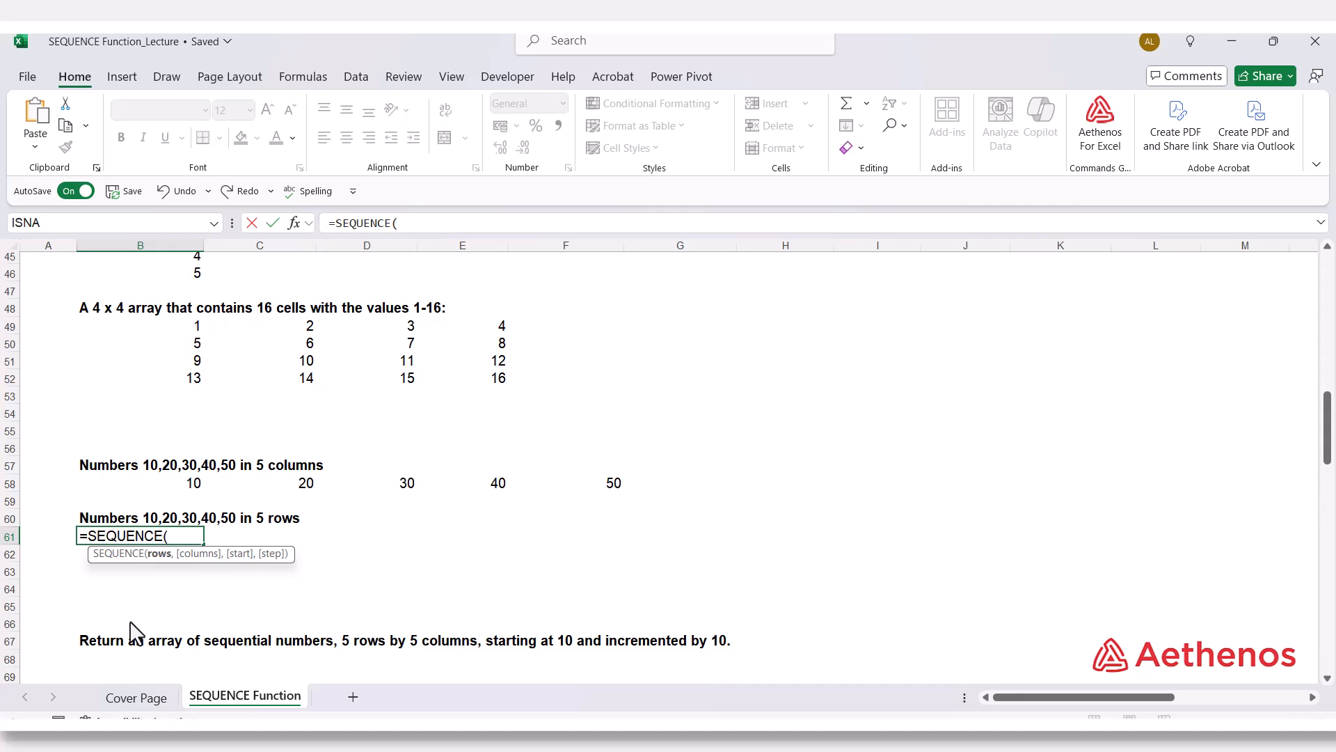
{"action": "type", "text": "5,"}
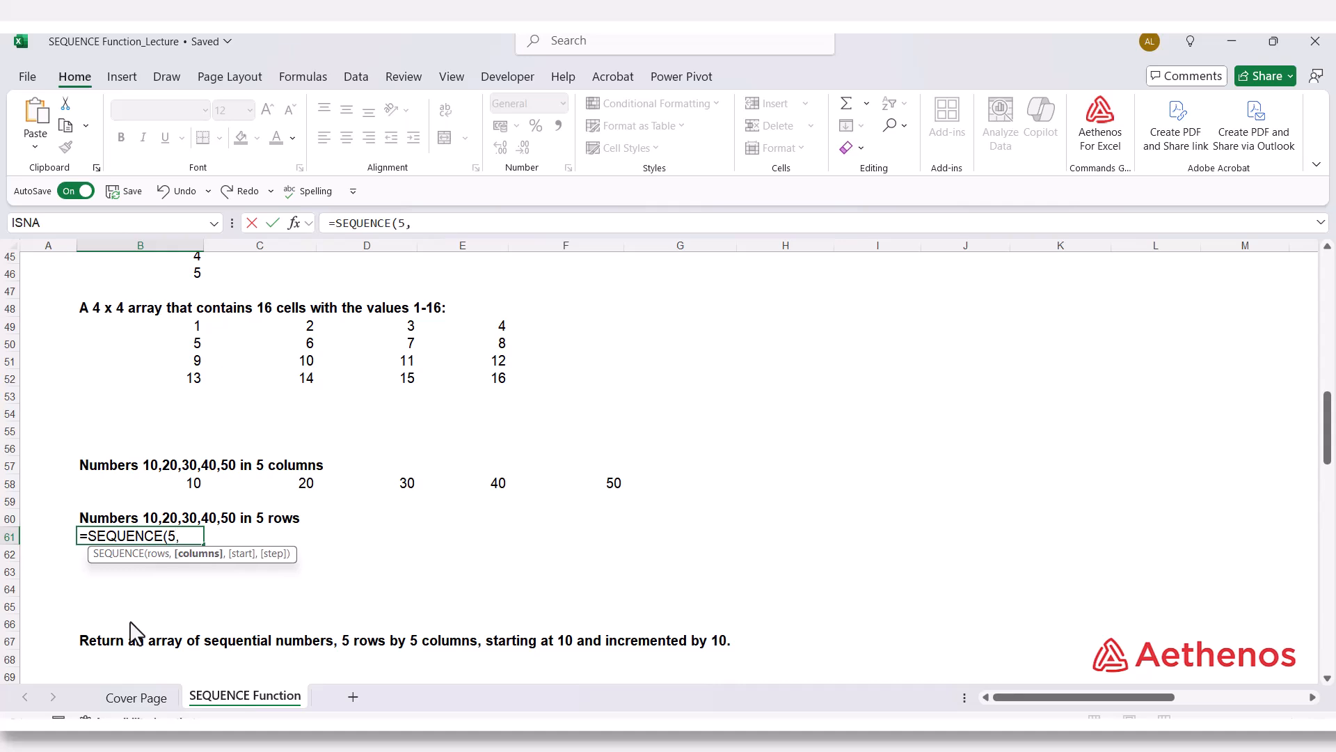
{"action": "type", "text": "1,10,"}
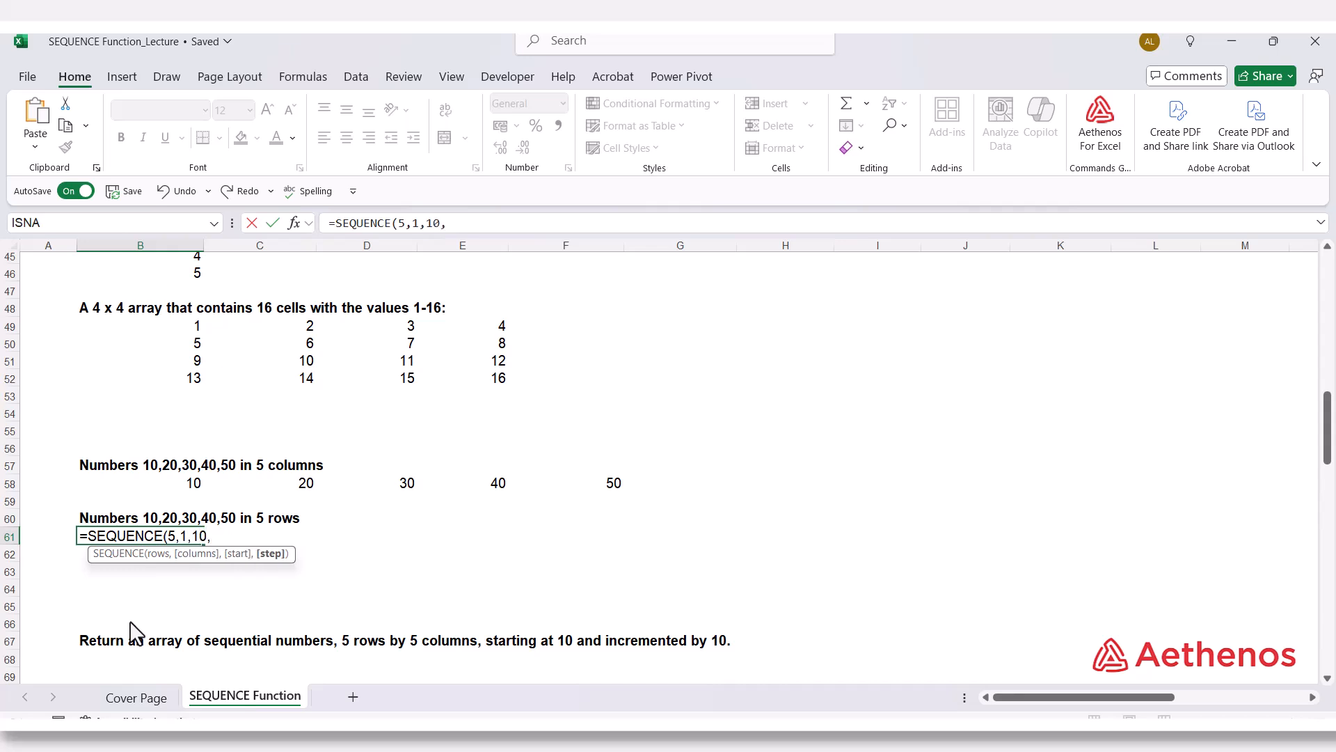
{"action": "type", "text": "10)"}
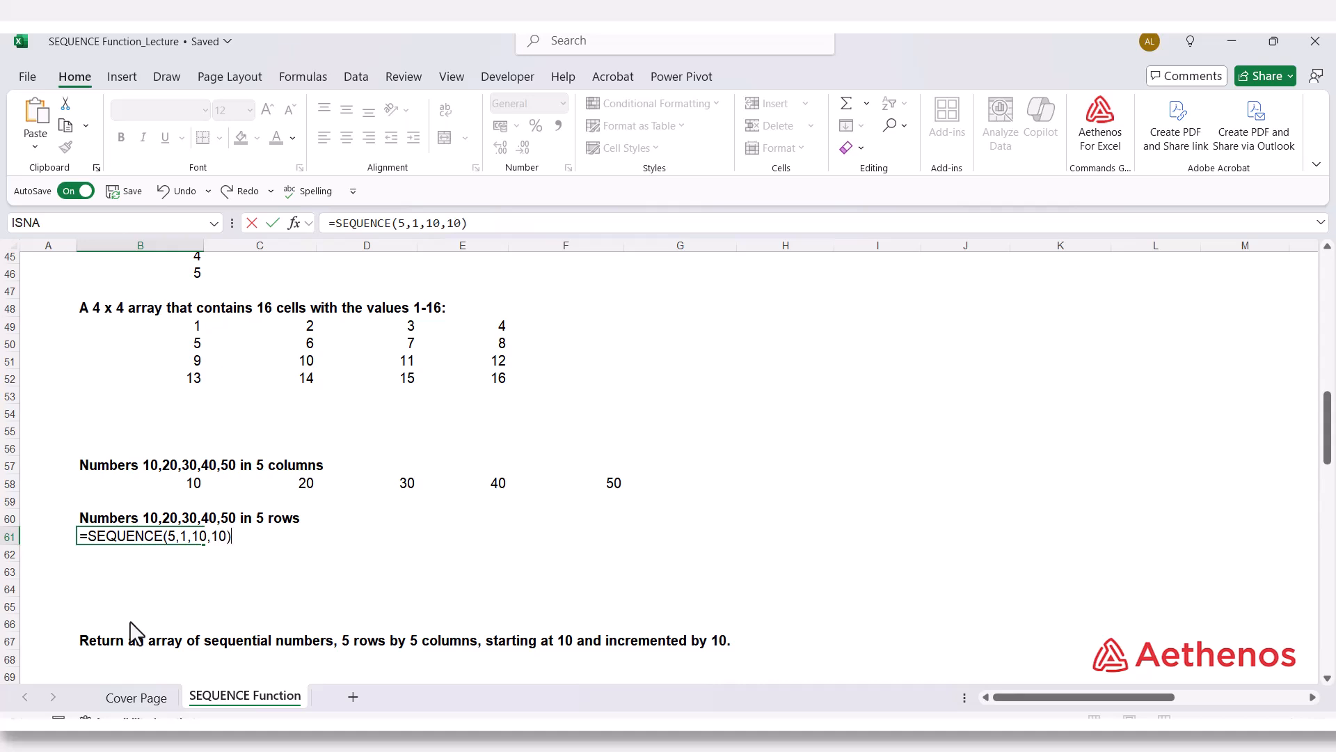
{"action": "key", "text": "Return"}
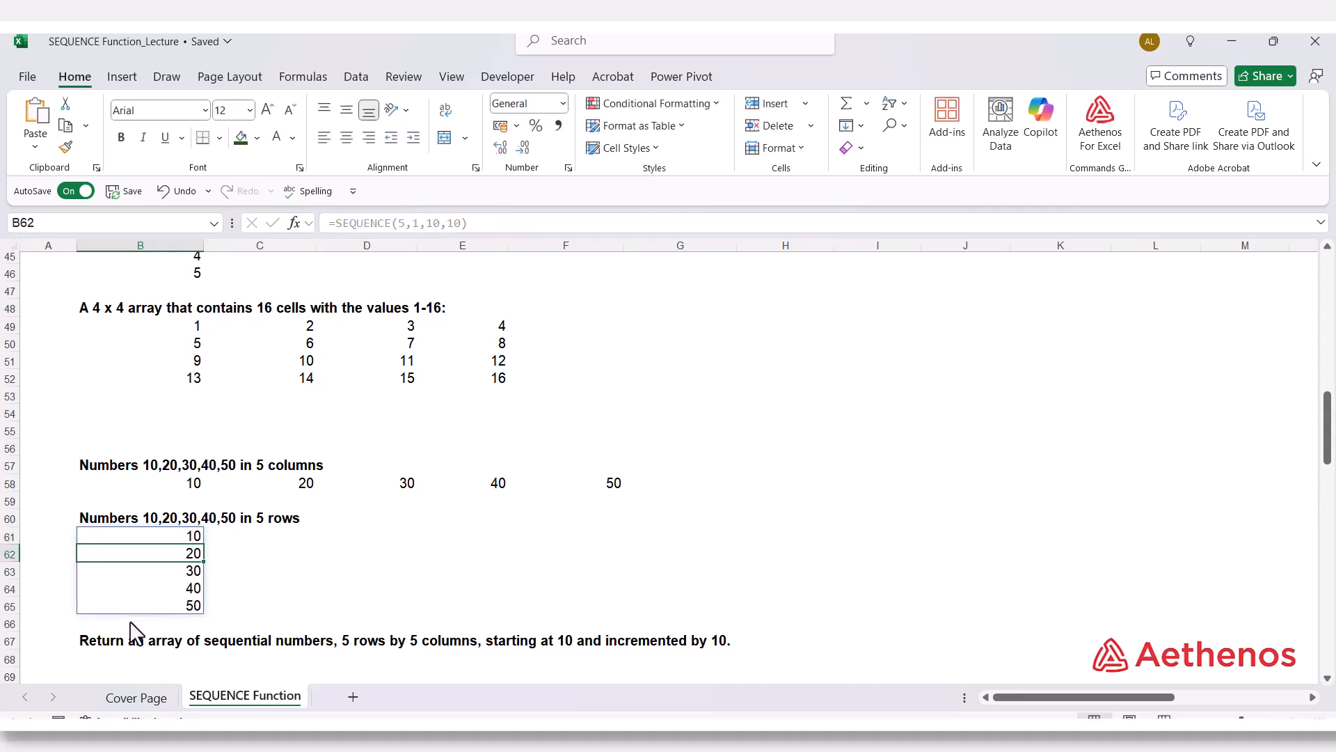
- Create the 5 x 5 array starting at 10 and incremented by 10 by entering =SEQUENCE(5,5,10,10) in cell B68
{"action": "scroll", "coordinate": [132, 633], "scroll_direction": "down", "scroll_amount": 2}
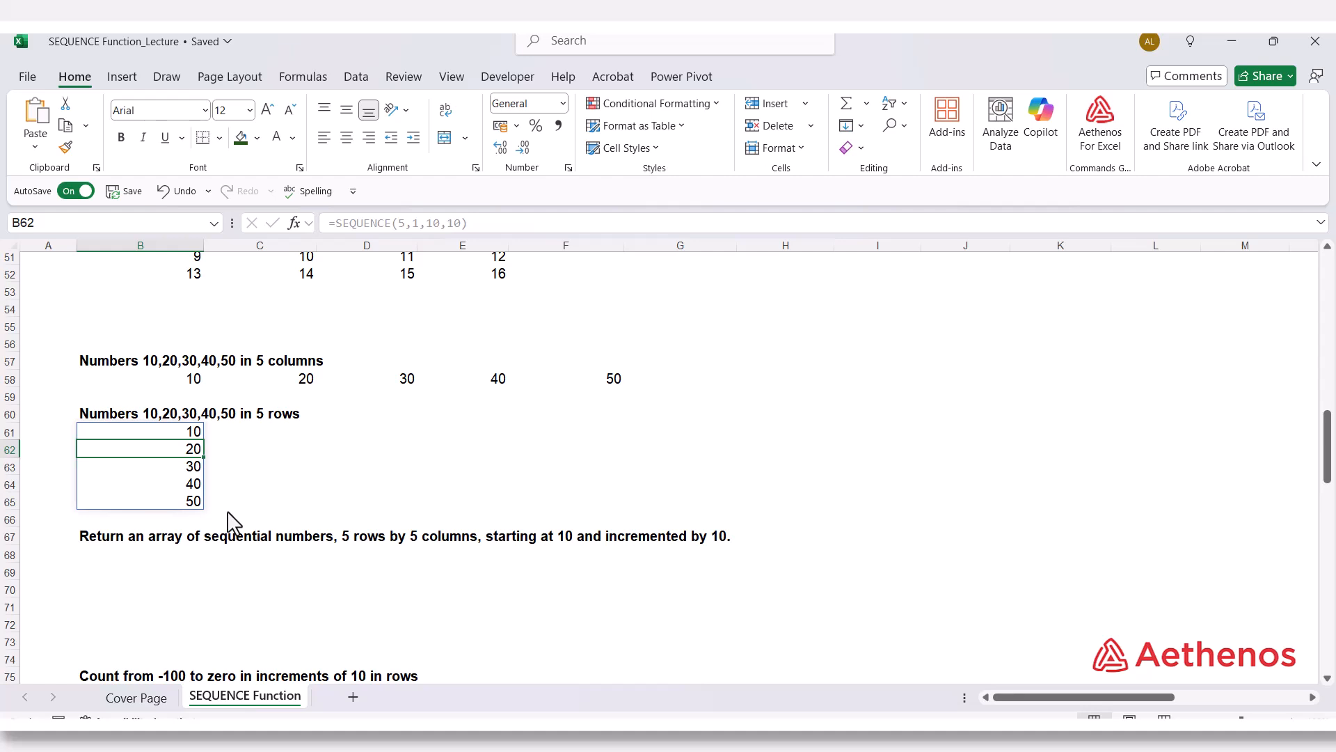
{"action": "scroll", "coordinate": [232, 522], "scroll_direction": "down", "scroll_amount": 2}
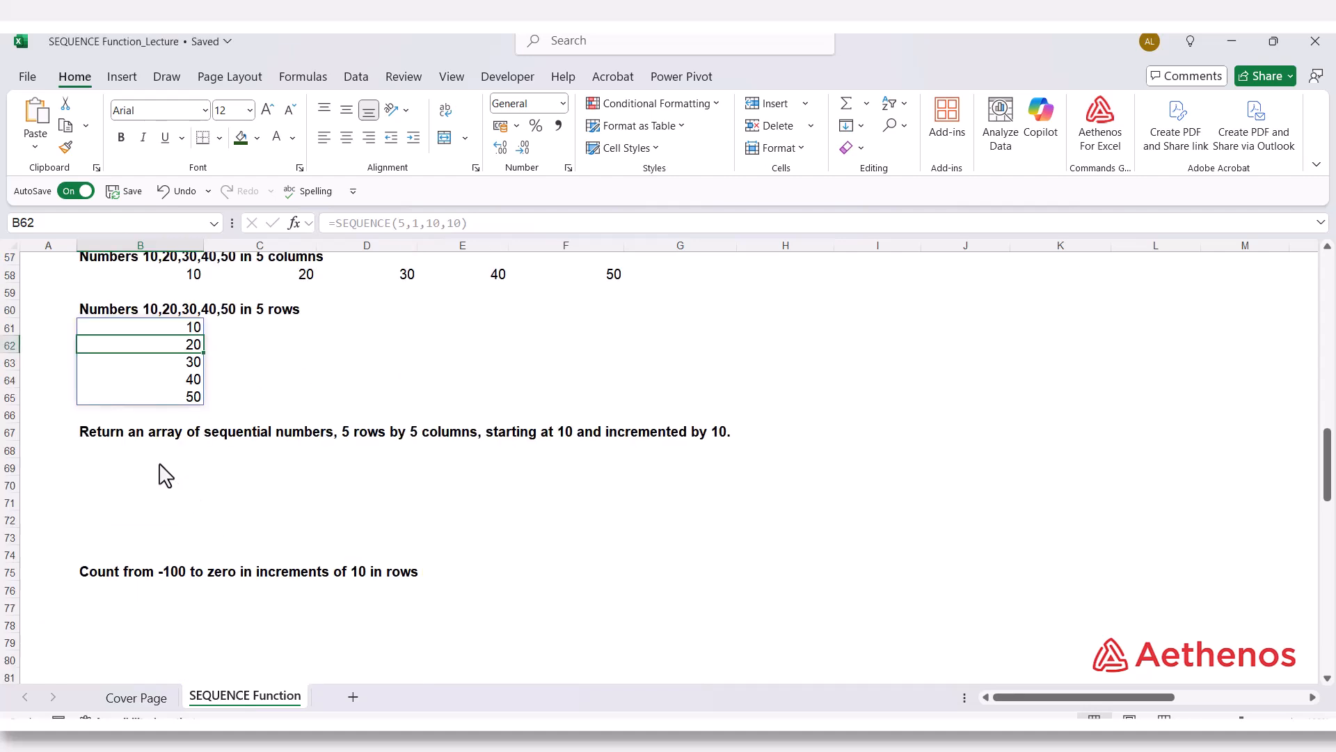
{"action": "left_click", "coordinate": [137, 449]}
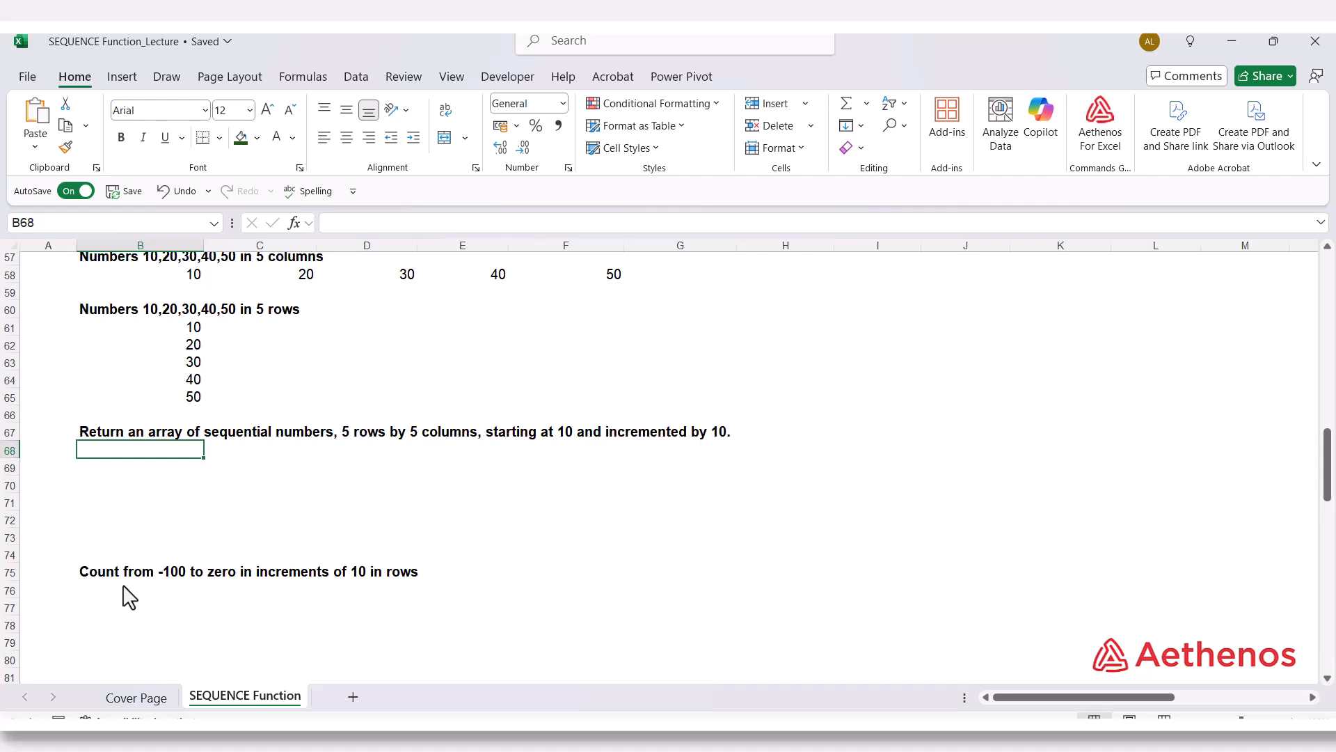
{"action": "type", "text": "=seq"}
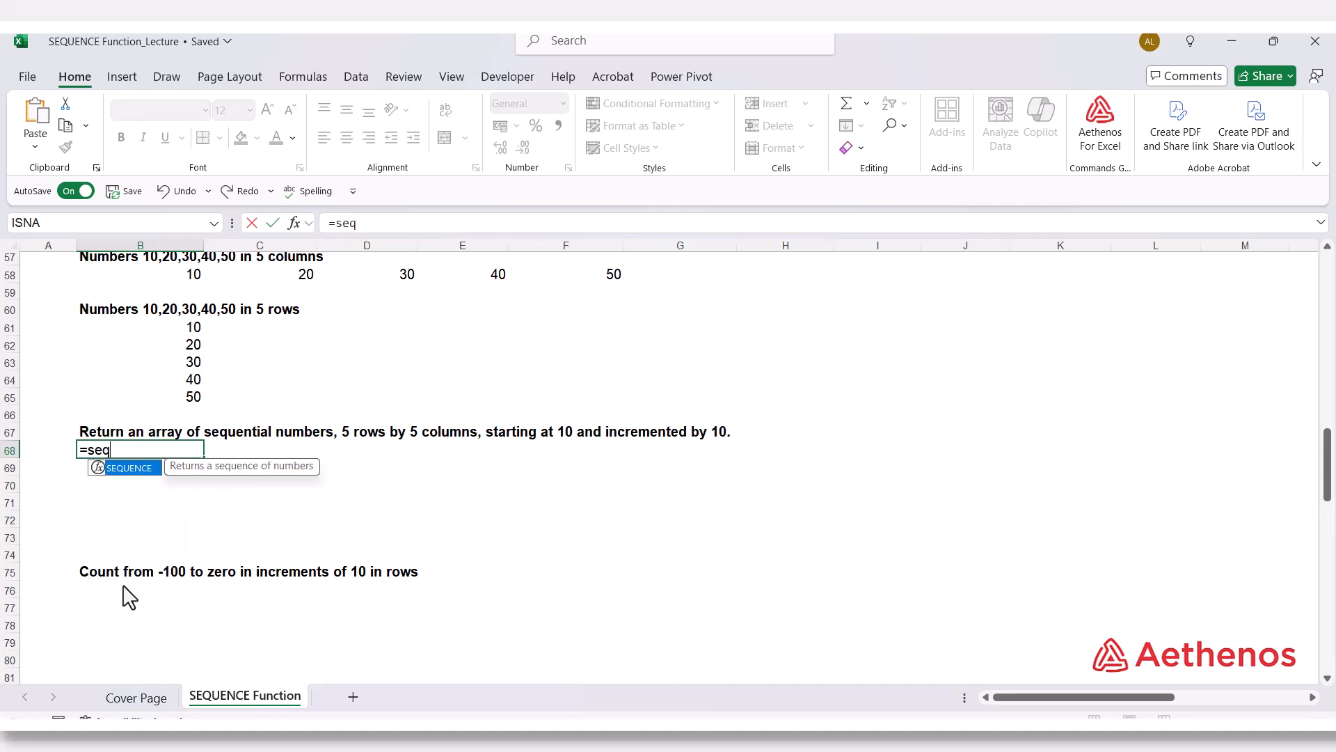
{"action": "key", "text": "Tab"}
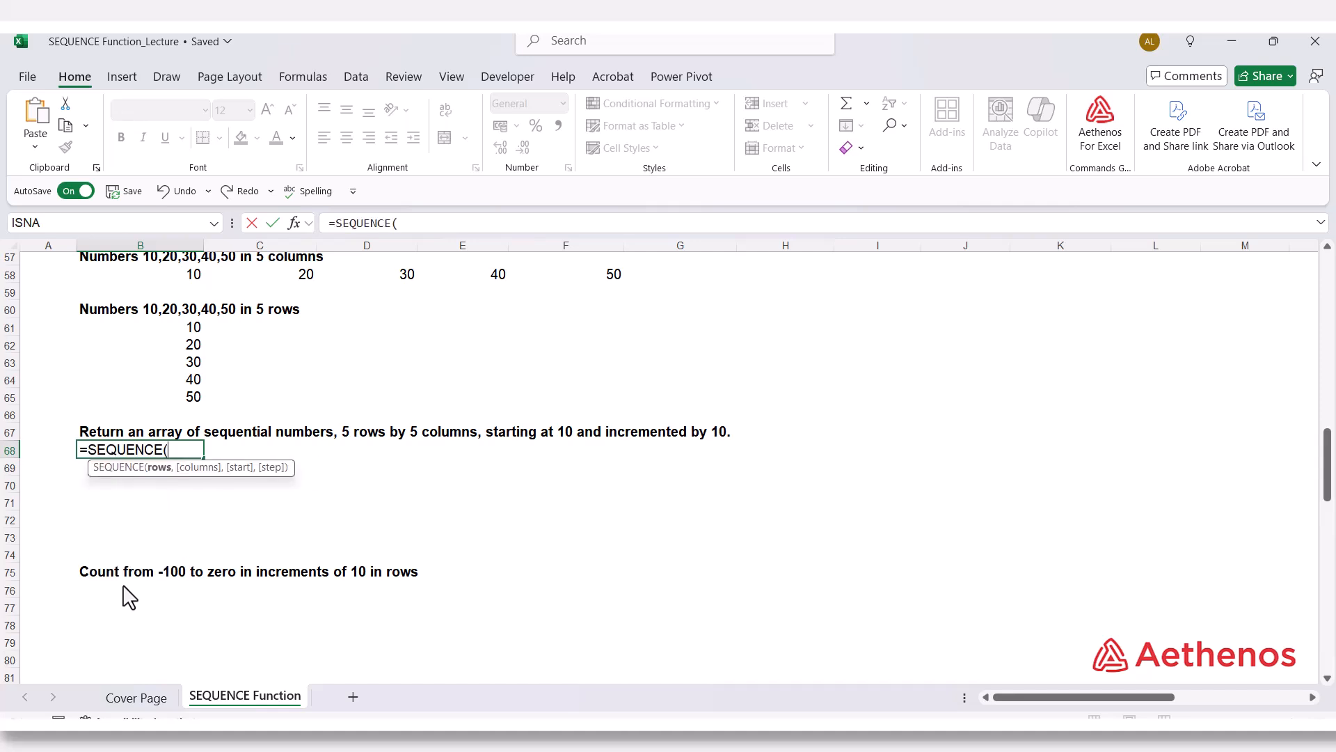
{"action": "type", "text": "5,"}
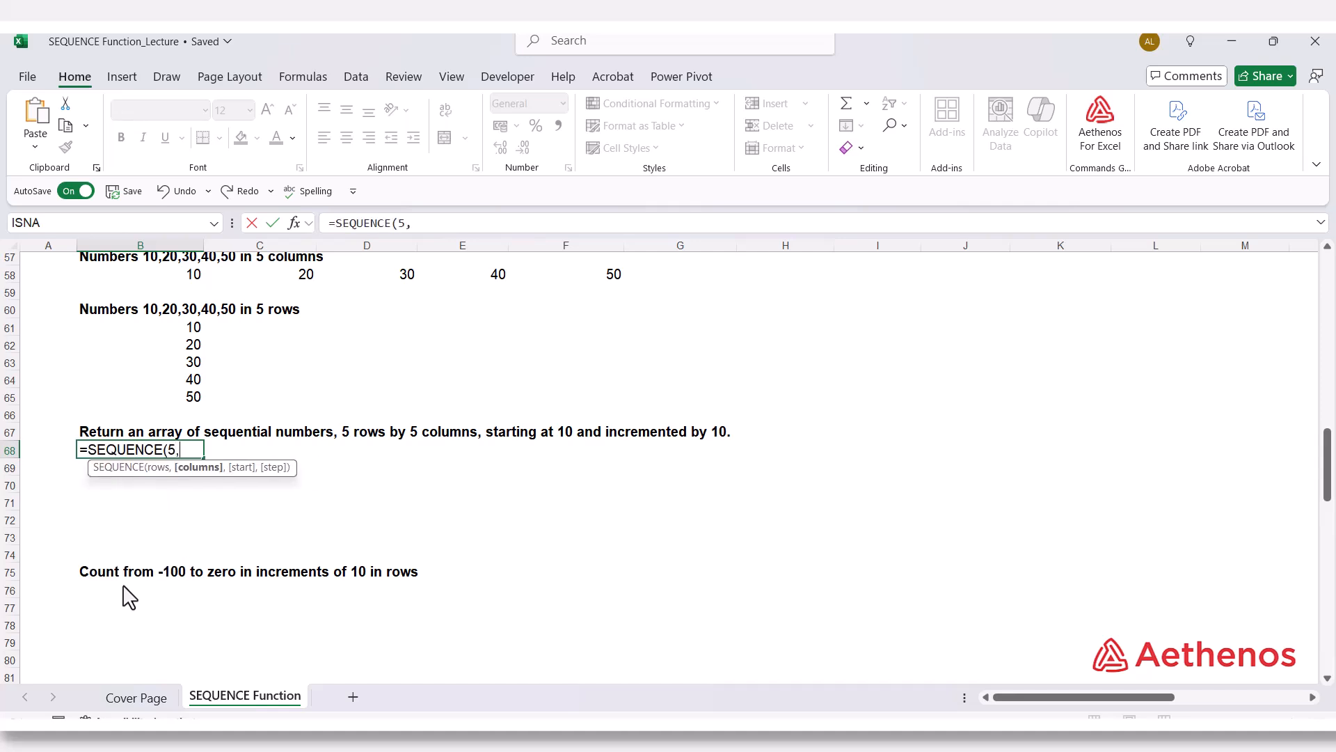
{"action": "type", "text": "5,10"}
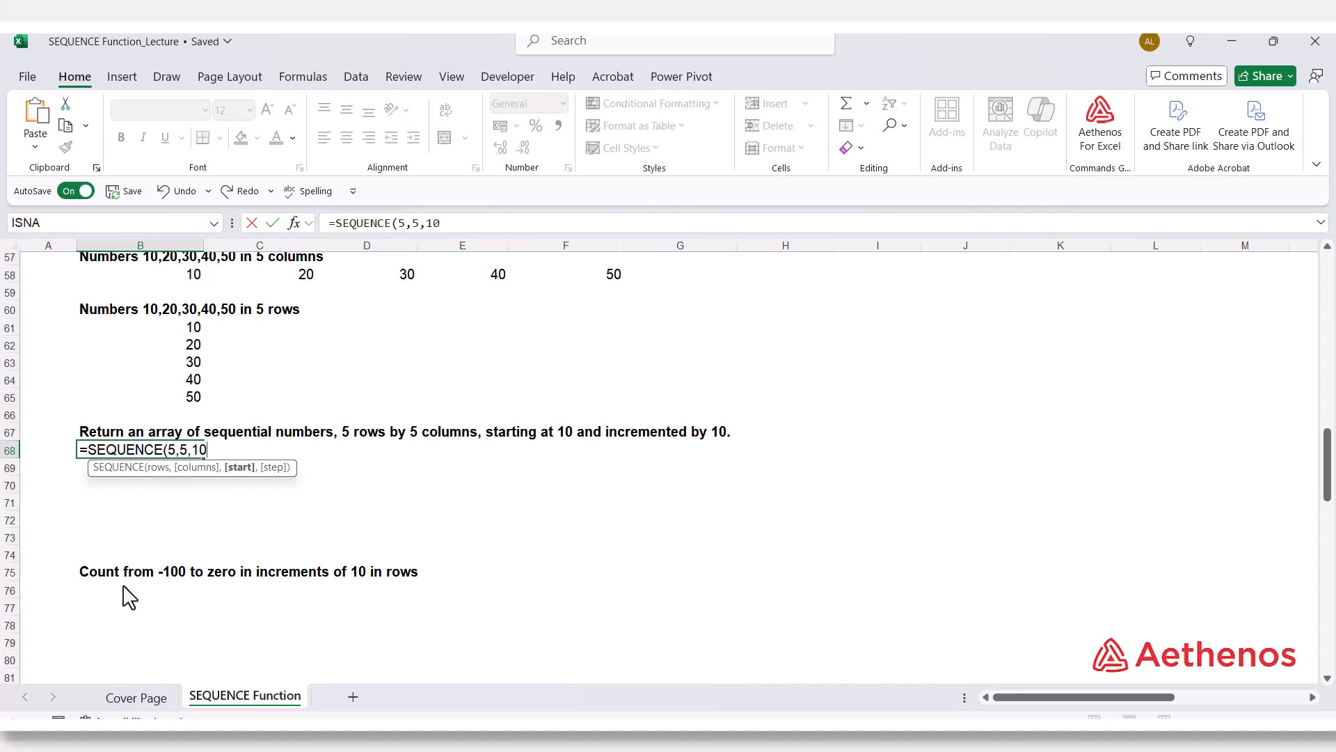
{"action": "type", "text": ",10)"}
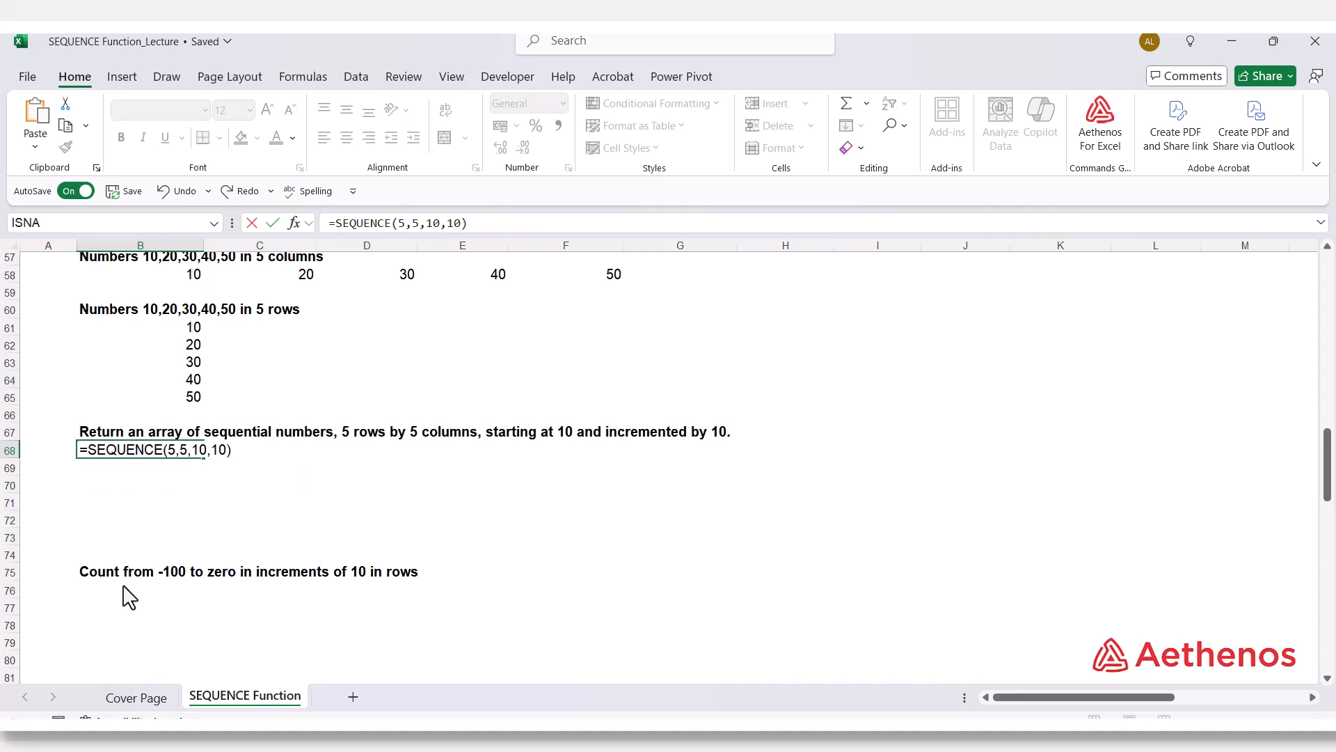
{"action": "key", "text": "Return"}
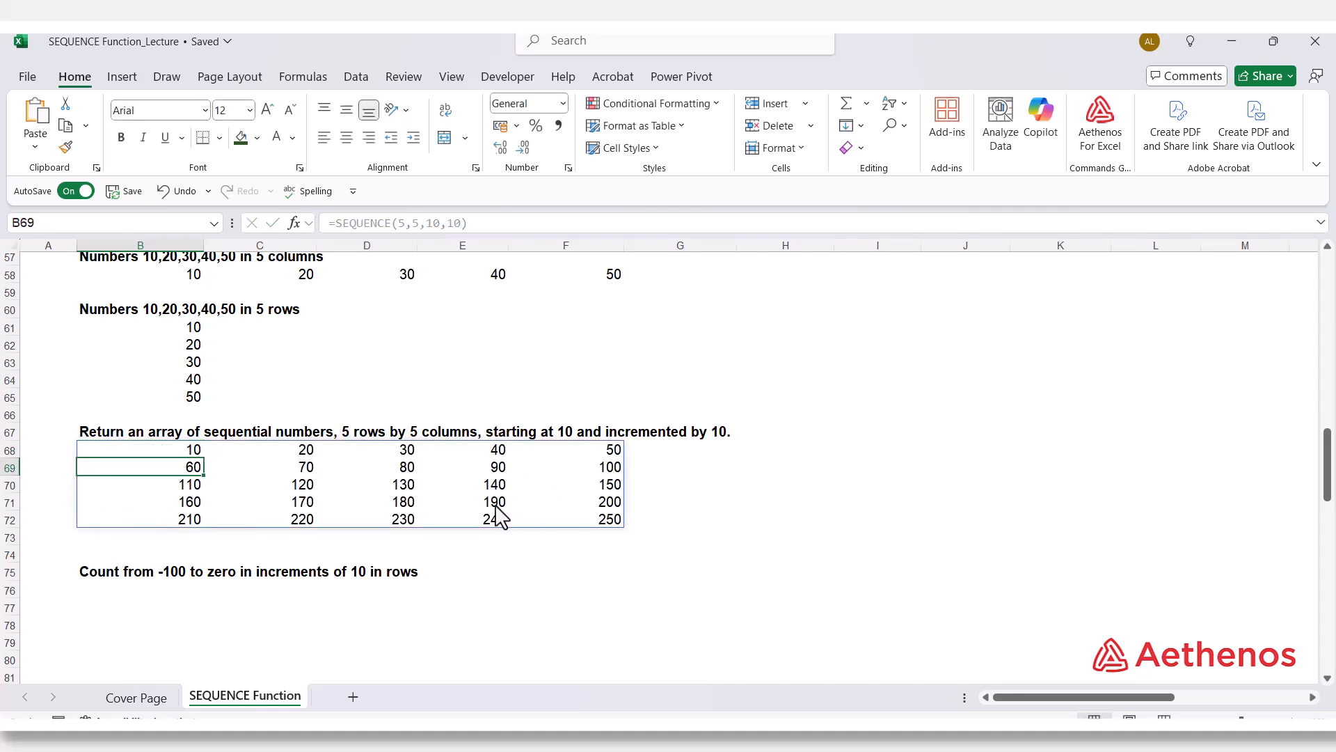
- Count from -100 to zero in increments of 10 down 11 rows by entering =SEQUENCE(11,1,-100,10) in cell B76
{"action": "scroll", "coordinate": [352, 501], "scroll_direction": "down", "scroll_amount": 3}
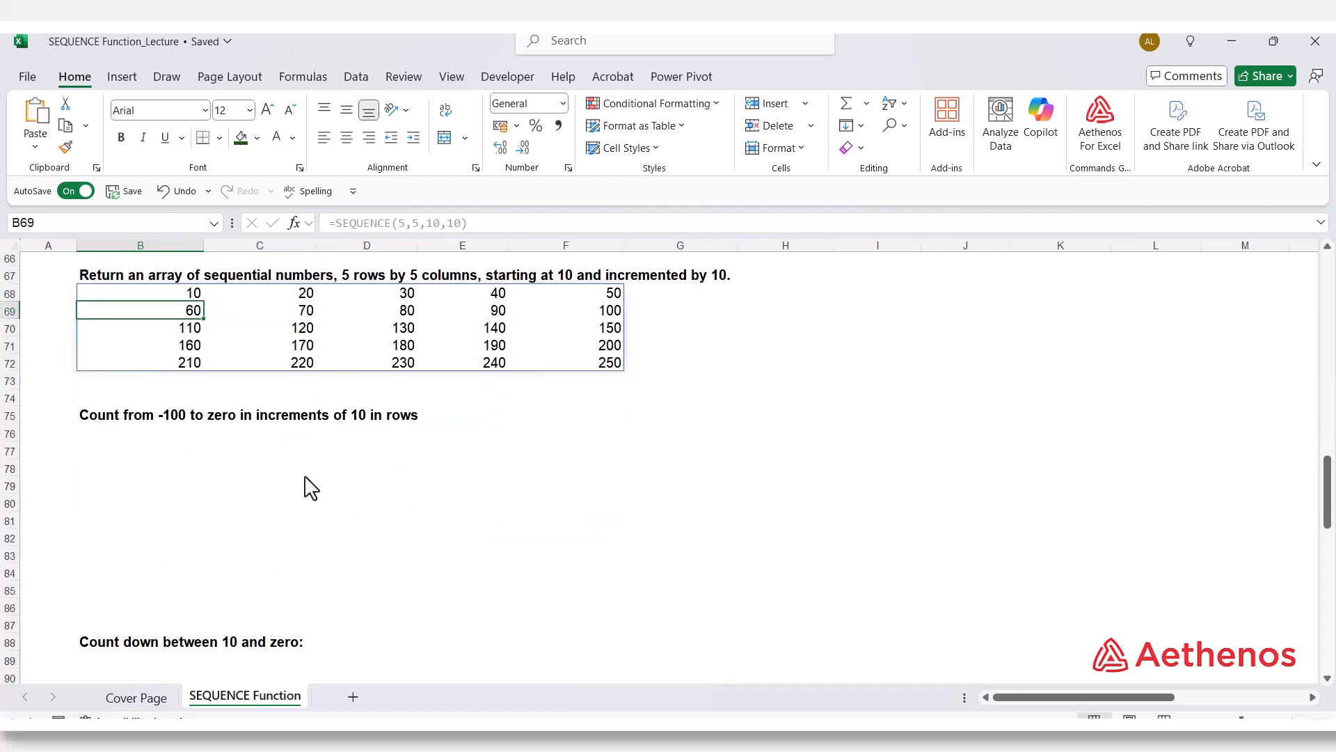
{"action": "left_click", "coordinate": [198, 436]}
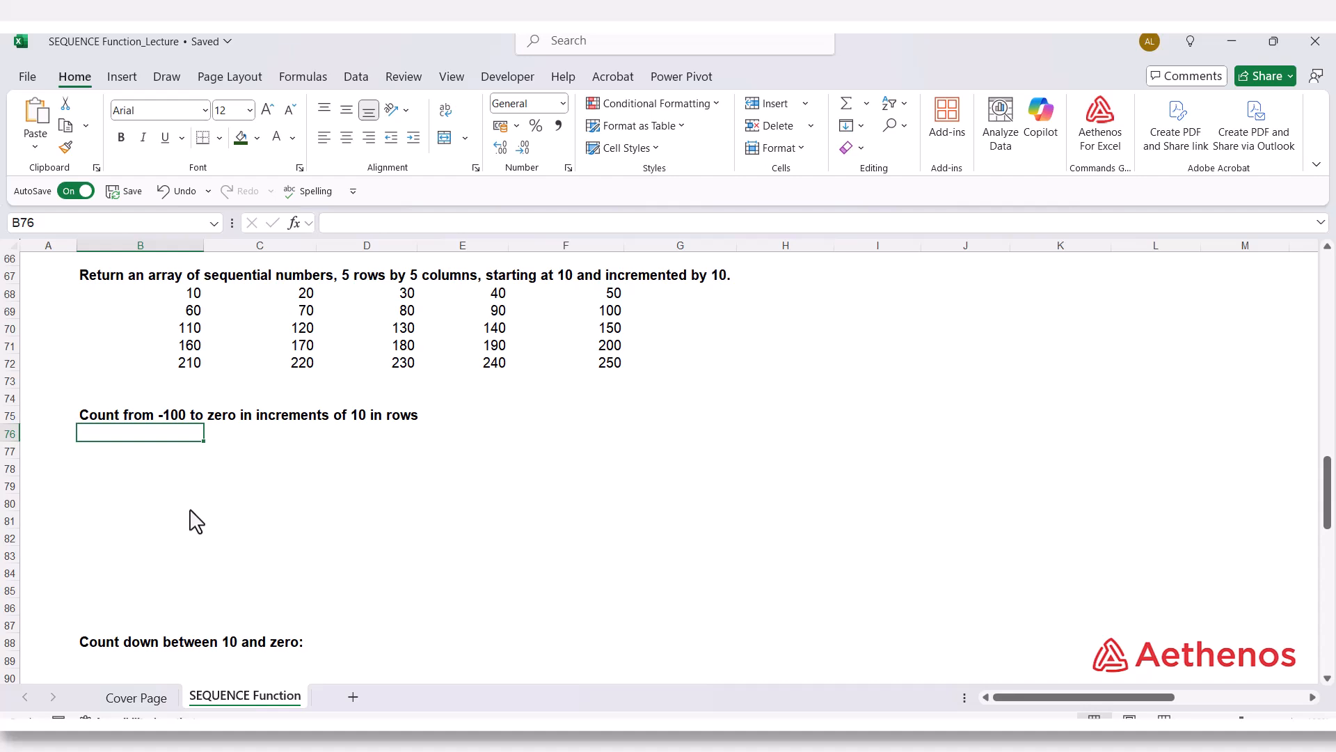
{"action": "type", "text": "="}
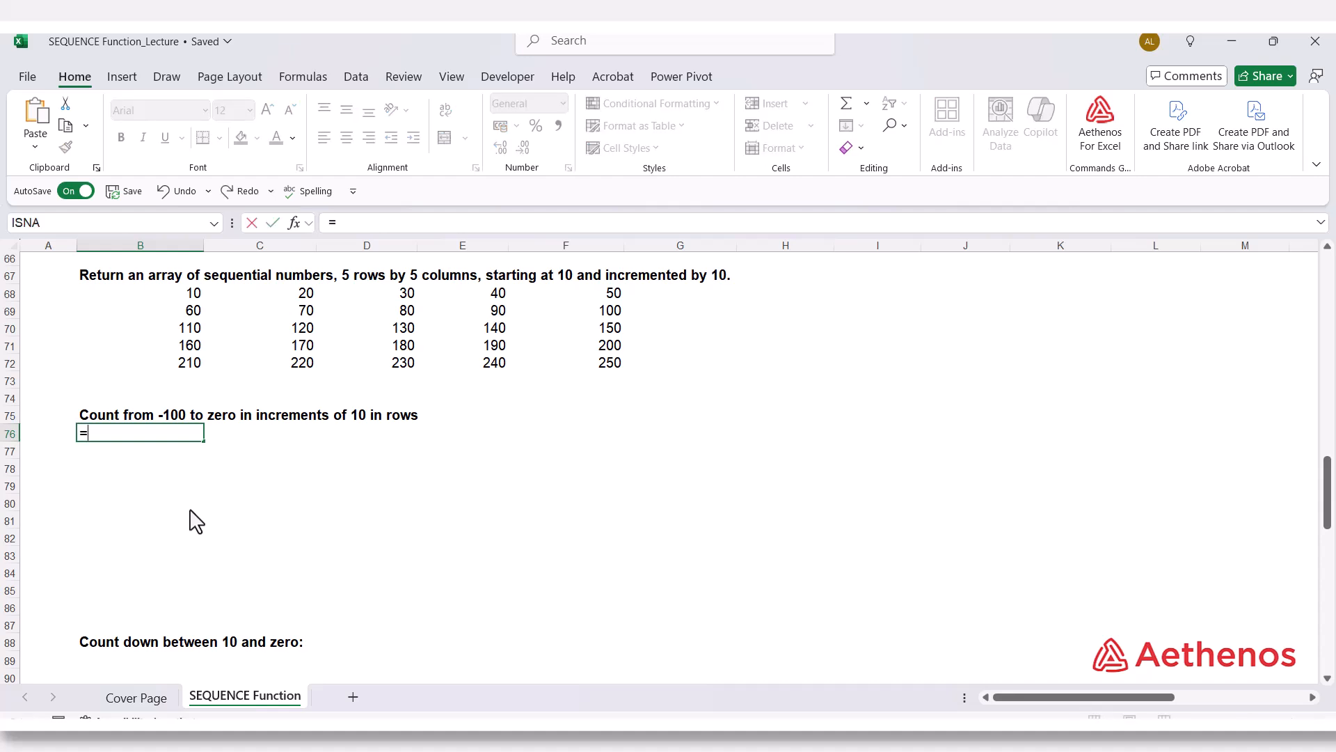
{"action": "type", "text": "seq"}
{"action": "key", "text": "Tab"}
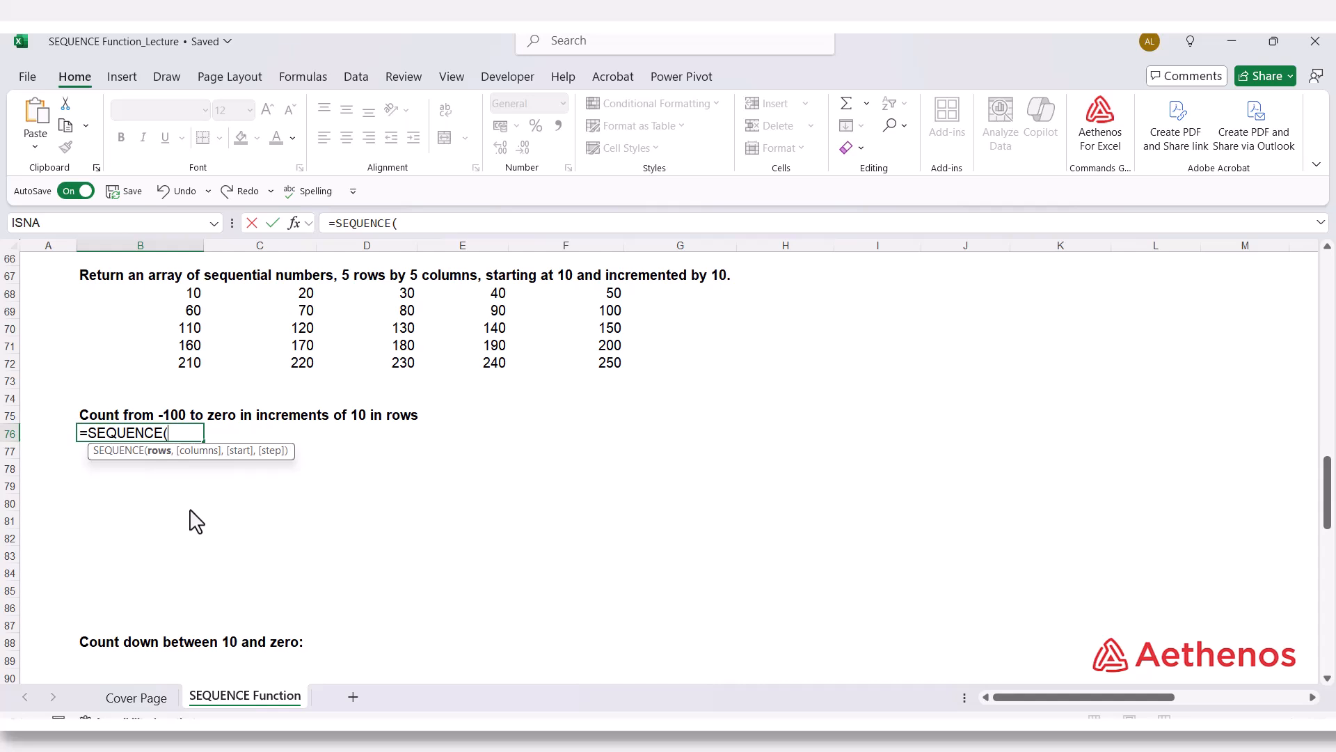
{"action": "type", "text": "11,"}
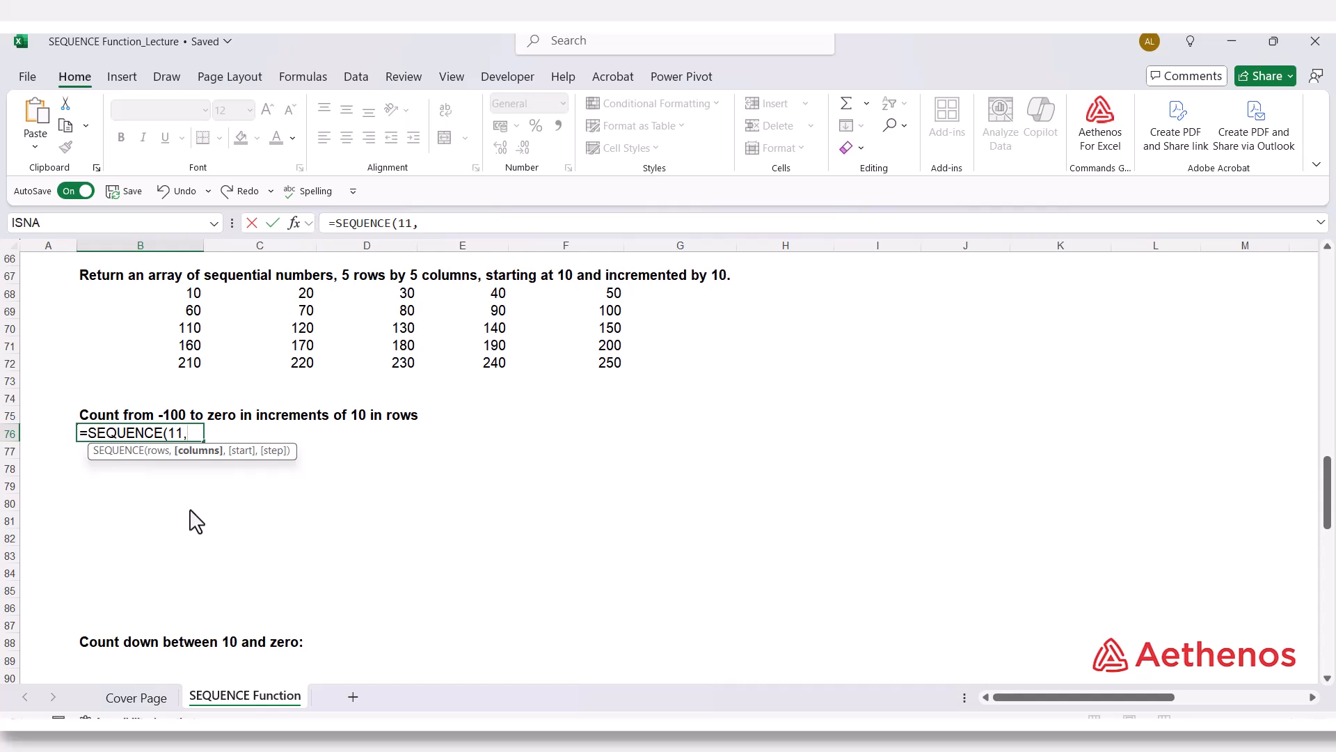
{"action": "type", "text": "1,-100"}
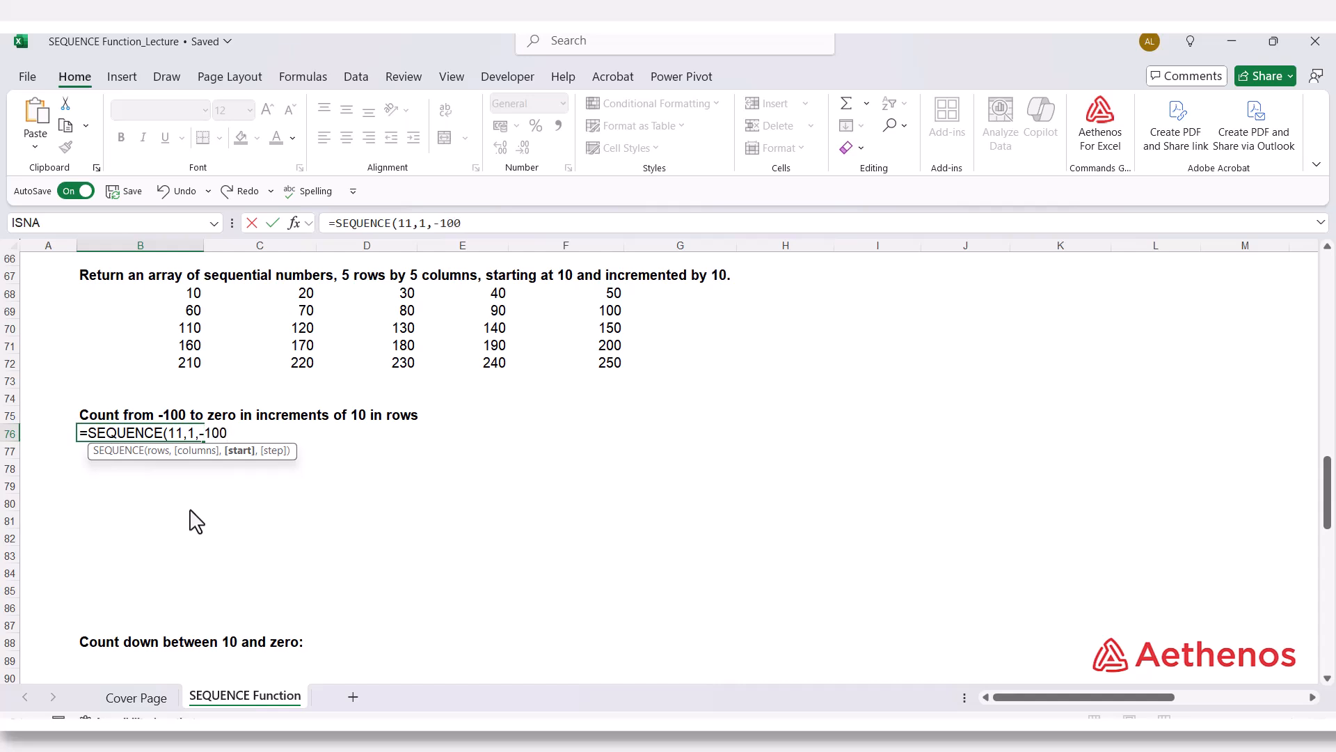
{"action": "type", "text": ",10"}
{"action": "type", "text": ")"}
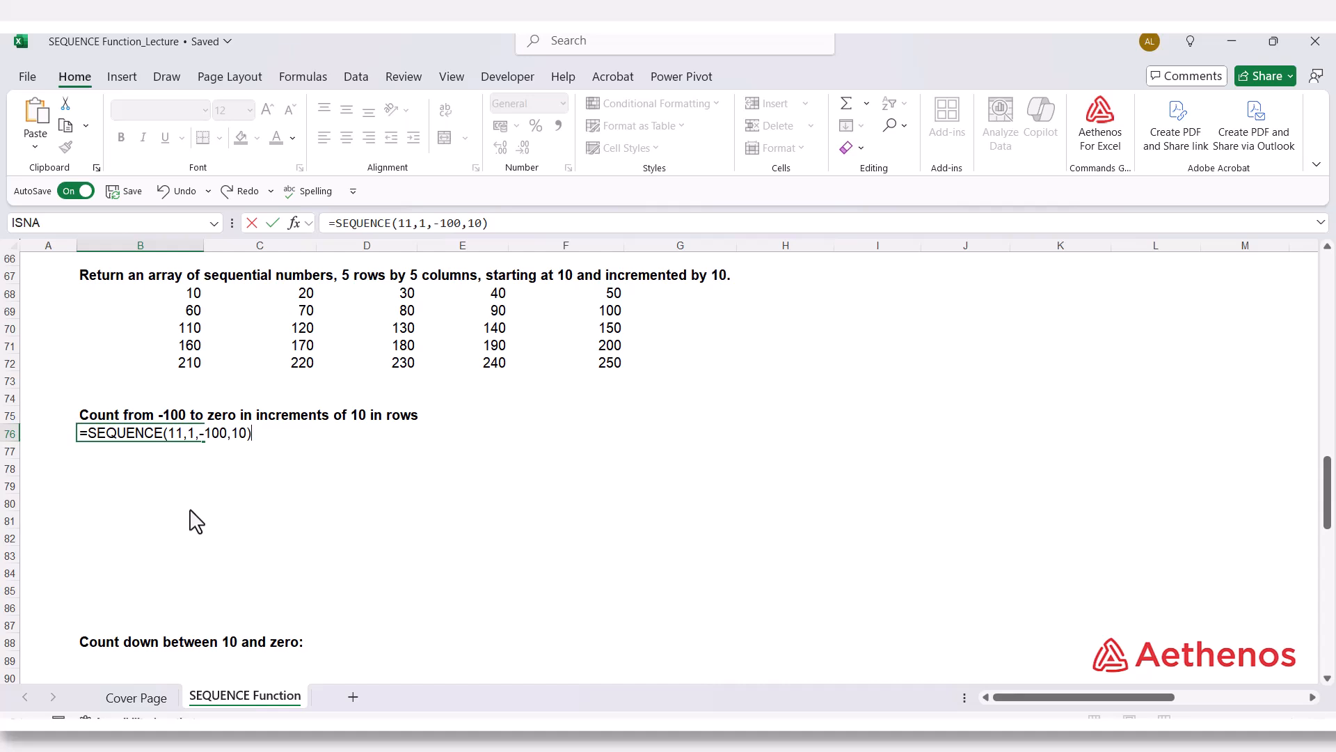
{"action": "key", "text": "Return"}
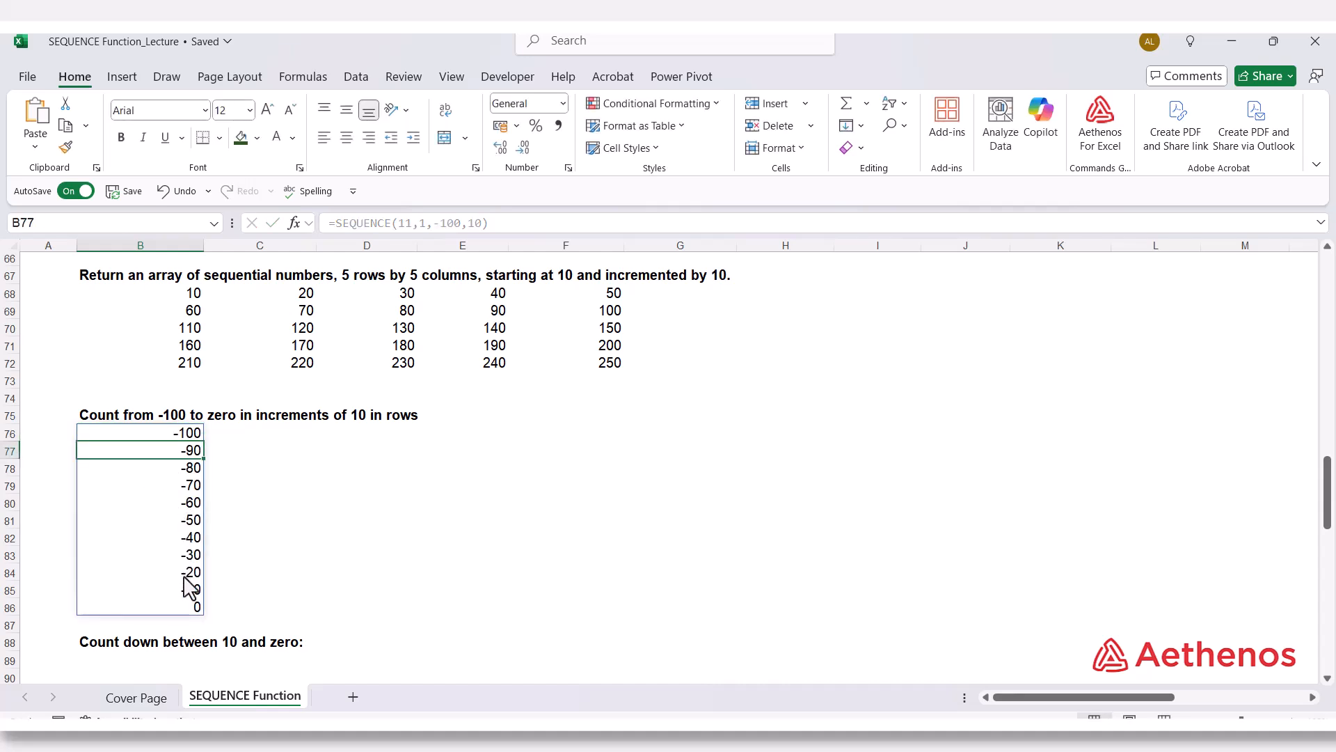
{"action": "left_click", "coordinate": [189, 612]}
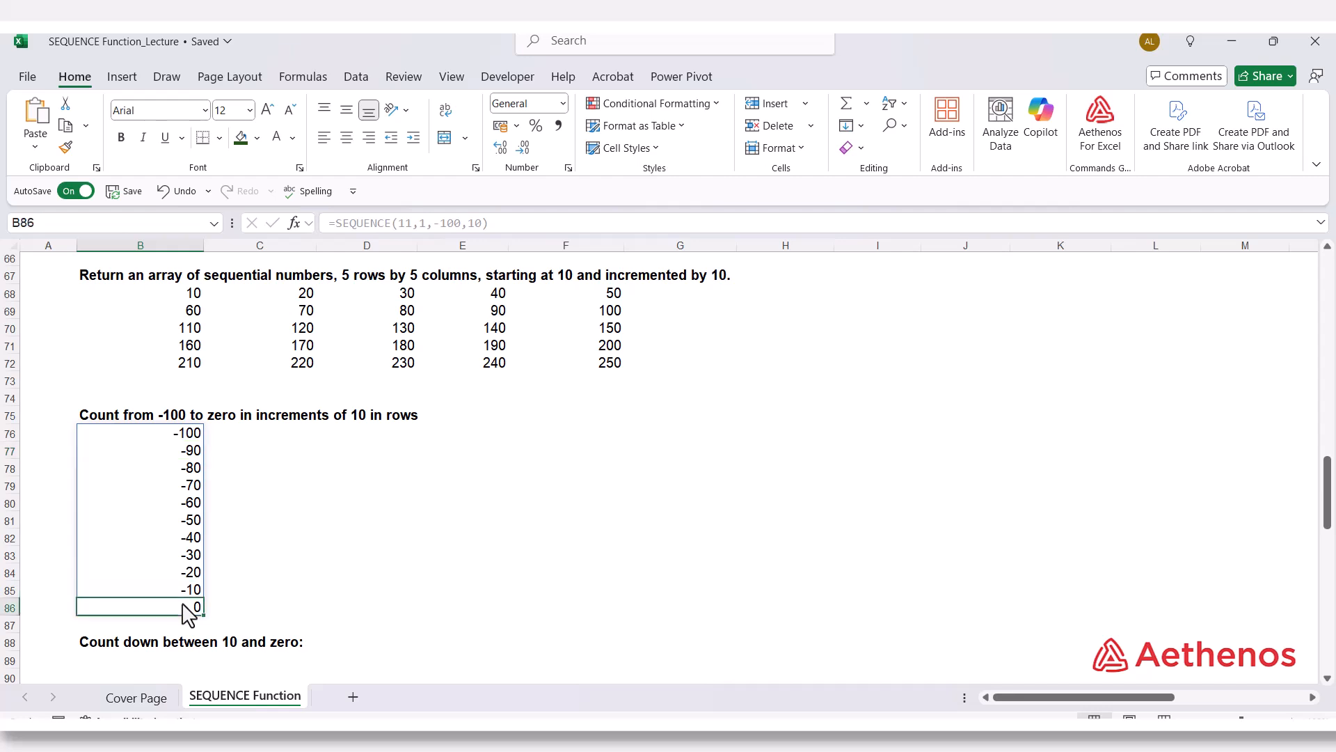
- Count down from 10 to zero across 11 columns by entering =SEQUENCE(1,11,10,-1) in cell B89
{"action": "scroll", "coordinate": [337, 566], "scroll_direction": "down", "scroll_amount": 4}
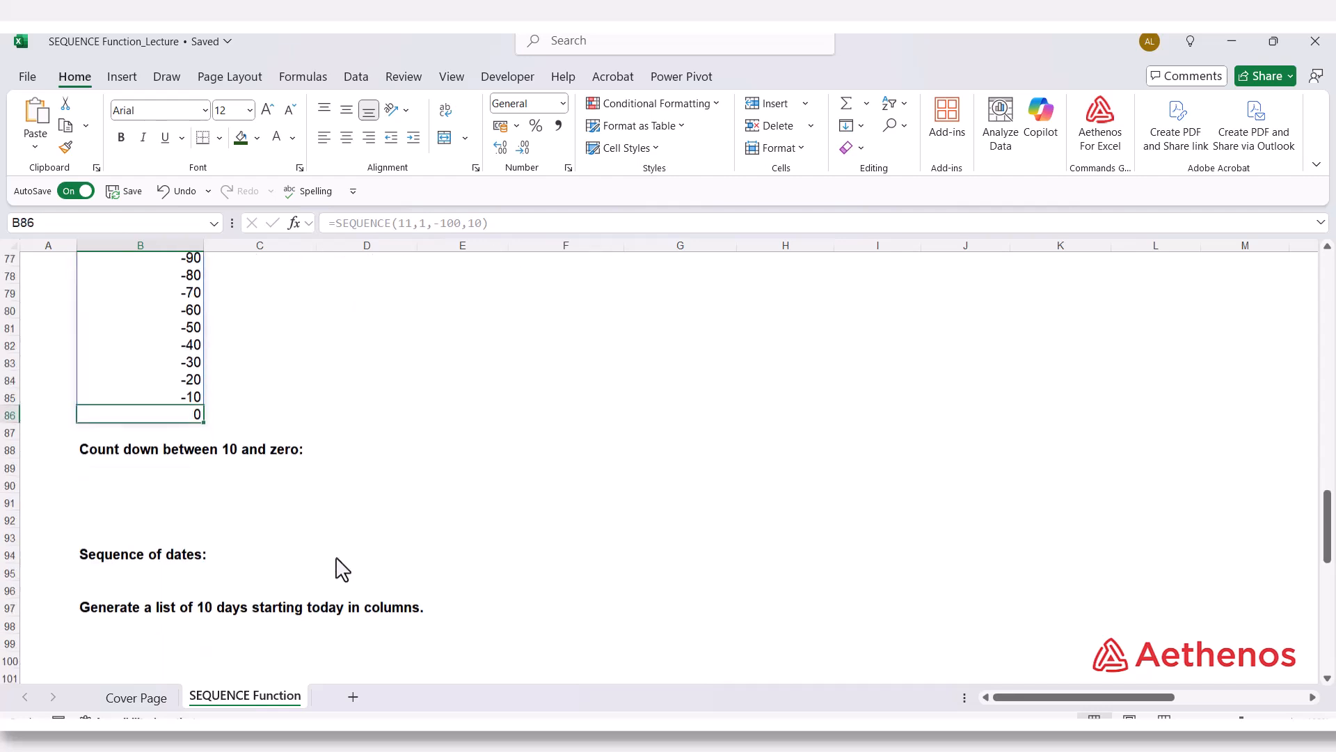
{"action": "left_click", "coordinate": [110, 456]}
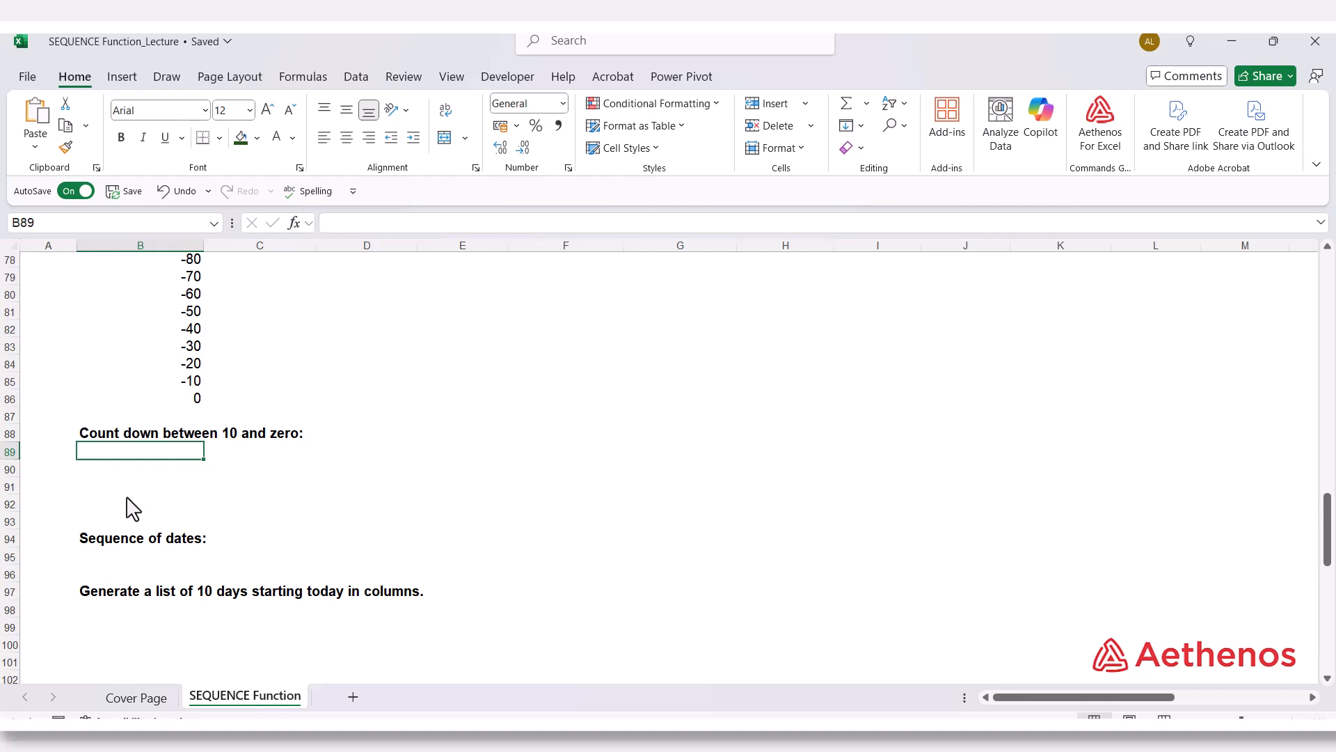
{"action": "type", "text": "="}
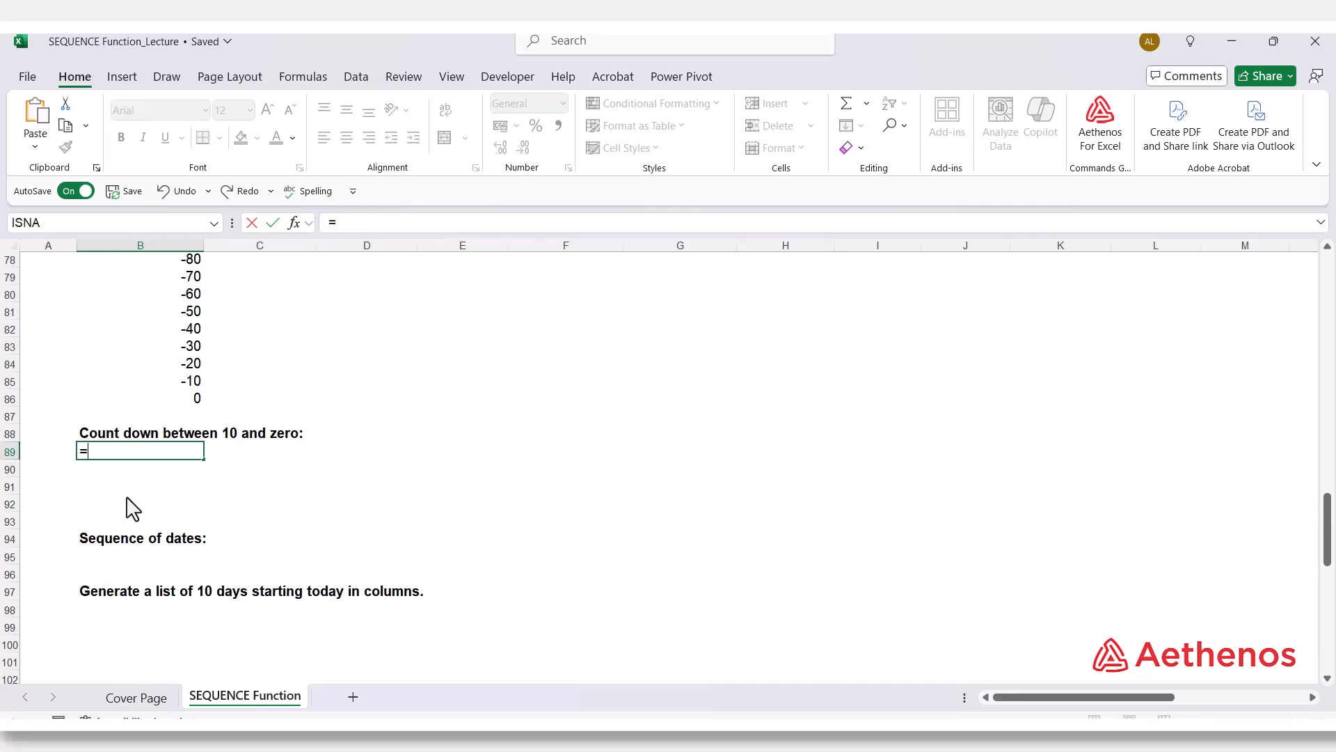
{"action": "type", "text": "seq"}
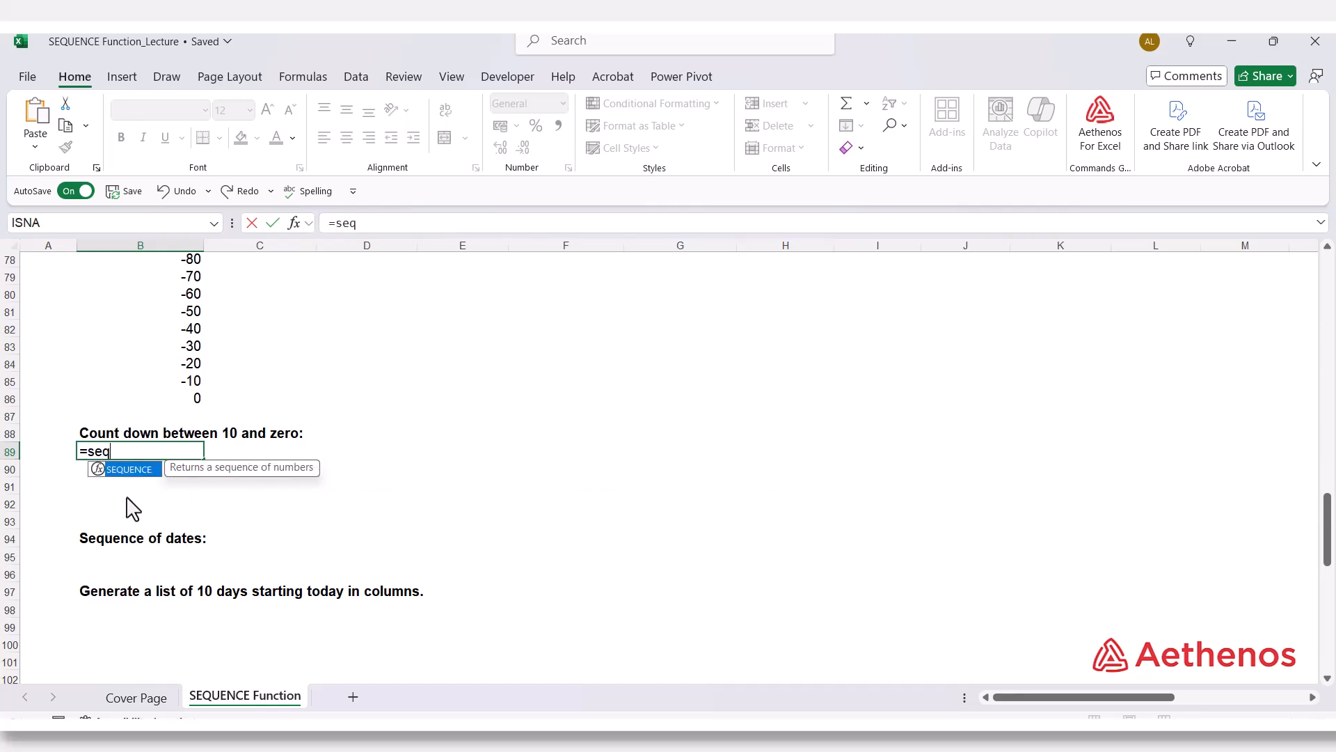
{"action": "key", "text": "Tab"}
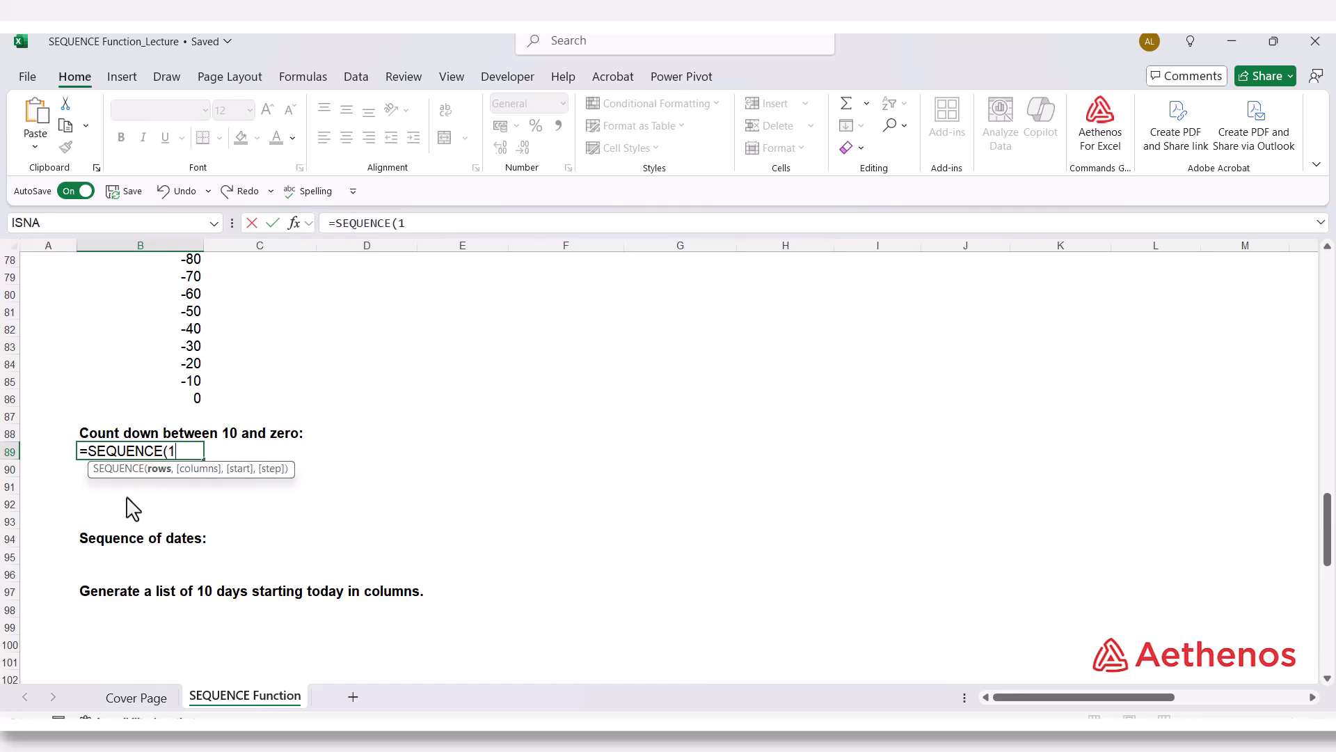
{"action": "type", "text": "1,"}
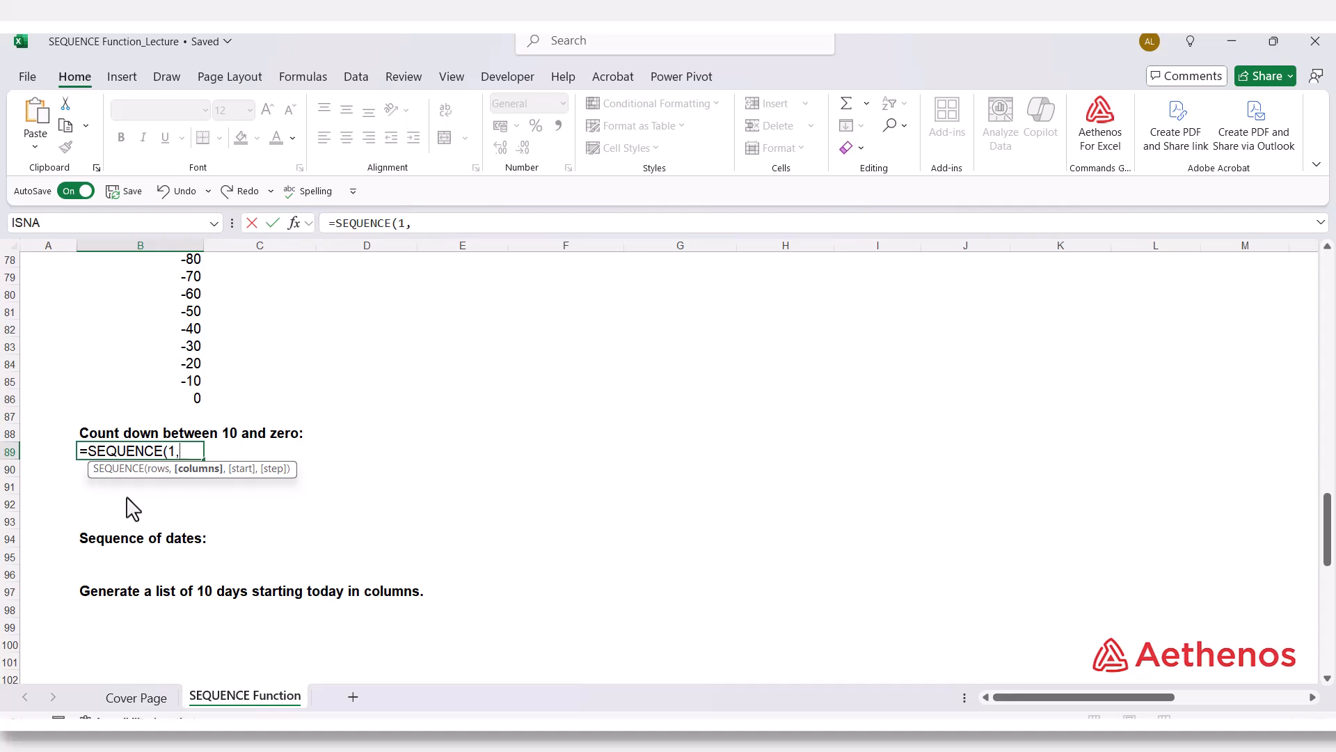
{"action": "type", "text": "11"}
{"action": "type", "text": ",10"}
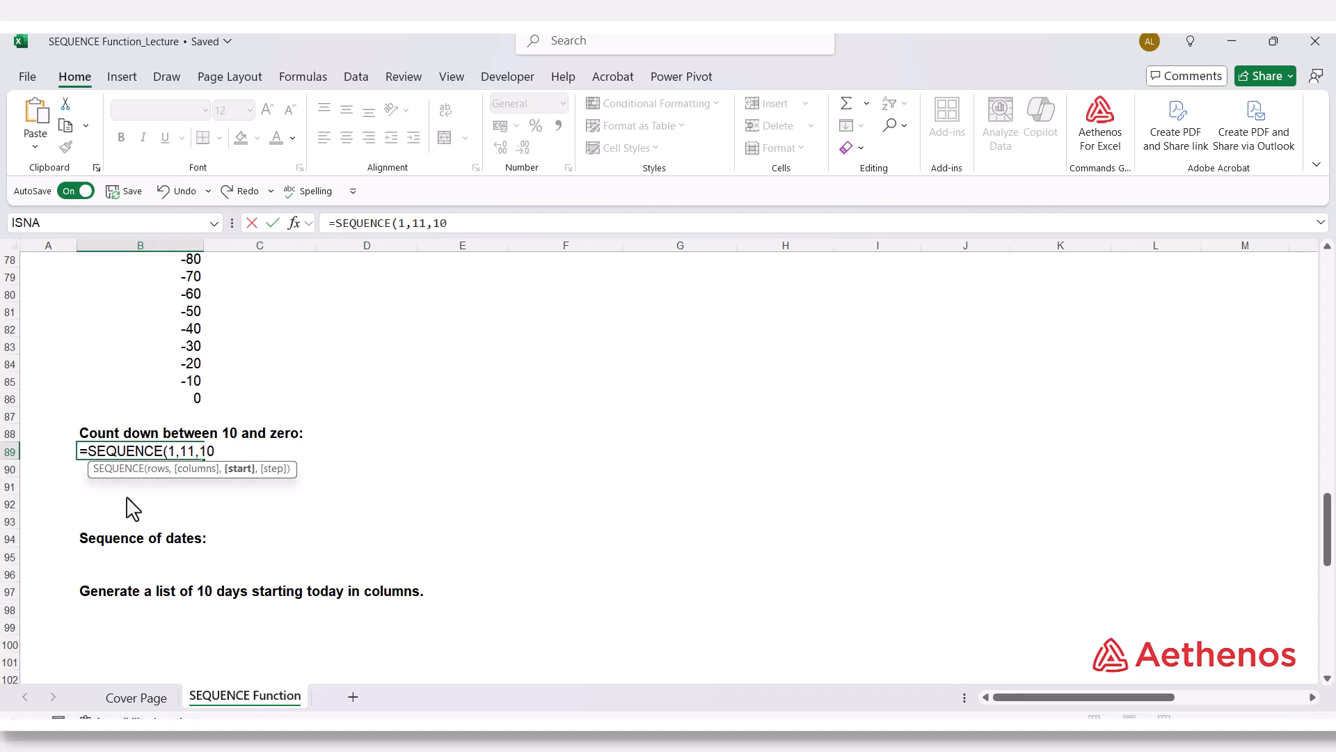
{"action": "type", "text": ",-1"}
{"action": "type", "text": ")"}
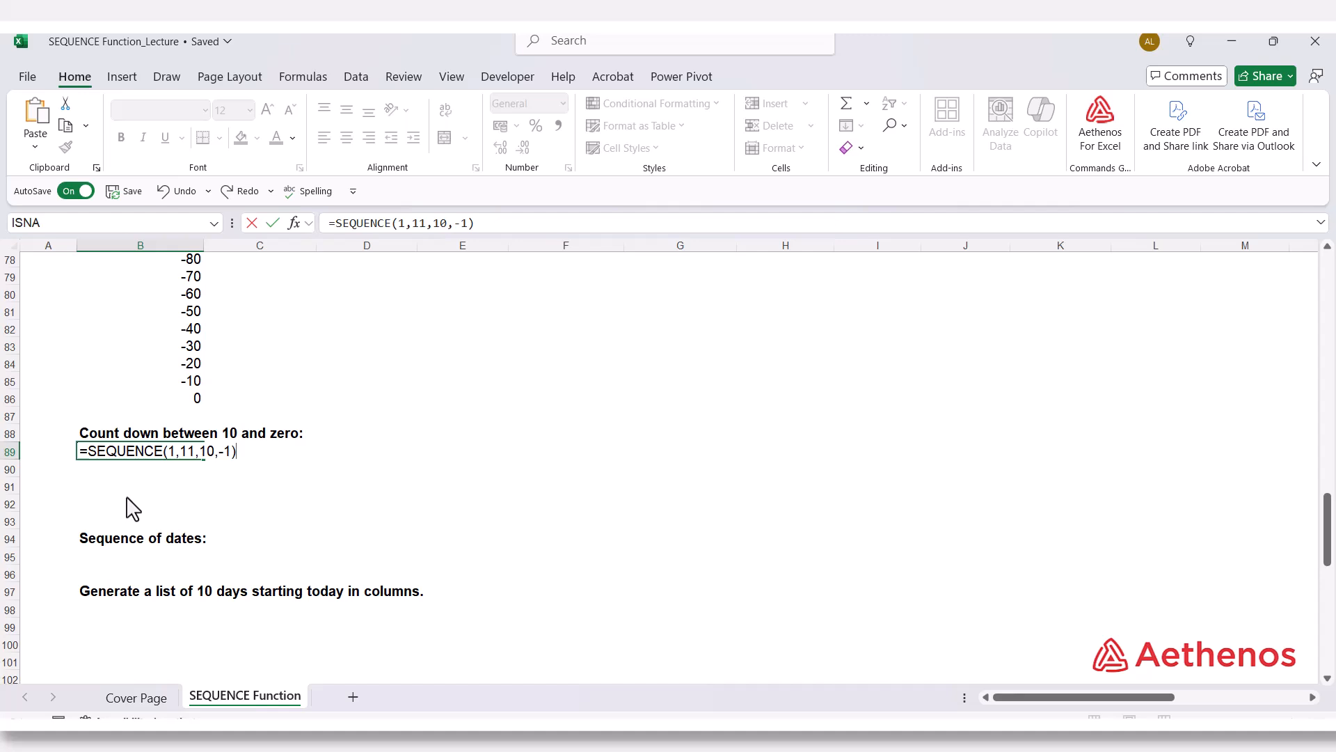
{"action": "key", "text": "Return"}
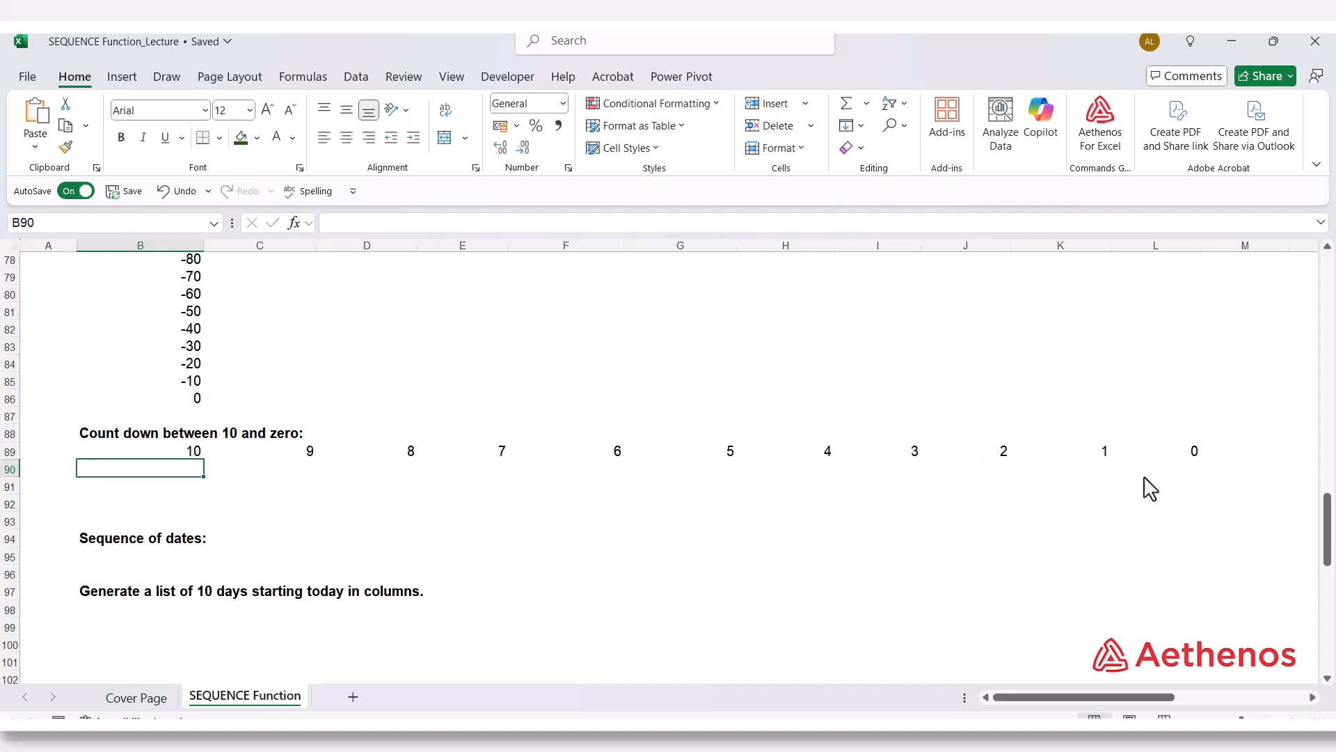
{"action": "left_click", "coordinate": [1194, 453]}
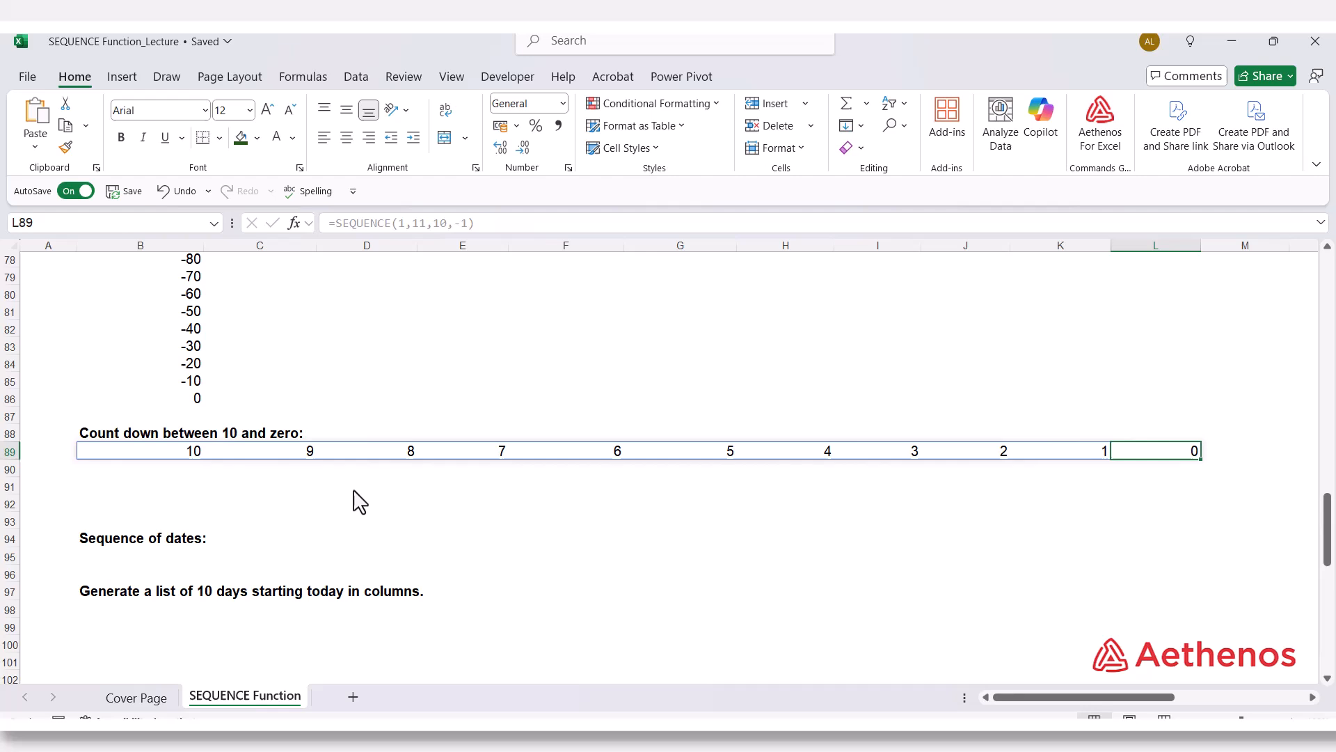
- Generate a list of 10 days starting today across columns by entering =SEQUENCE(1,10,TODAY(),1) in cell B98
{"action": "left_click", "coordinate": [140, 501]}
{"action": "scroll", "coordinate": [142, 432], "scroll_direction": "down", "scroll_amount": 4}
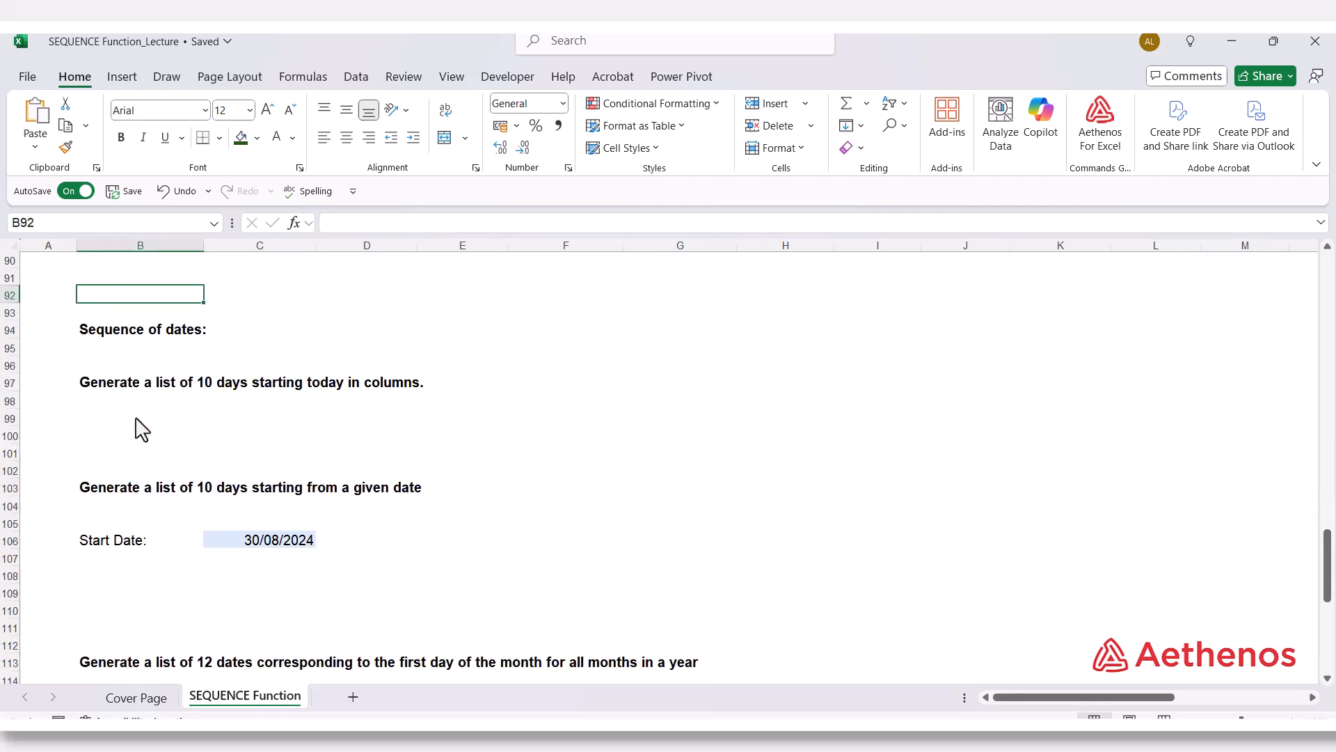
{"action": "left_click", "coordinate": [133, 333]}
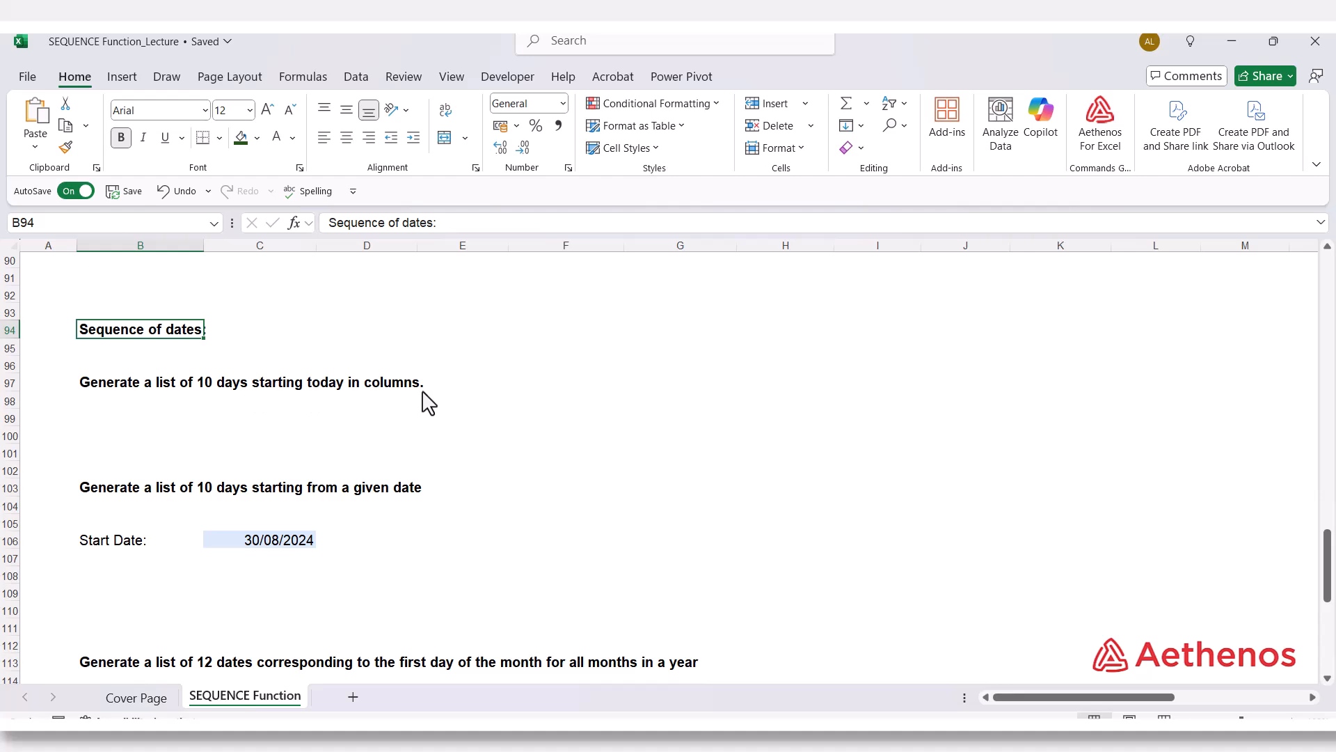
{"action": "left_click", "coordinate": [125, 401]}
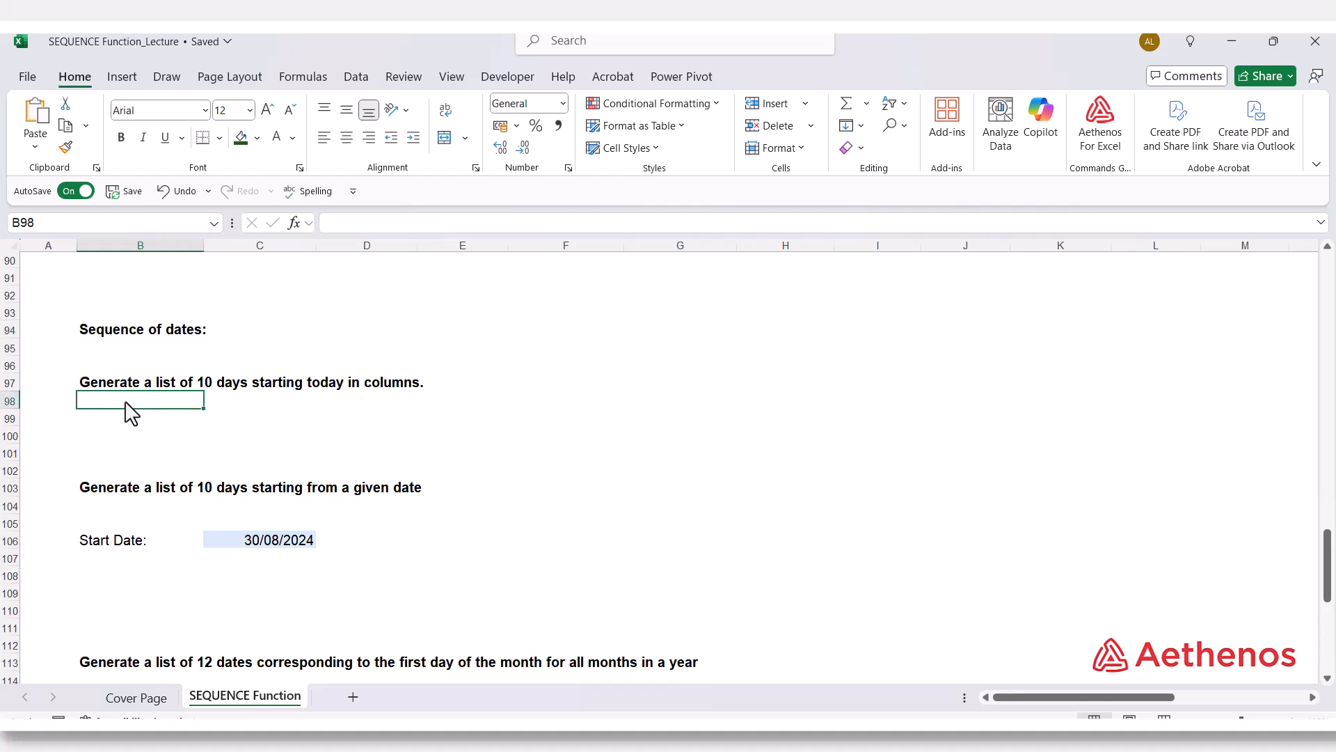
{"action": "type", "text": "="}
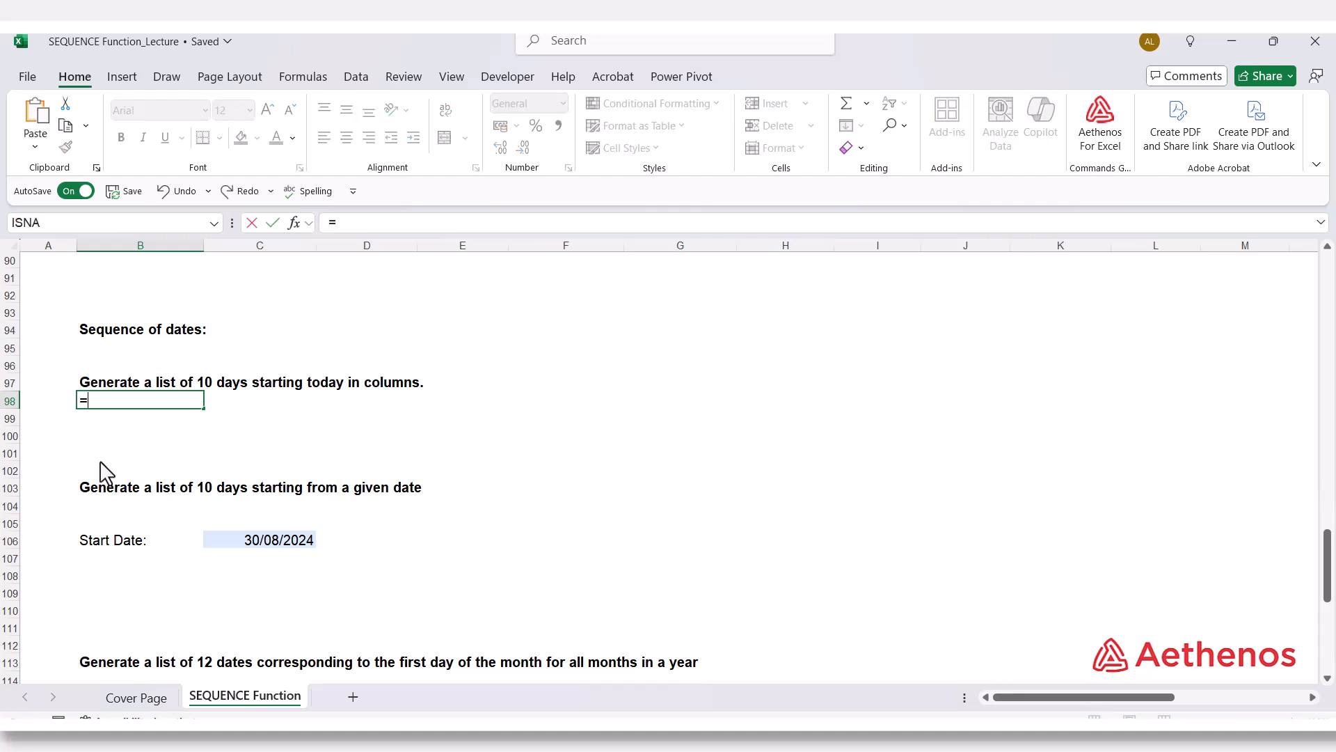
{"action": "type", "text": "seq"}
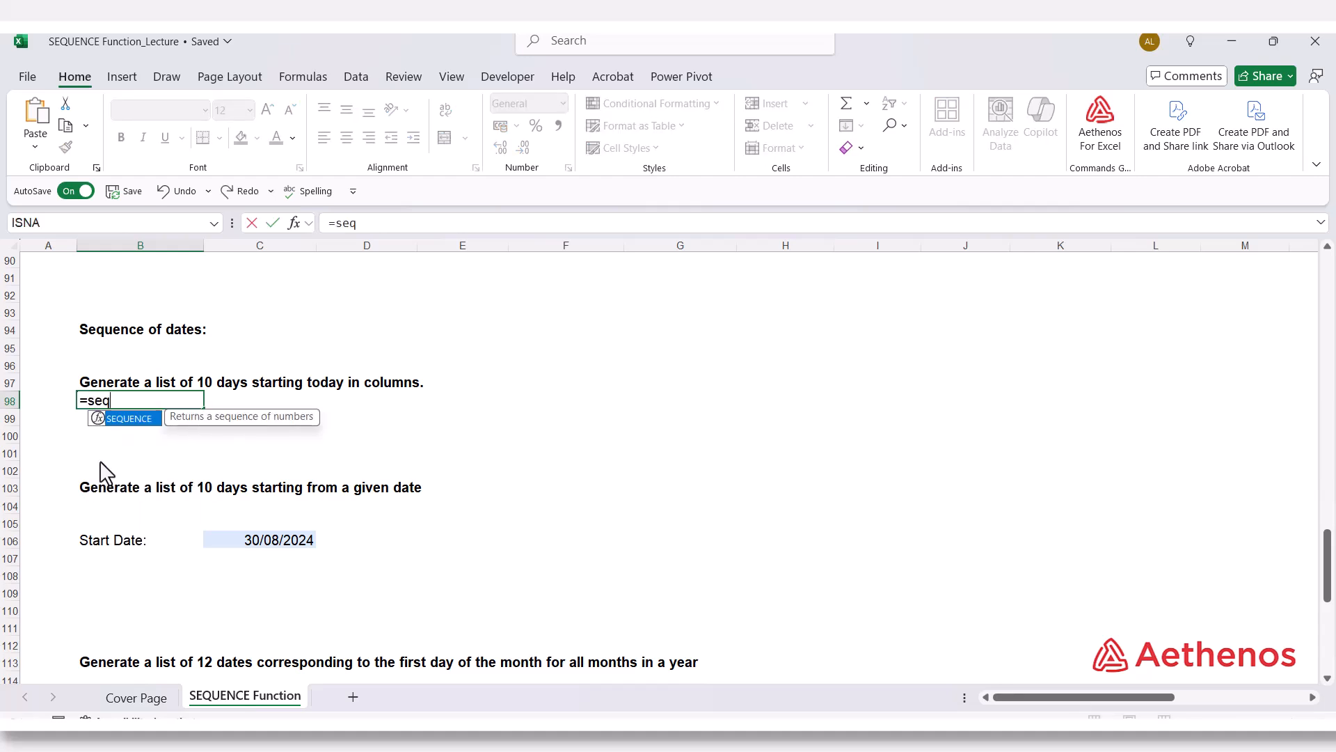
{"action": "key", "text": "Tab"}
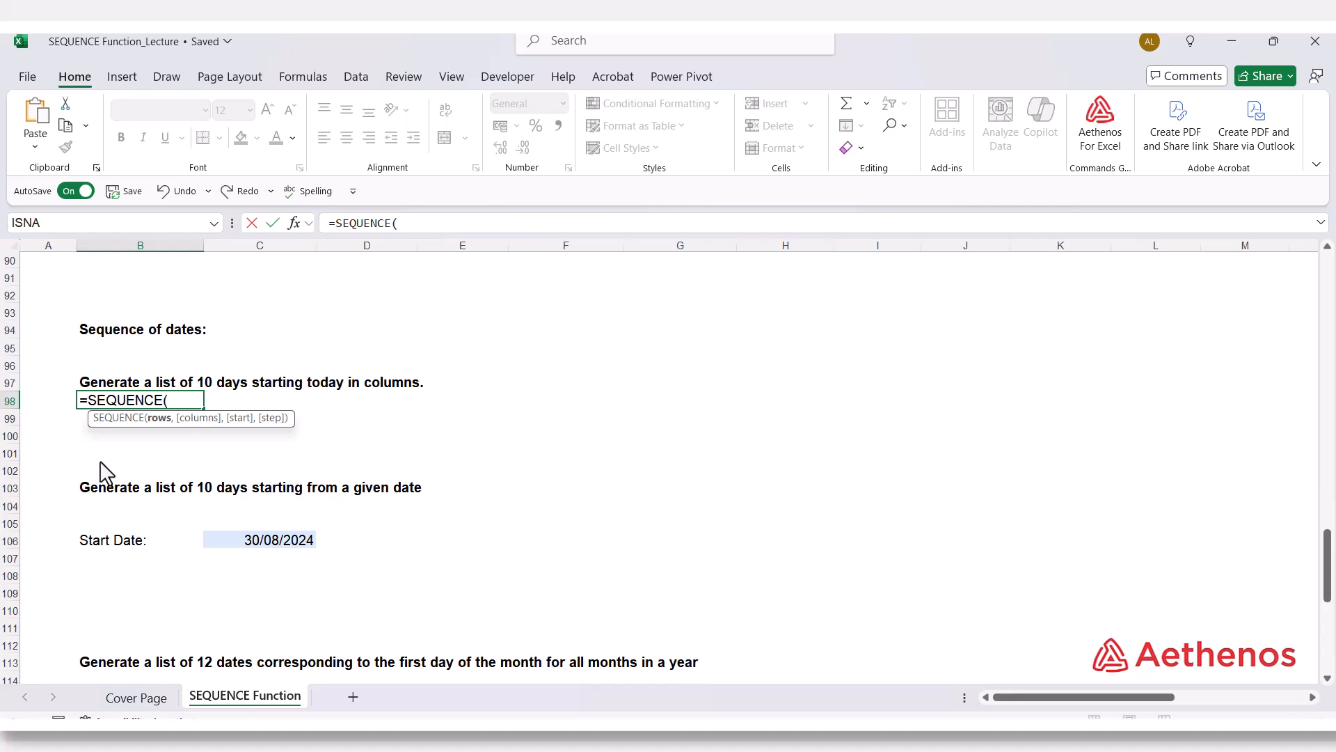
{"action": "type", "text": "1,10,"}
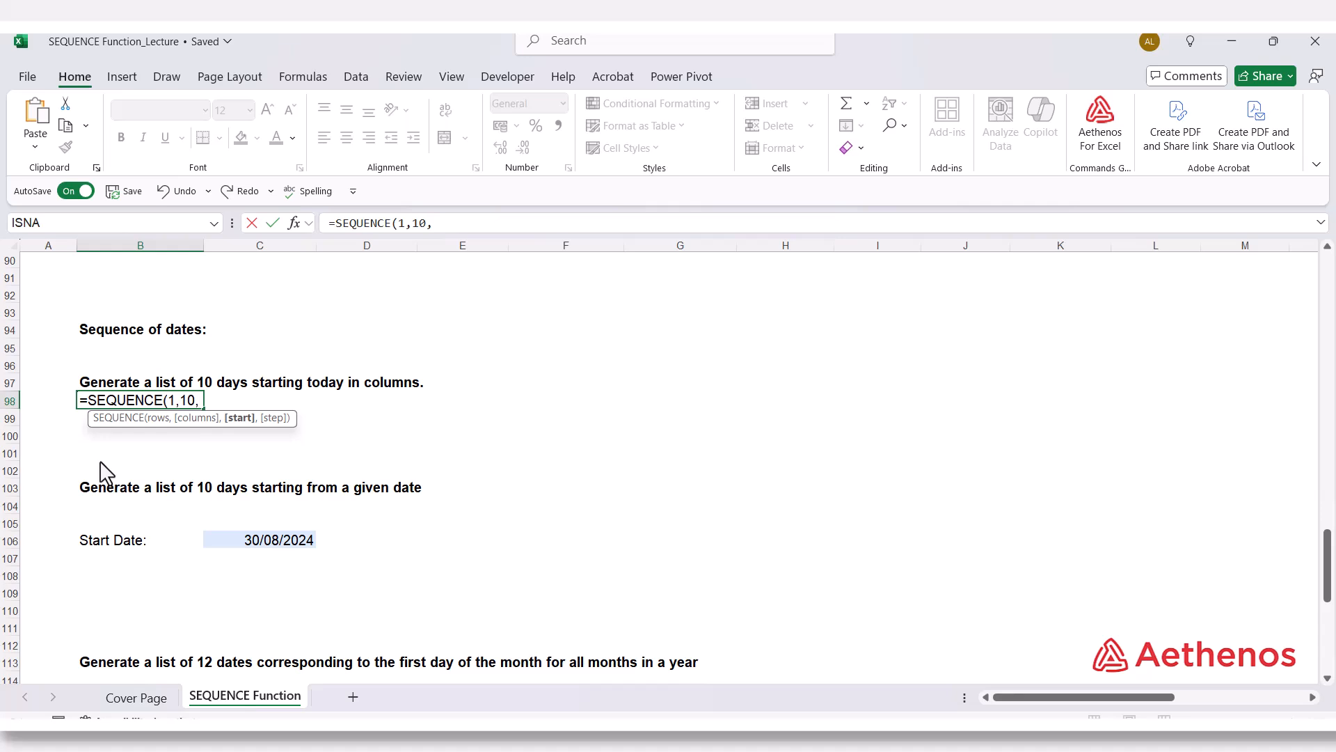
{"action": "type", "text": "TODAT"}
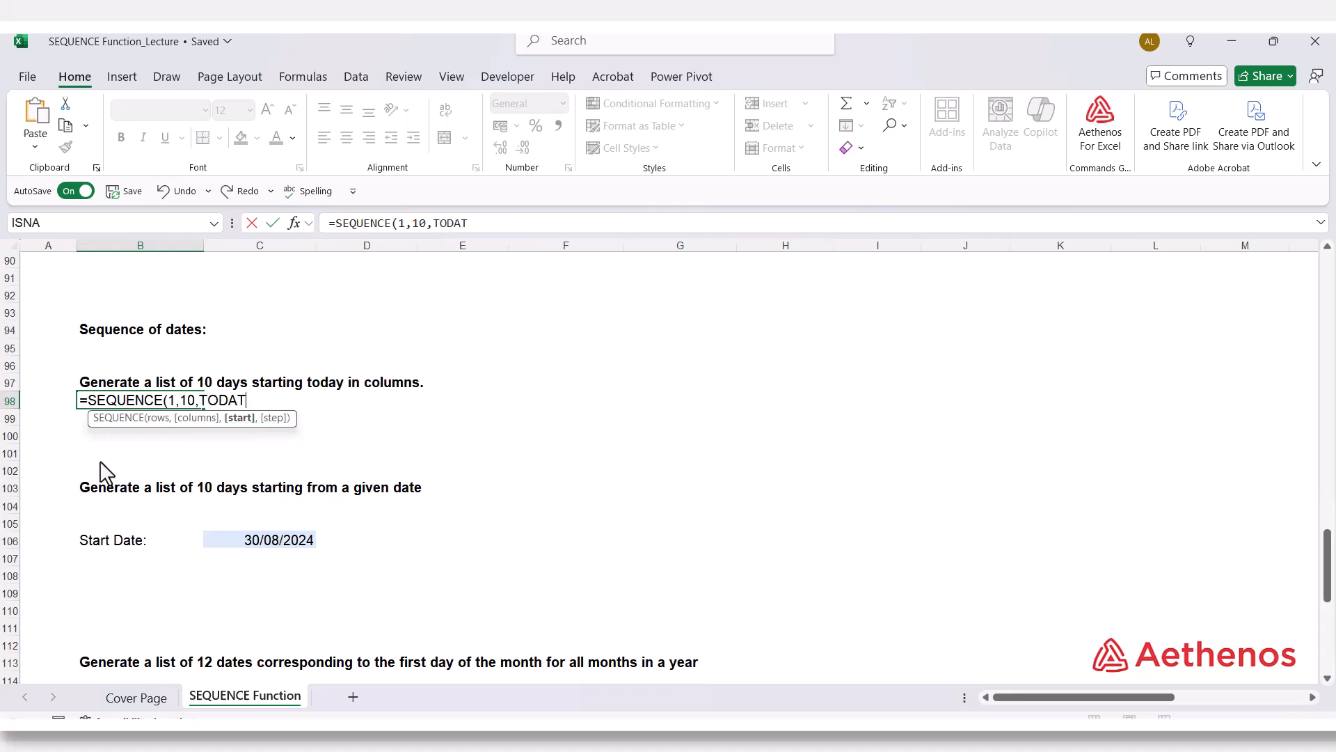
{"action": "key", "text": "BackSpace"}
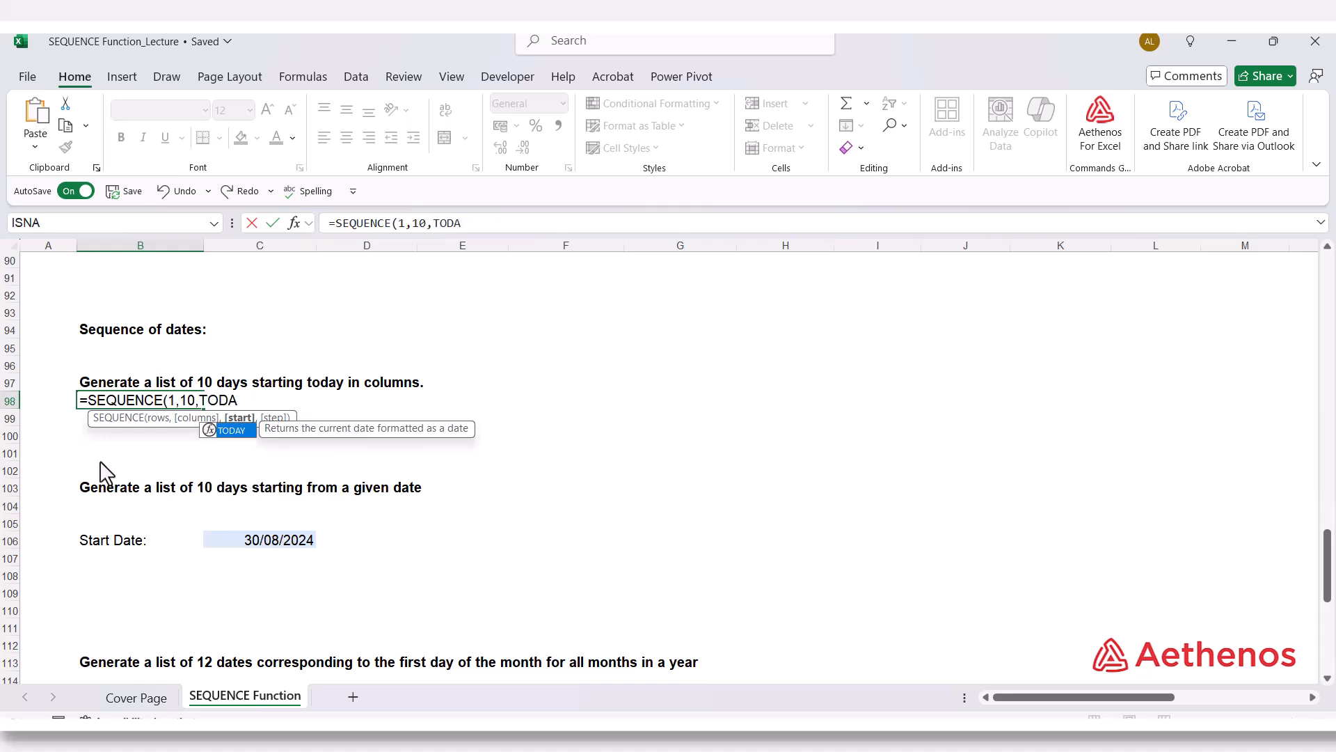
{"action": "key", "text": "Tab"}
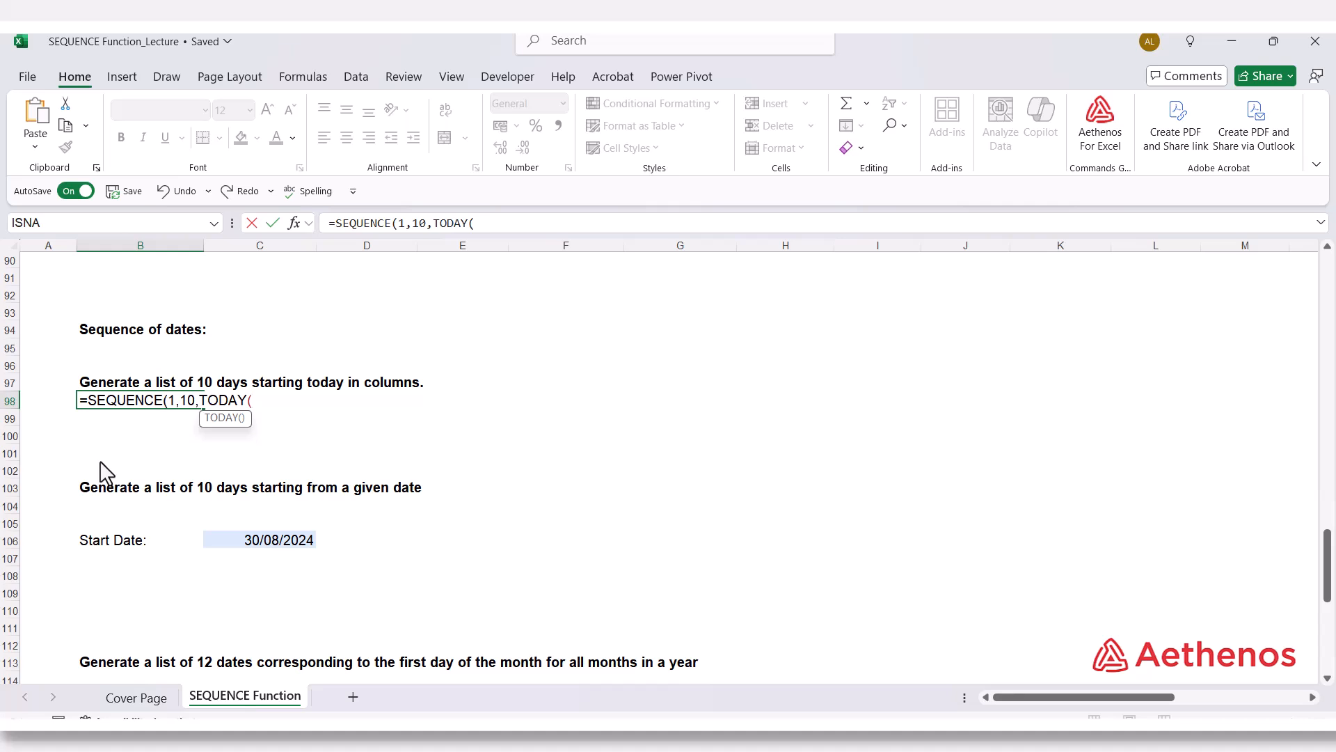
{"action": "type", "text": ")"}
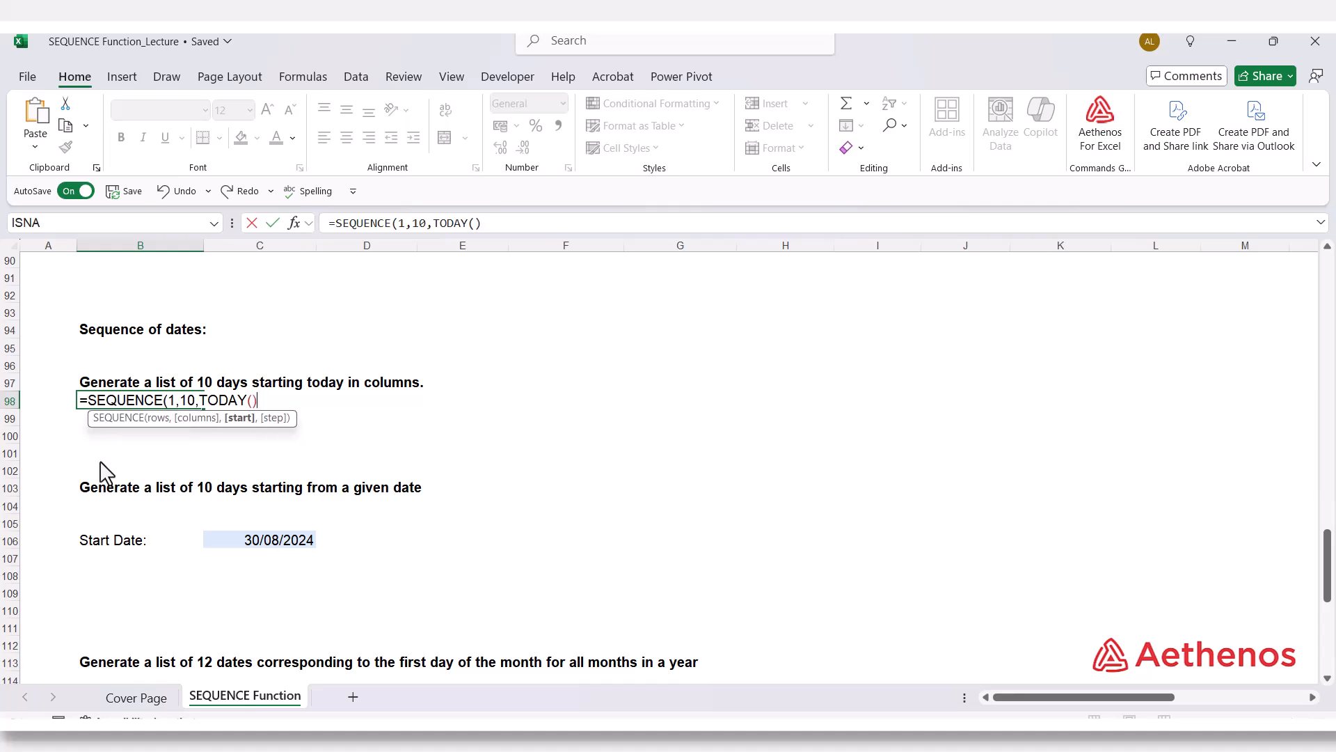
{"action": "type", "text": ",1)"}
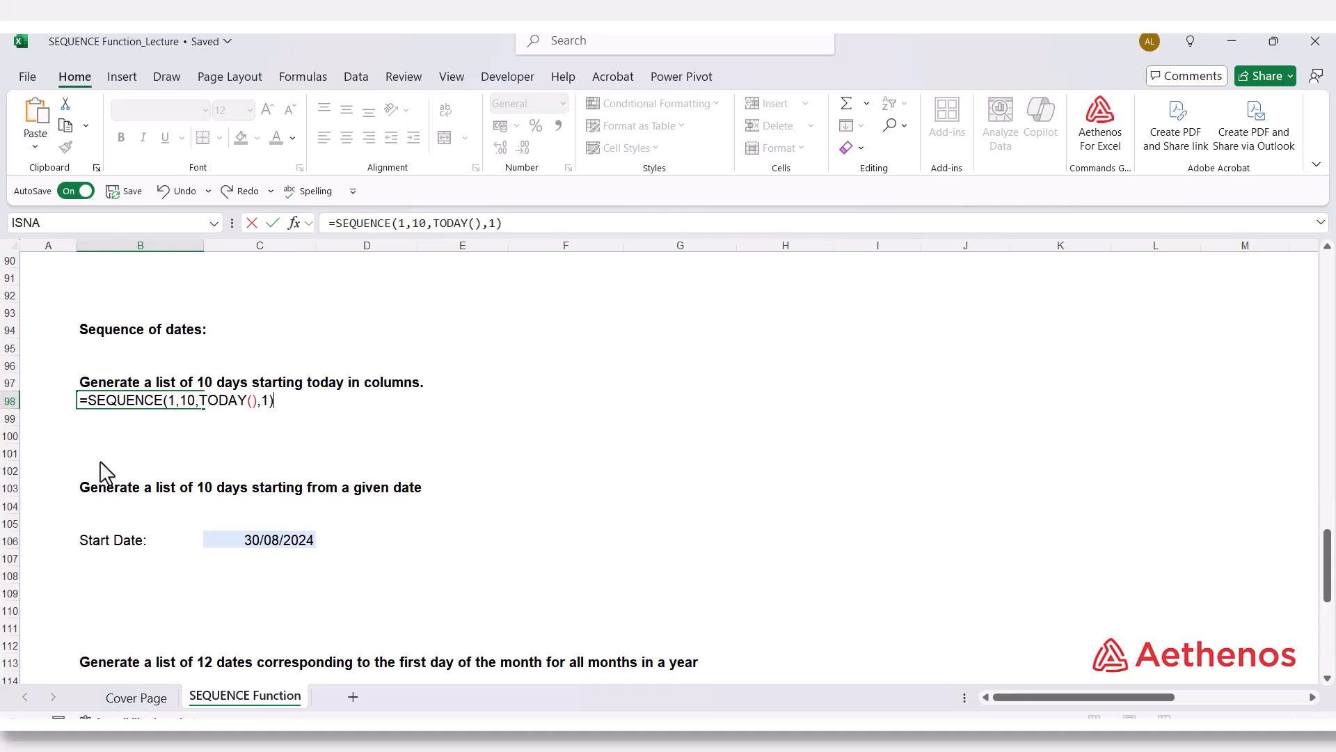
{"action": "key", "text": "Return"}
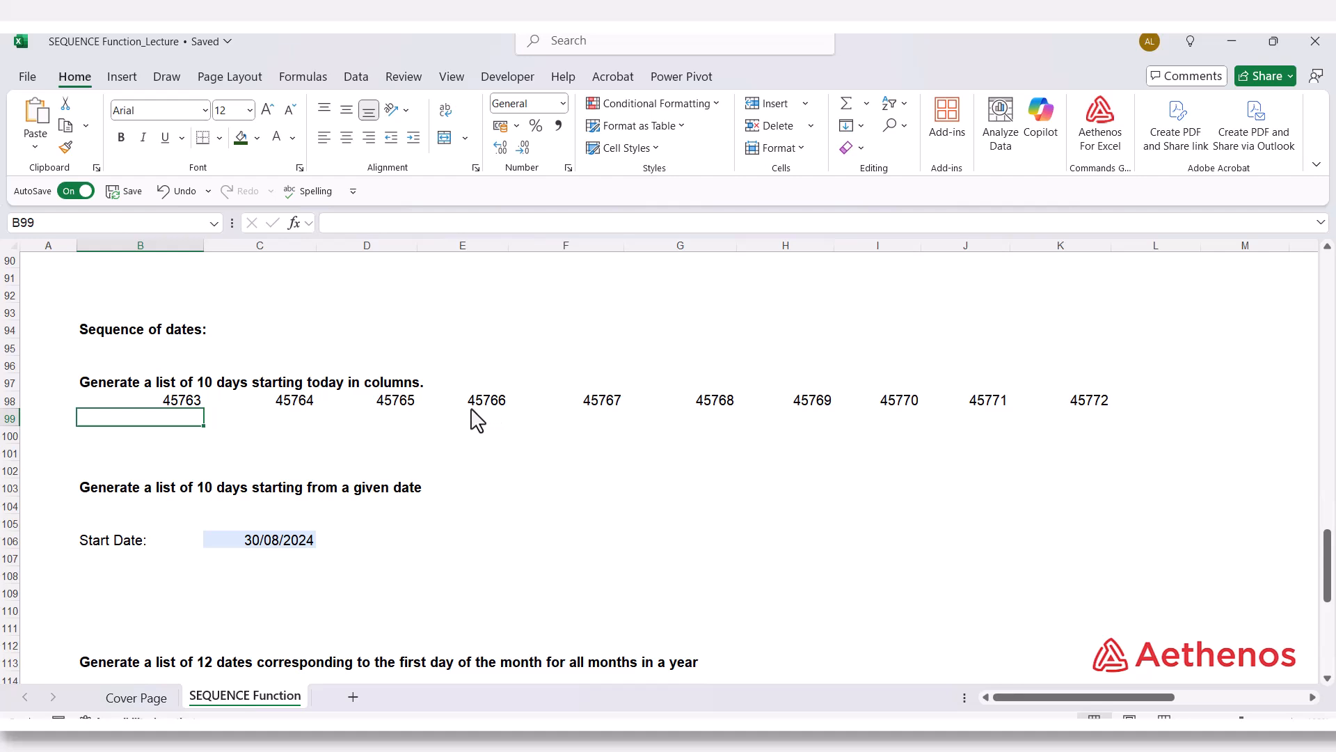
- Format the 10-day list starting today in B98:K98 as Short Date
{"action": "left_click", "coordinate": [177, 405]}
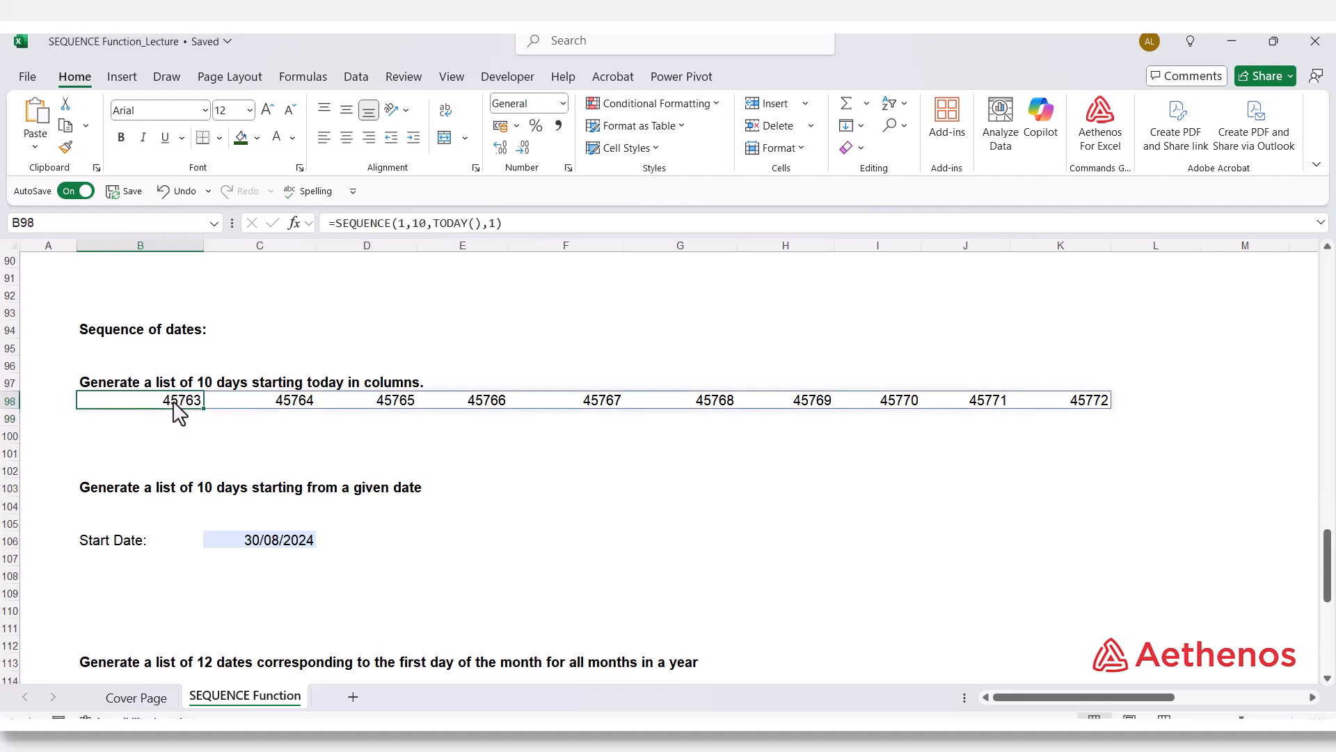
{"action": "mouse_move", "coordinate": [162, 405]}
{"action": "left_mouse_down"}
{"action": "mouse_move", "coordinate": [784, 398]}
{"action": "mouse_move", "coordinate": [1097, 418]}
{"action": "mouse_move", "coordinate": [1085, 412]}
{"action": "left_mouse_up"}
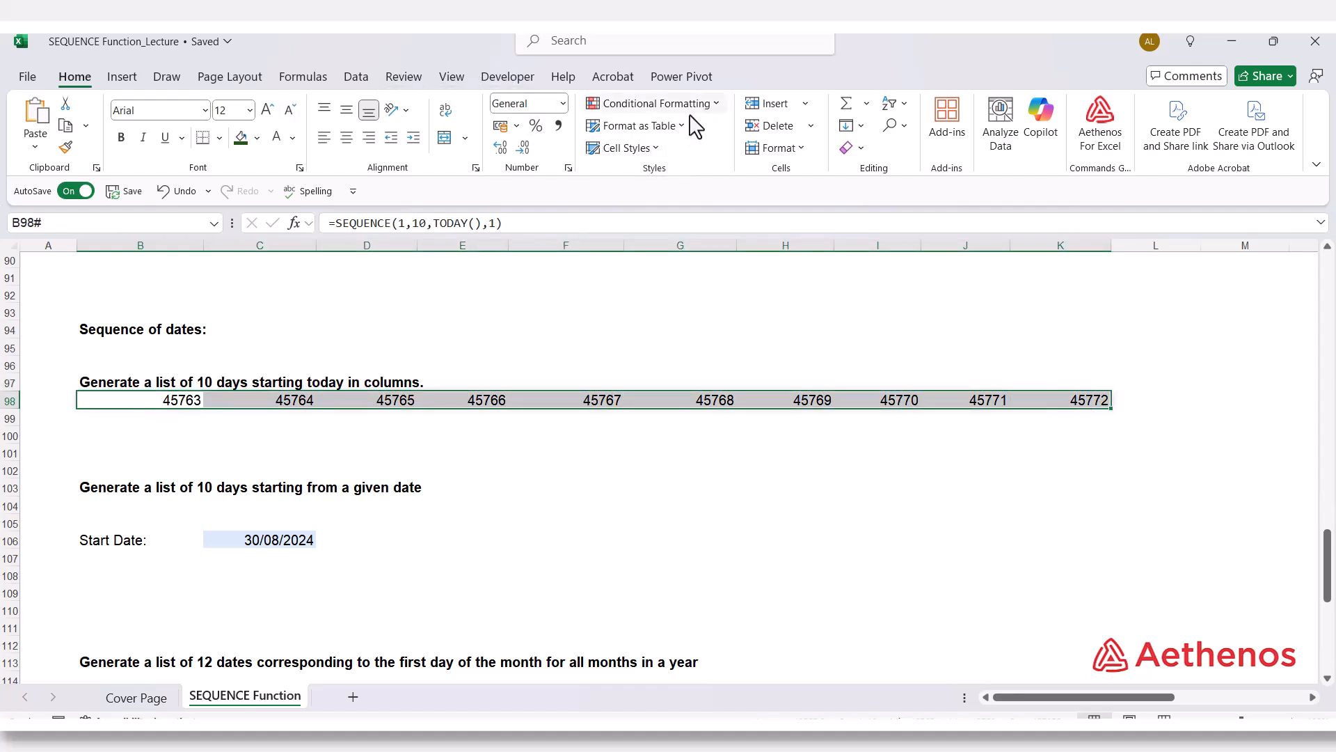
{"action": "left_click", "coordinate": [564, 104]}
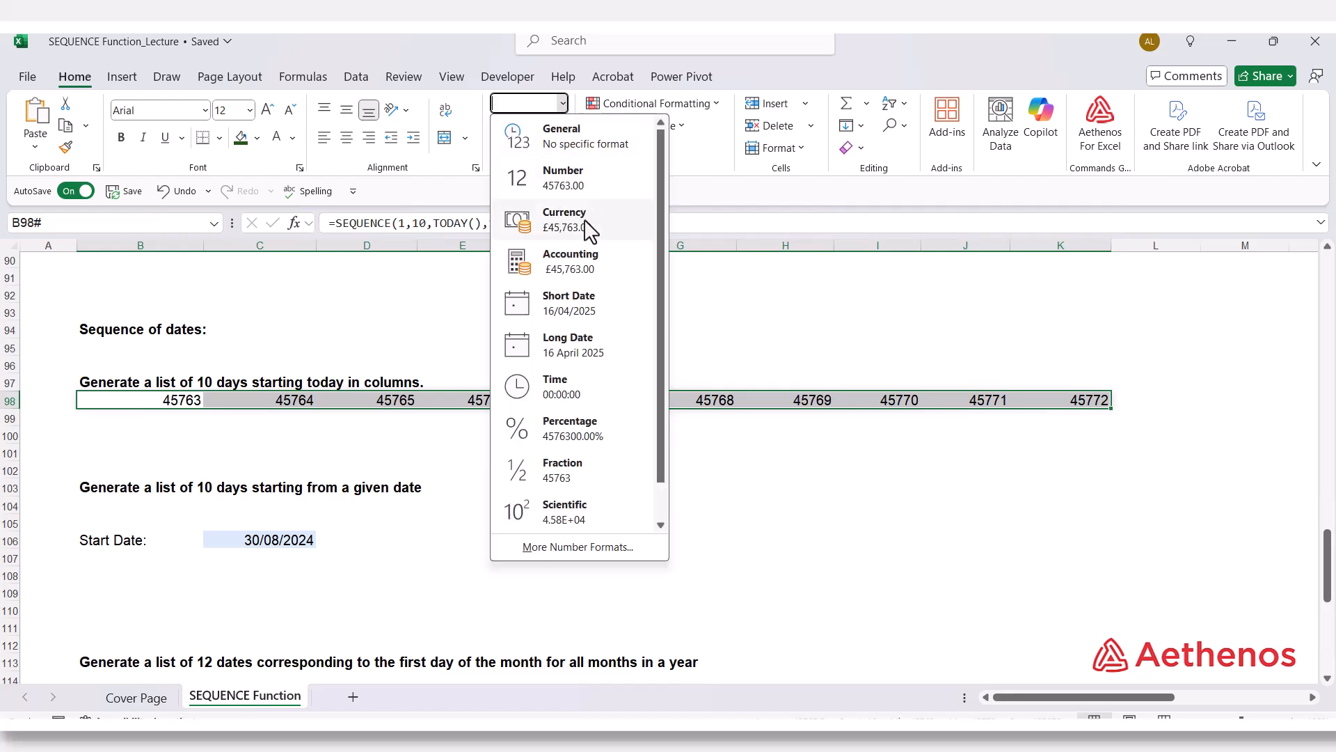
{"action": "left_click", "coordinate": [581, 319]}
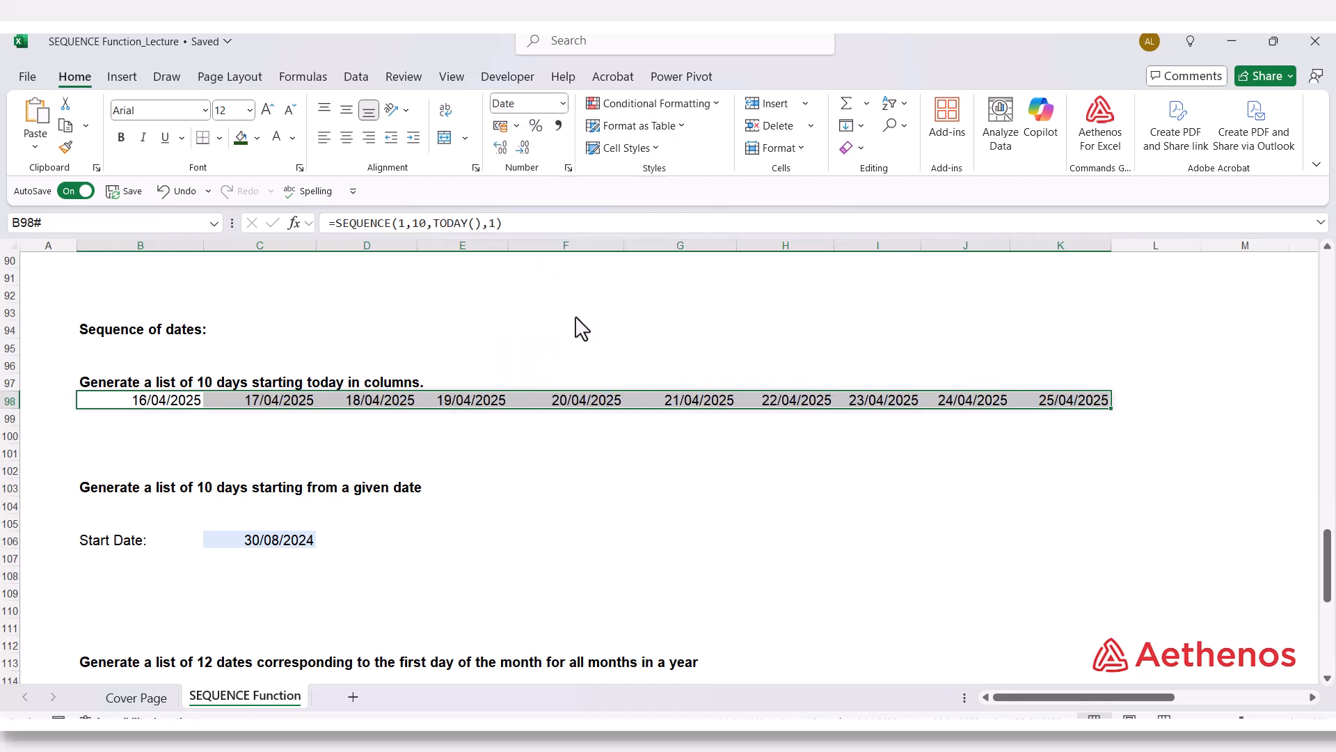
{"action": "left_click", "coordinate": [641, 457]}
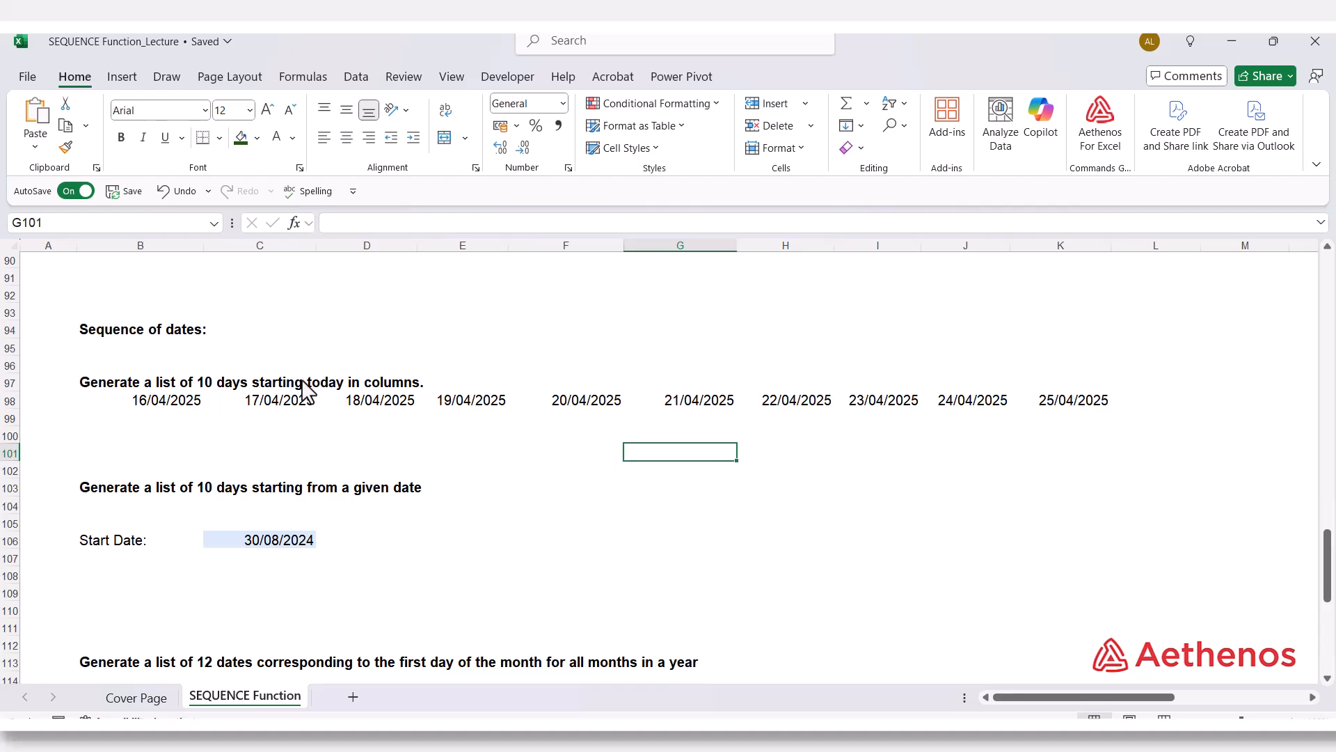
- Generate 10 days across columns from a given date by entering =SEQUENCE(1,10,"30/08/2024",1) in cell B104
{"action": "scroll", "coordinate": [250, 411], "scroll_direction": "down", "scroll_amount": 1}
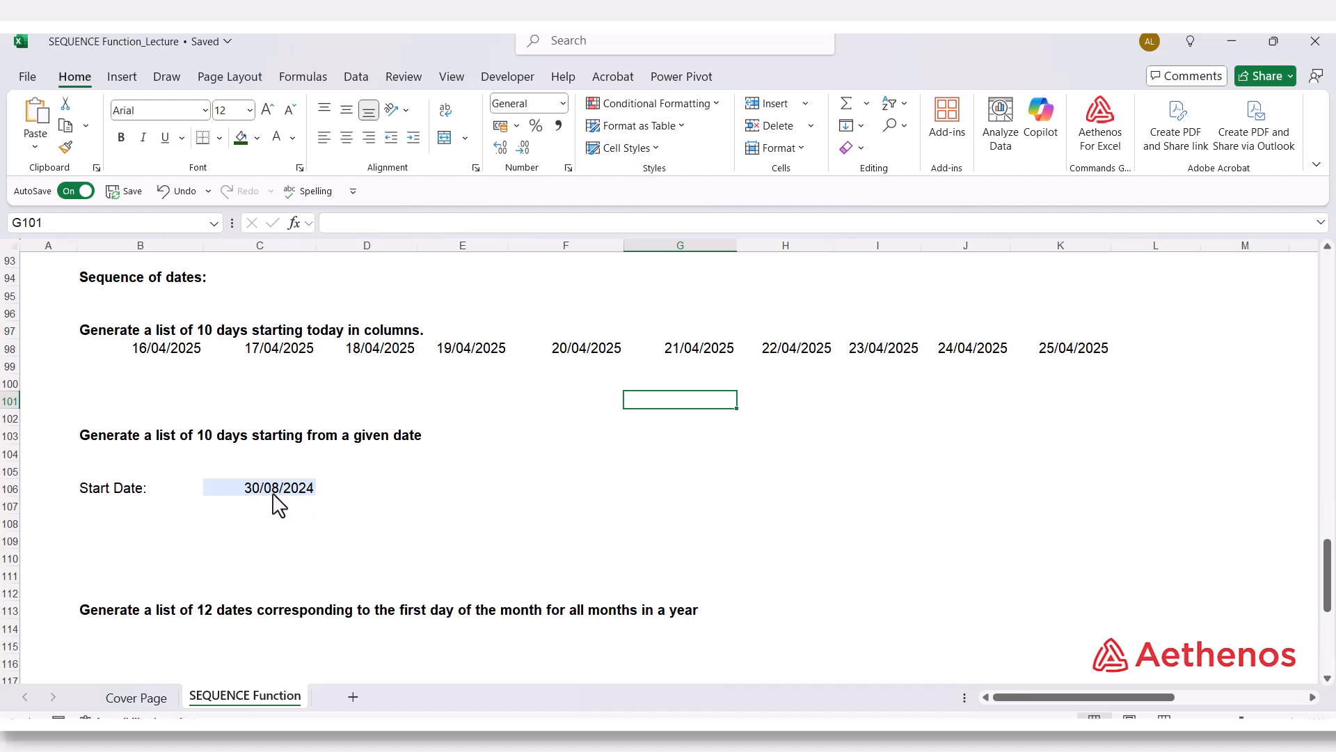
{"action": "left_click", "coordinate": [142, 456]}
{"action": "type", "text": "="}
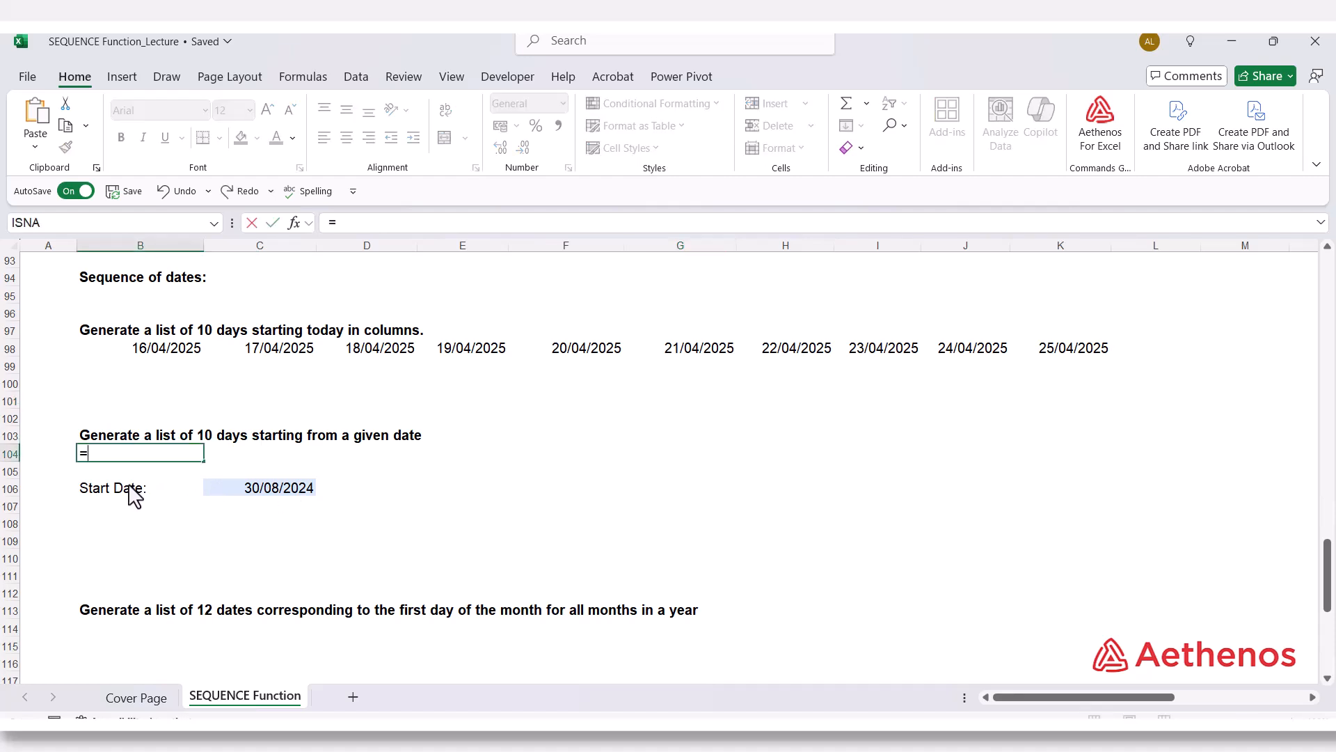
{"action": "type", "text": "seq"}
{"action": "key", "text": "Tab"}
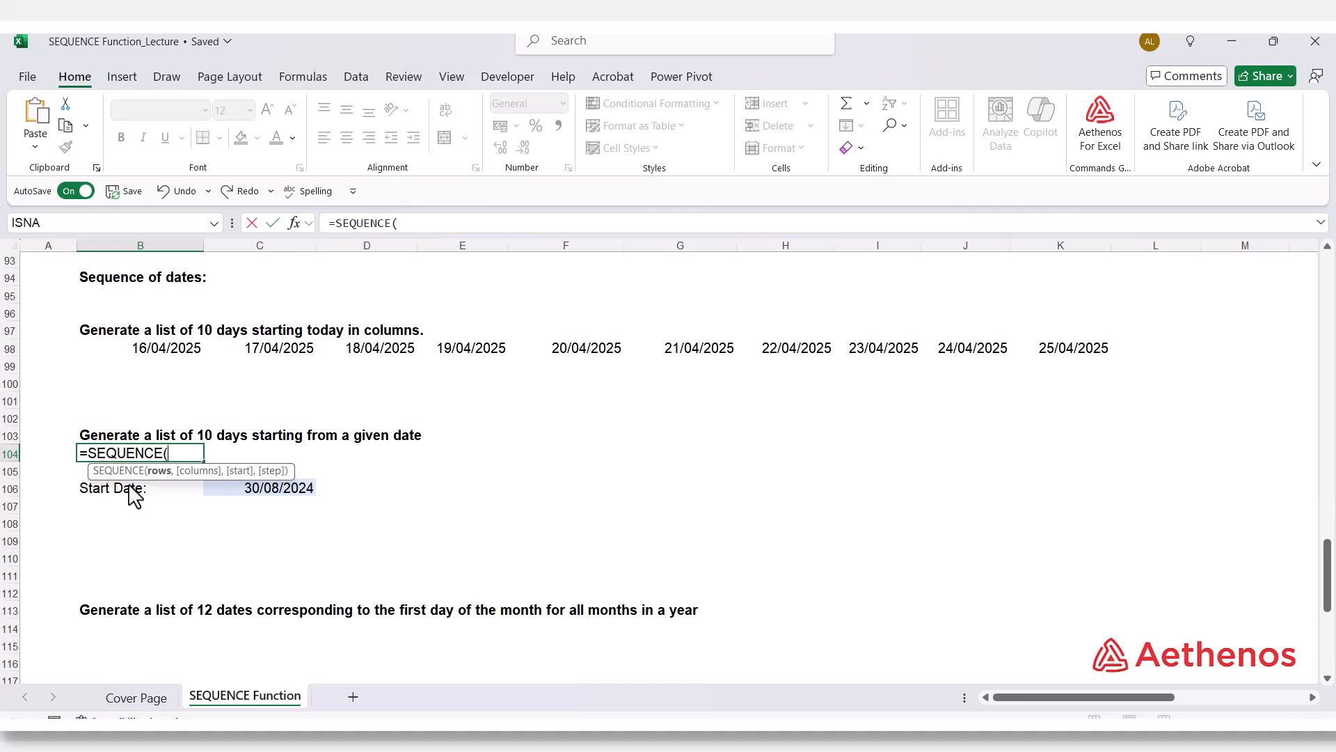
{"action": "type", "text": "1,"}
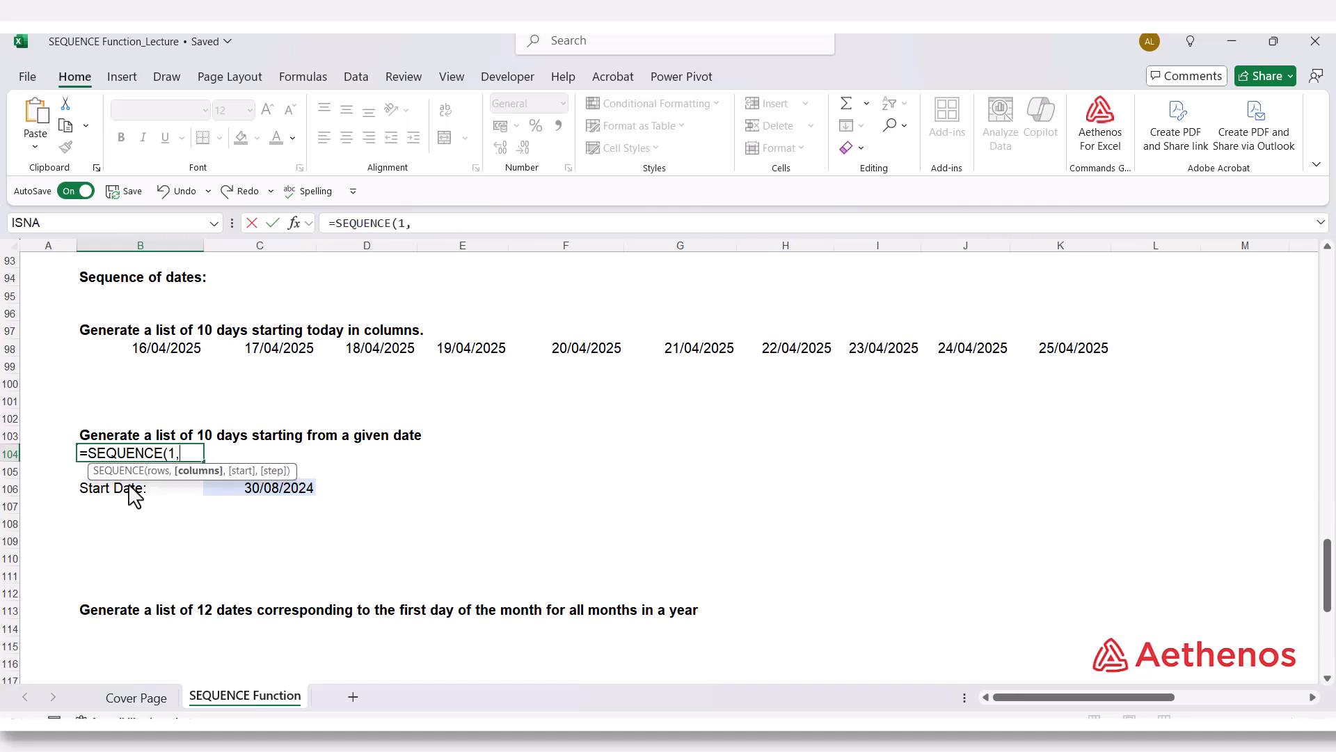
{"action": "type", "text": "10,\"30/08/"}
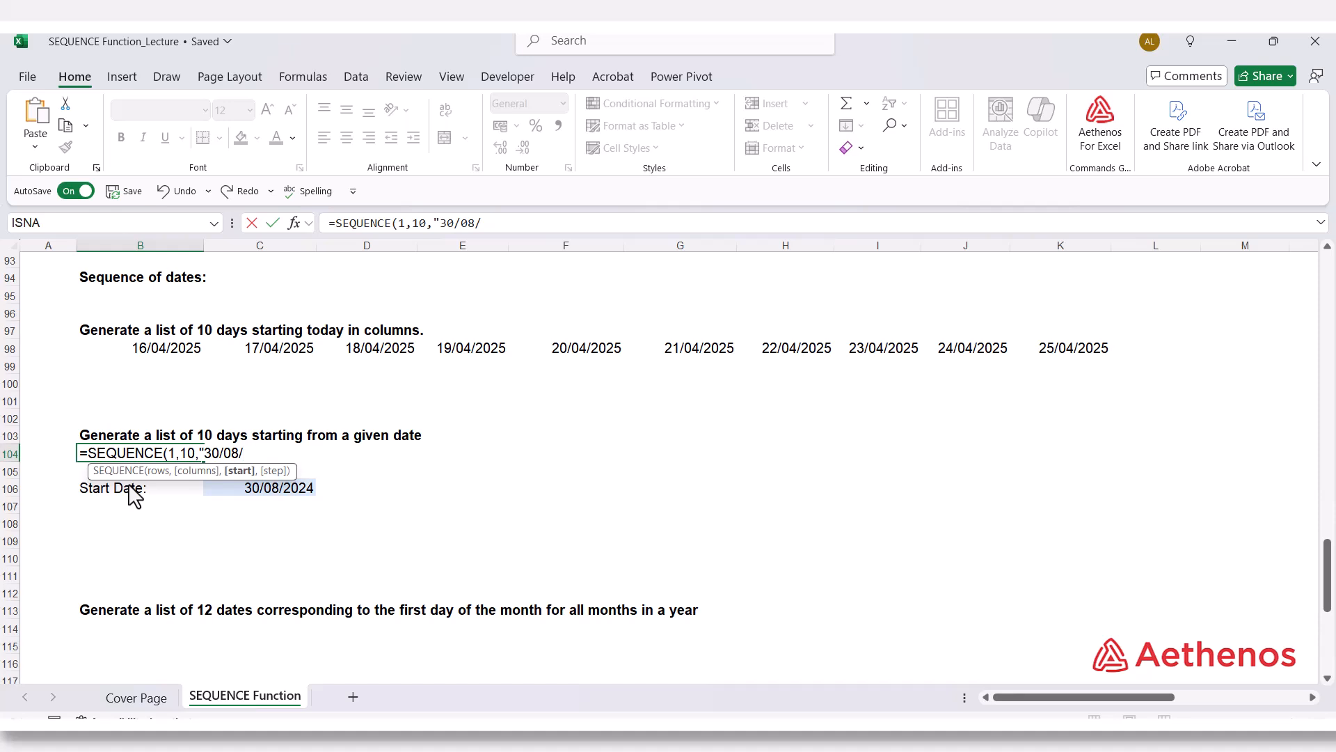
{"action": "type", "text": "2024\","}
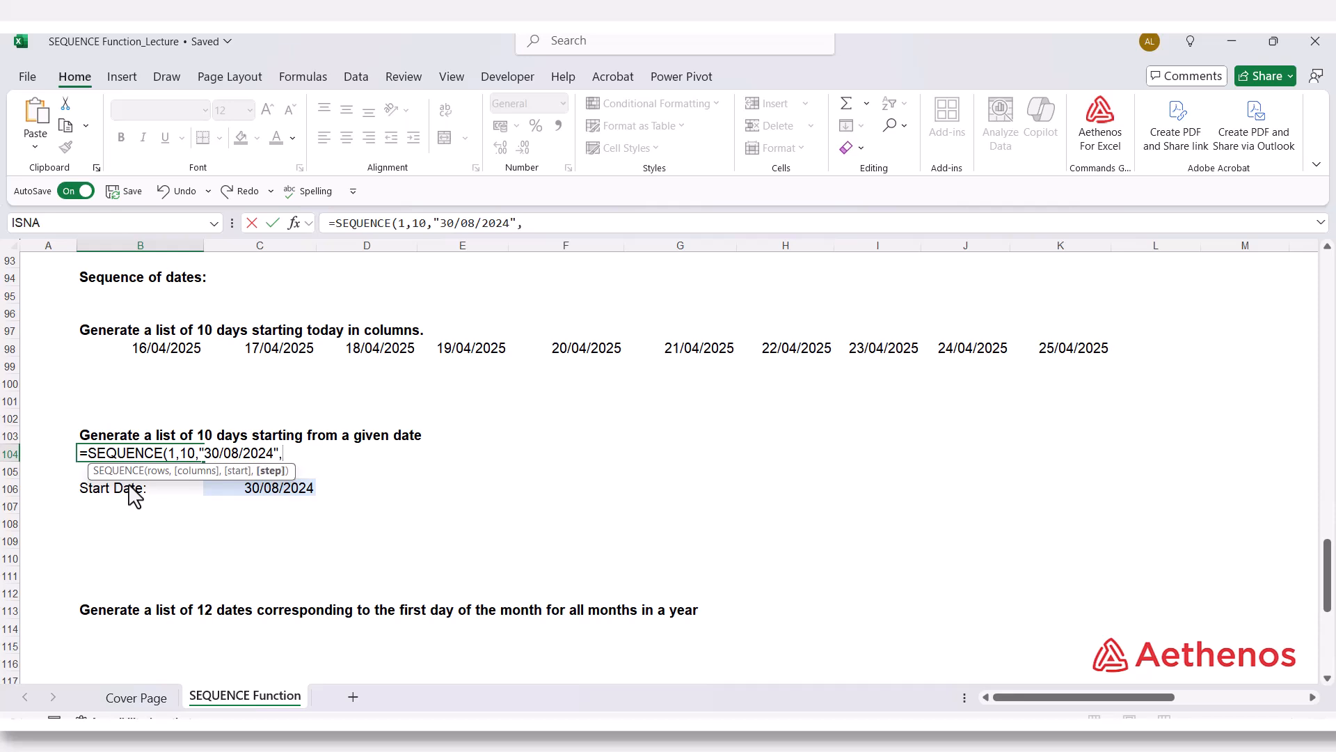
{"action": "type", "text": "1)"}
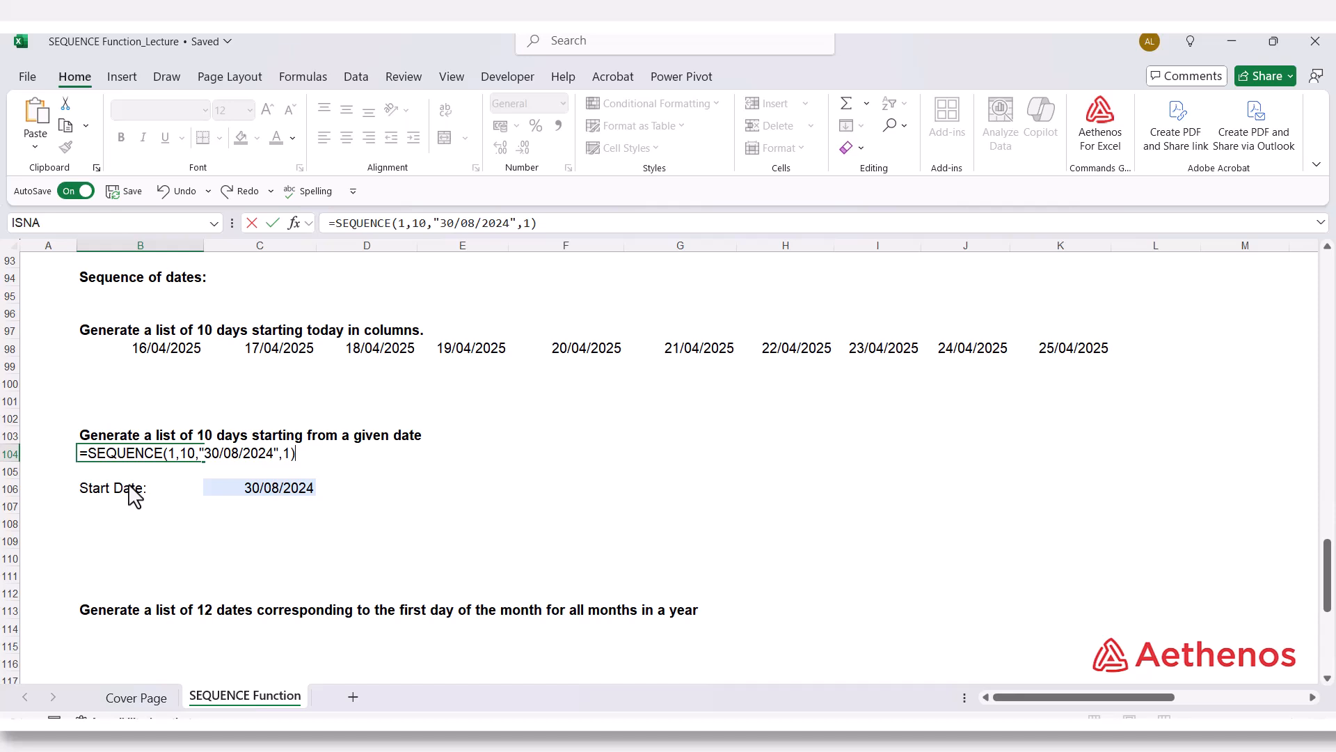
{"action": "key", "text": "Return"}
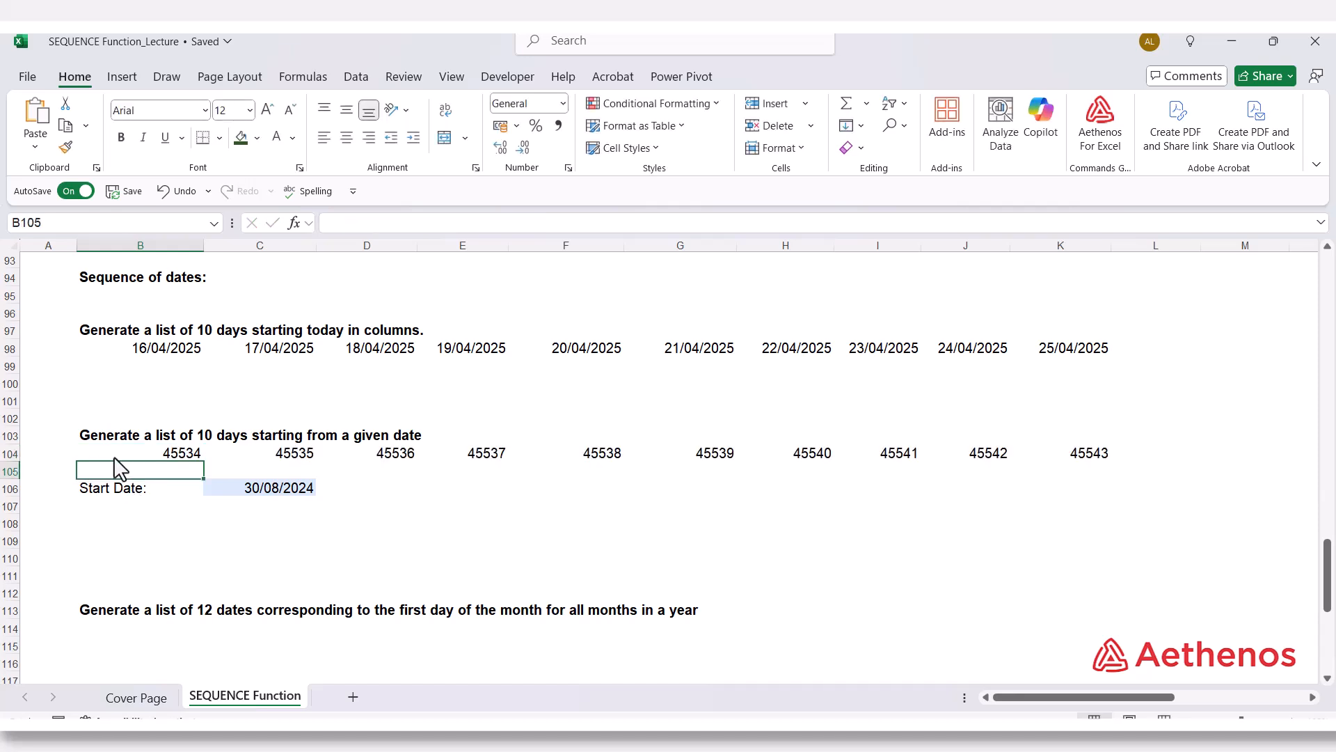
- Format the list of days from the given date in B104:K104 as Short Date
{"action": "left_click_drag", "start_coordinate": [128, 458], "coordinate": [1072, 466]}
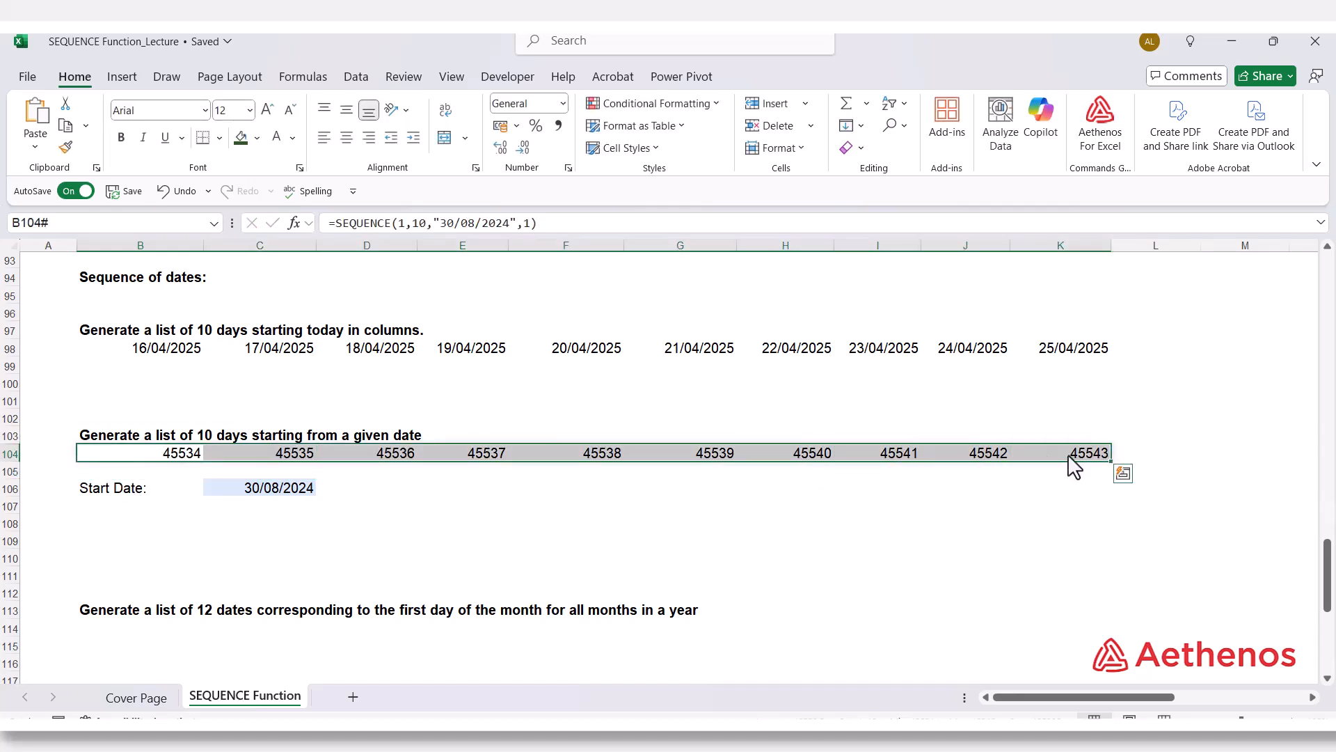
{"action": "left_click", "coordinate": [562, 104]}
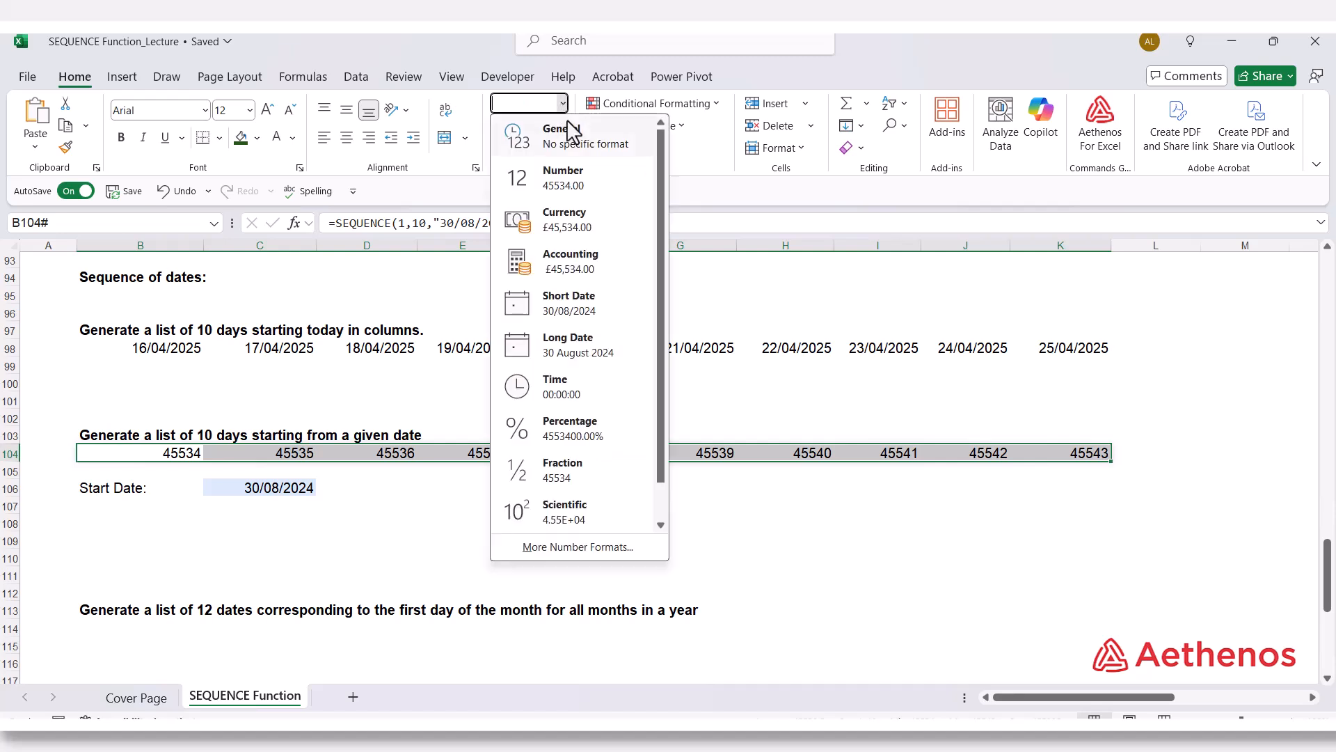
{"action": "left_click", "coordinate": [555, 317]}
{"action": "left_click", "coordinate": [463, 512]}
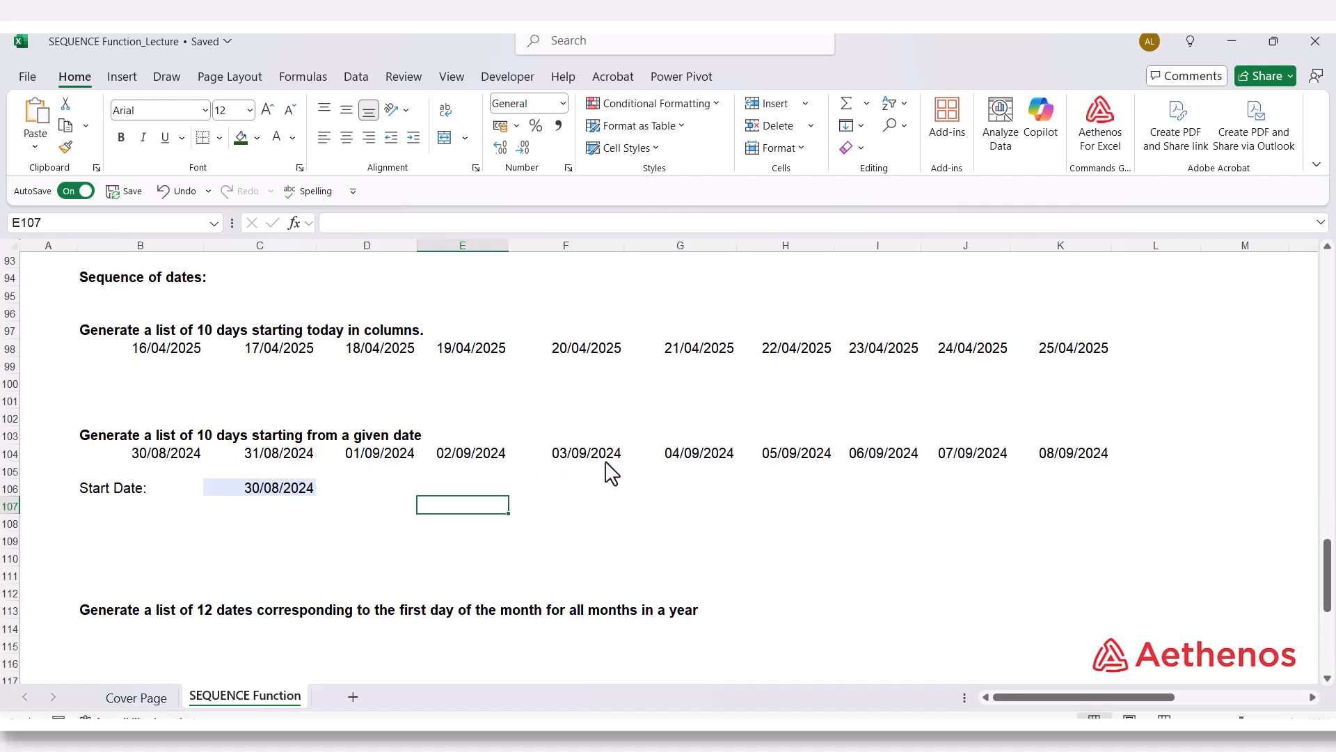
- Examine the last date of the row 104 list, the formula in cell B104 and the start date cell C106
{"action": "left_click", "coordinate": [1057, 459]}
{"action": "left_click", "coordinate": [843, 419]}
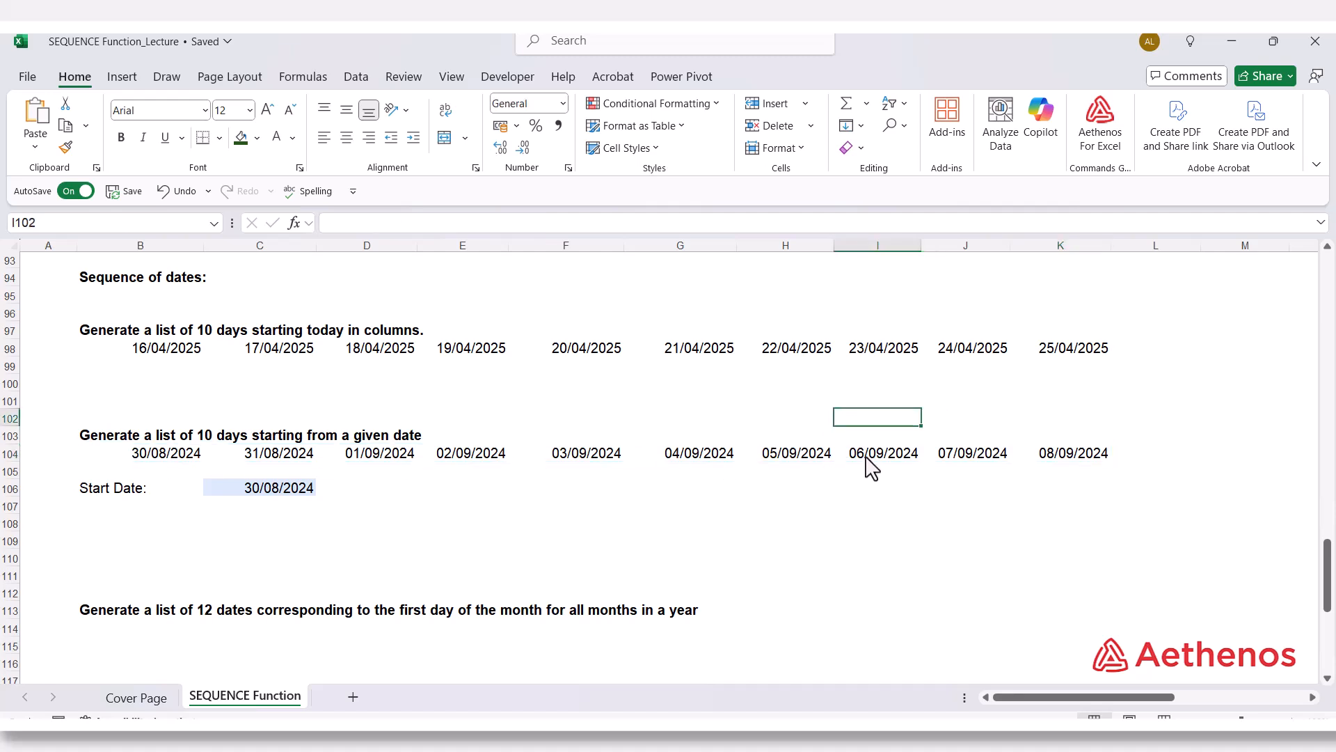
{"action": "left_click", "coordinate": [163, 459]}
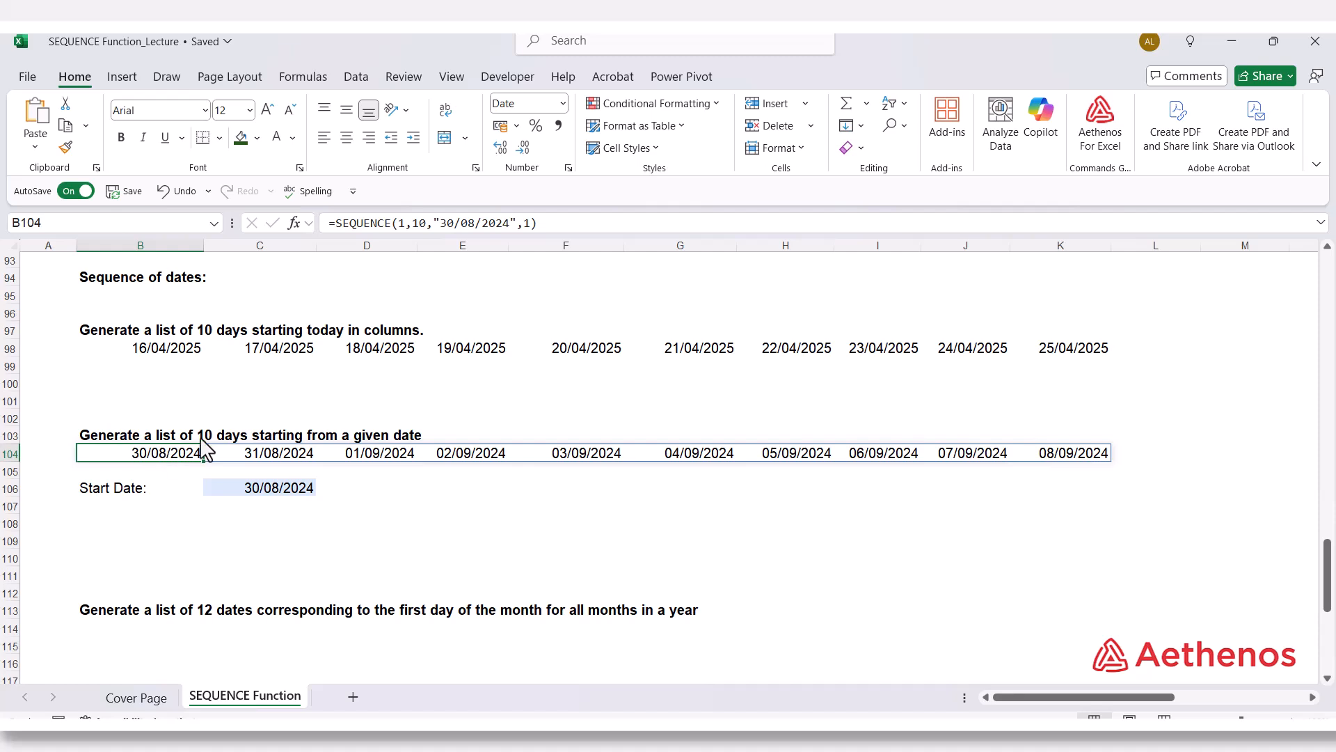
{"action": "double_click", "coordinate": [159, 460]}
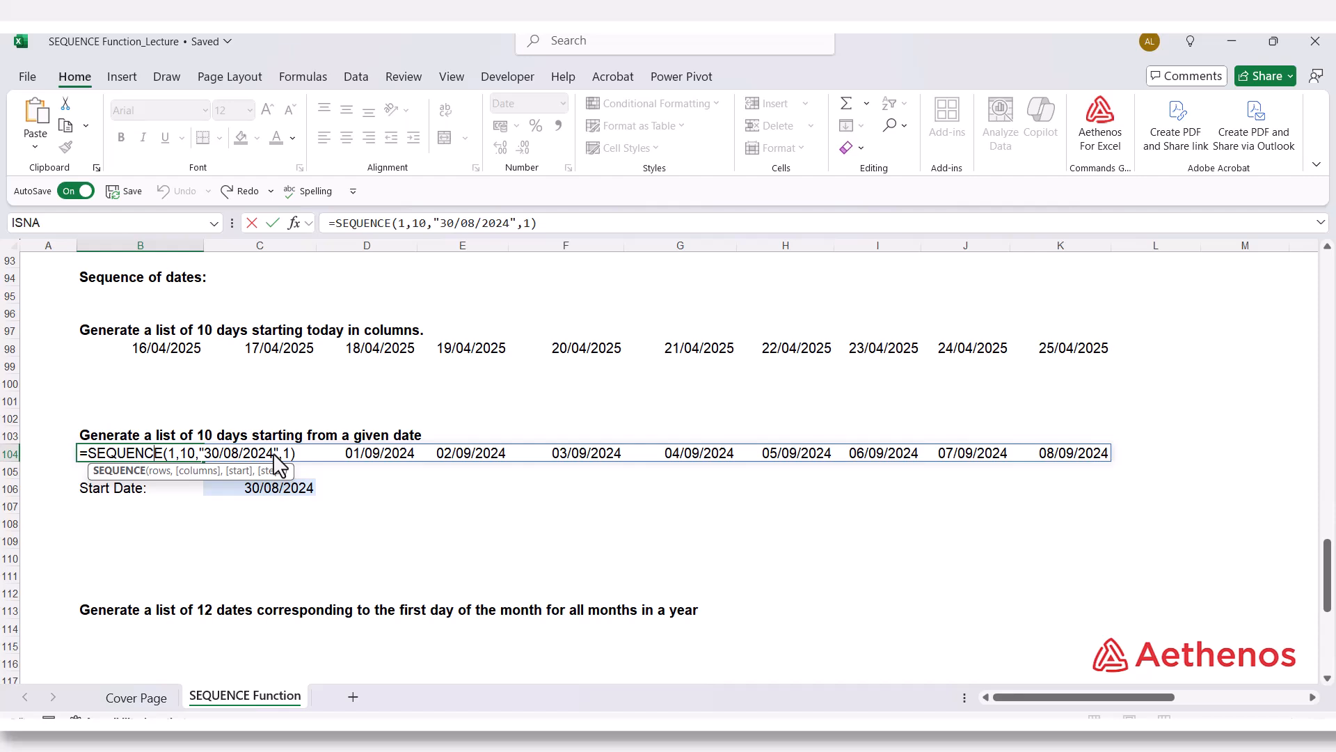
{"action": "key", "text": "Escape"}
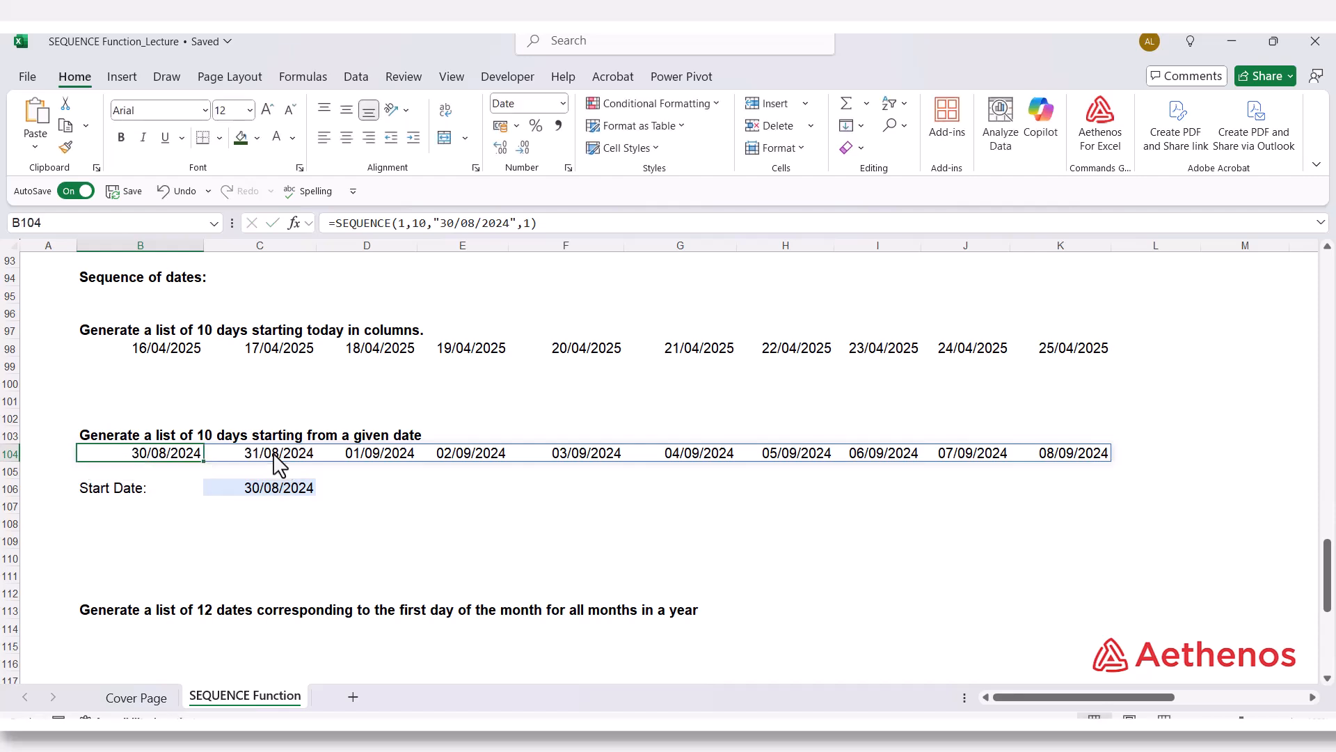
{"action": "left_click", "coordinate": [241, 491]}
- Generate the 10-day list from the start date cell by entering =SEQUENCE(1,10,C106,1) in cell B107
{"action": "left_click", "coordinate": [143, 509]}
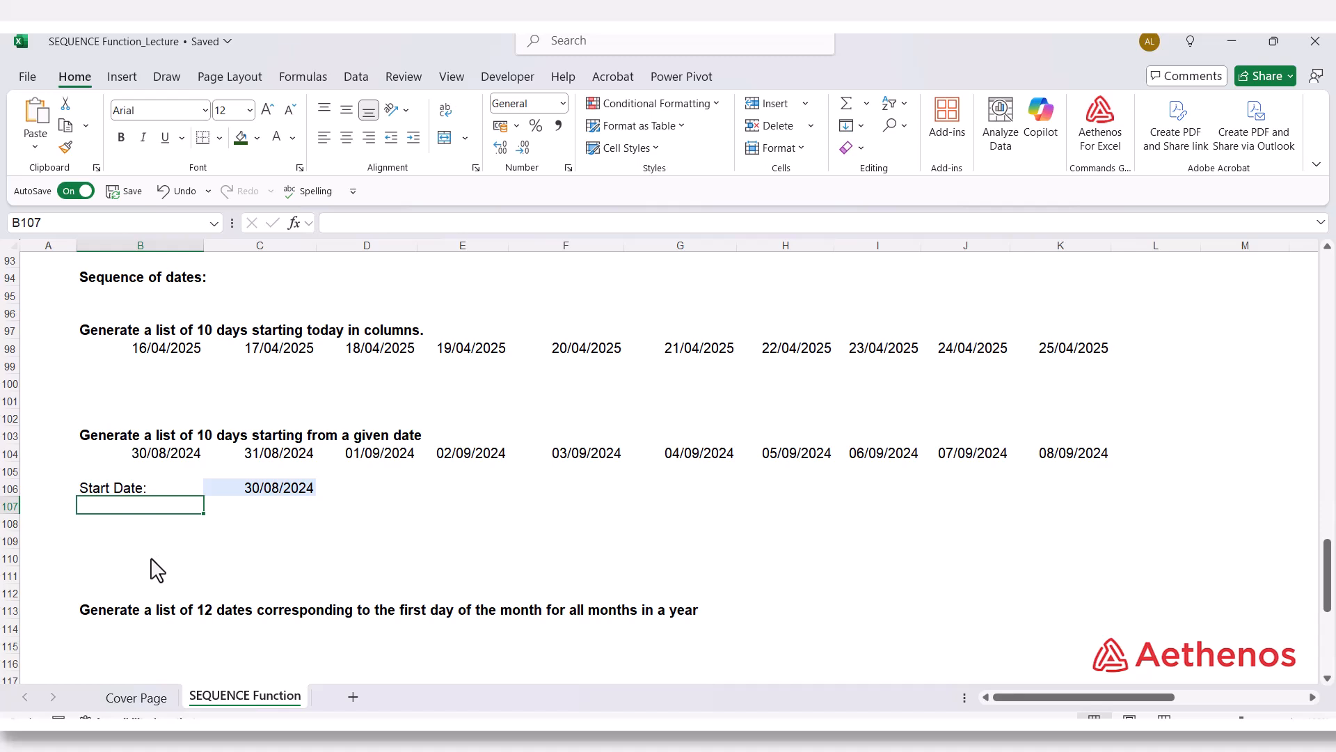
{"action": "type", "text": "="}
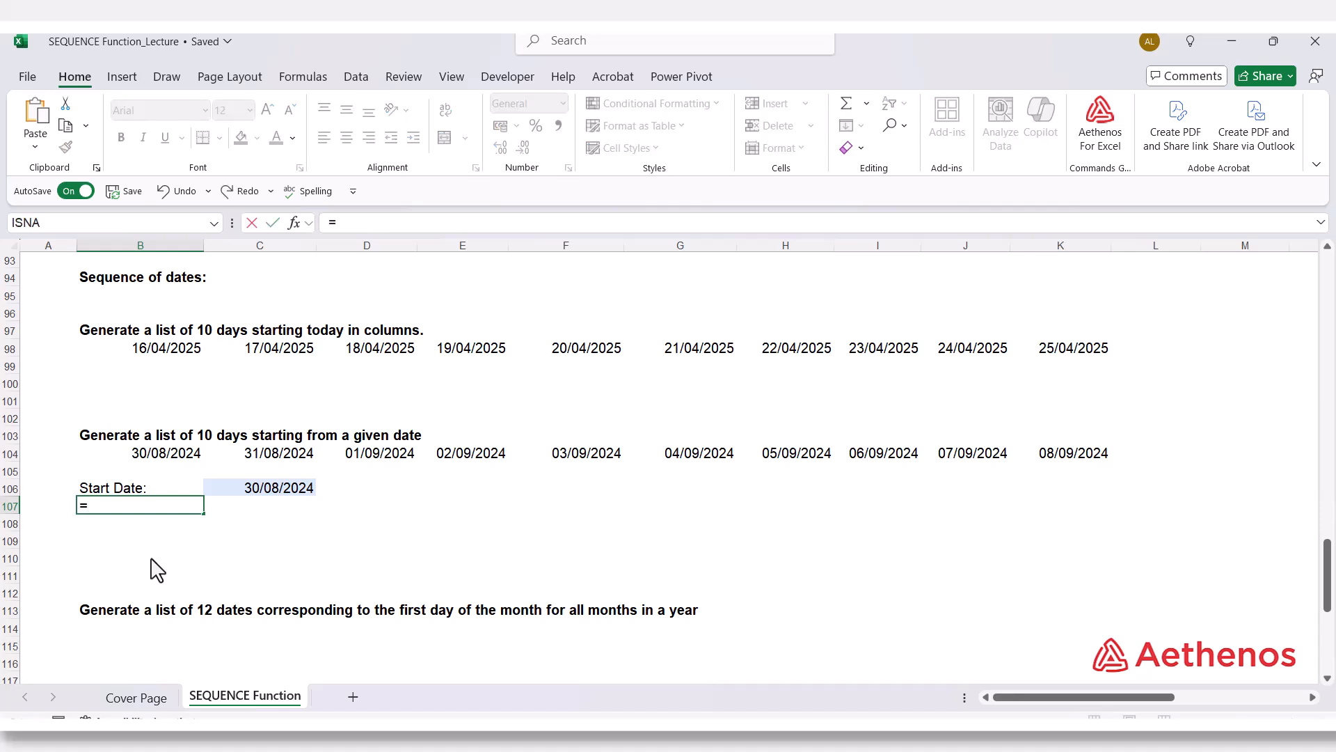
{"action": "type", "text": "seq"}
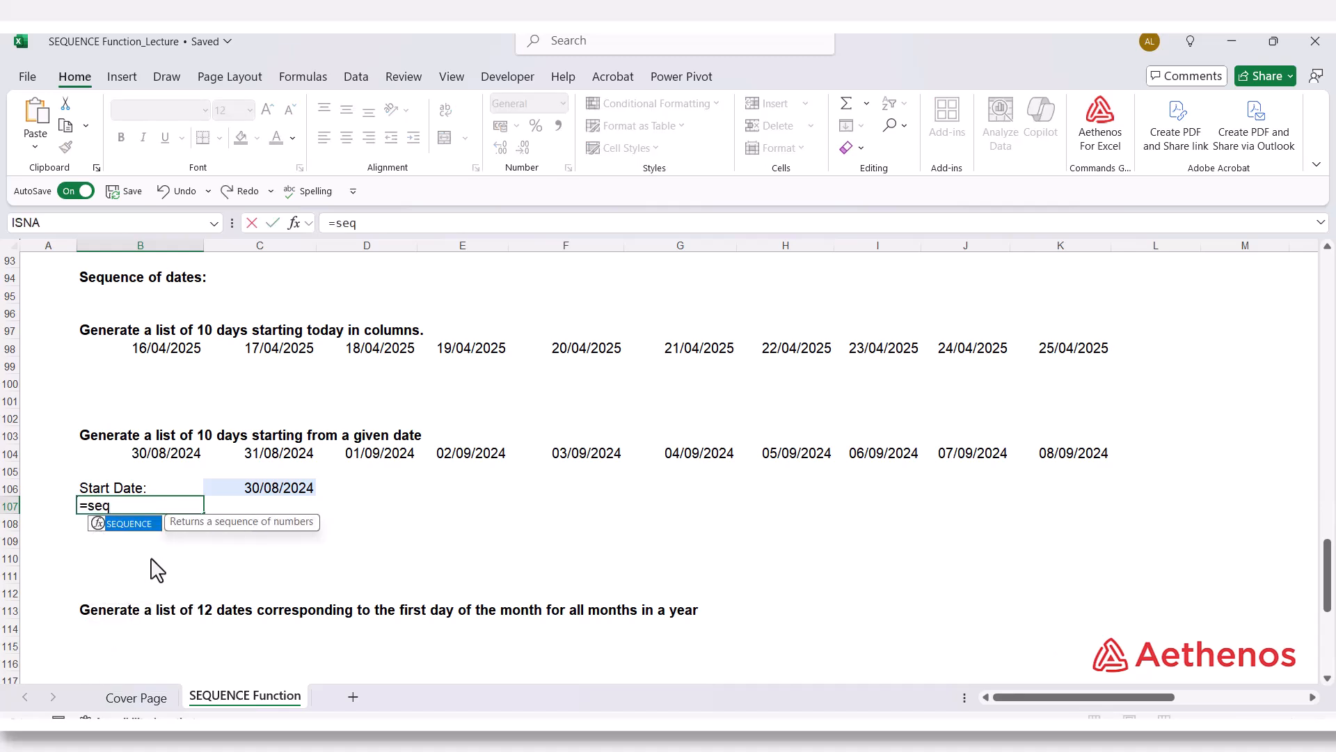
{"action": "key", "text": "Tab"}
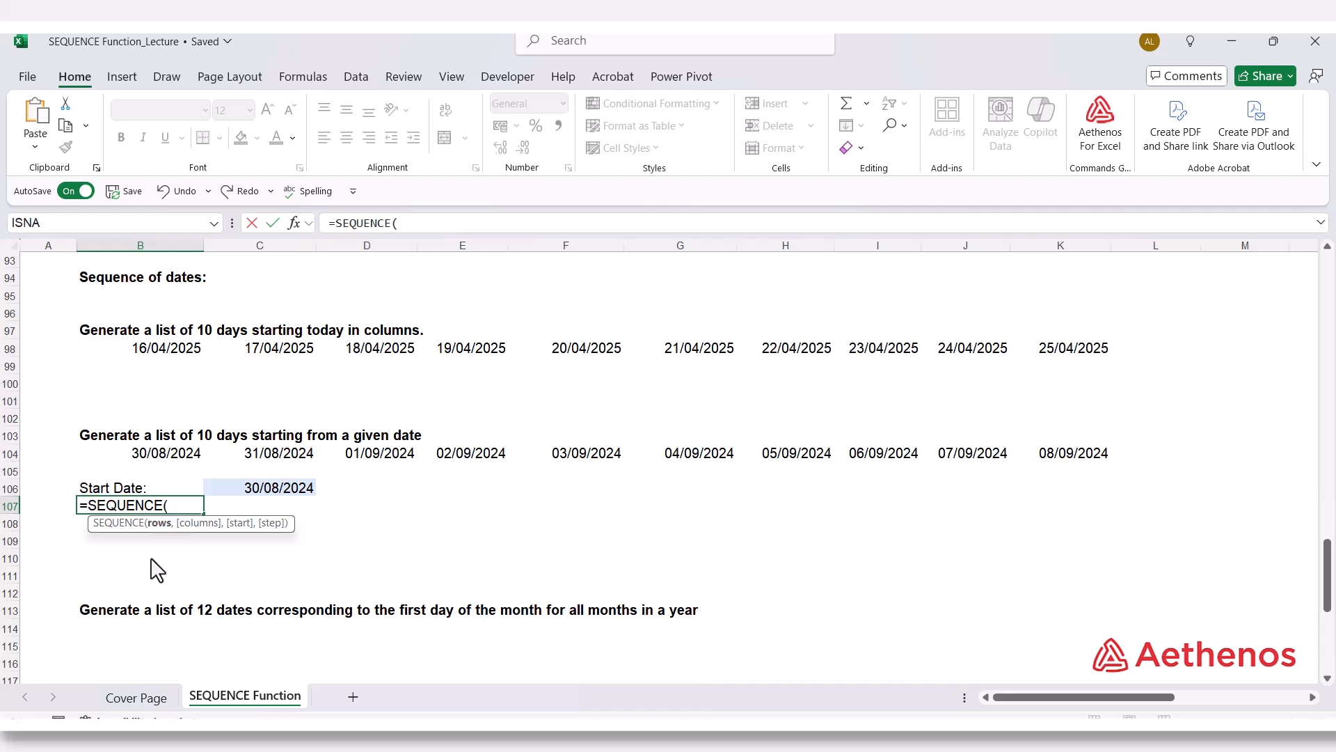
{"action": "type", "text": "1,10"}
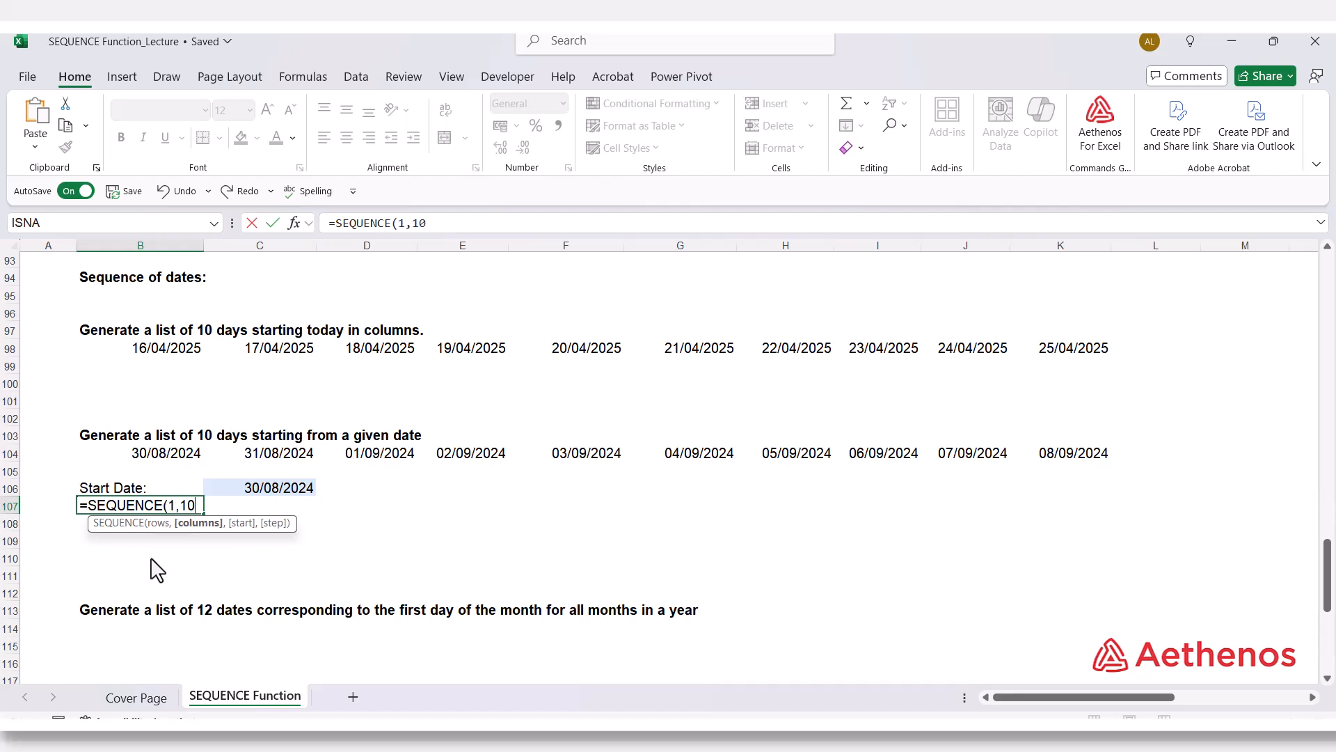
{"action": "type", "text": ","}
{"action": "left_click", "coordinate": [230, 490]}
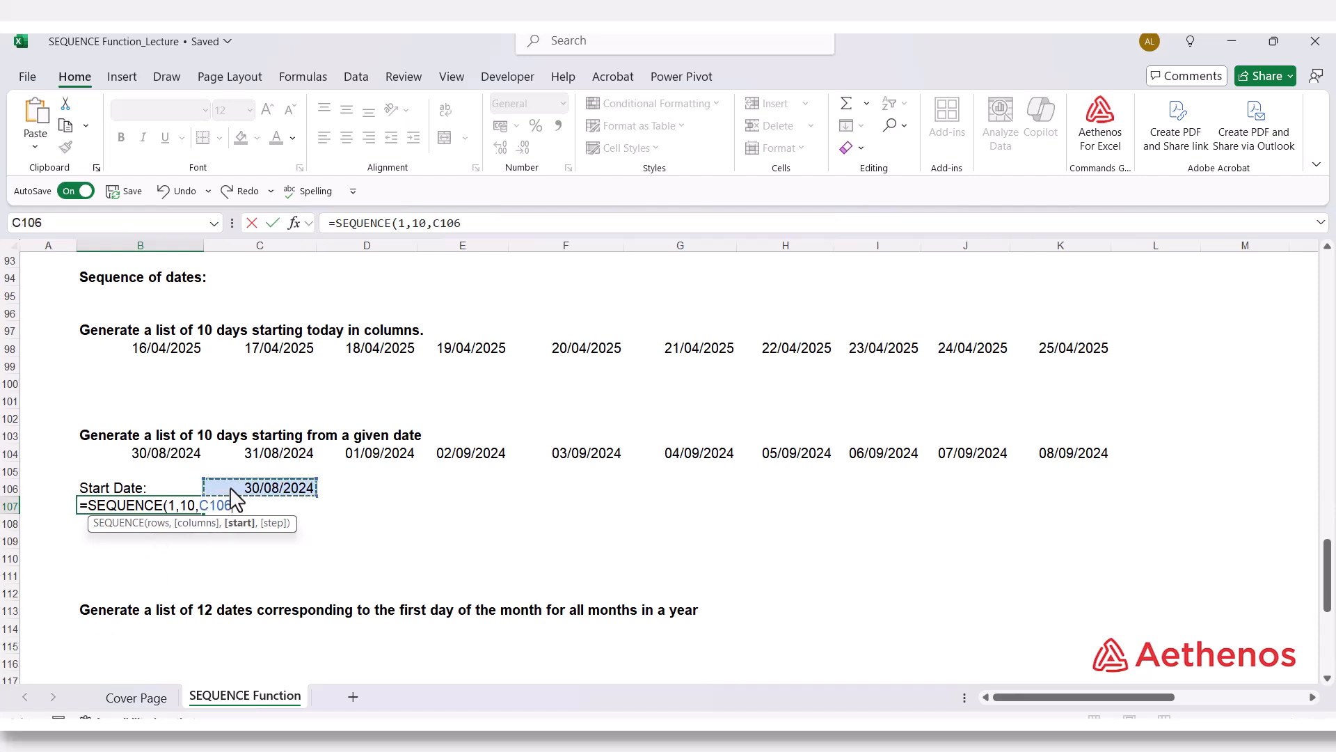
{"action": "type", "text": ",1)"}
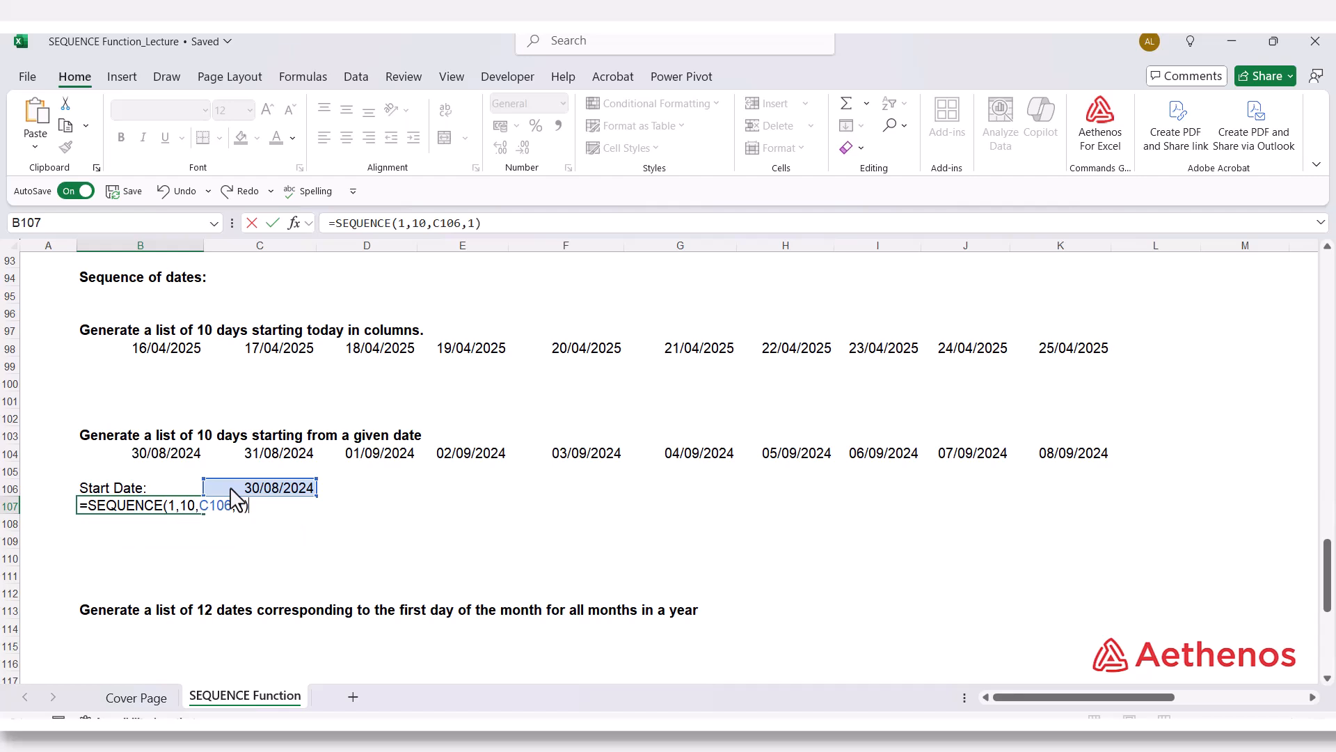
{"action": "key", "text": "Return"}
- Format the cell-referenced list of days in B107:K107 as Short Date
{"action": "left_click_drag", "start_coordinate": [191, 508], "coordinate": [1076, 508]}
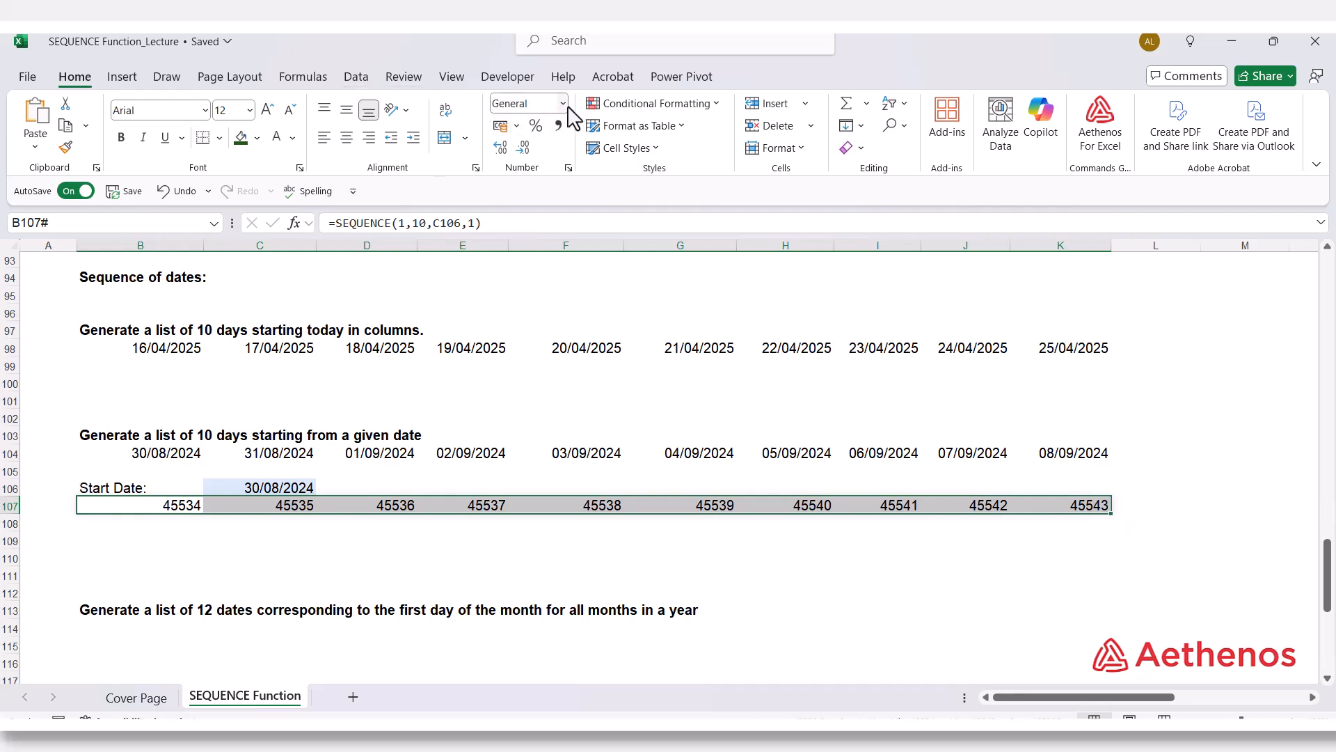
{"action": "left_click", "coordinate": [563, 105]}
{"action": "left_click", "coordinate": [540, 313]}
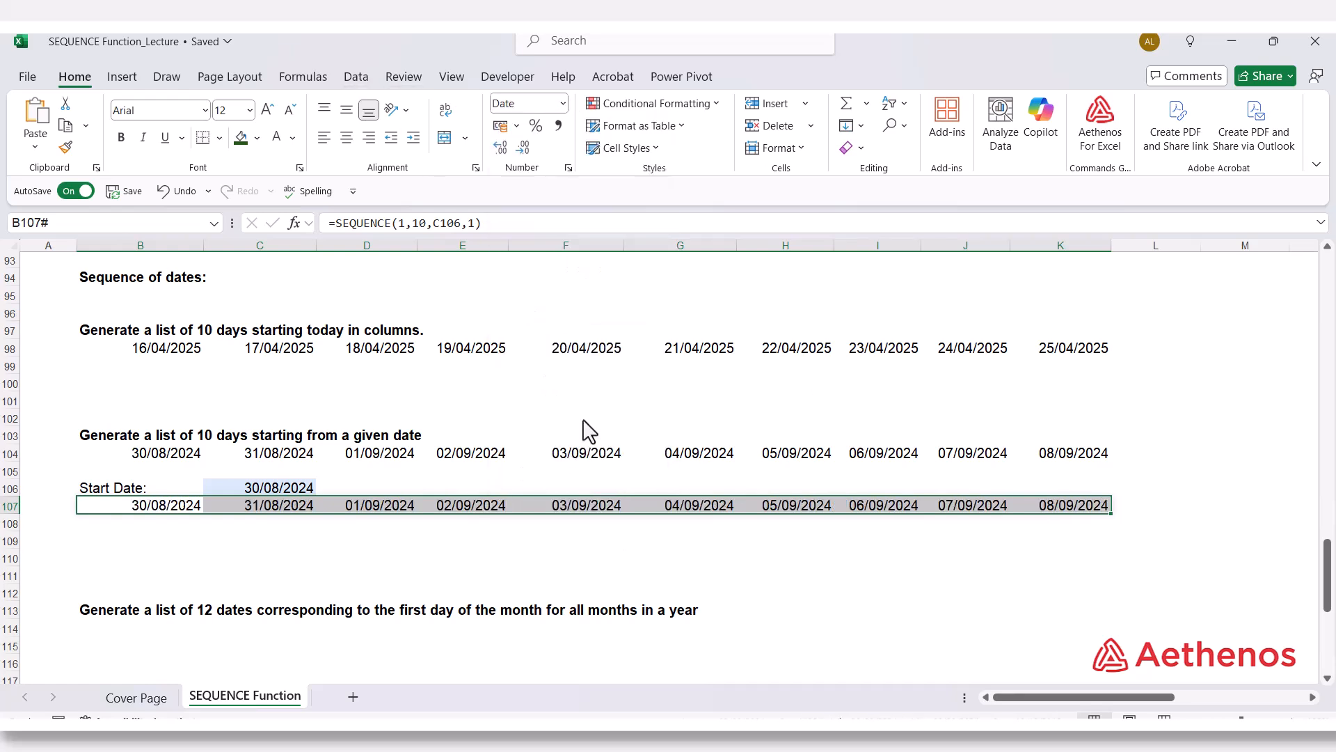
{"action": "left_click", "coordinate": [530, 544]}
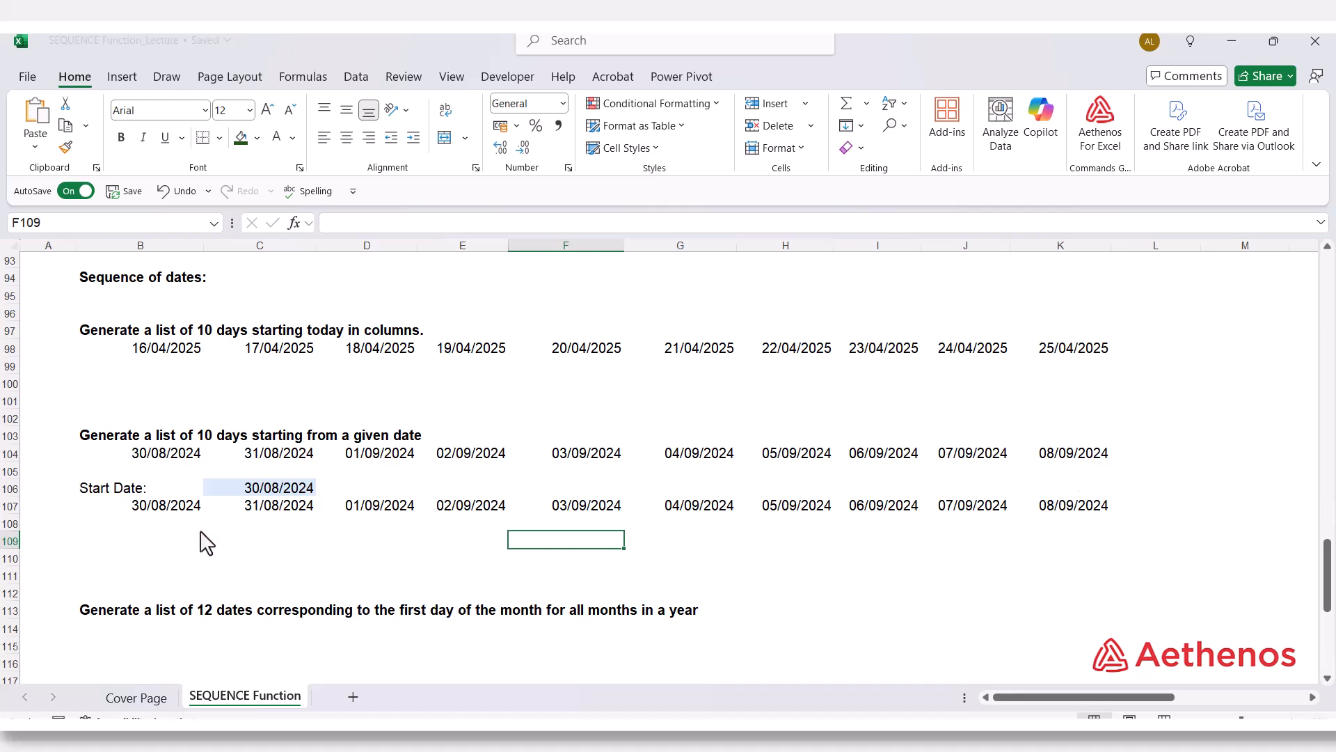
- Generate the first-of-month dates for a year by entering =EDATE("1/1/2025",SEQUENCE(1,12,0,1)) in cell B114
{"action": "scroll", "coordinate": [207, 543], "scroll_direction": "down", "scroll_amount": 3}
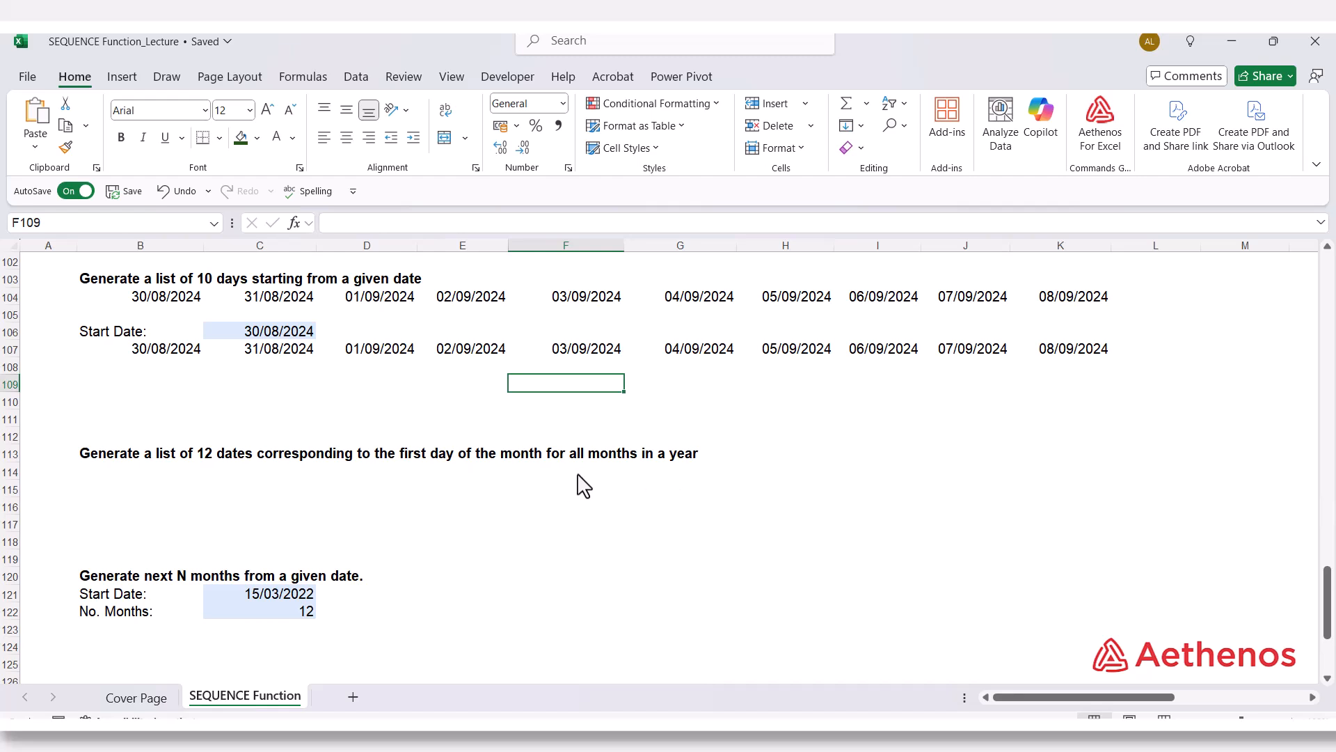
{"action": "left_click", "coordinate": [131, 470]}
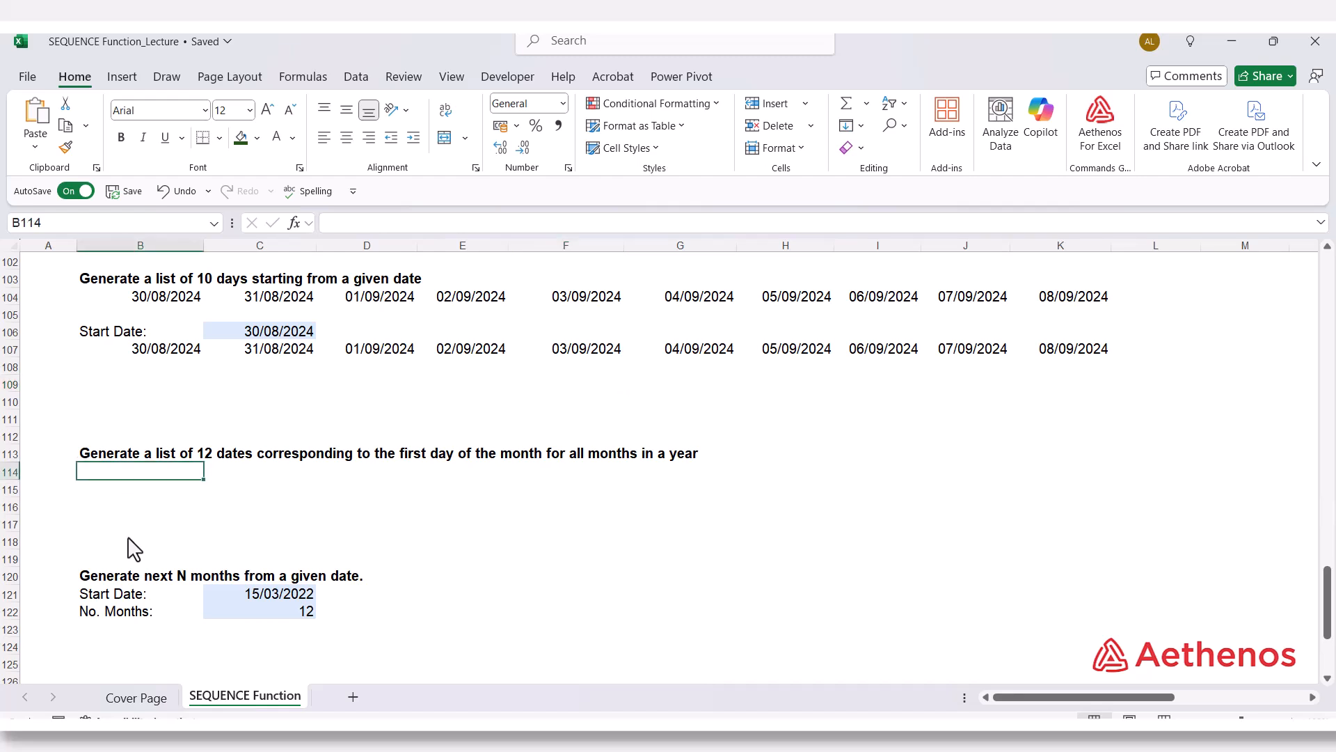
{"action": "type", "text": "="}
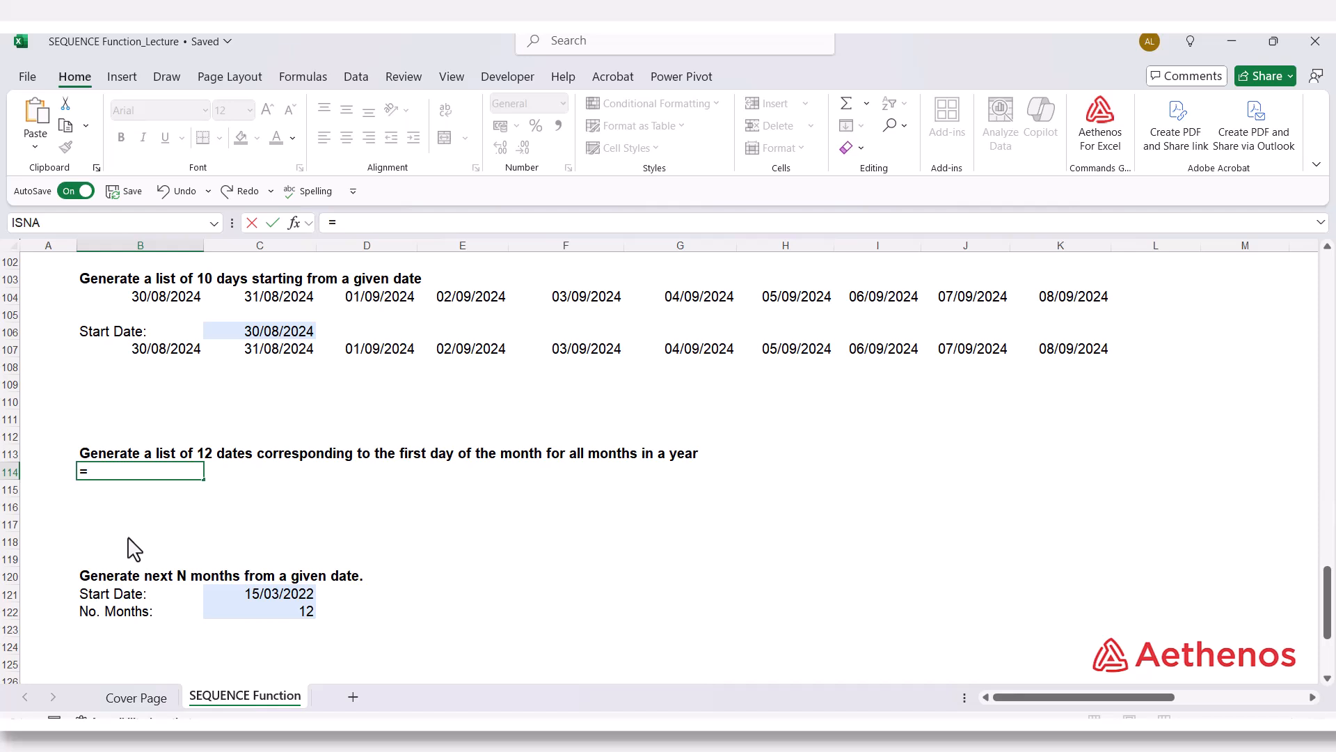
{"action": "type", "text": "ED"}
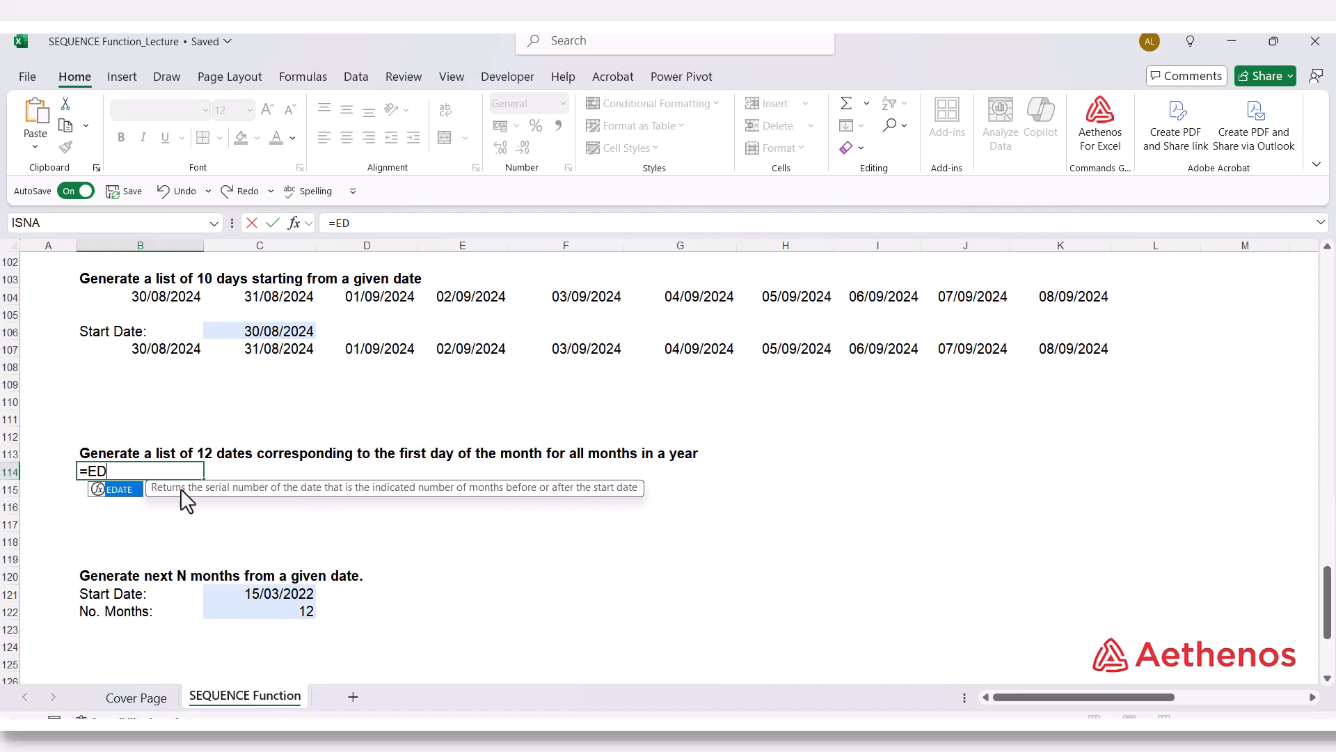
{"action": "double_click", "coordinate": [130, 490]}
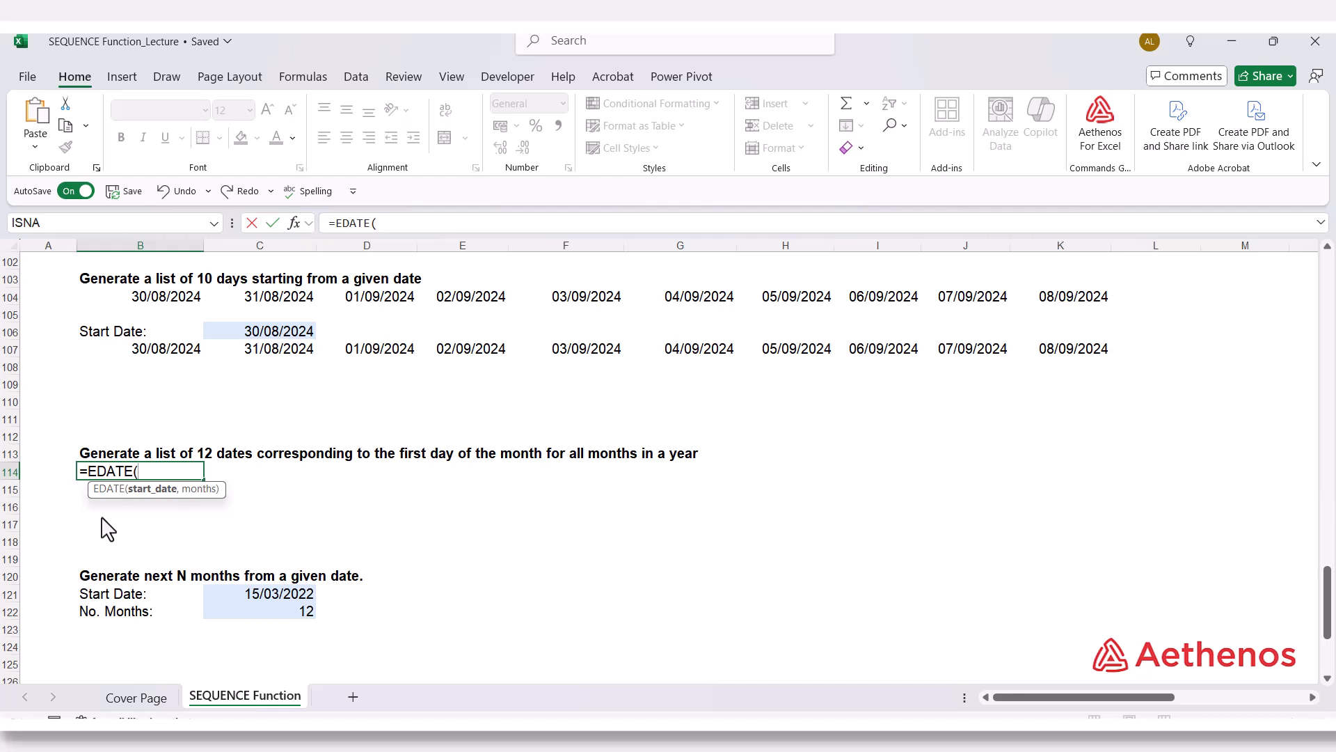
{"action": "type", "text": "\"1/1/2025\","}
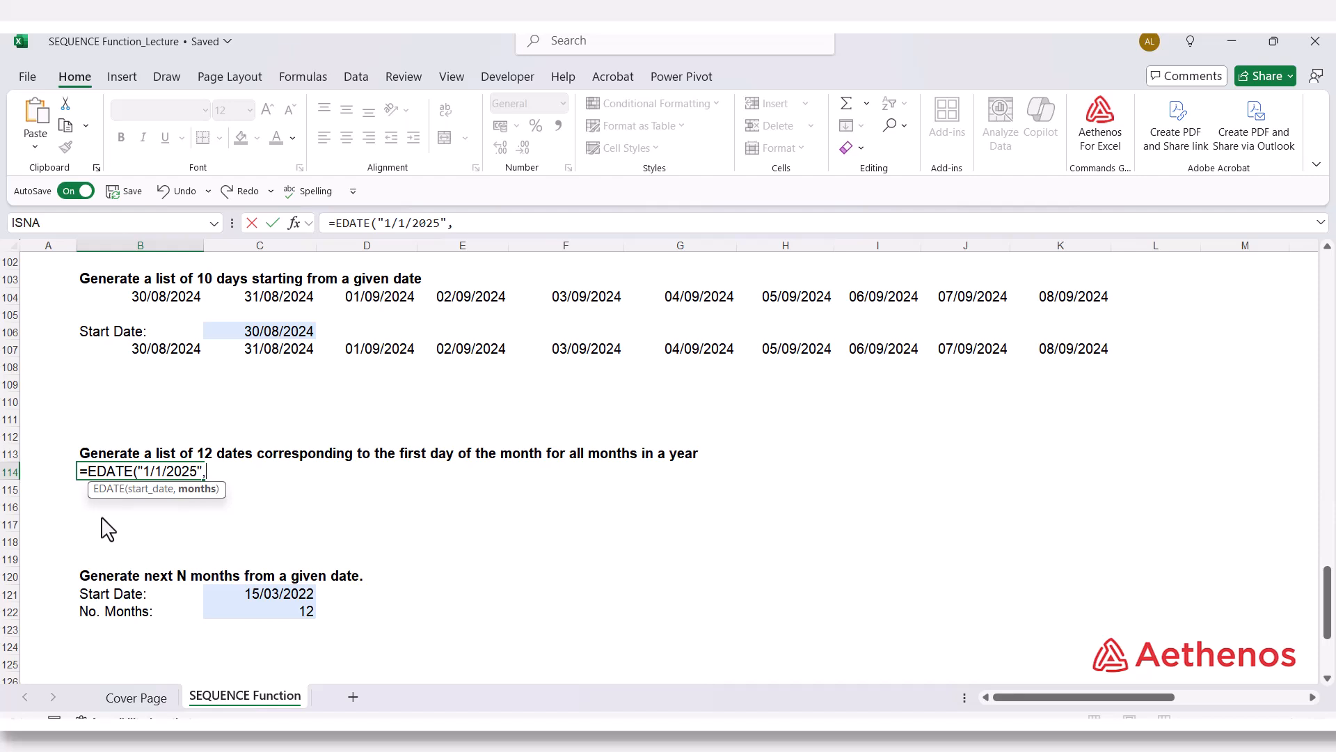
{"action": "type", "text": "seq"}
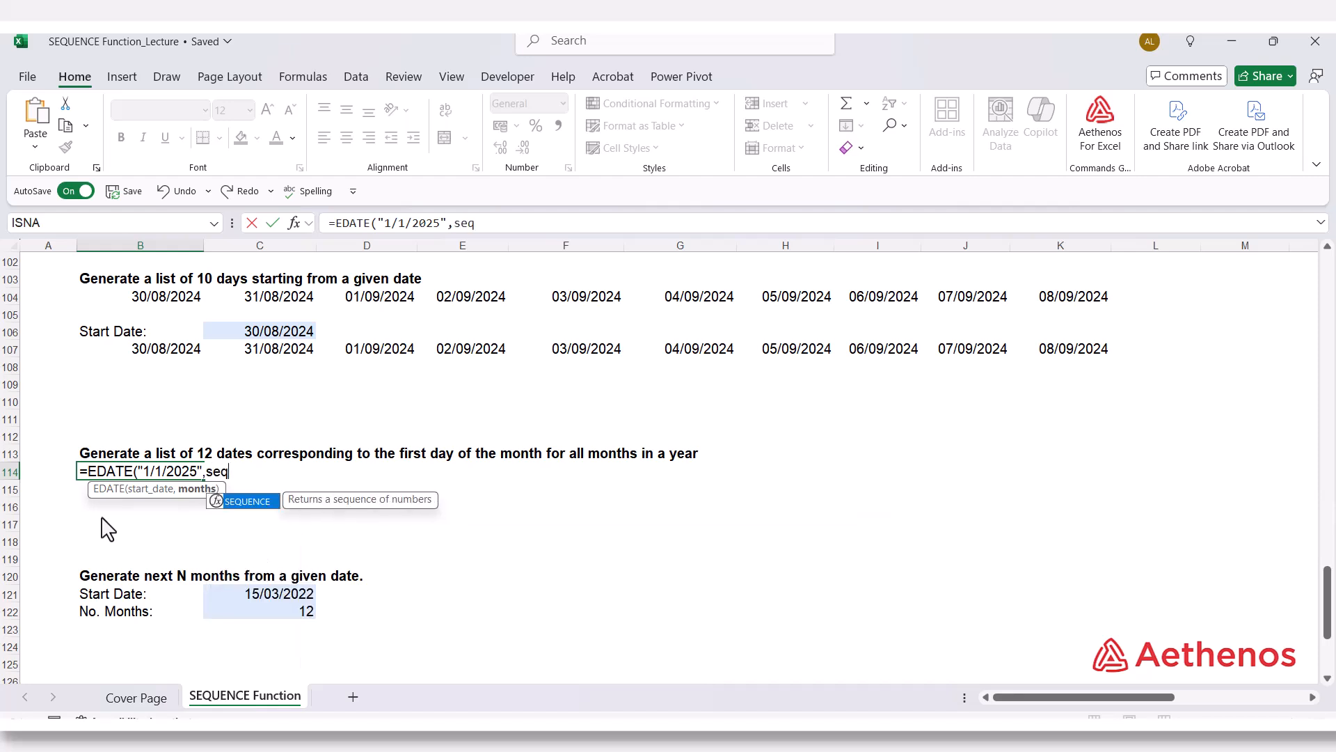
{"action": "key", "text": "Tab"}
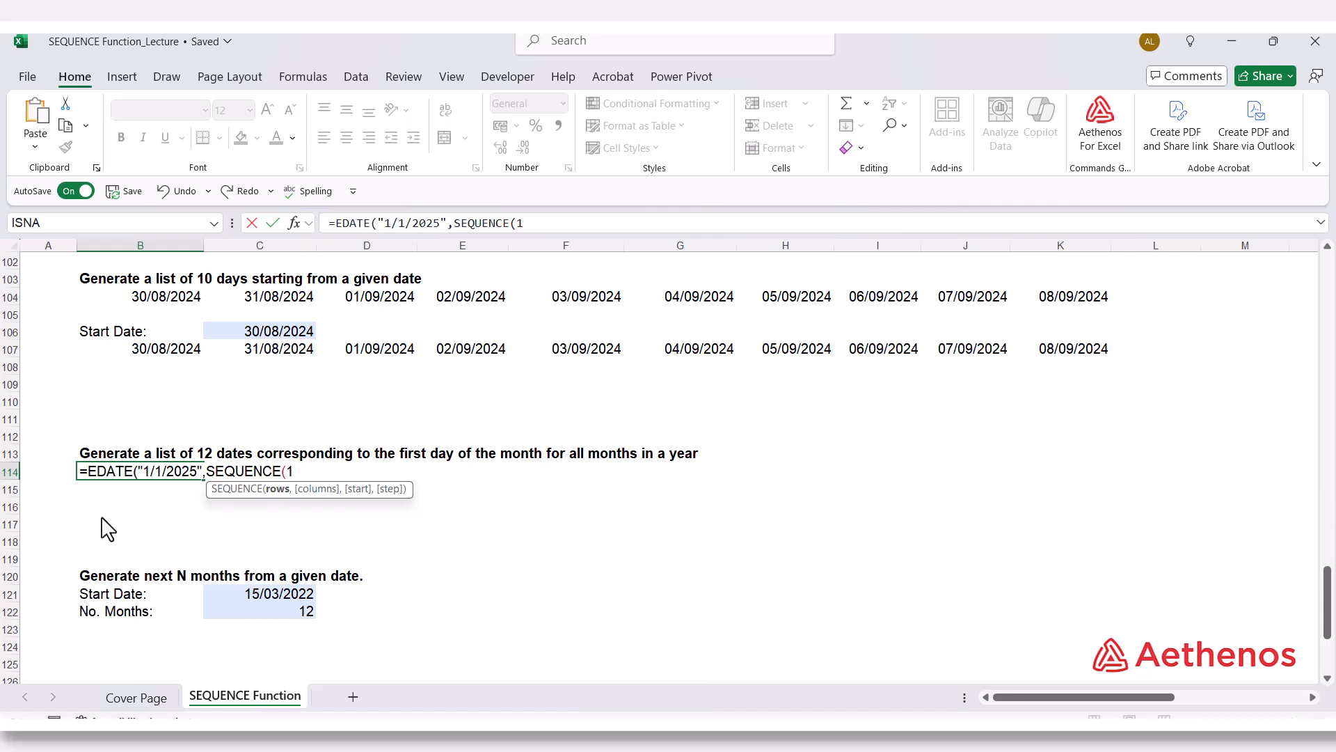
{"action": "type", "text": ",12"}
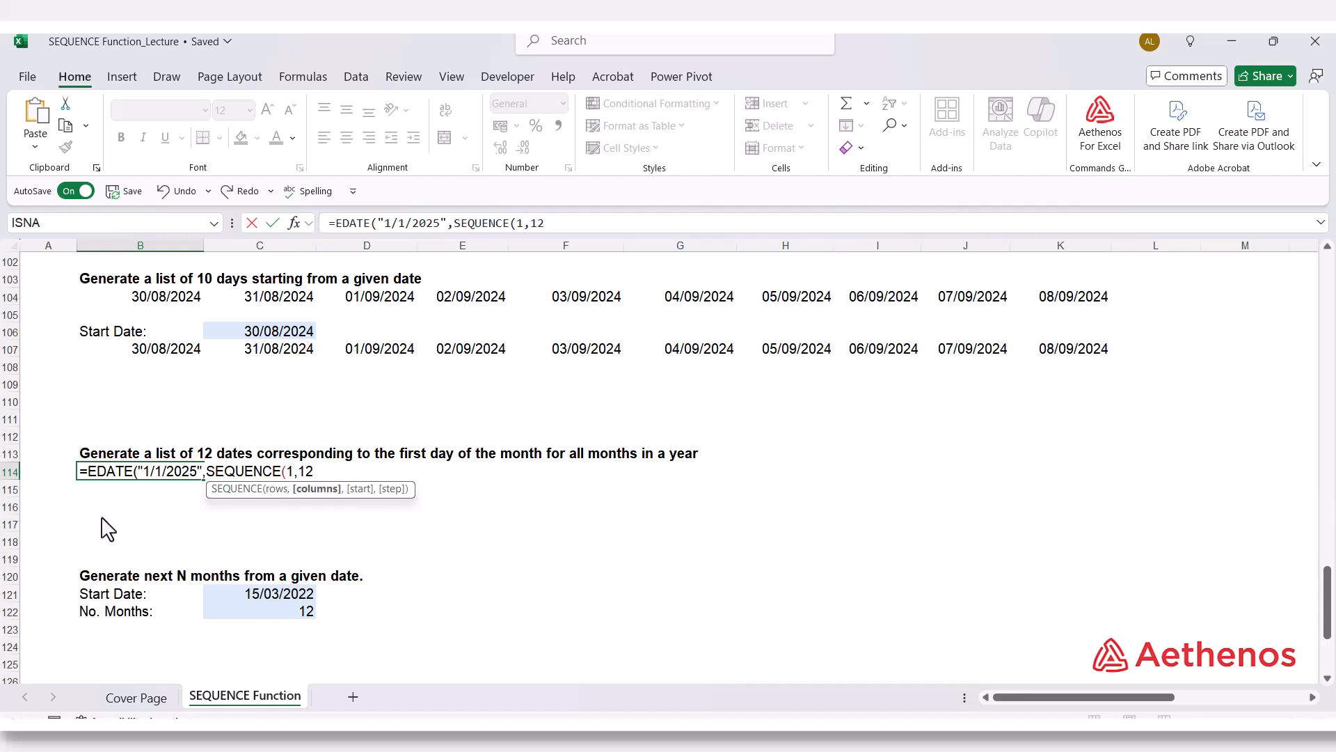
{"action": "type", "text": ","}
{"action": "type", "text": "0,"}
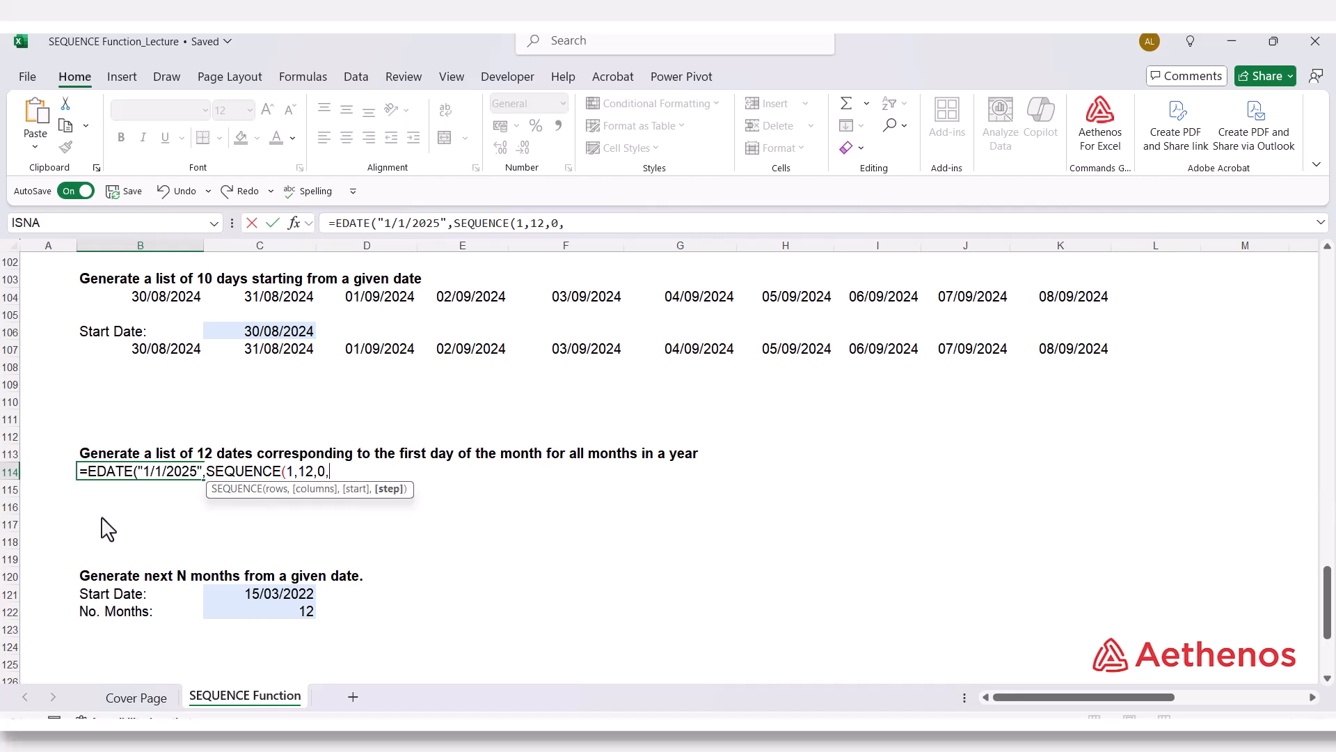
{"action": "type", "text": "1)"}
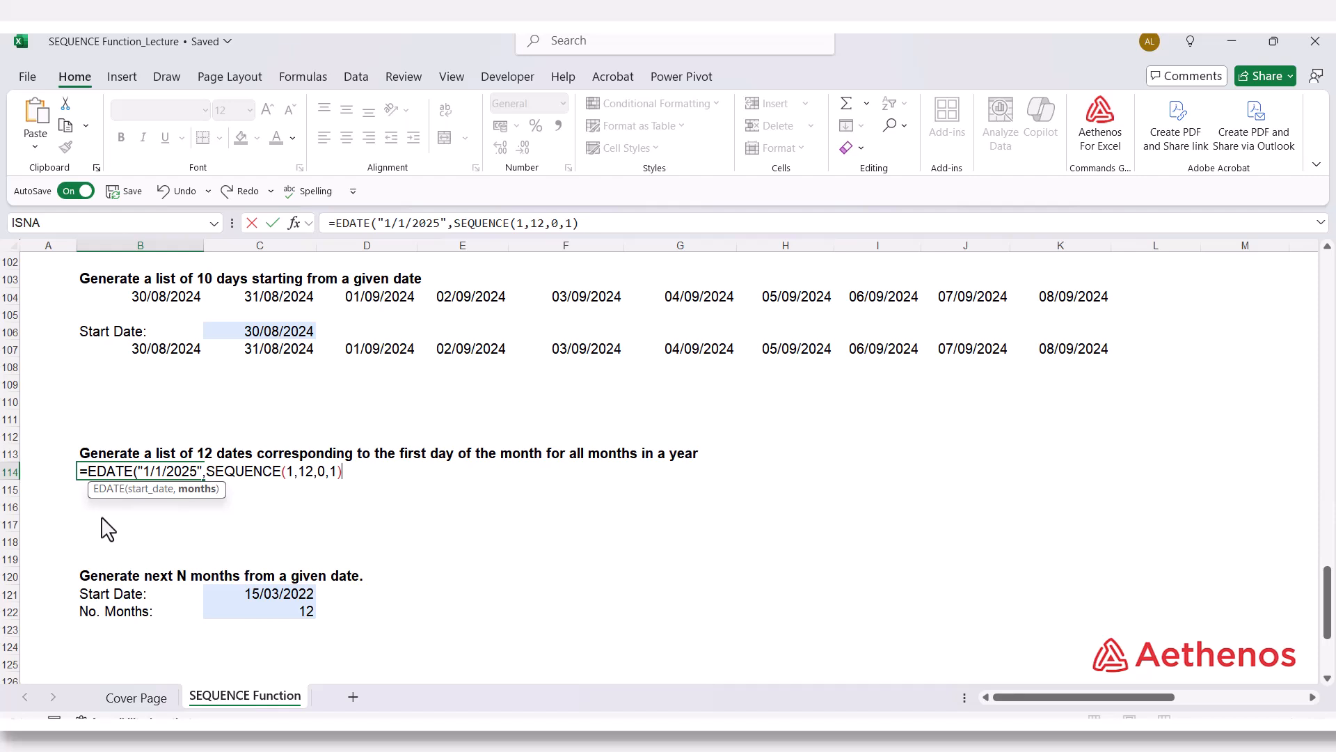
{"action": "type", "text": ")"}
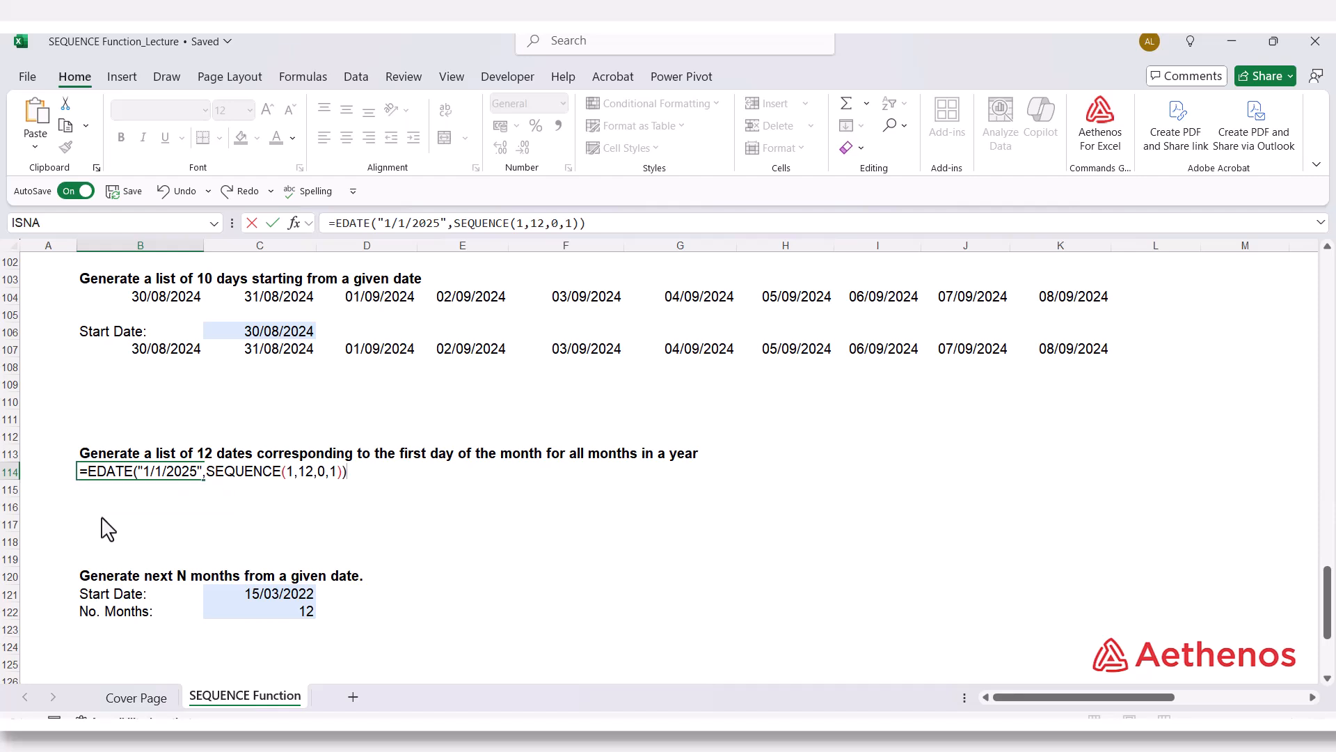
{"action": "key", "text": "Return"}
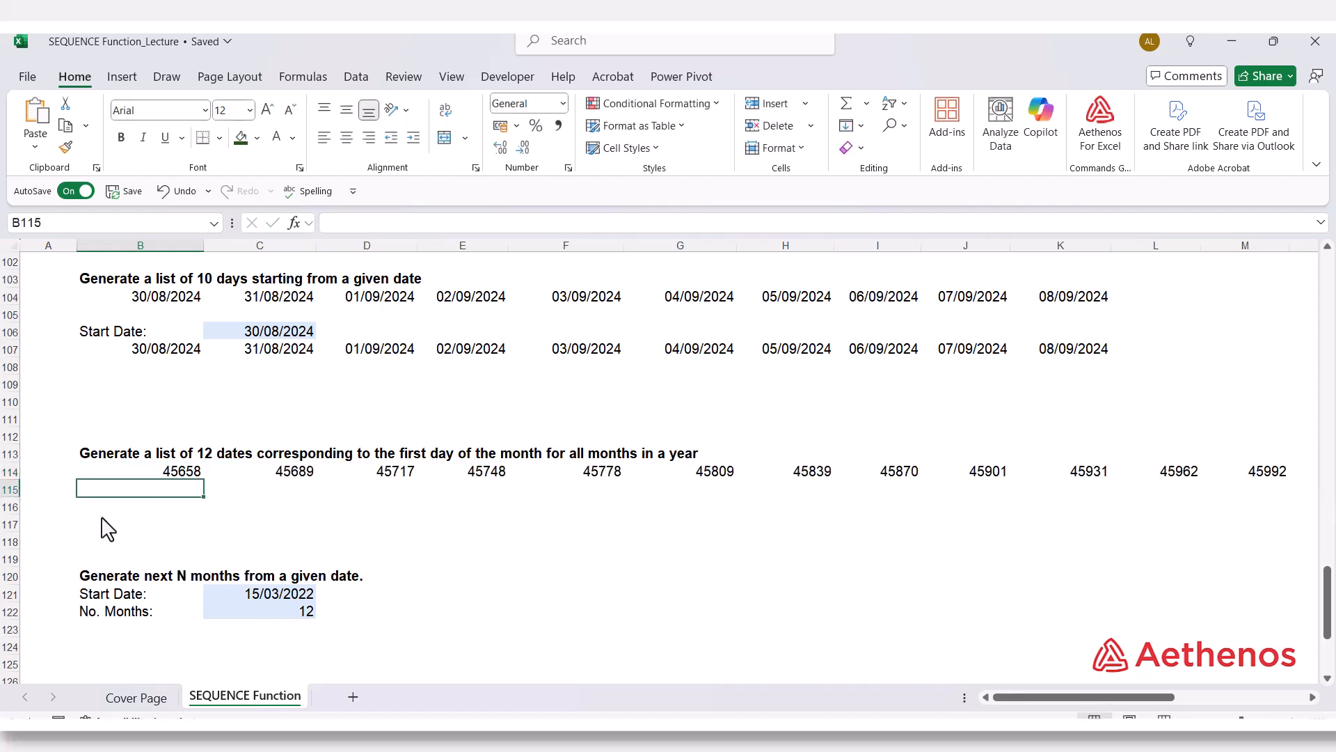
- Format the list of monthly dates in B114:M114 as Short Date and check individual dates along the row
{"action": "left_click_drag", "start_coordinate": [98, 474], "coordinate": [1273, 477]}
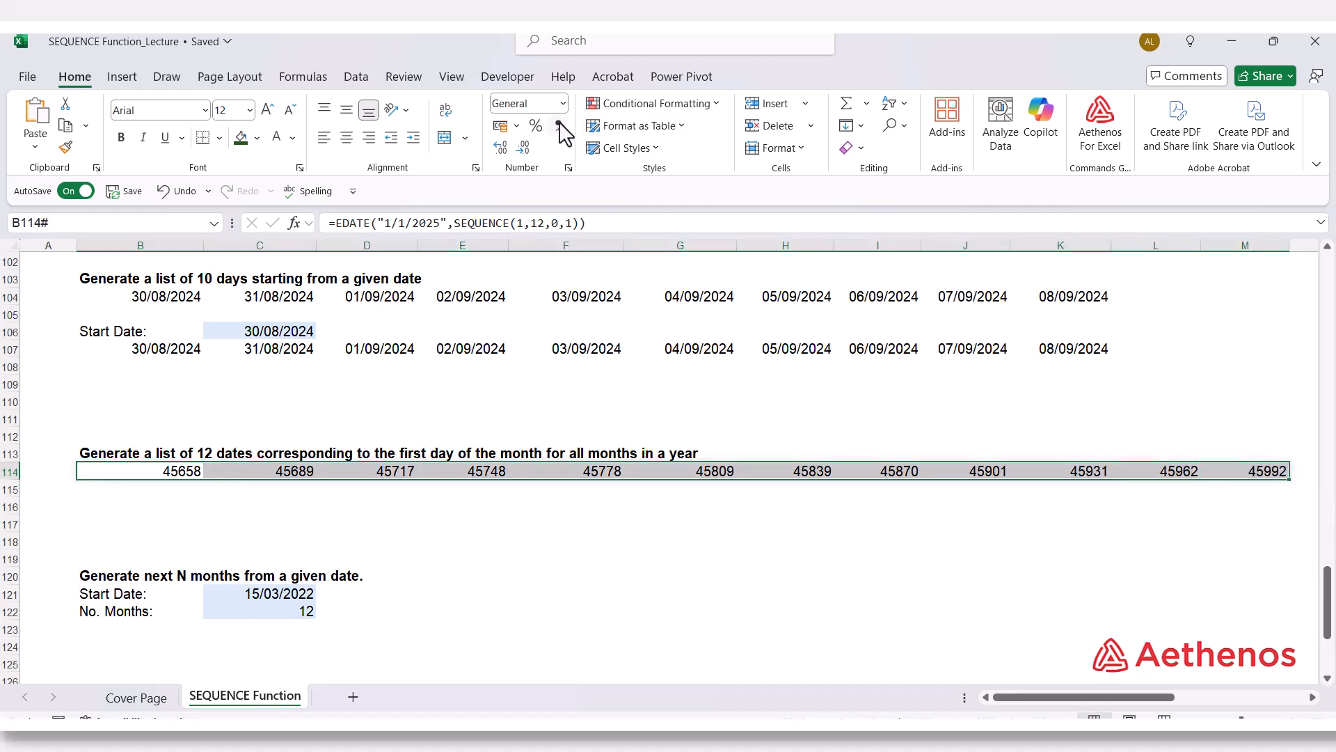
{"action": "left_click", "coordinate": [563, 103]}
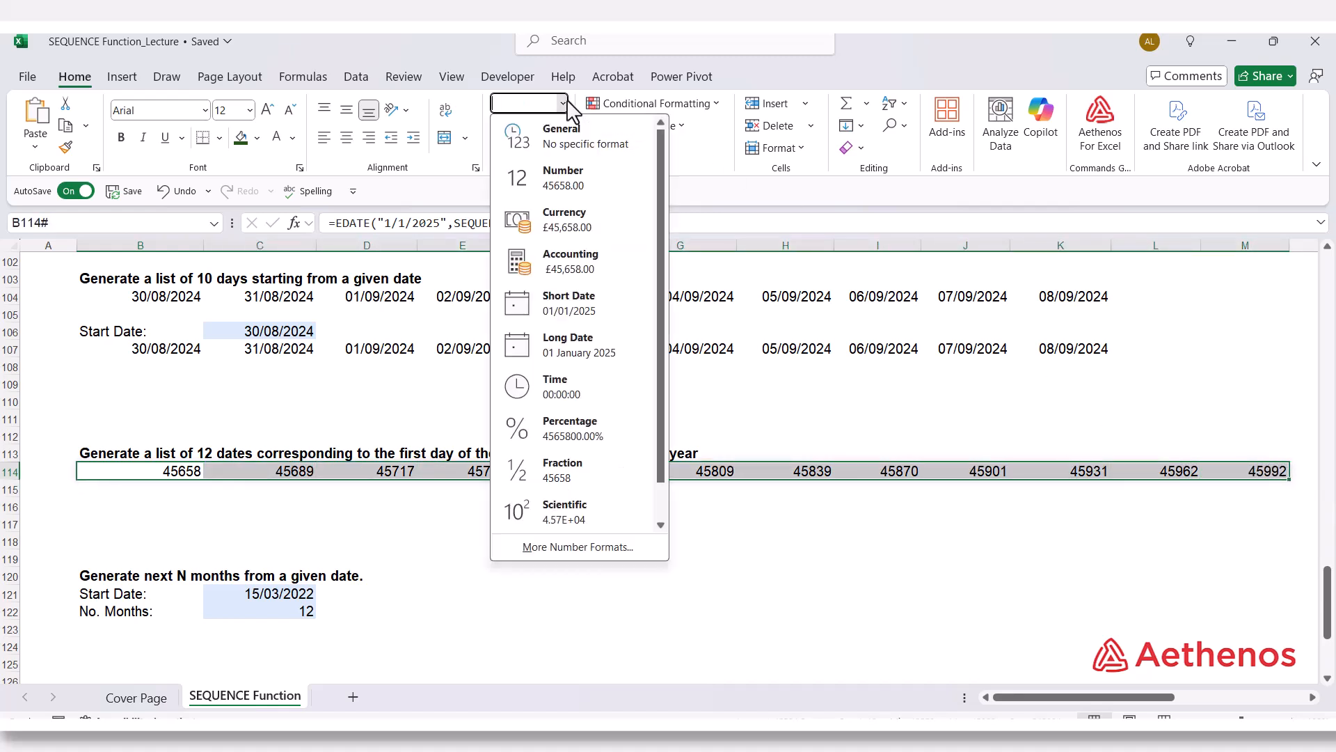
{"action": "left_click", "coordinate": [556, 310]}
{"action": "left_click", "coordinate": [451, 526]}
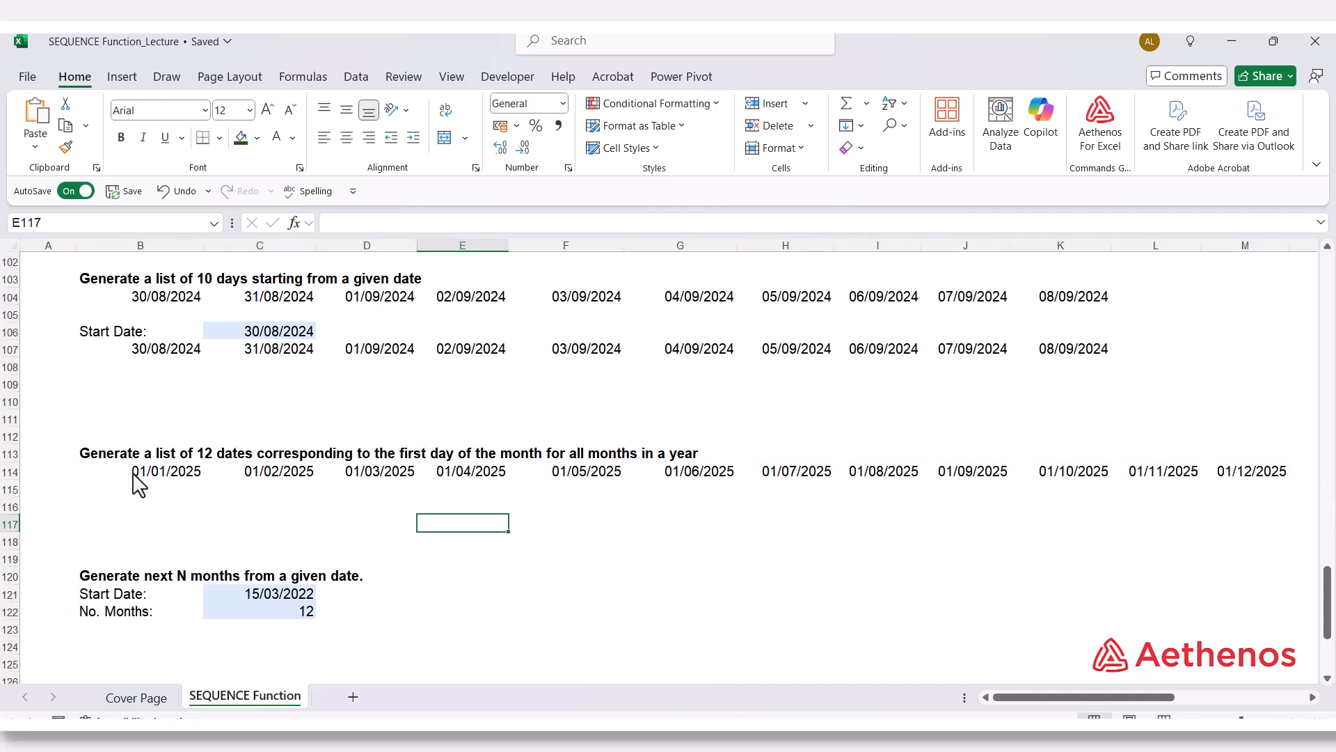
{"action": "left_click", "coordinate": [134, 475]}
{"action": "left_click", "coordinate": [282, 474]}
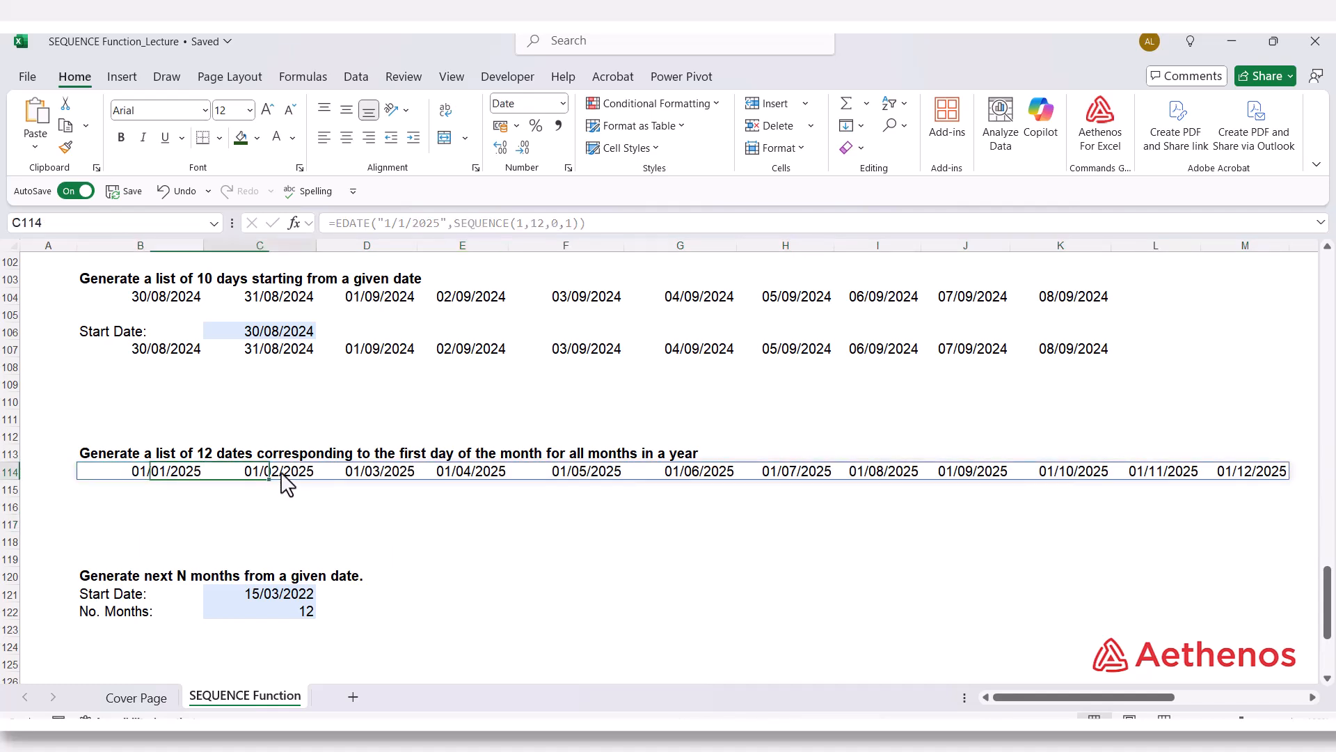
{"action": "left_click", "coordinate": [360, 476]}
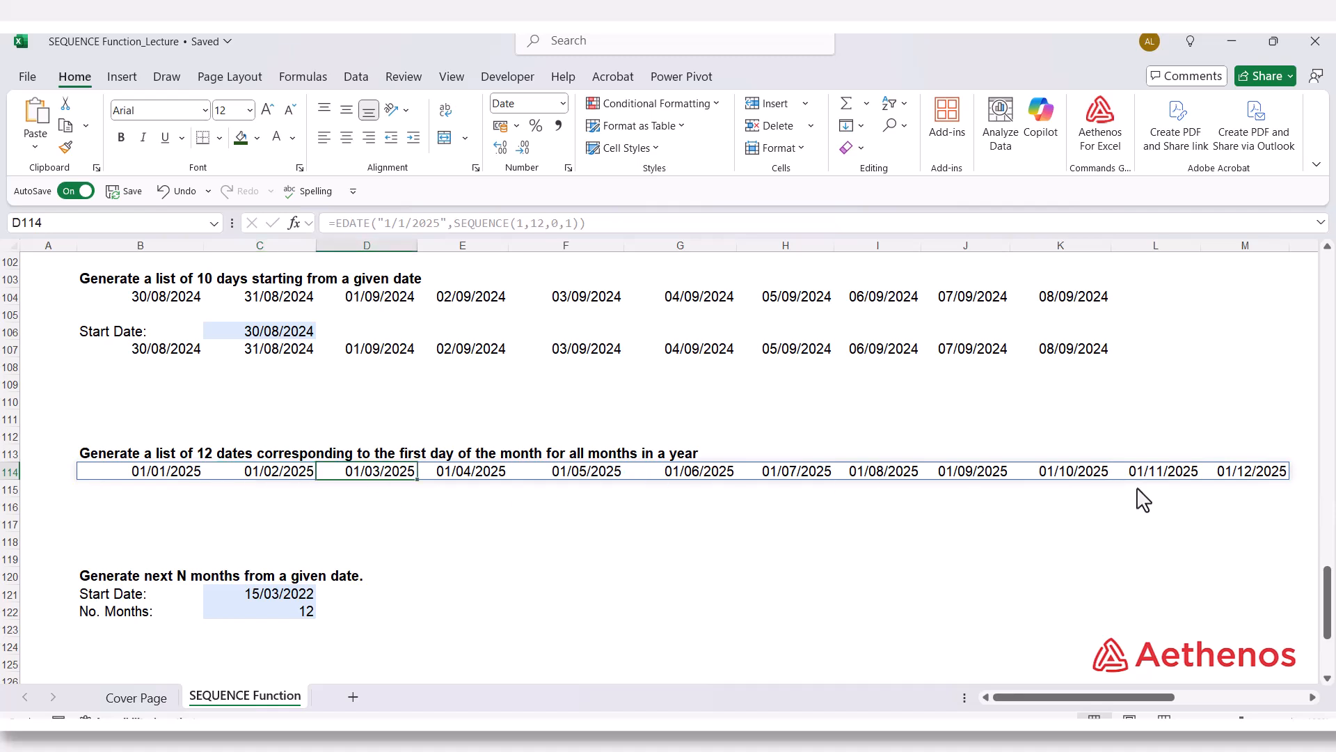
{"action": "left_click", "coordinate": [1252, 474]}
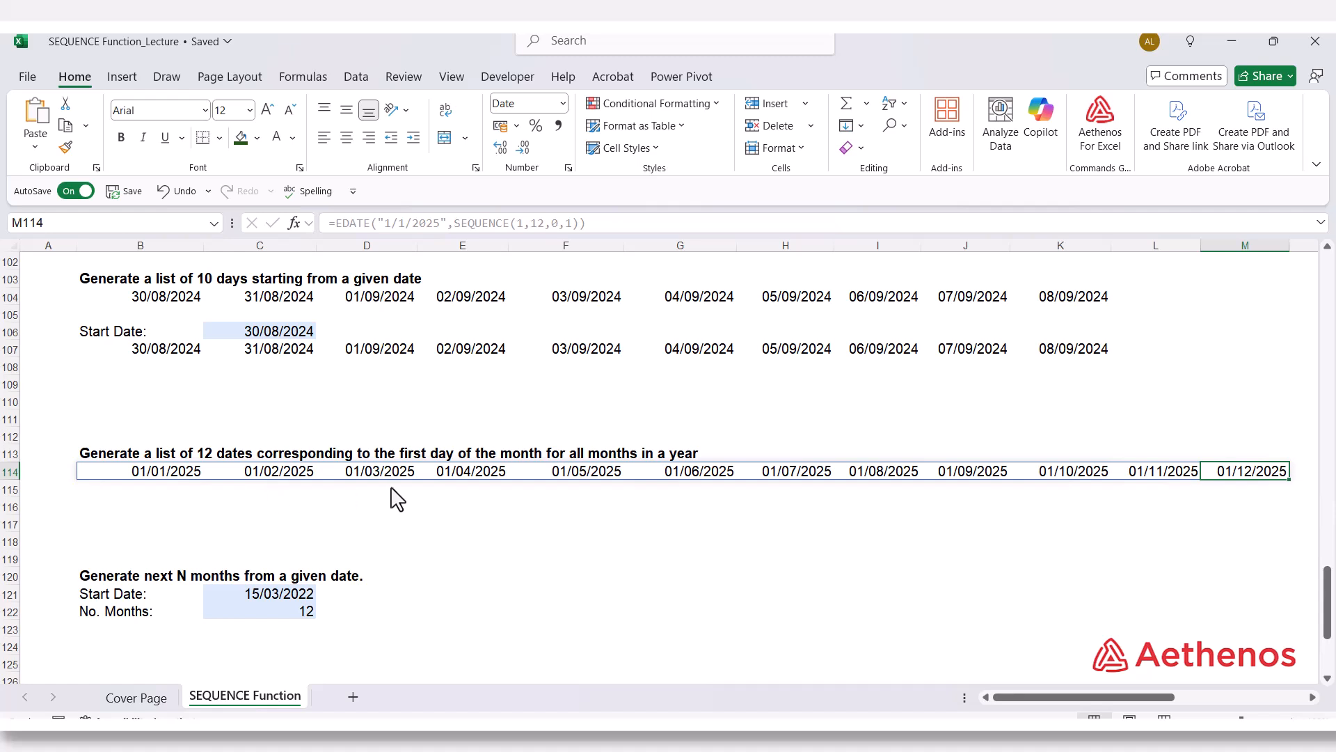
- Copy the Start Date label and its date cell from B106:C106 to B112:C112
{"action": "left_click", "coordinate": [162, 421]}
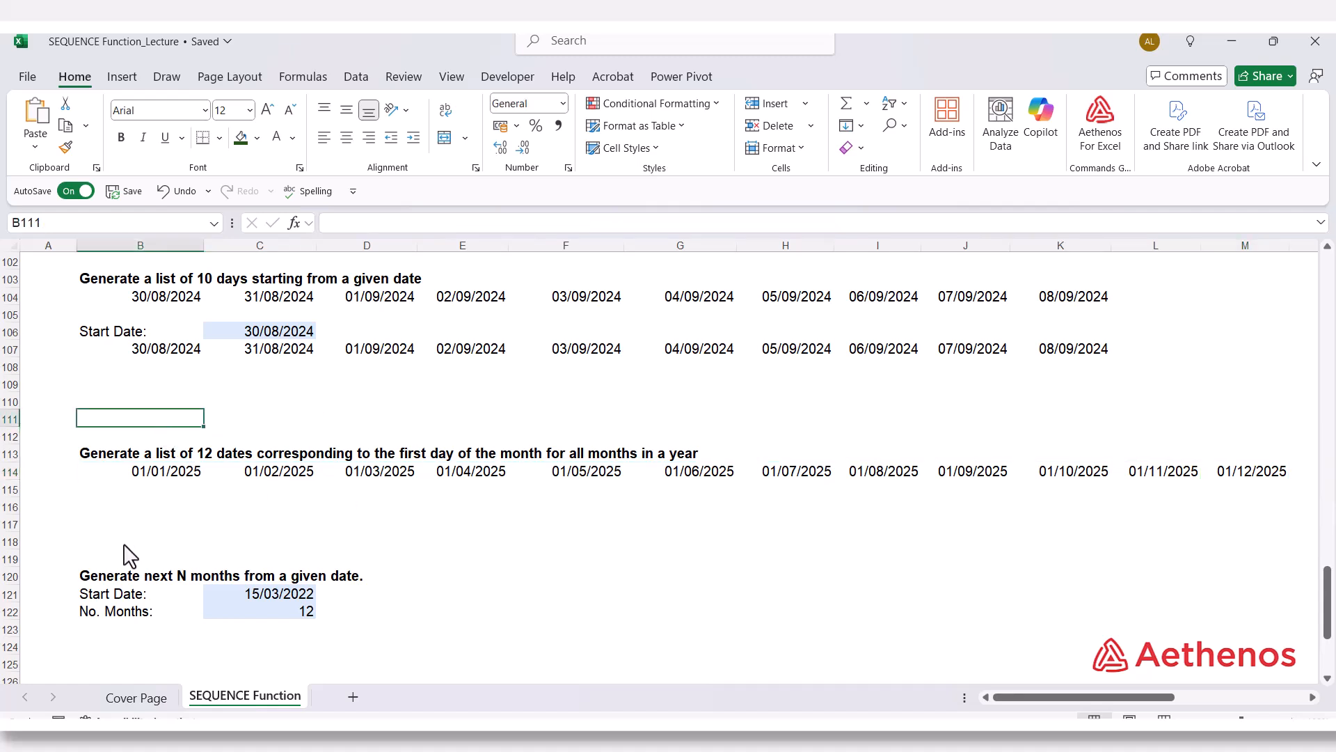
{"action": "left_click_drag", "start_coordinate": [135, 333], "coordinate": [210, 331]}
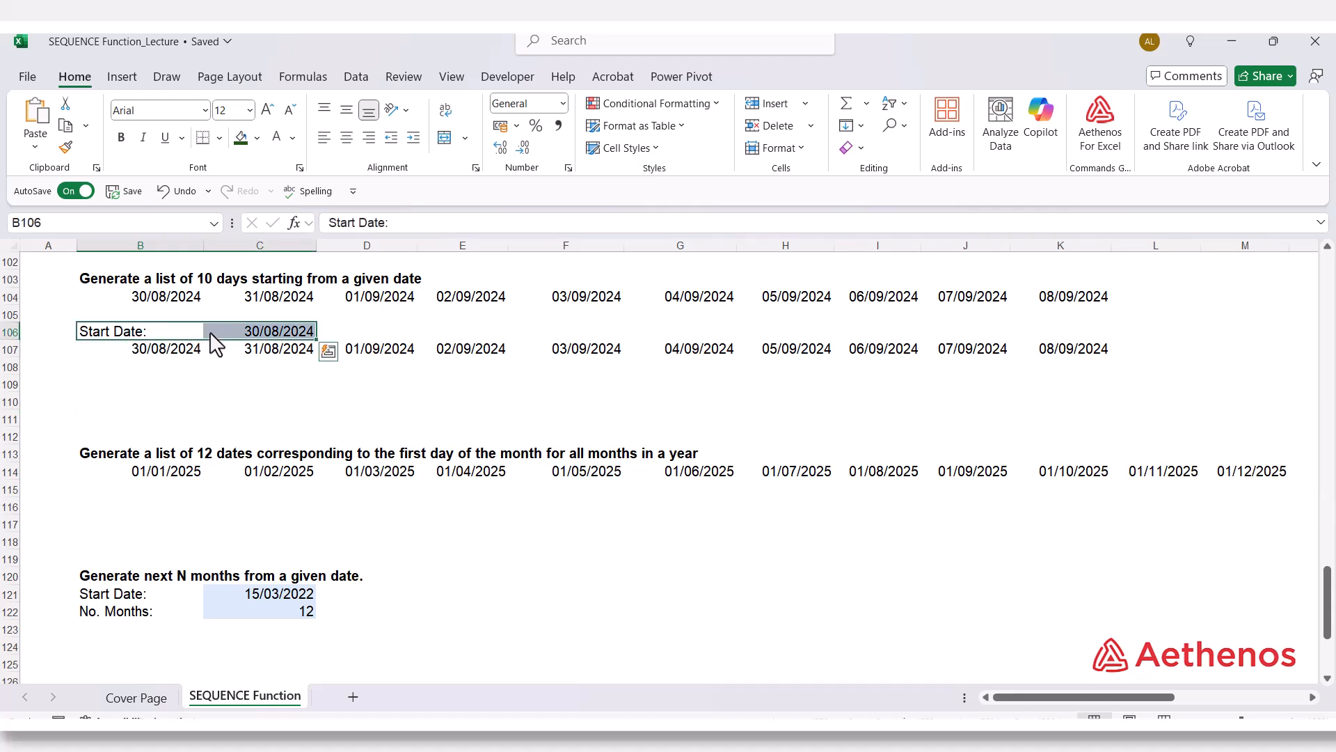
{"action": "key", "text": "ctrl+c"}
{"action": "left_click", "coordinate": [115, 437]}
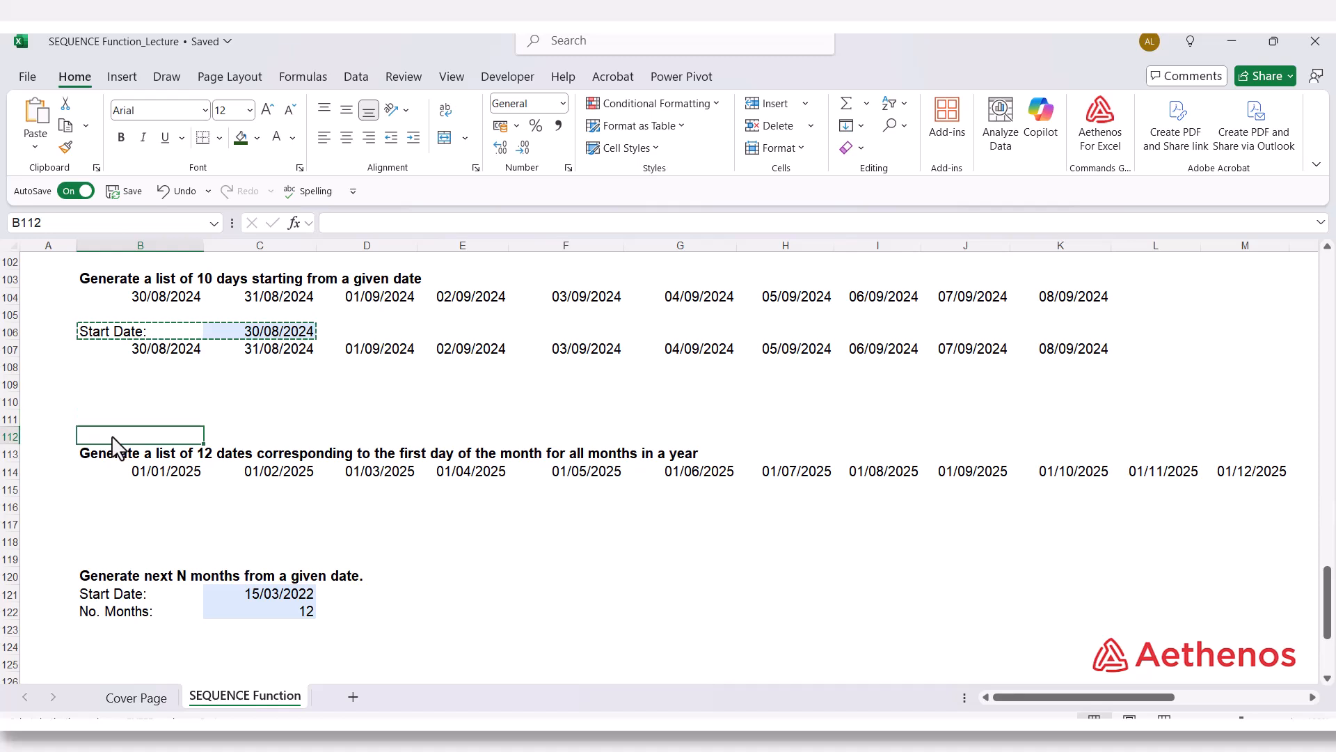
{"action": "key", "text": "ctrl+v"}
{"action": "key", "text": "Escape"}
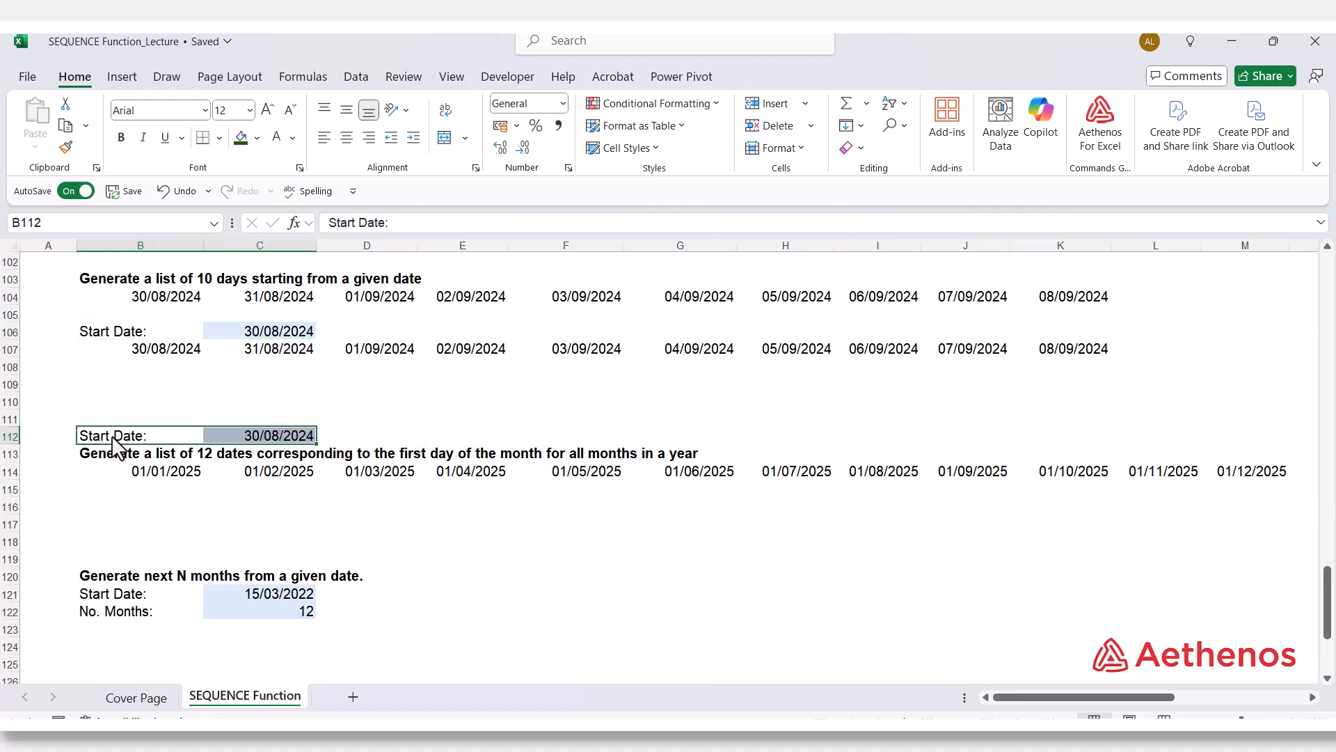
- Change the copied start date in cell C112 to 01/01/2025
{"action": "left_click", "coordinate": [299, 436]}
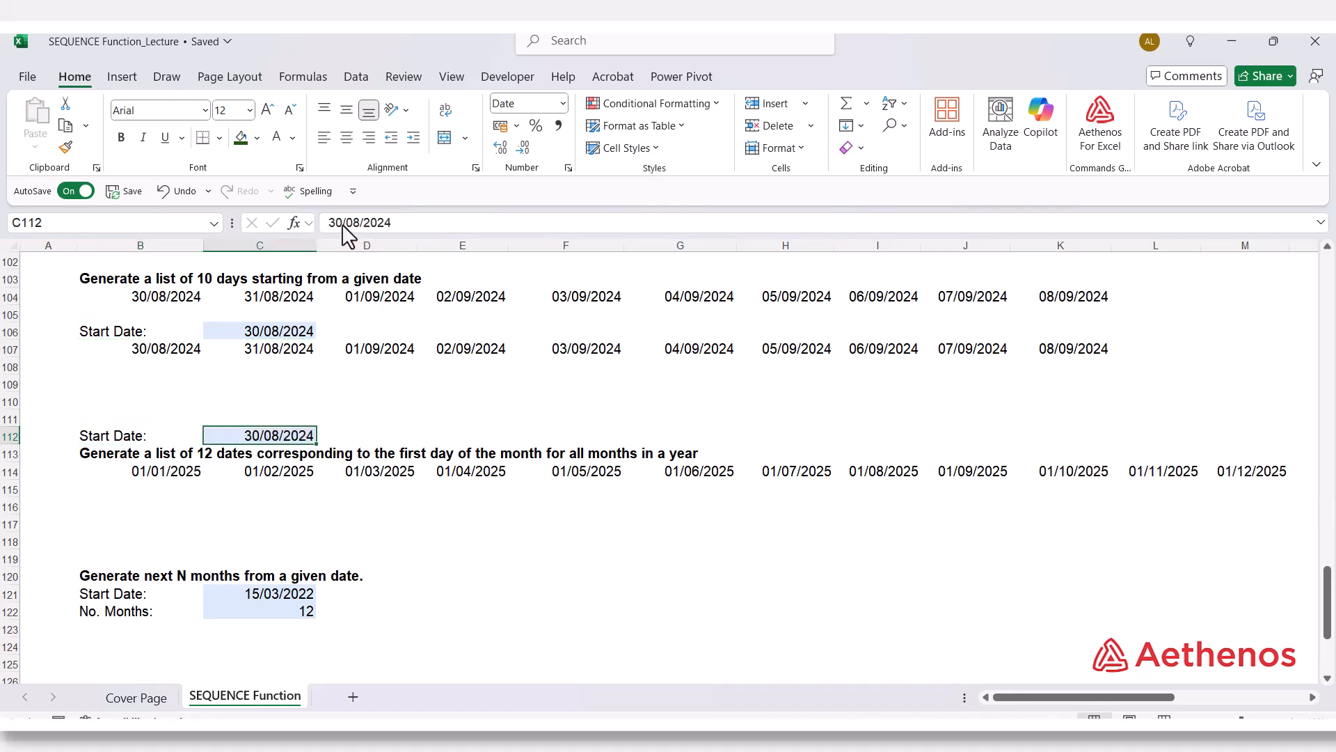
{"action": "left_click_drag", "start_coordinate": [342, 225], "coordinate": [327, 221]}
{"action": "type", "text": "1"}
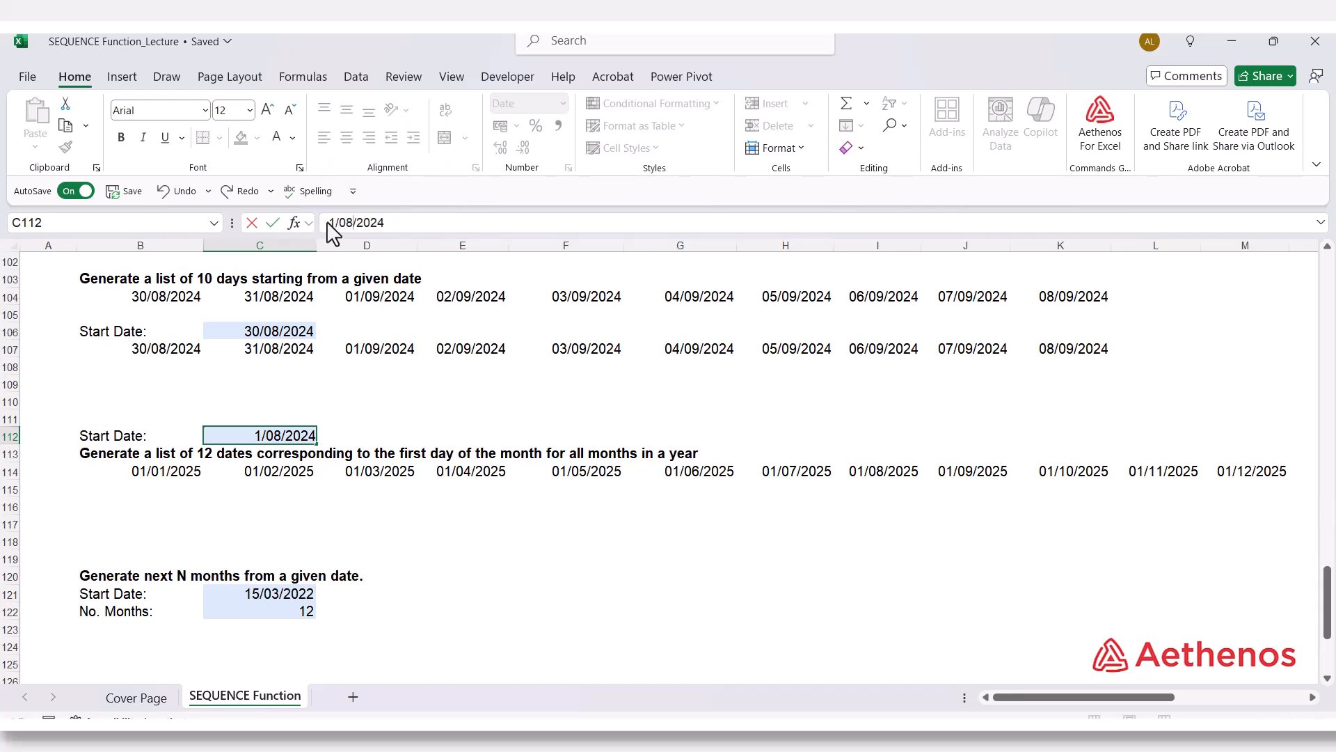
{"action": "key", "text": "Delete"}
{"action": "key", "text": "Delete"}
{"action": "type", "text": "1"}
{"action": "key", "text": "BackSpace"}
{"action": "type", "text": "5"}
{"action": "key", "text": "Return"}
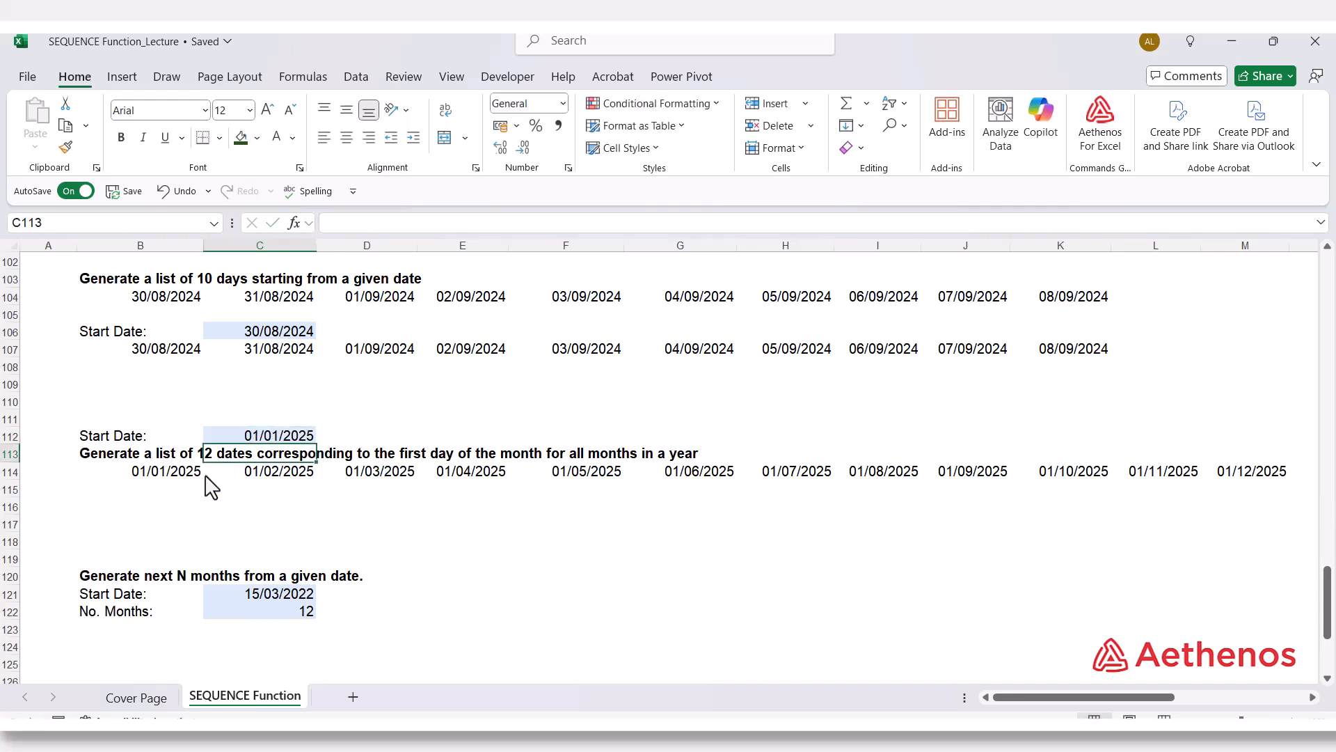
- Copy the EDATE formula text from cell B114 and enter it unchanged in cell B115
{"action": "left_click", "coordinate": [167, 491]}
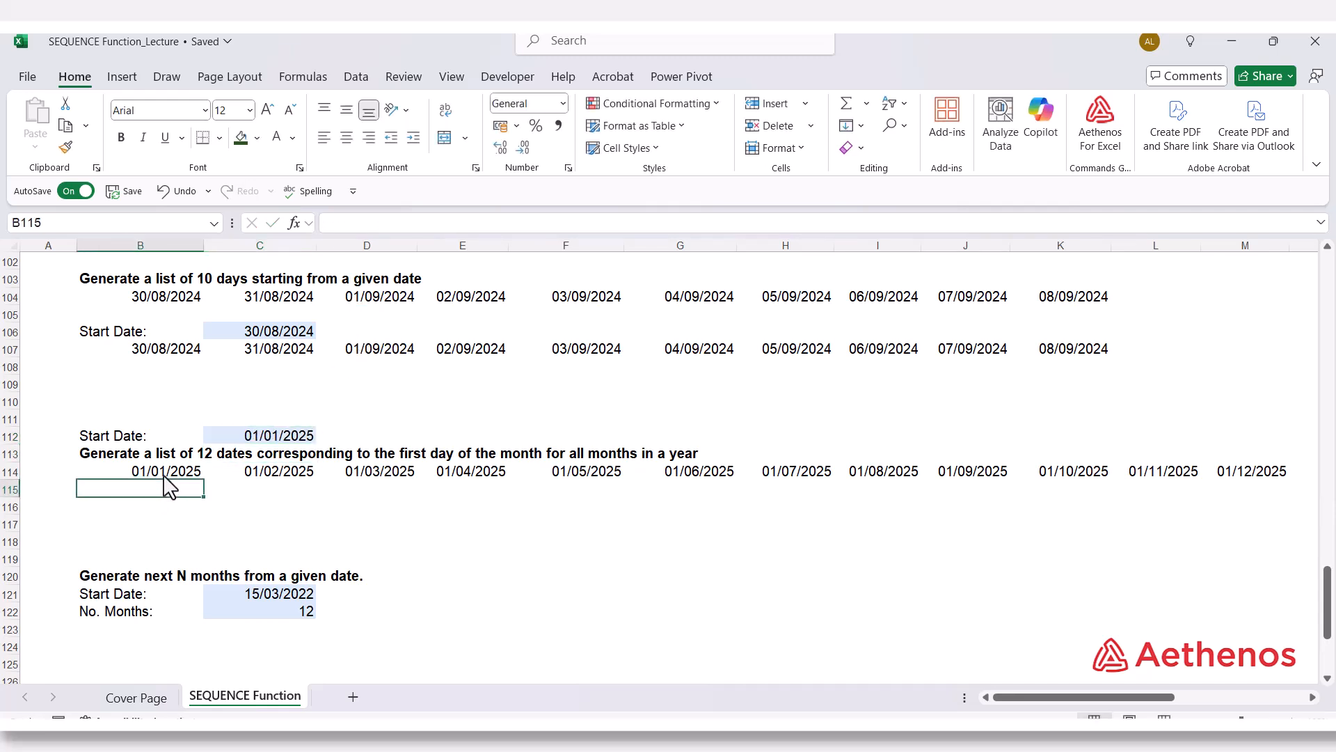
{"action": "left_click", "coordinate": [166, 476]}
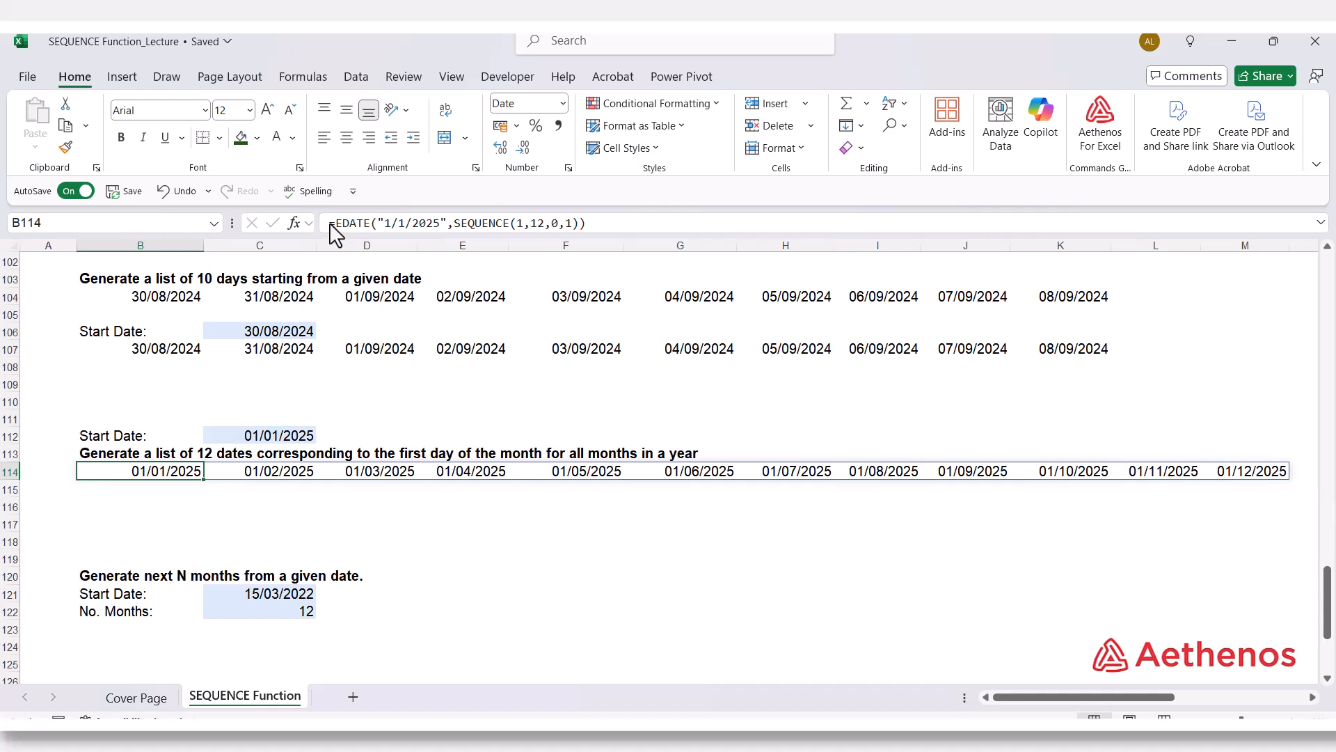
{"action": "left_click_drag", "start_coordinate": [330, 224], "coordinate": [610, 235]}
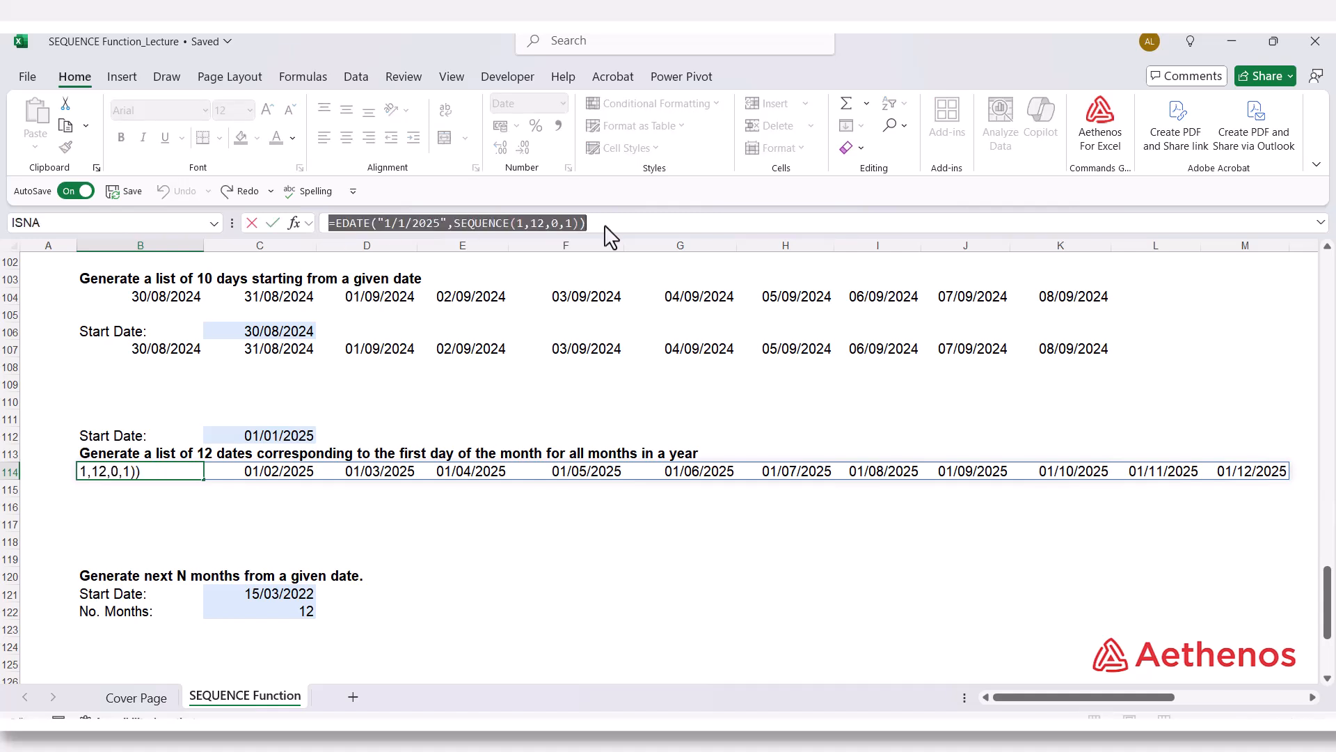
{"action": "left_click", "coordinate": [139, 504]}
{"action": "key", "text": "Escape"}
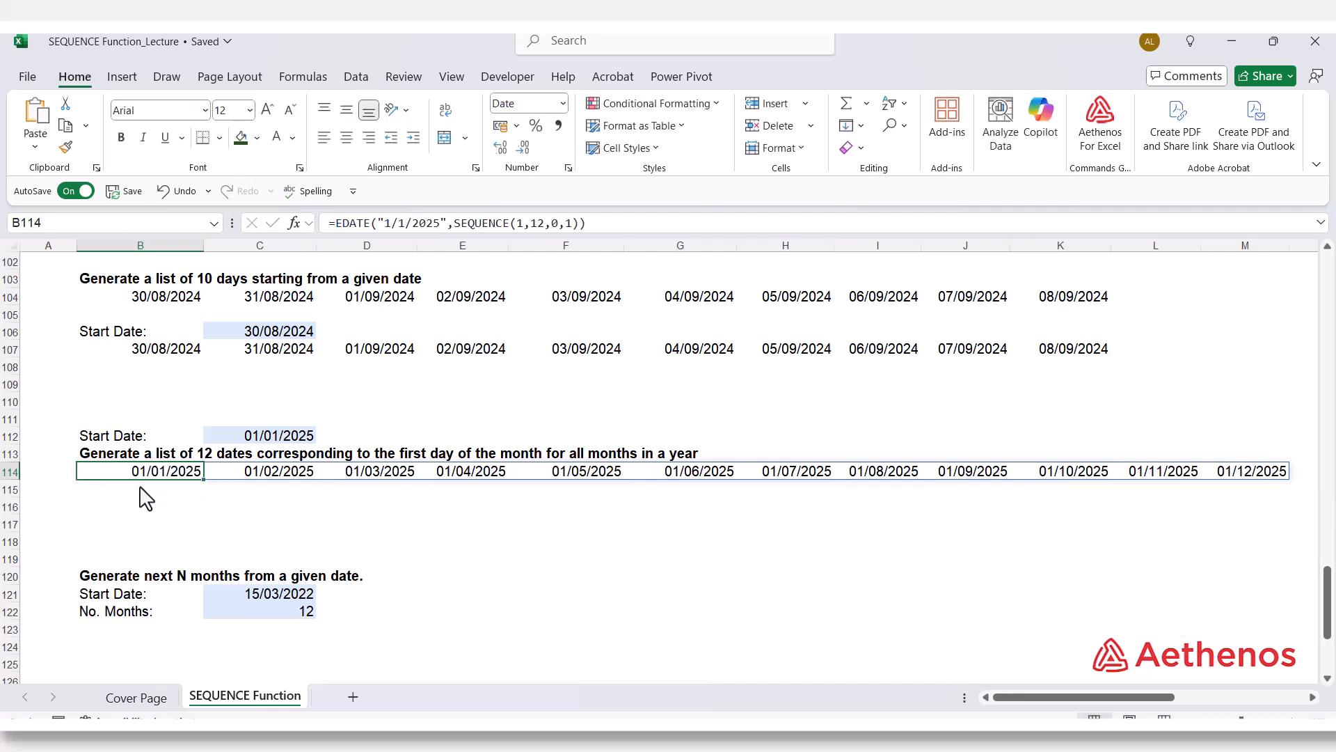
{"action": "left_click", "coordinate": [140, 488]}
{"action": "left_click", "coordinate": [344, 225]}
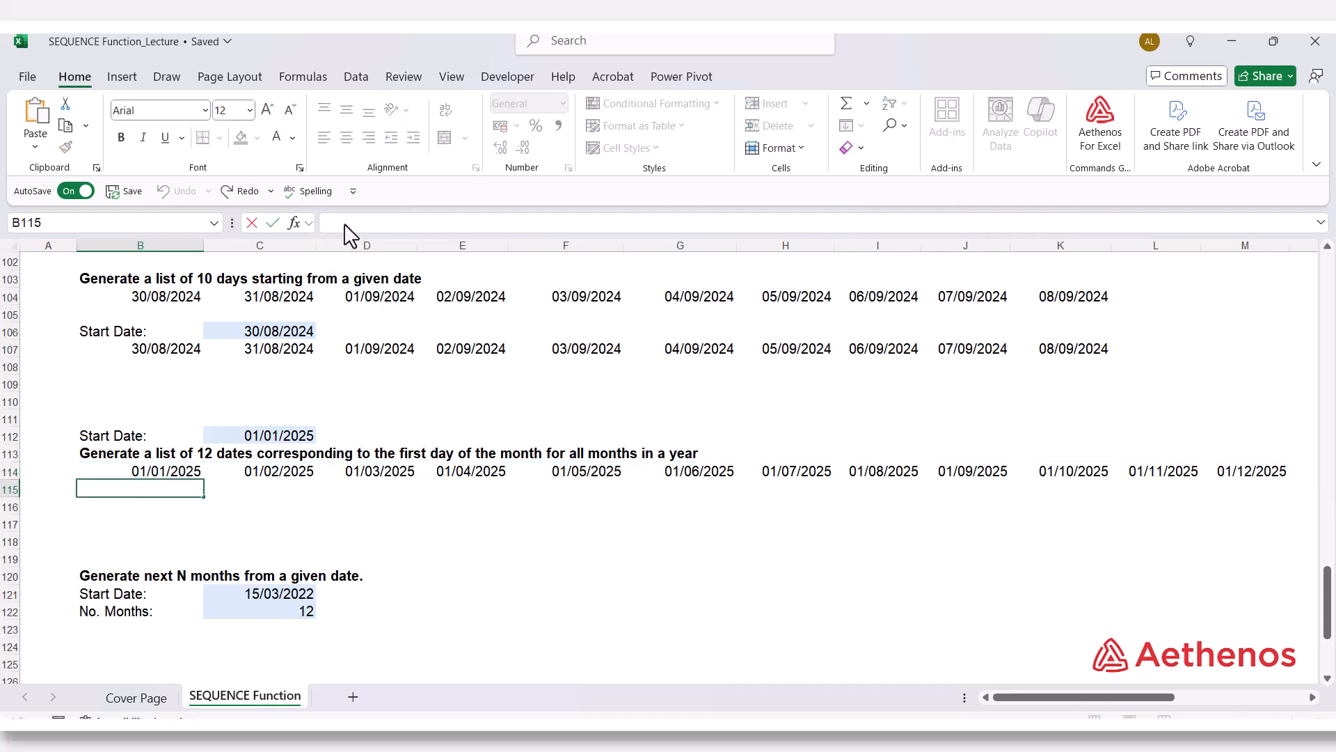
{"action": "key", "text": "ctrl+v"}
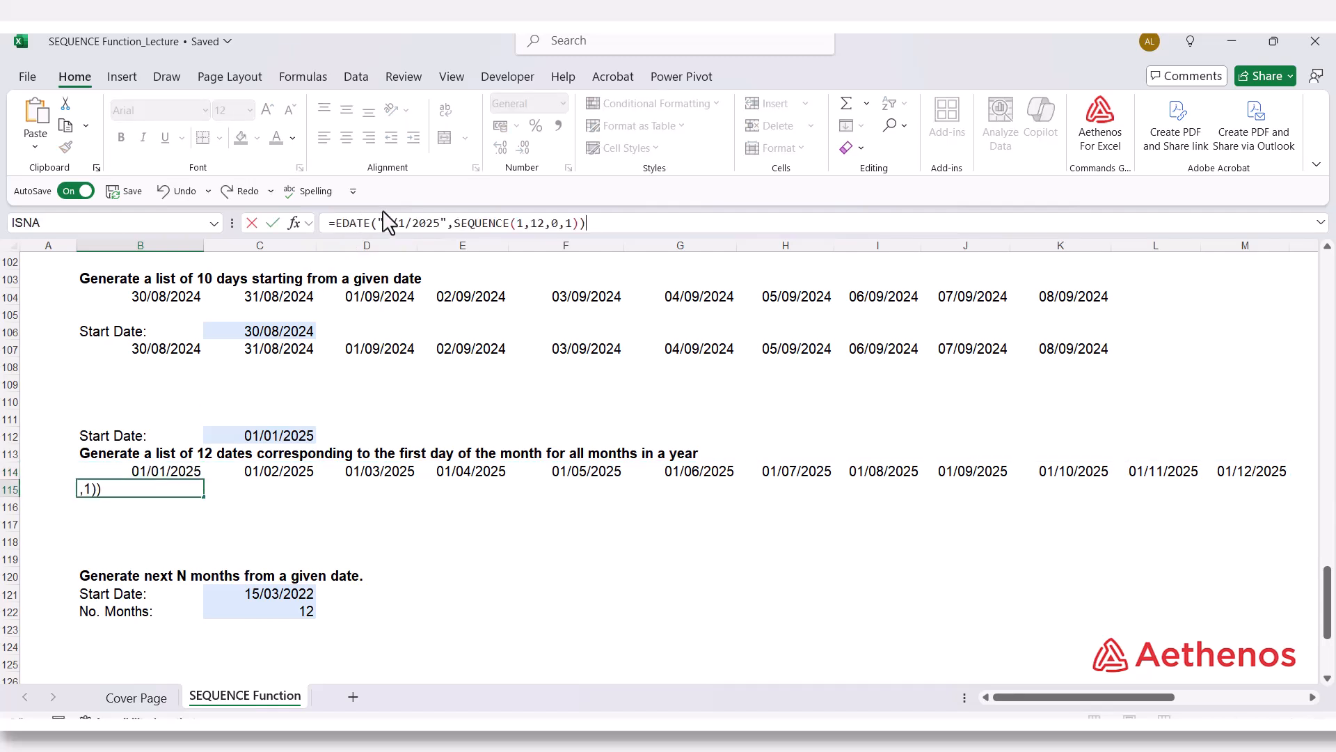
{"action": "key", "text": "Return"}
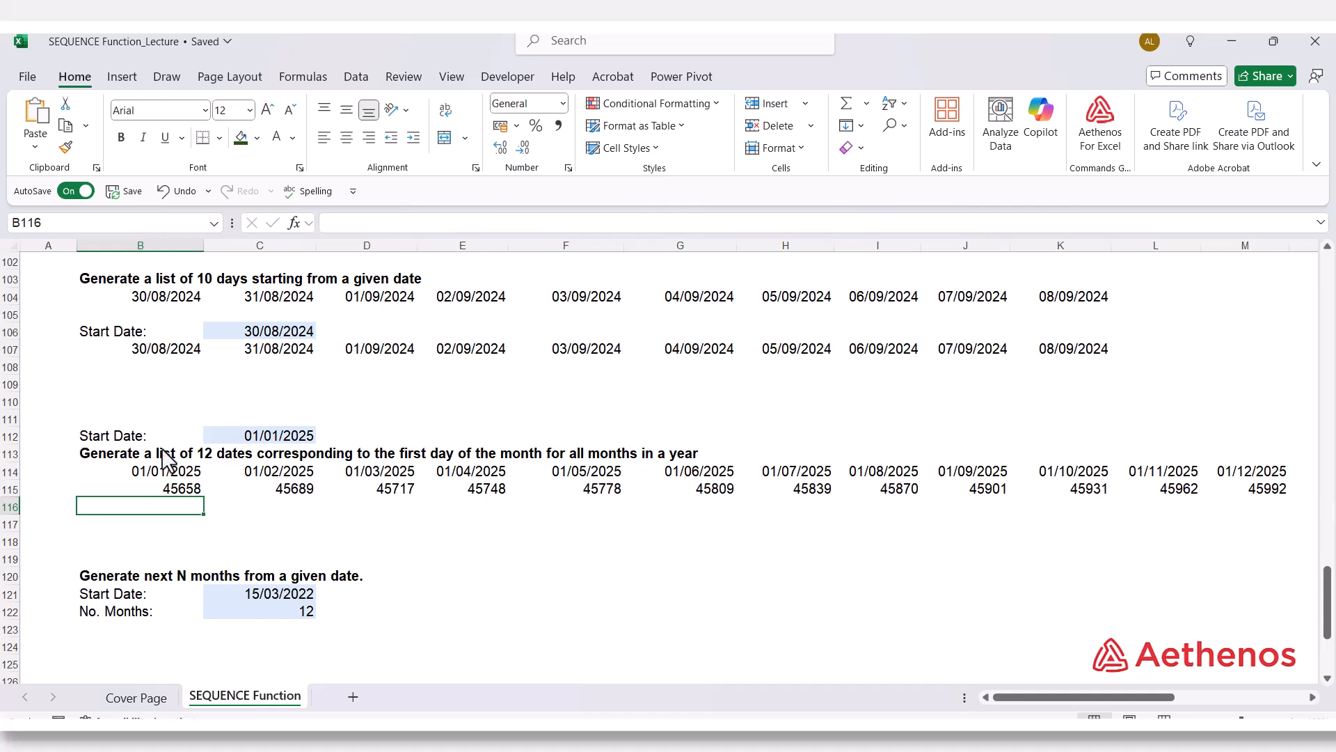
- Replace the hard-coded start date in cell B115's EDATE formula with a reference to cell C112
{"action": "double_click", "coordinate": [138, 493]}
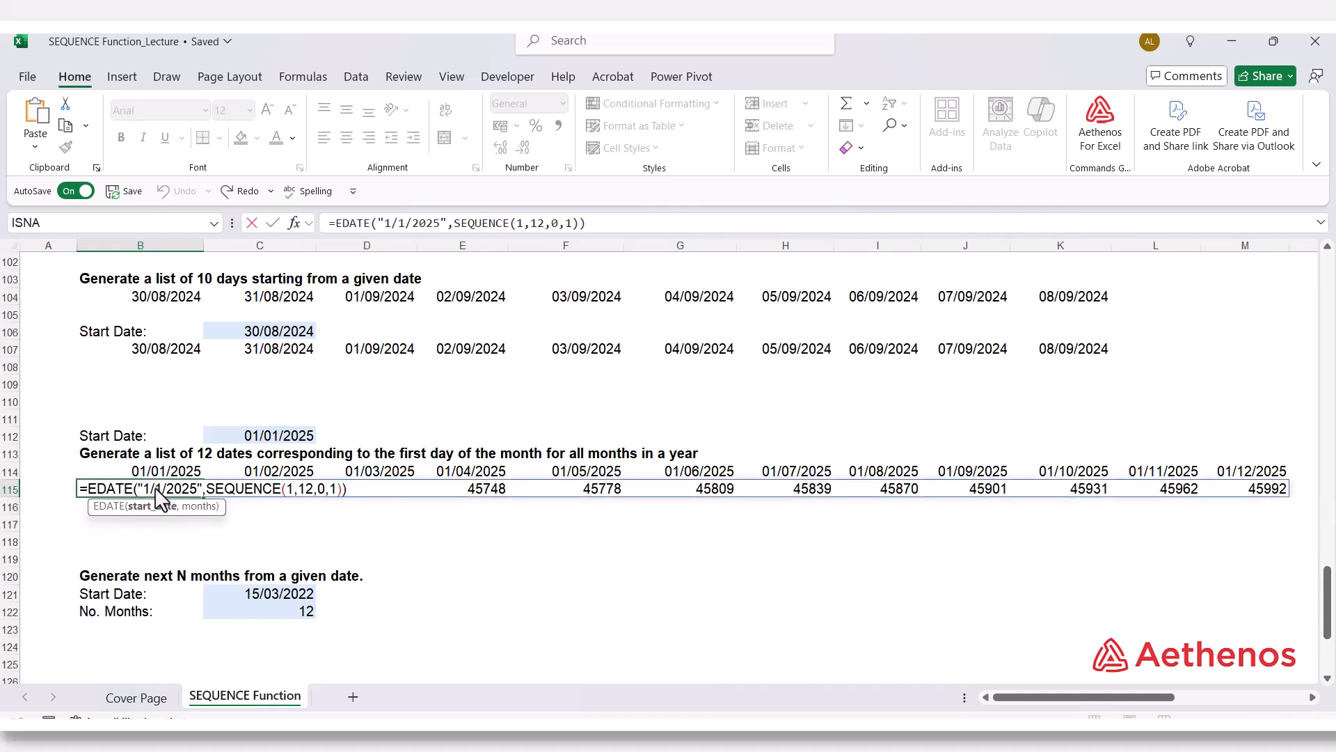
{"action": "double_click", "coordinate": [159, 490]}
{"action": "key", "text": "Delete"}
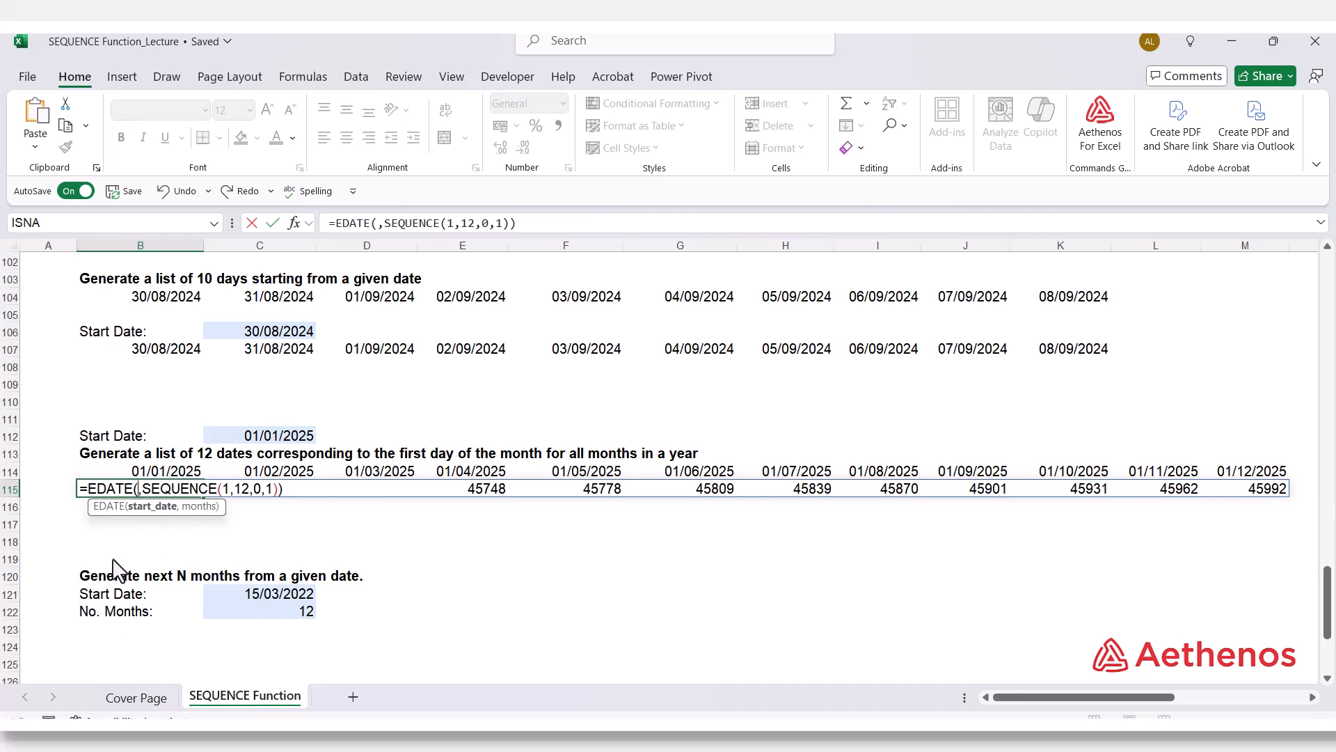
{"action": "left_click", "coordinate": [223, 434]}
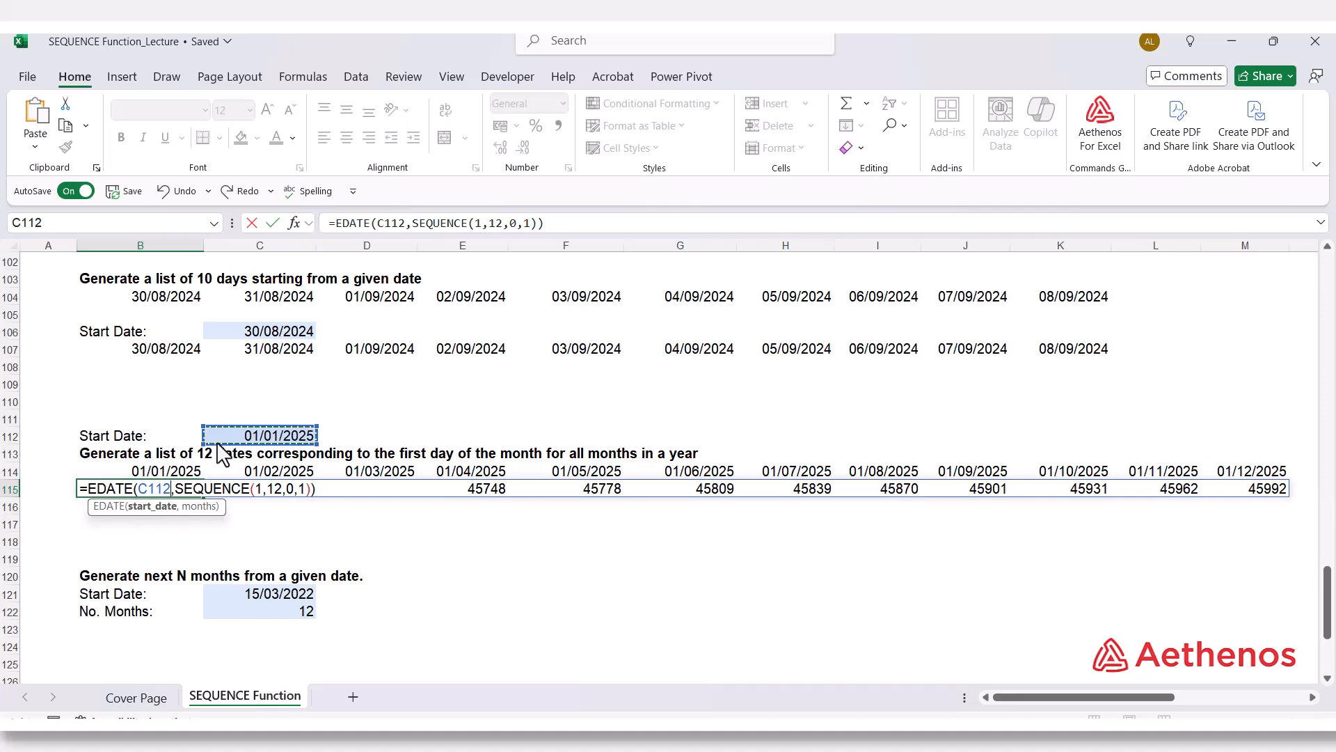
{"action": "key", "text": "Return"}
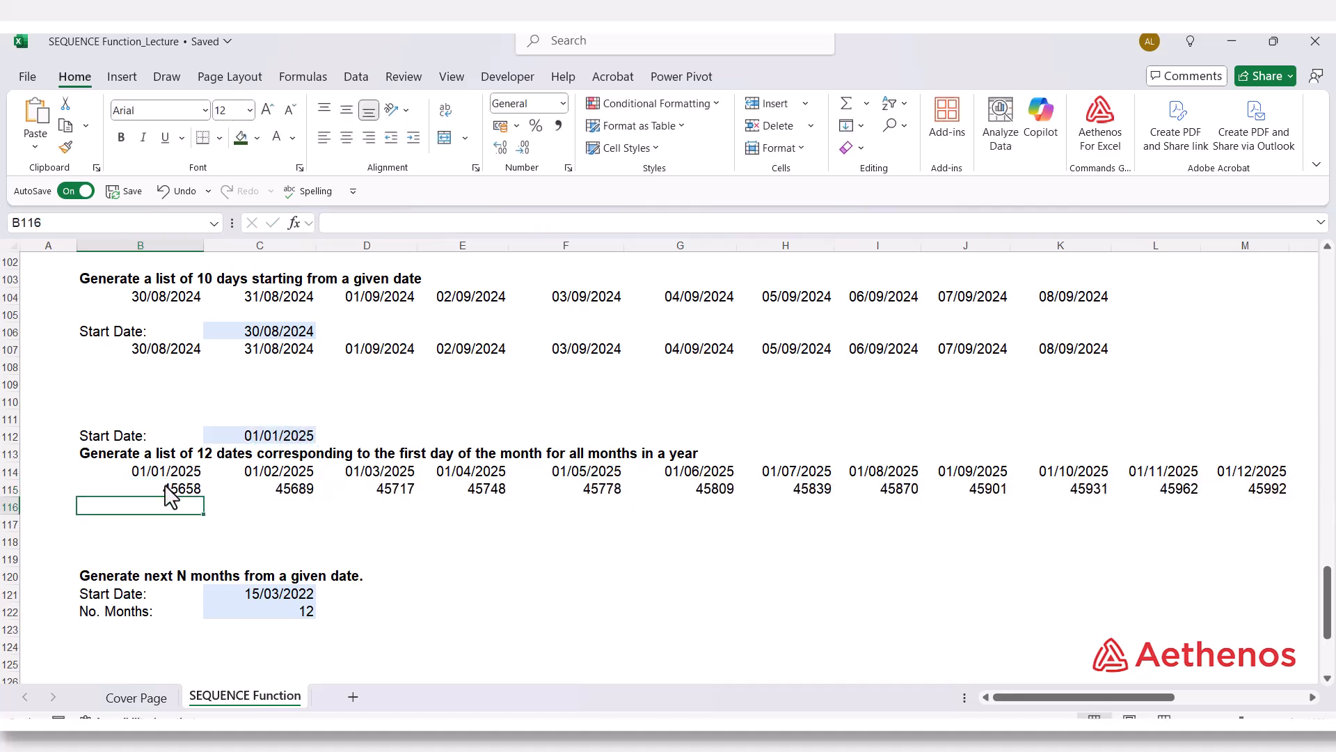
- Format the spilled monthly results in B115:M115 as Short Date
{"action": "left_click_drag", "start_coordinate": [166, 489], "coordinate": [1063, 482]}
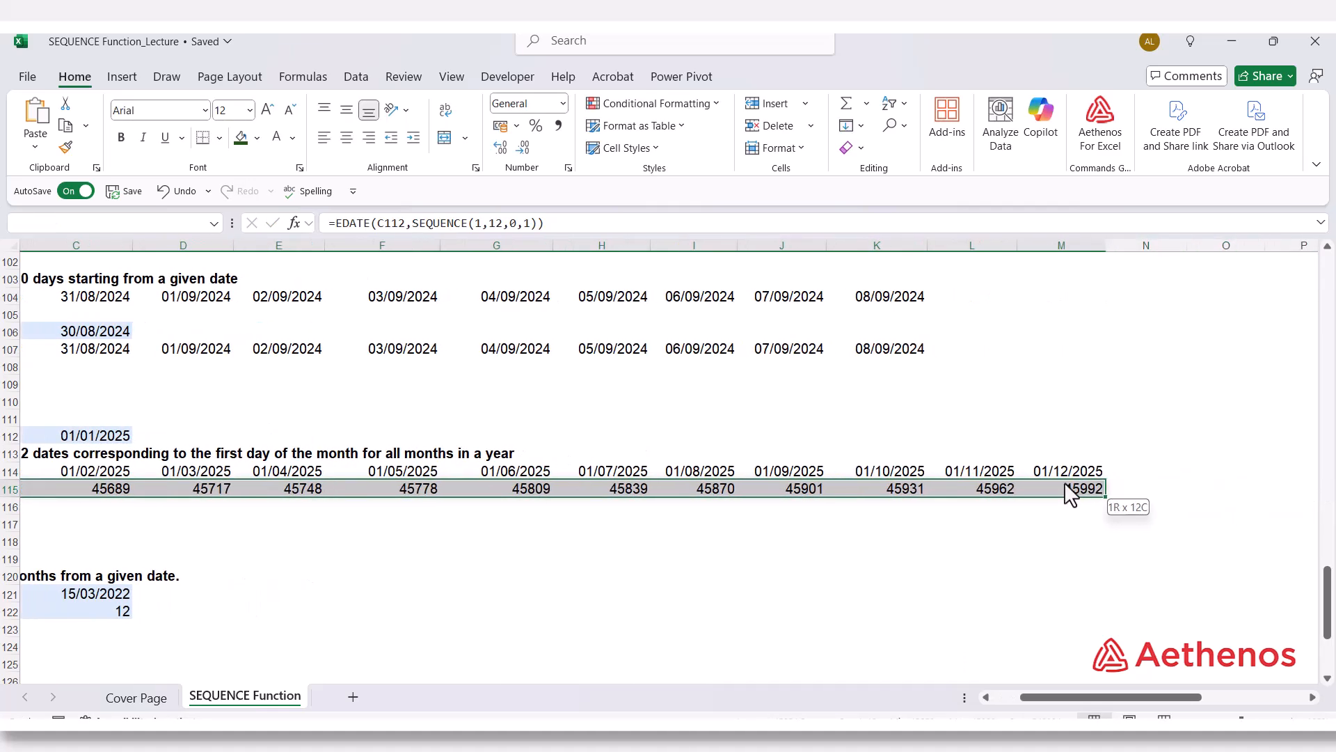
{"action": "left_click", "coordinate": [562, 104]}
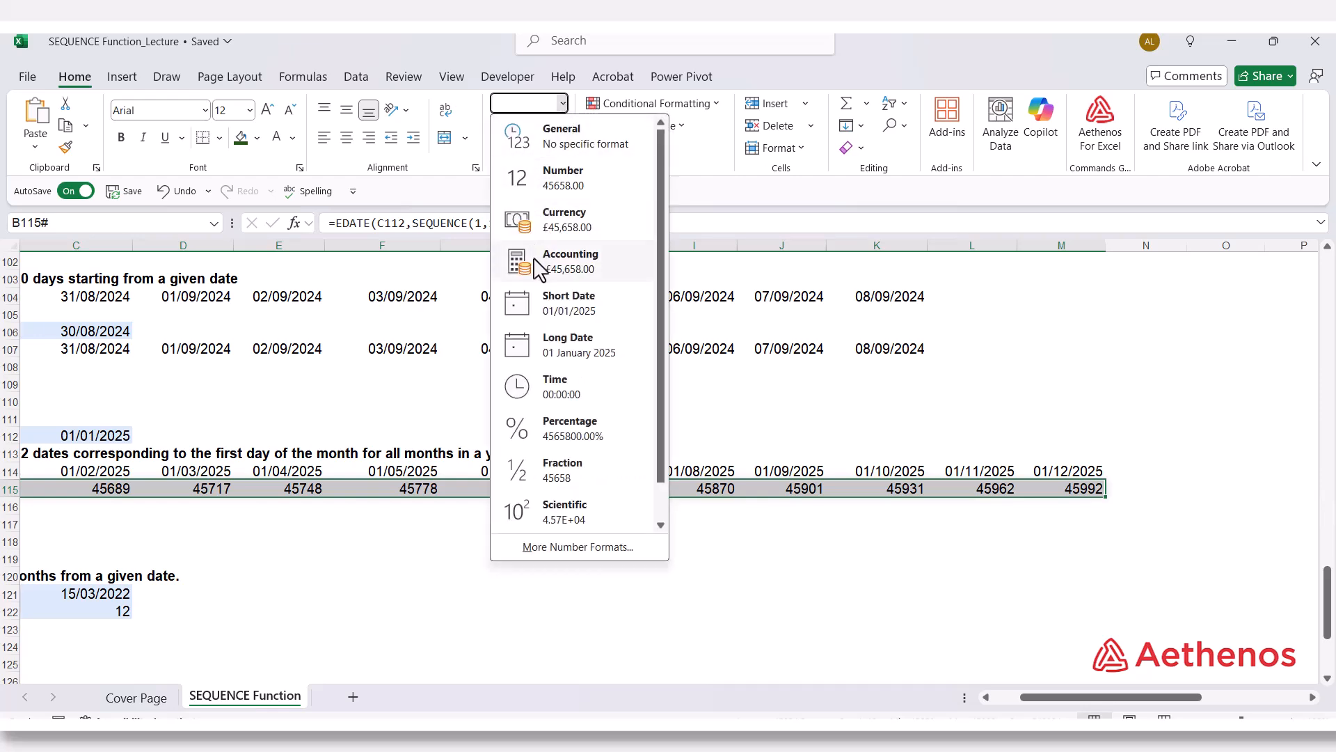
{"action": "left_click", "coordinate": [561, 304]}
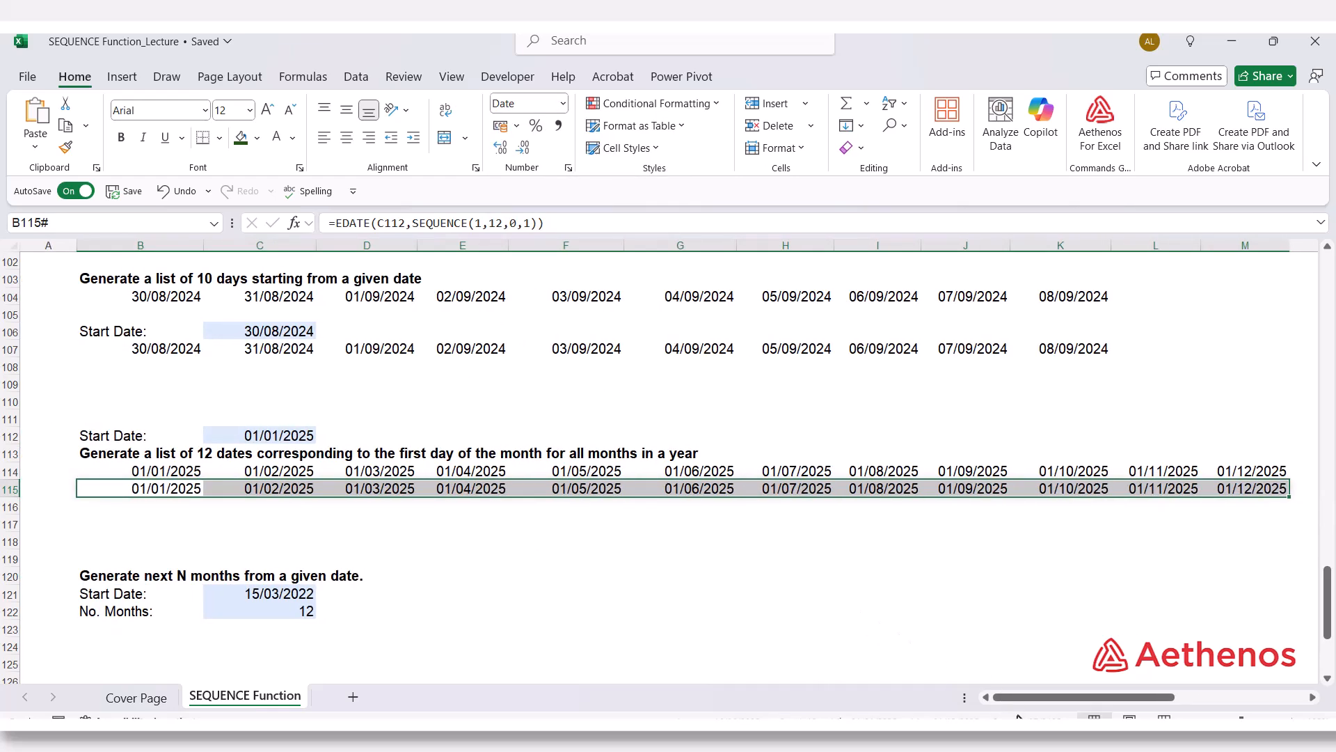
{"action": "left_click", "coordinate": [278, 488]}
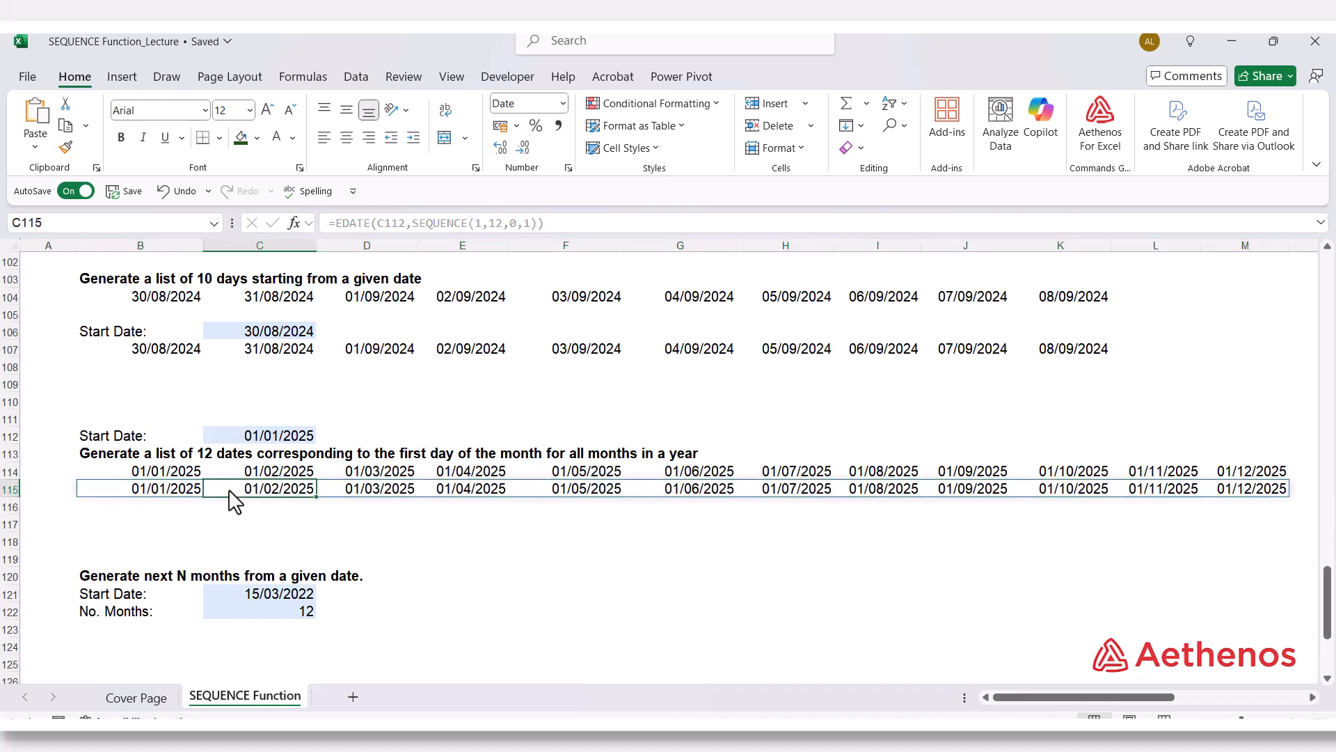
{"action": "left_click", "coordinate": [153, 520]}
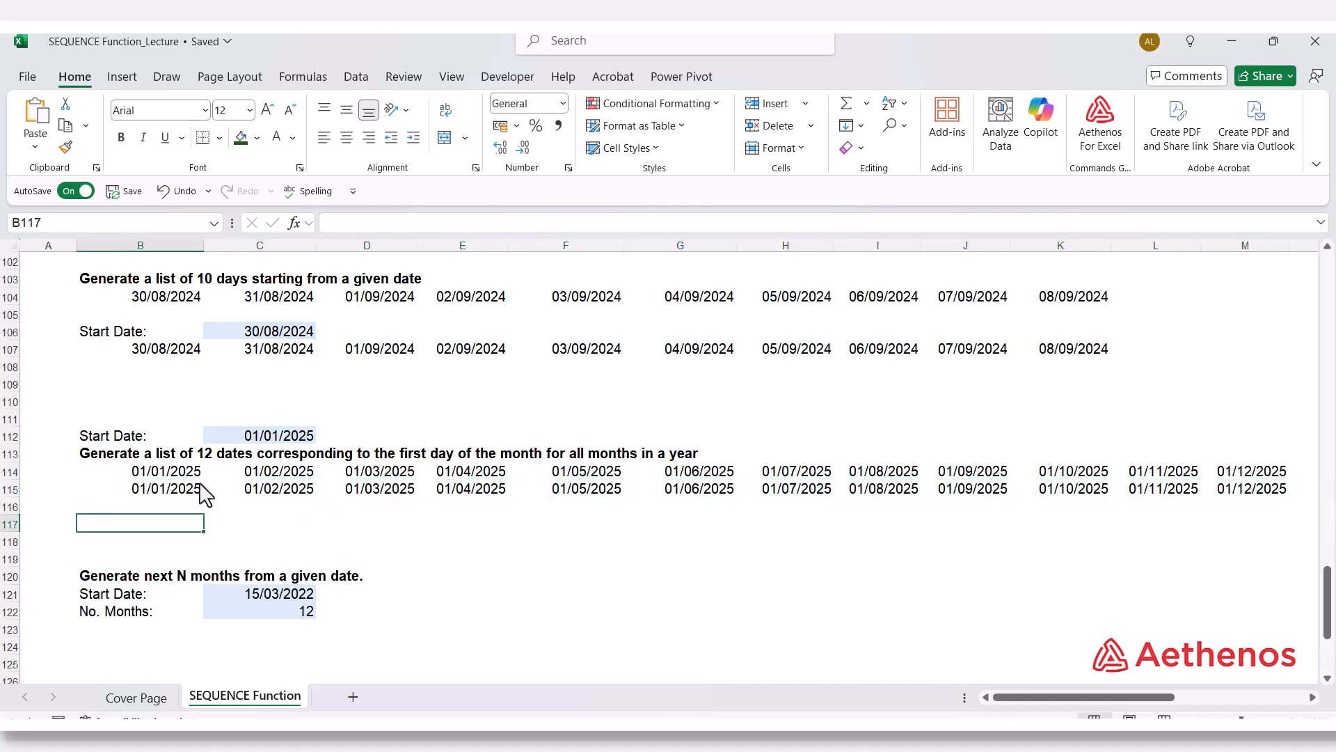
- Compare the EDATE formulas in cells B114 and B115, leaving both unchanged
{"action": "left_click", "coordinate": [179, 473]}
{"action": "double_click", "coordinate": [181, 471]}
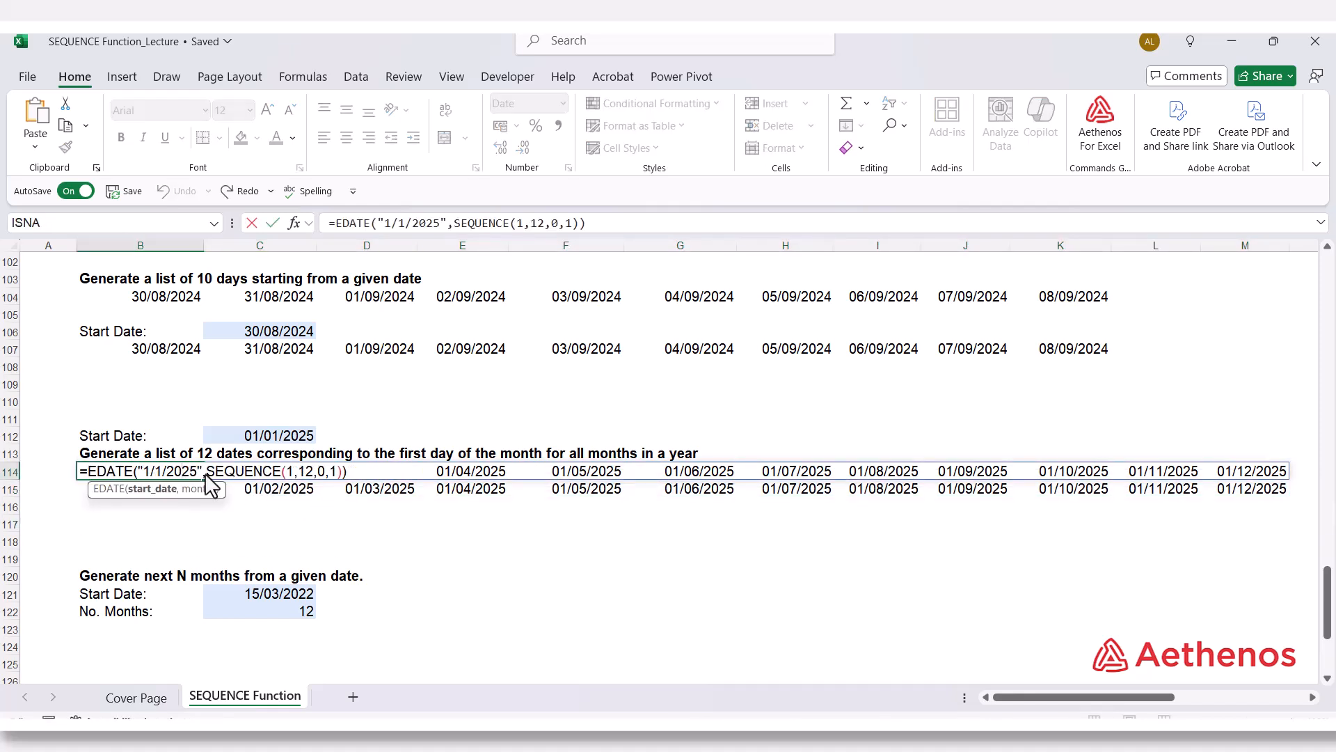
{"action": "key", "text": "Return"}
{"action": "double_click", "coordinate": [164, 488]}
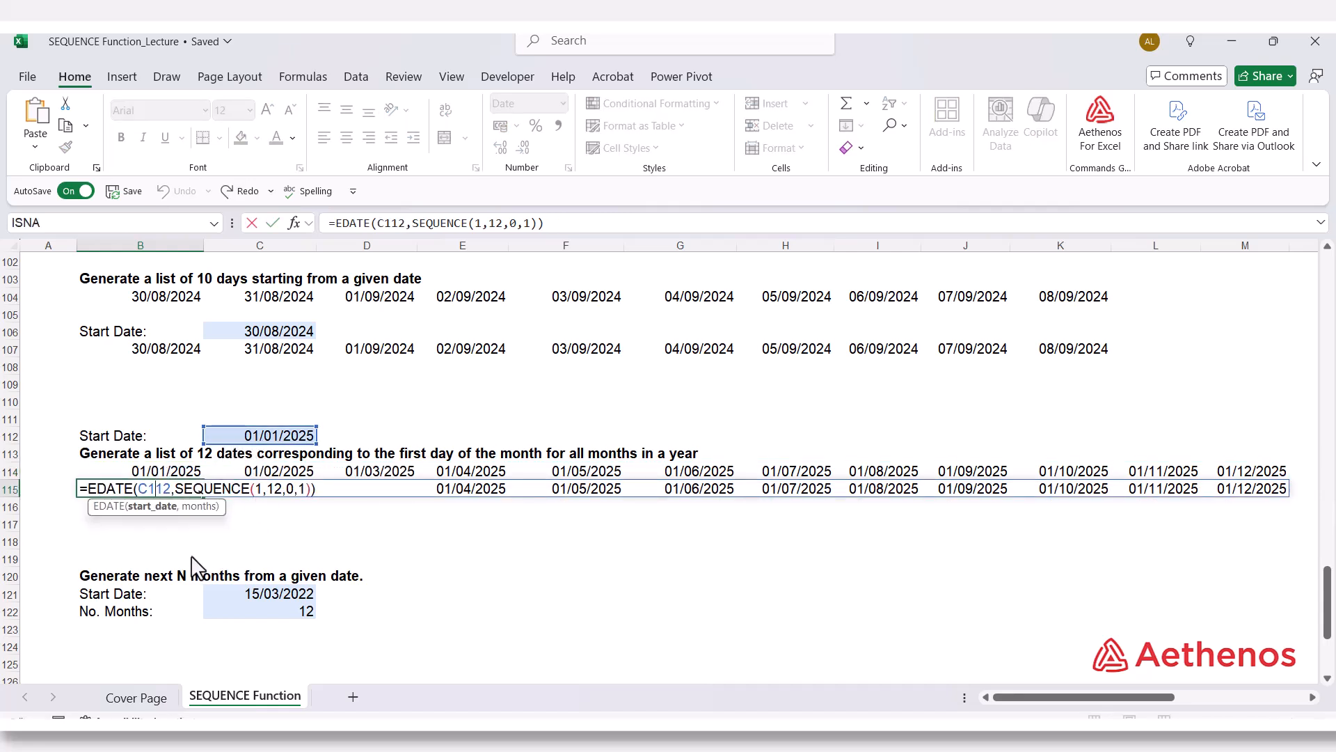
{"action": "key", "text": "Escape"}
- Review the Start Date and No. Months input cells C121 and C122 under "Generate next N months from a given date."
{"action": "scroll", "coordinate": [188, 556], "scroll_direction": "down", "scroll_amount": 4}
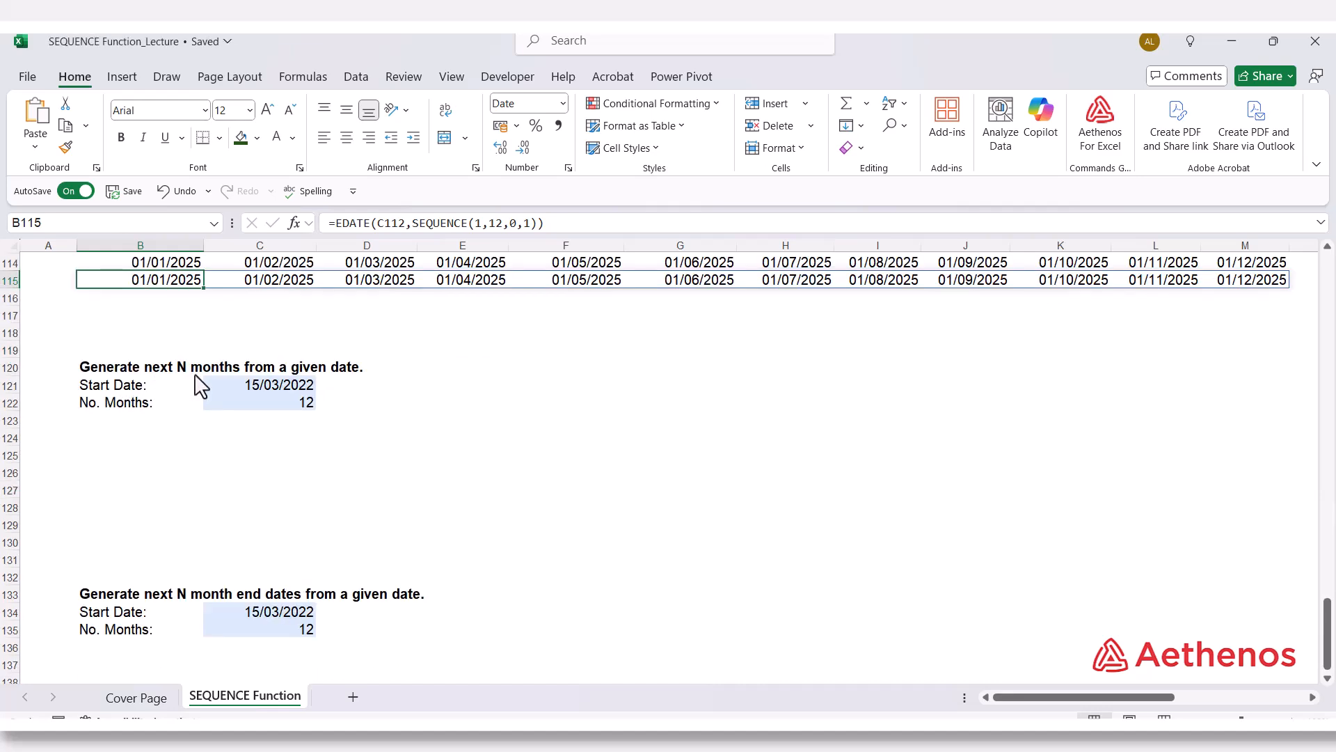
{"action": "left_click", "coordinate": [257, 389]}
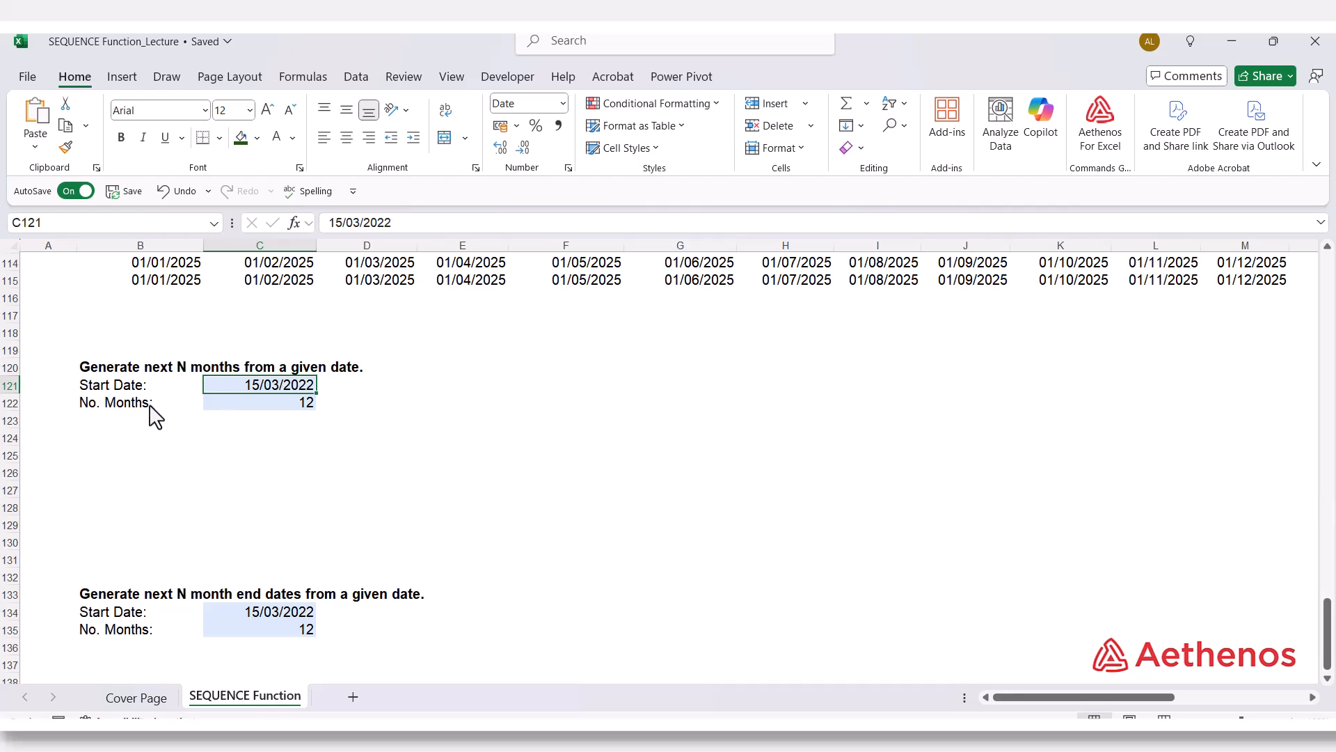
{"action": "left_click", "coordinate": [212, 406]}
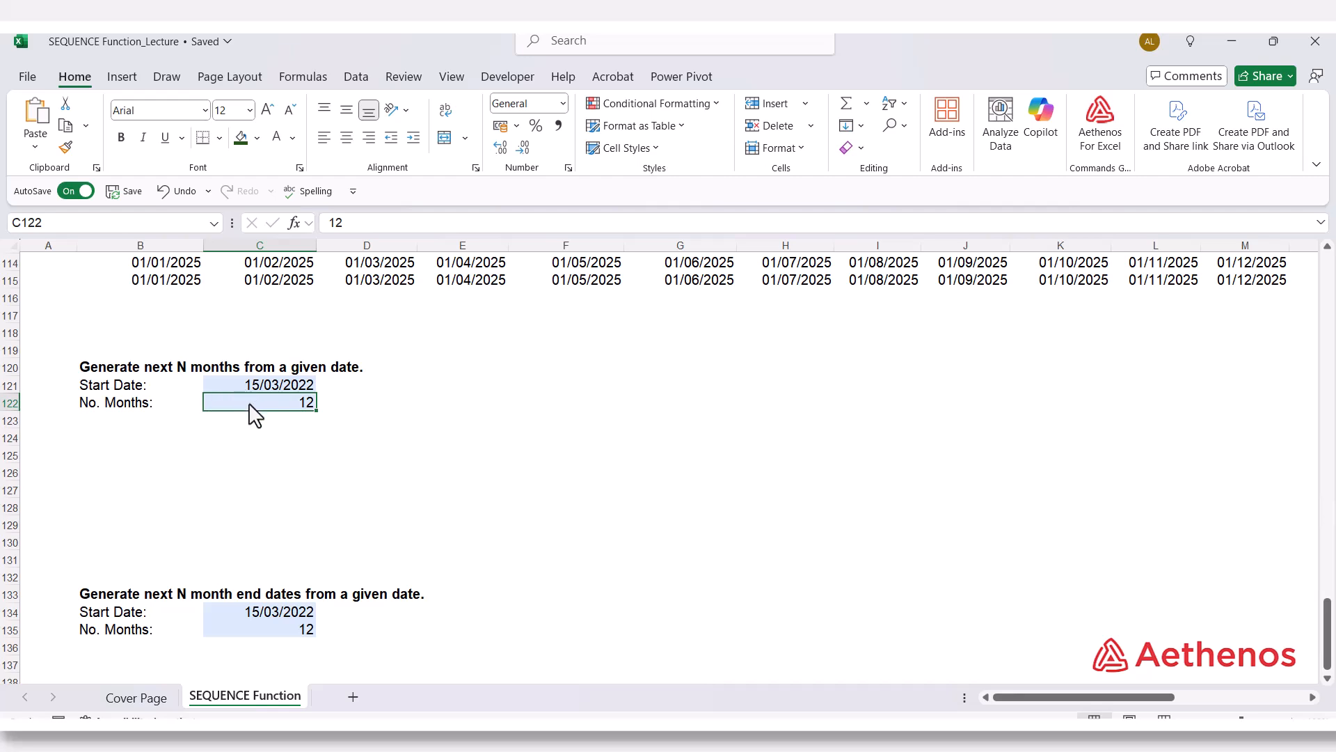
{"action": "left_click", "coordinate": [245, 382]}
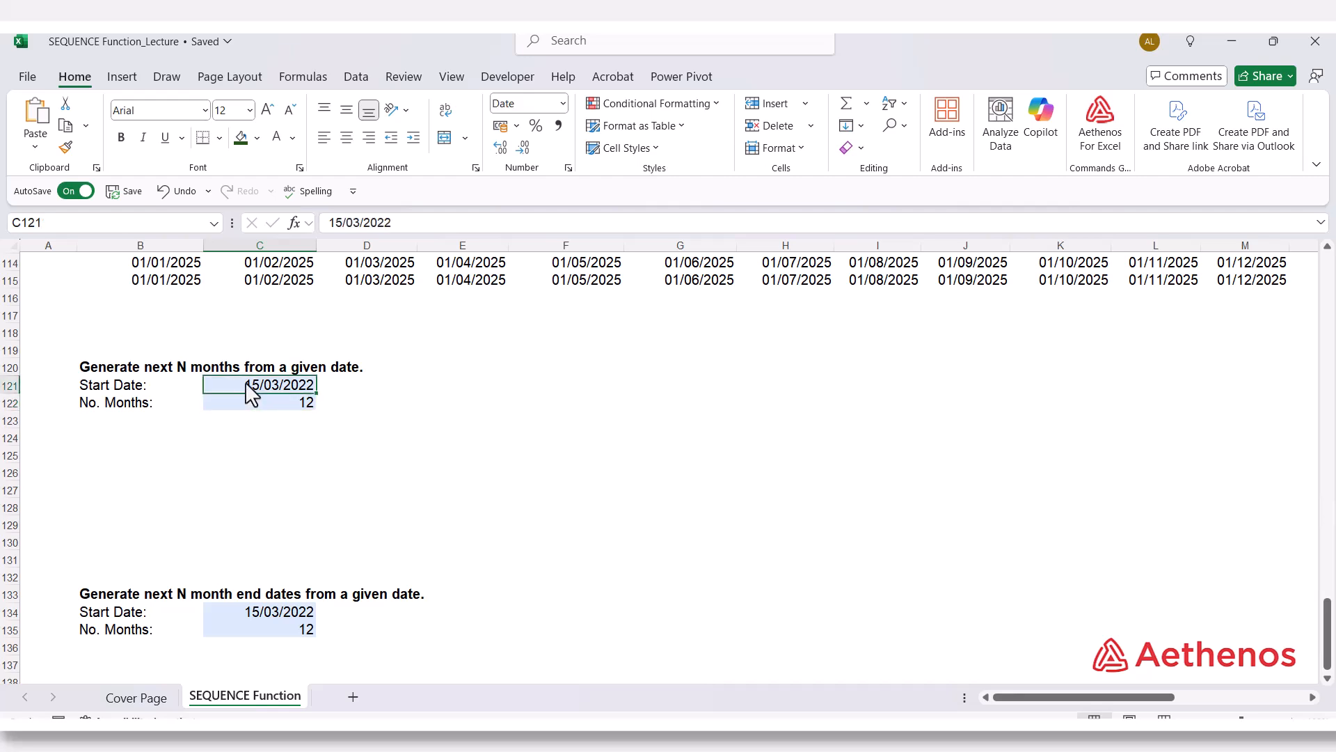
- Enter =EDATE(C121,SEQUENCE(1,C122,0,1)) in cell B124 to list the next N months from the start date
{"action": "left_click", "coordinate": [129, 440]}
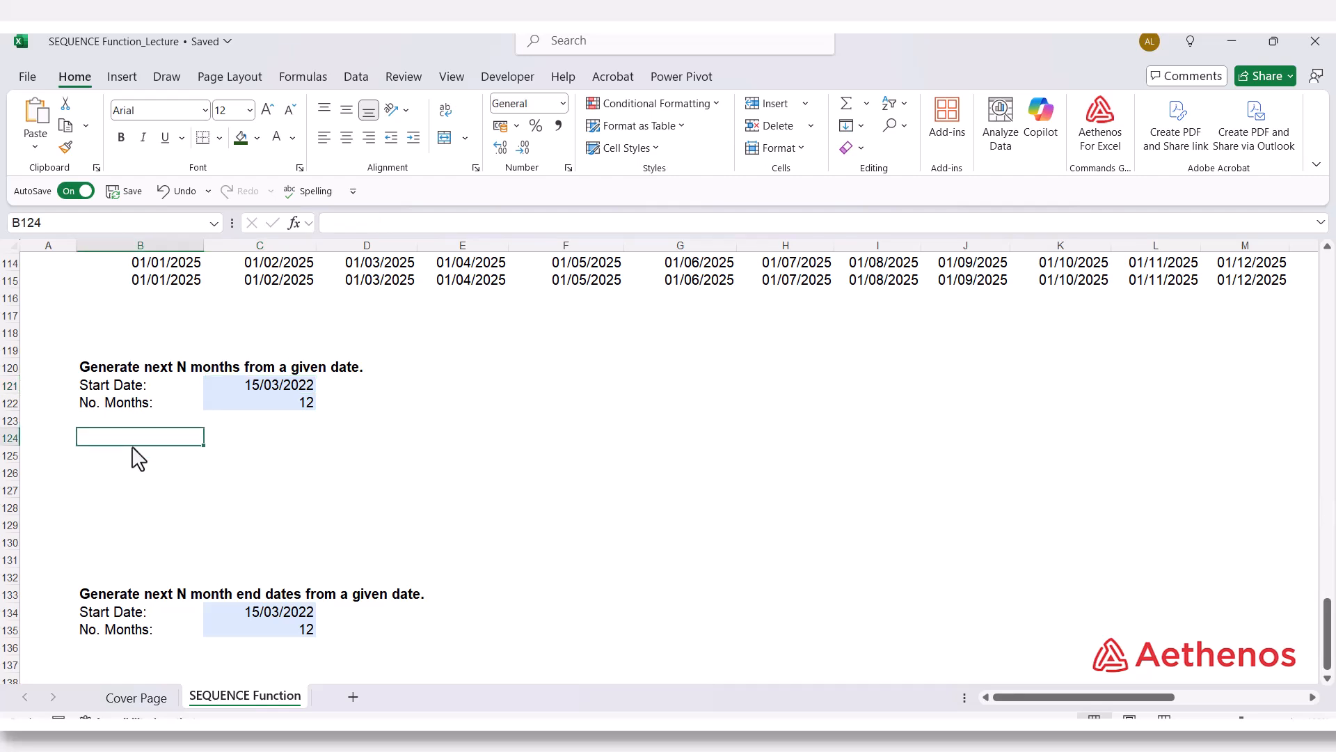
{"action": "type", "text": "=eda"}
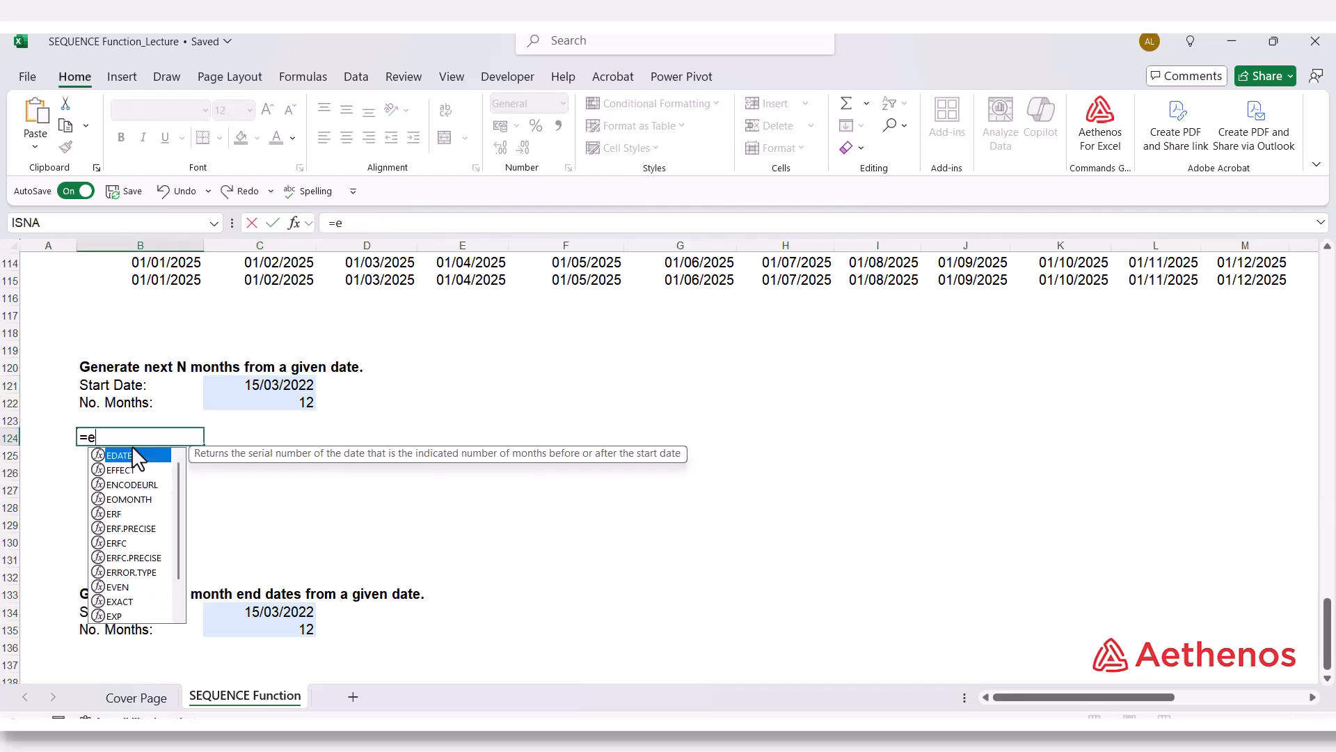
{"action": "key", "text": "Tab"}
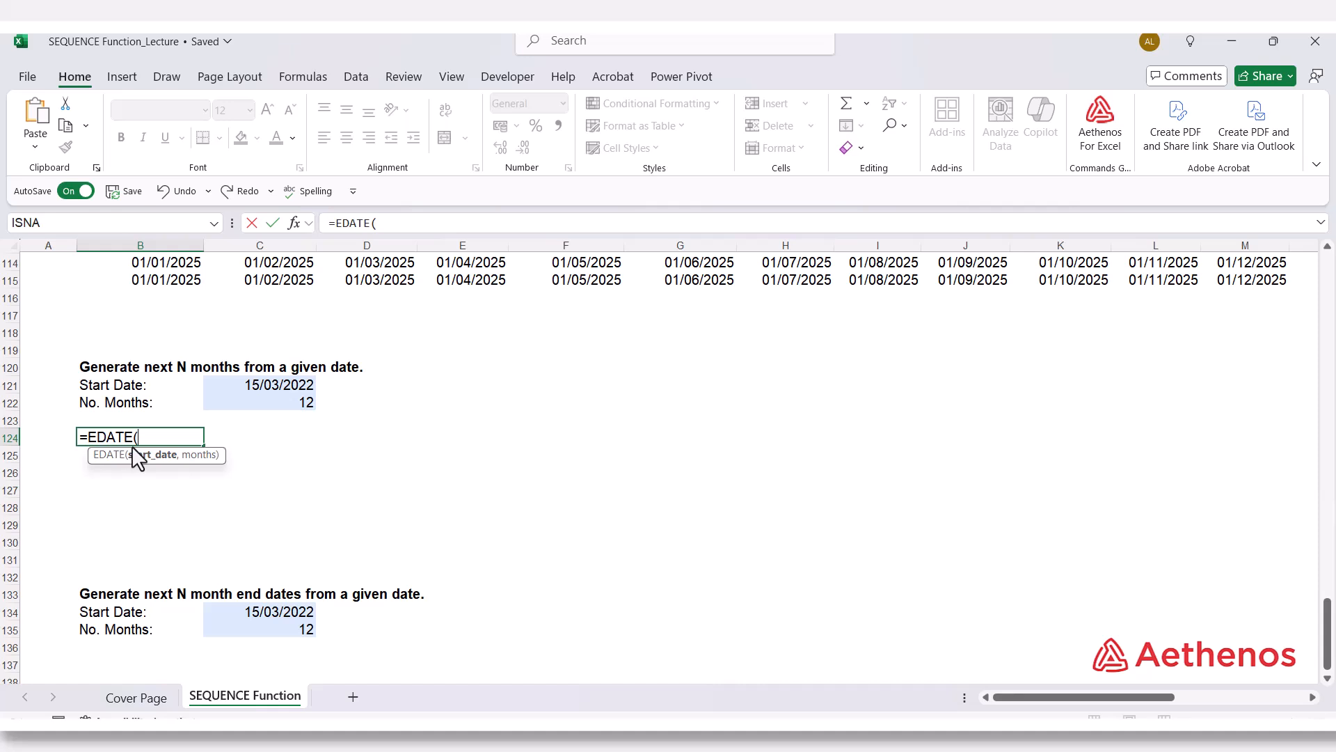
{"action": "left_click", "coordinate": [237, 382]}
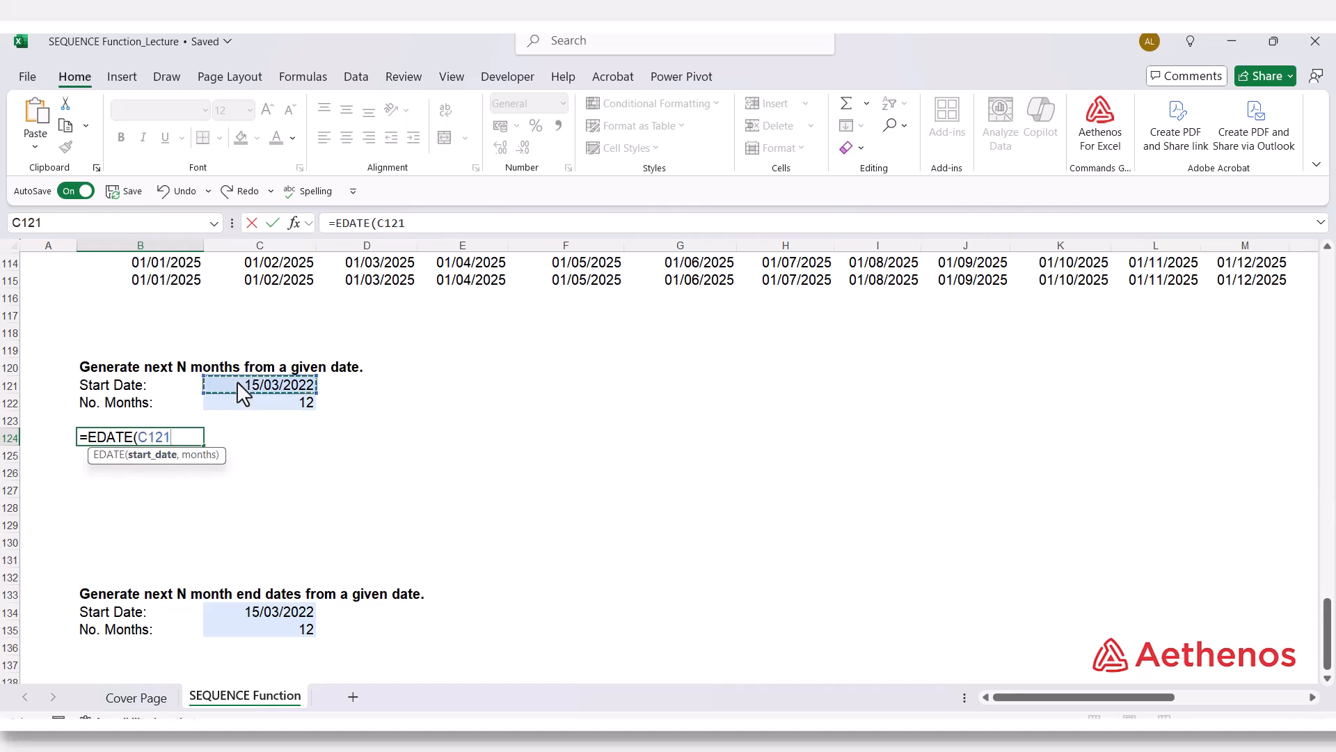
{"action": "type", "text": ","}
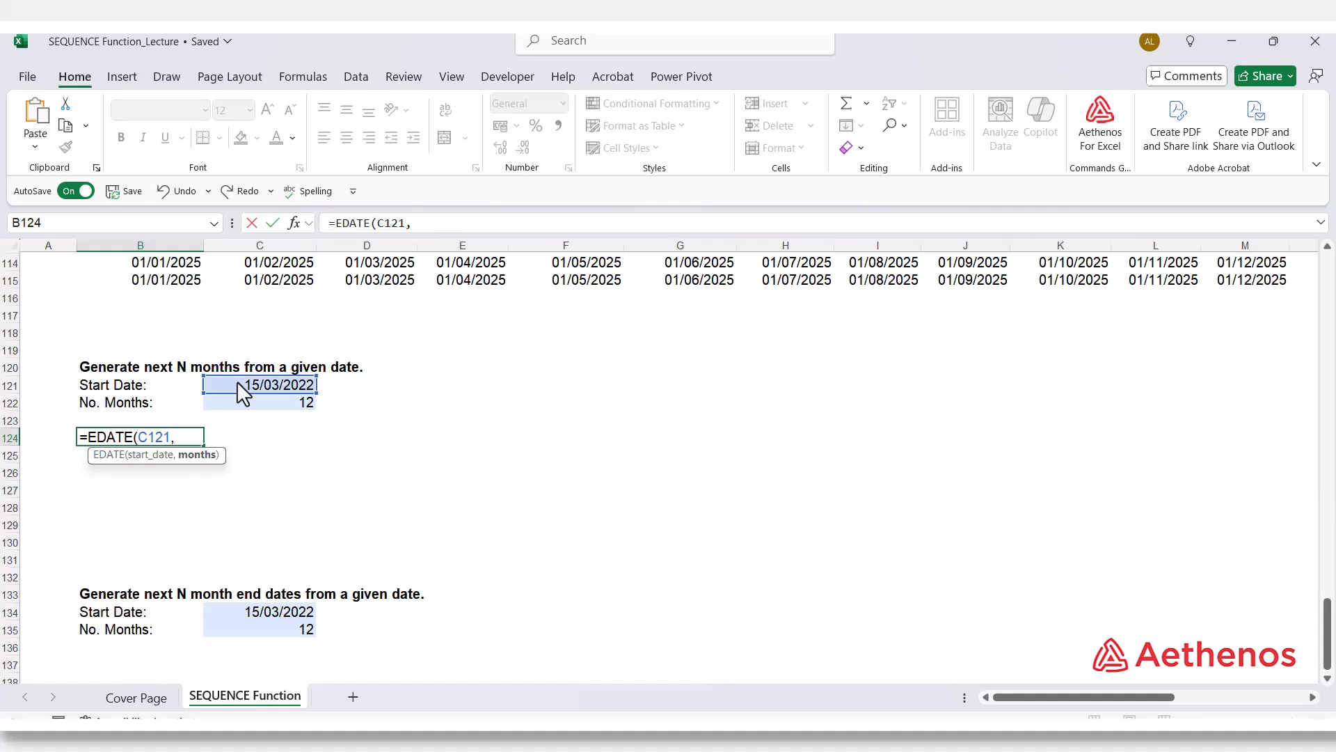
{"action": "type", "text": "seq"}
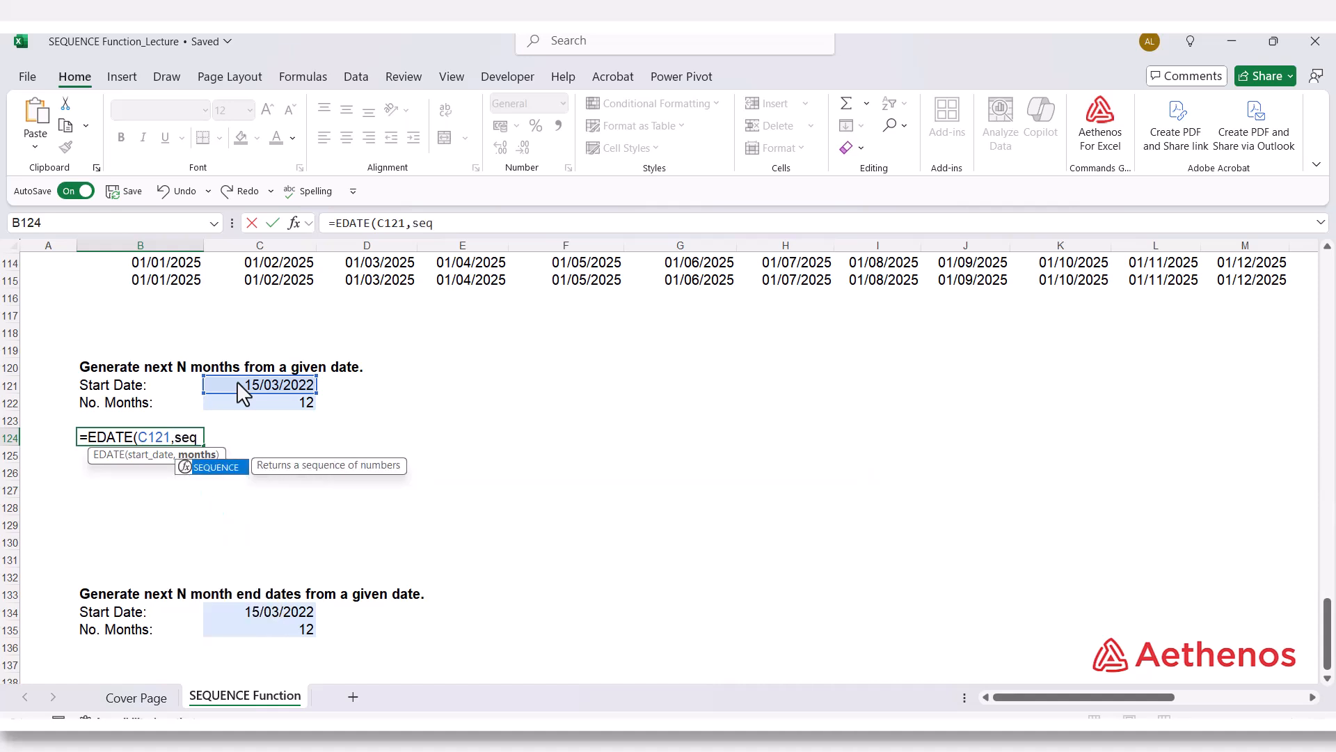
{"action": "key", "text": "Tab"}
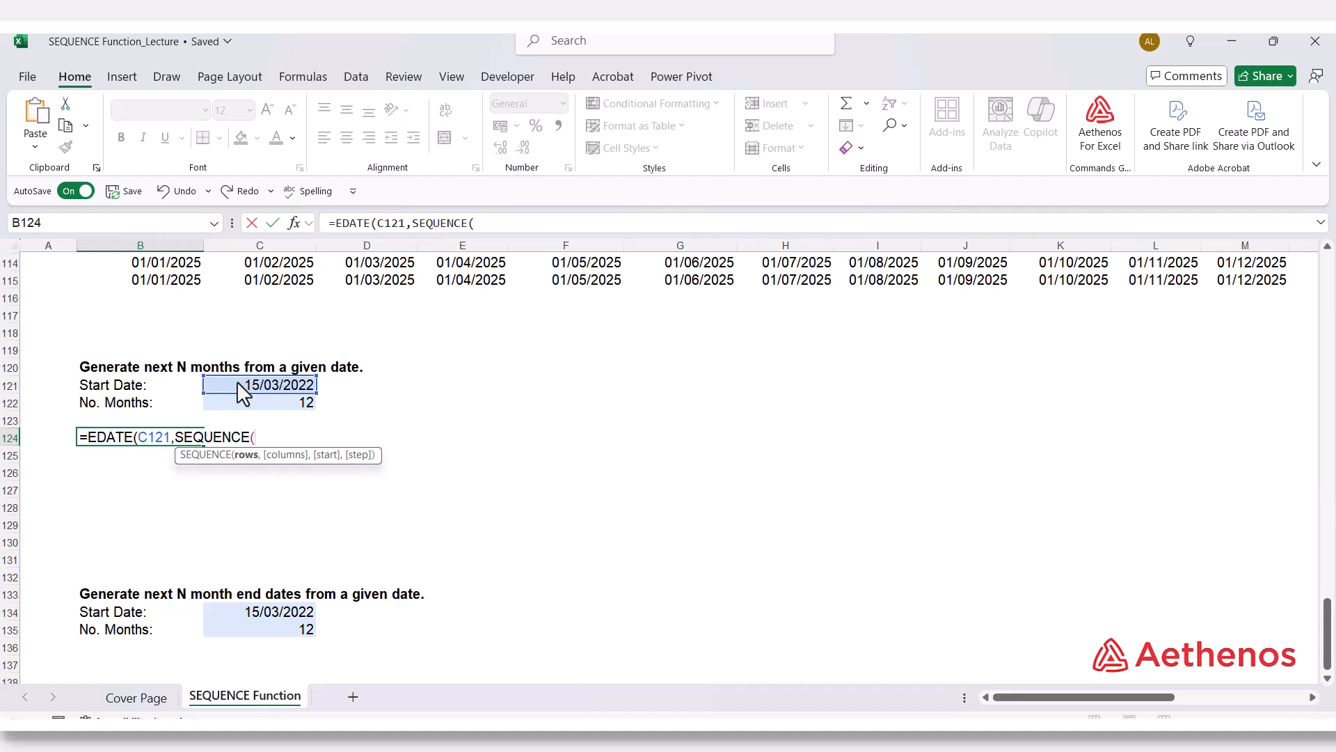
{"action": "type", "text": "1,"}
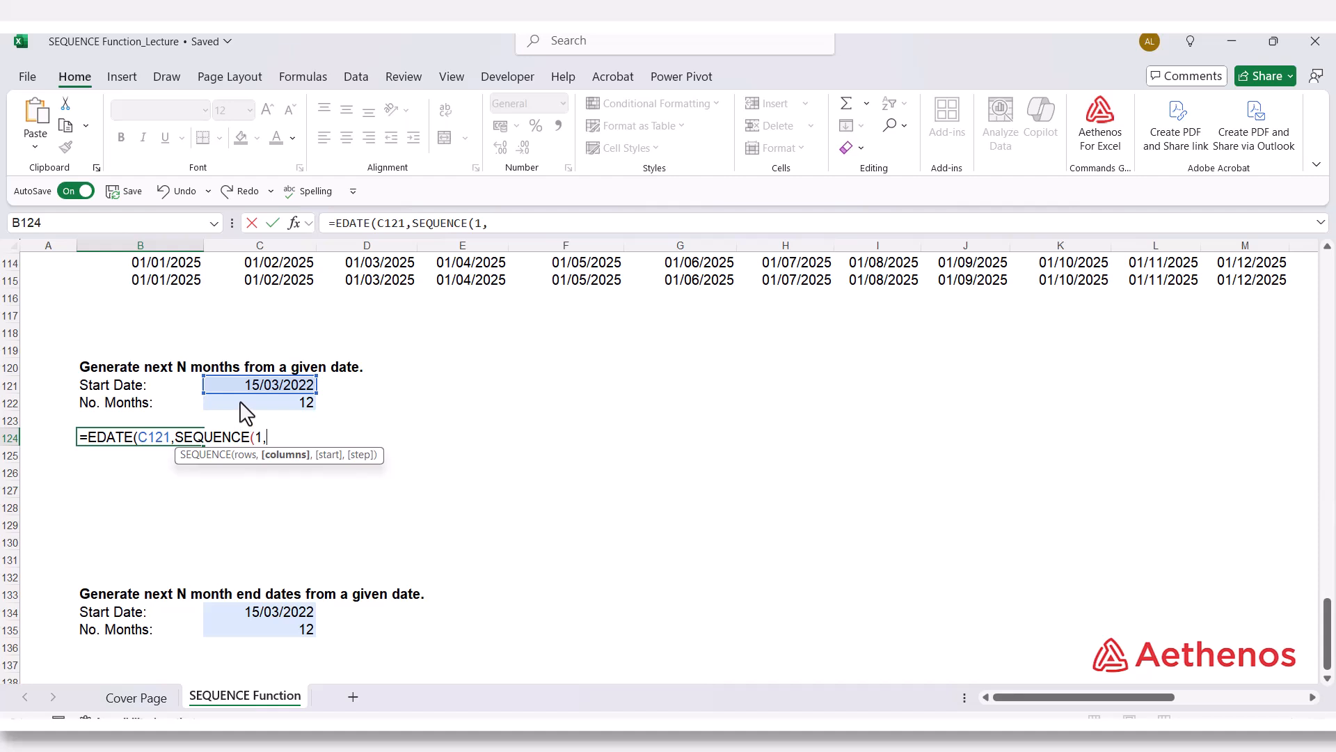
{"action": "left_click", "coordinate": [241, 403]}
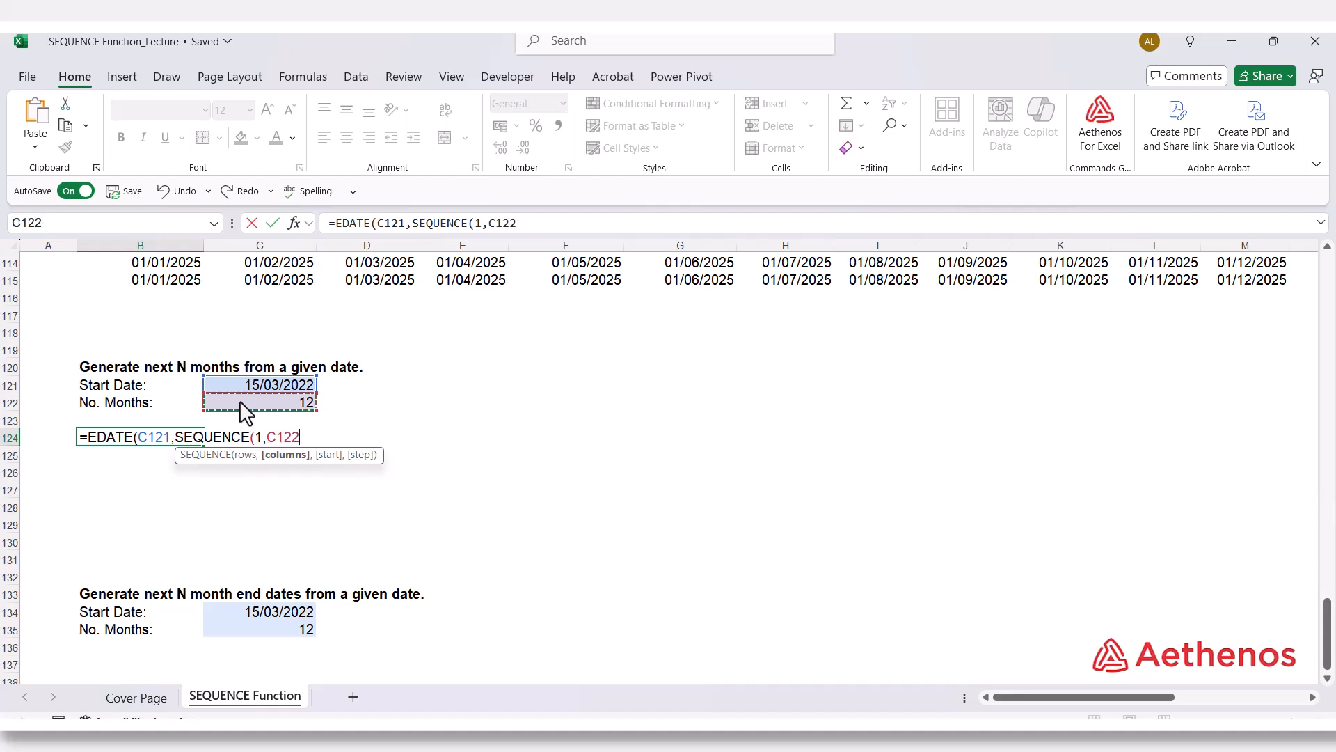
{"action": "type", "text": ","}
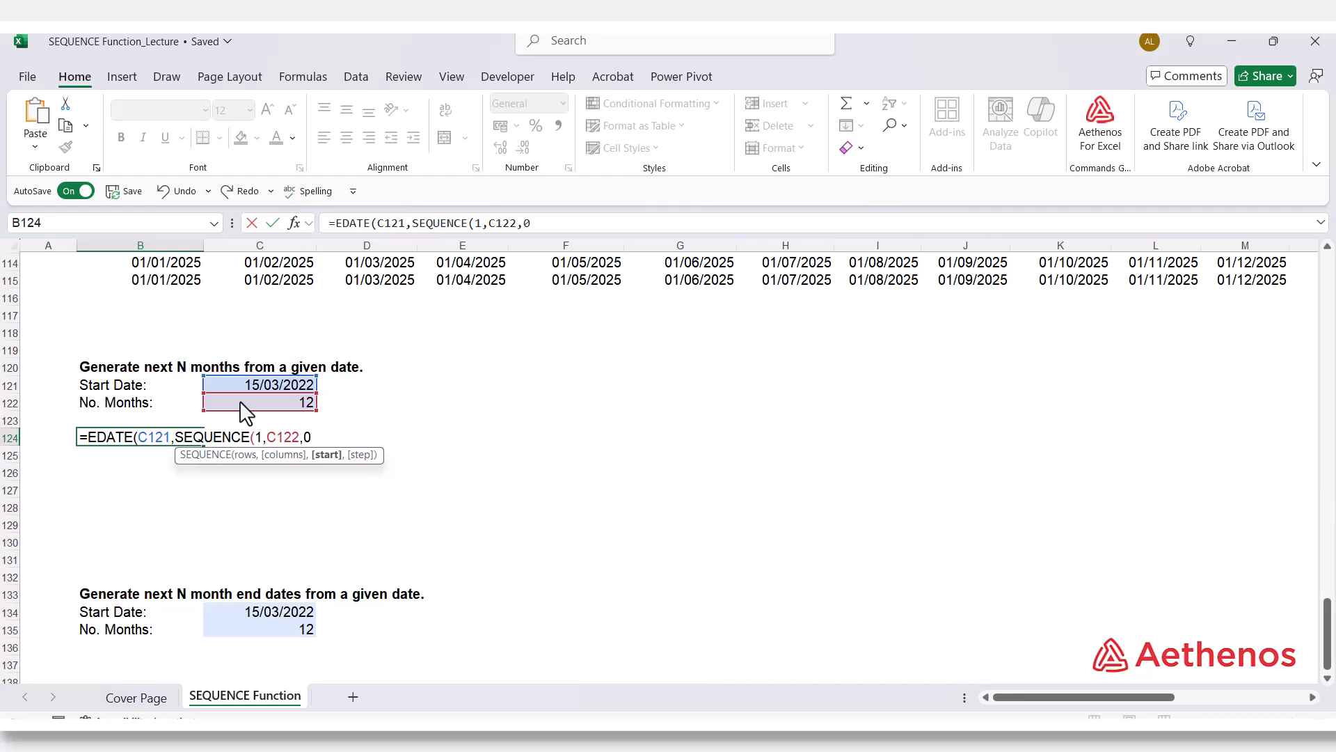
{"action": "type", "text": "0,1)"}
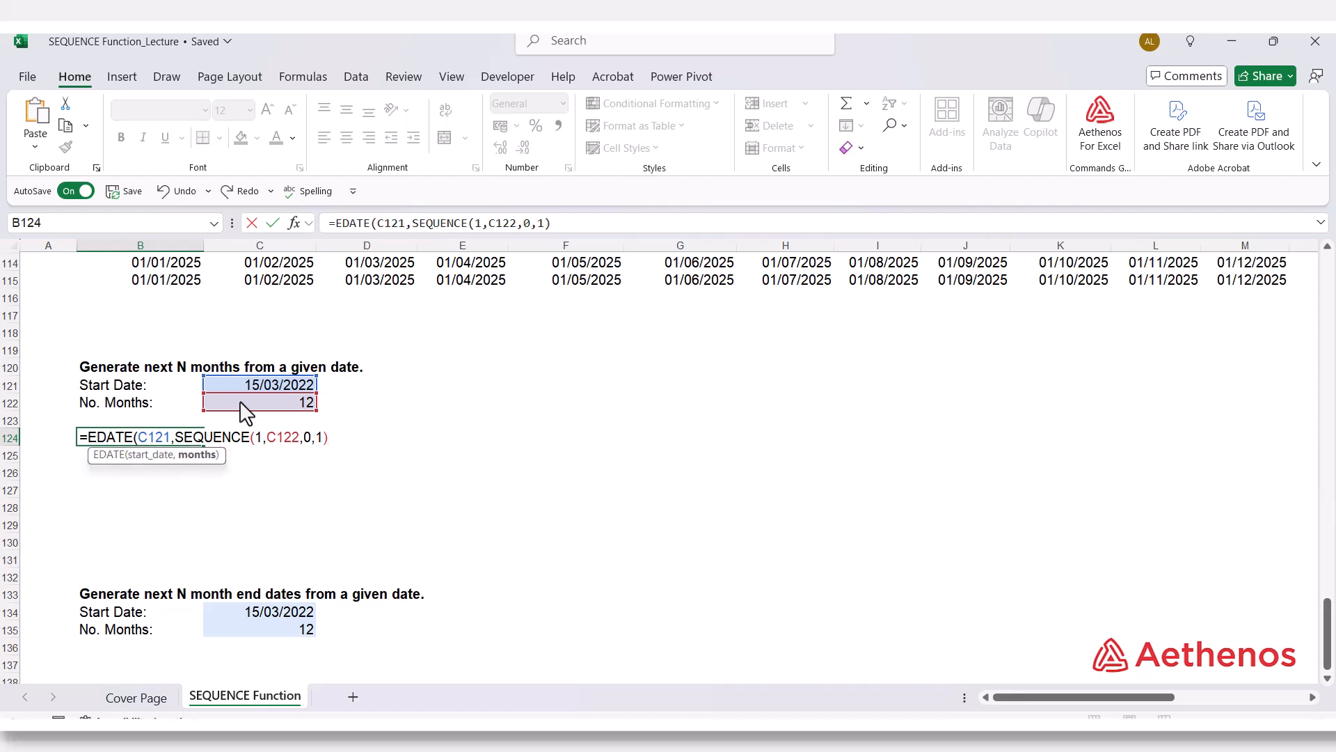
{"action": "type", "text": ")"}
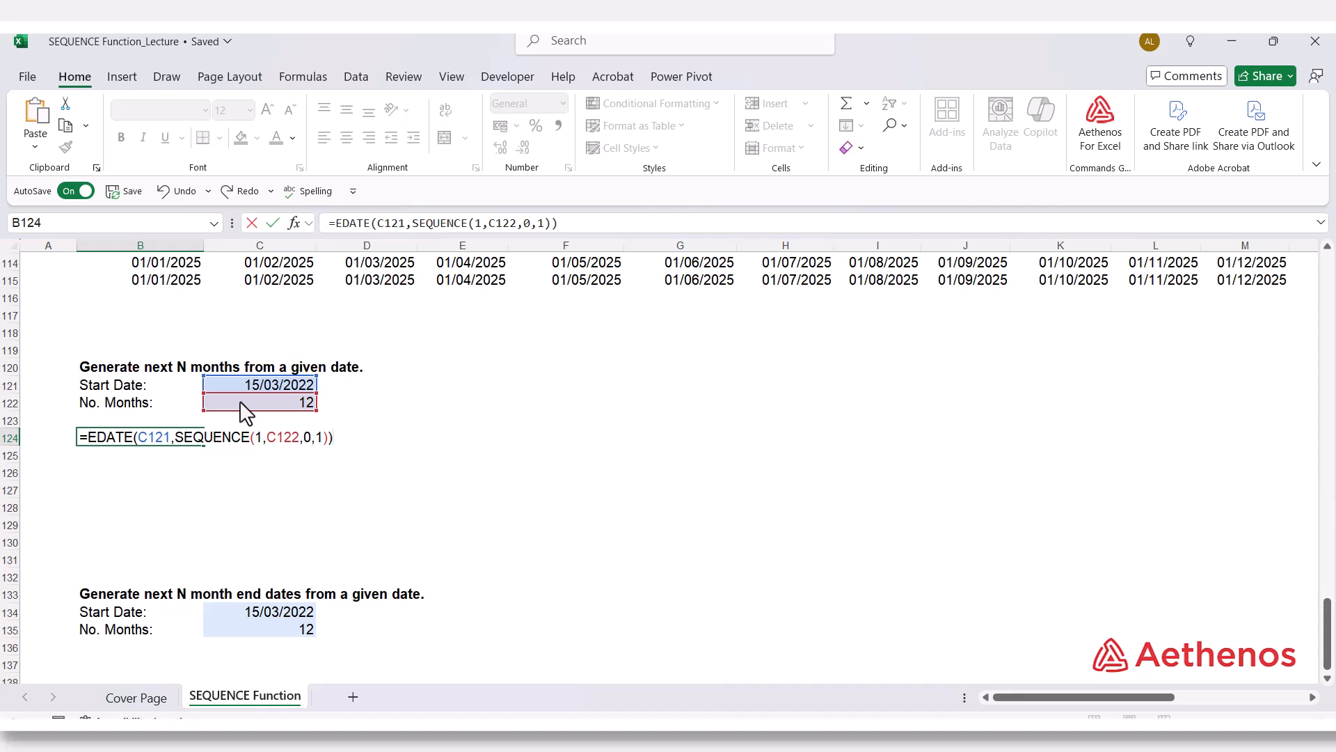
{"action": "key", "text": "Return"}
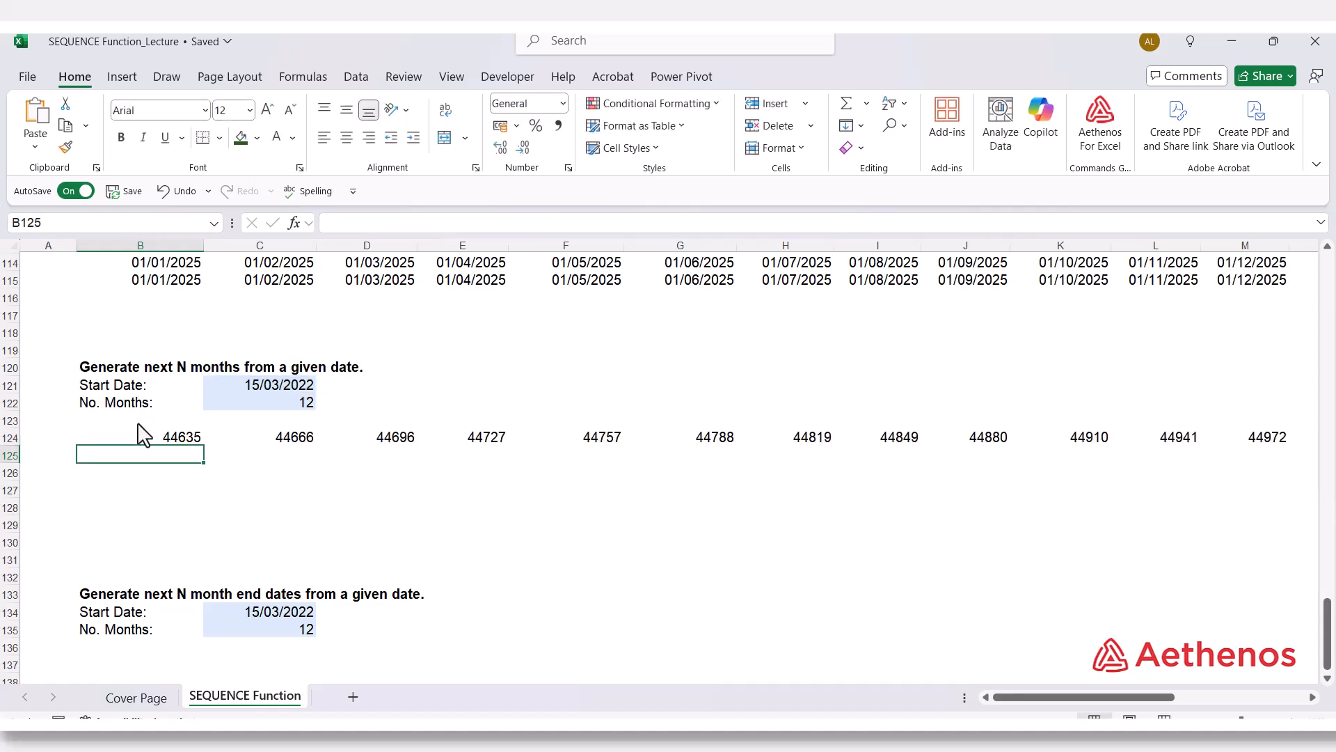
- Format the spilled results in B124:M124 as Short Date
{"action": "left_click", "coordinate": [185, 440]}
{"action": "left_click_drag", "start_coordinate": [185, 439], "coordinate": [1253, 437]}
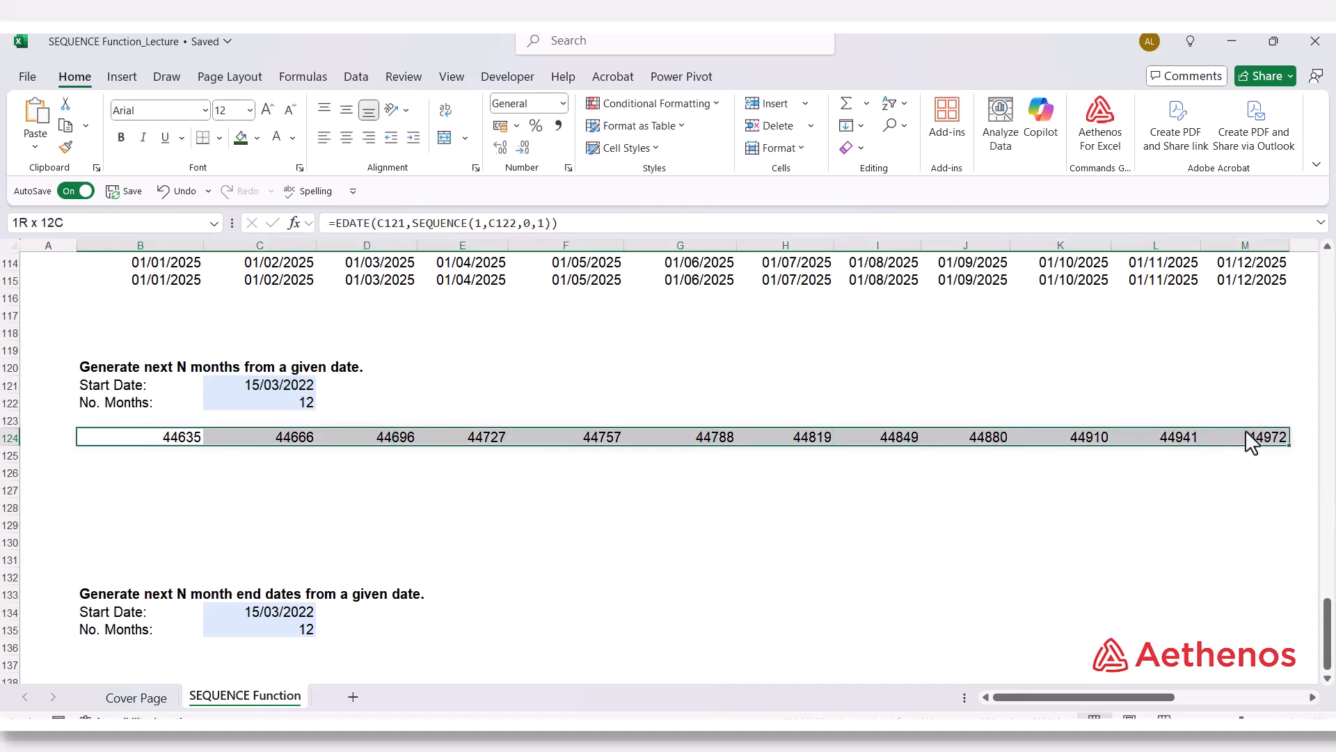
{"action": "left_click", "coordinate": [562, 104]}
{"action": "left_click", "coordinate": [562, 309]}
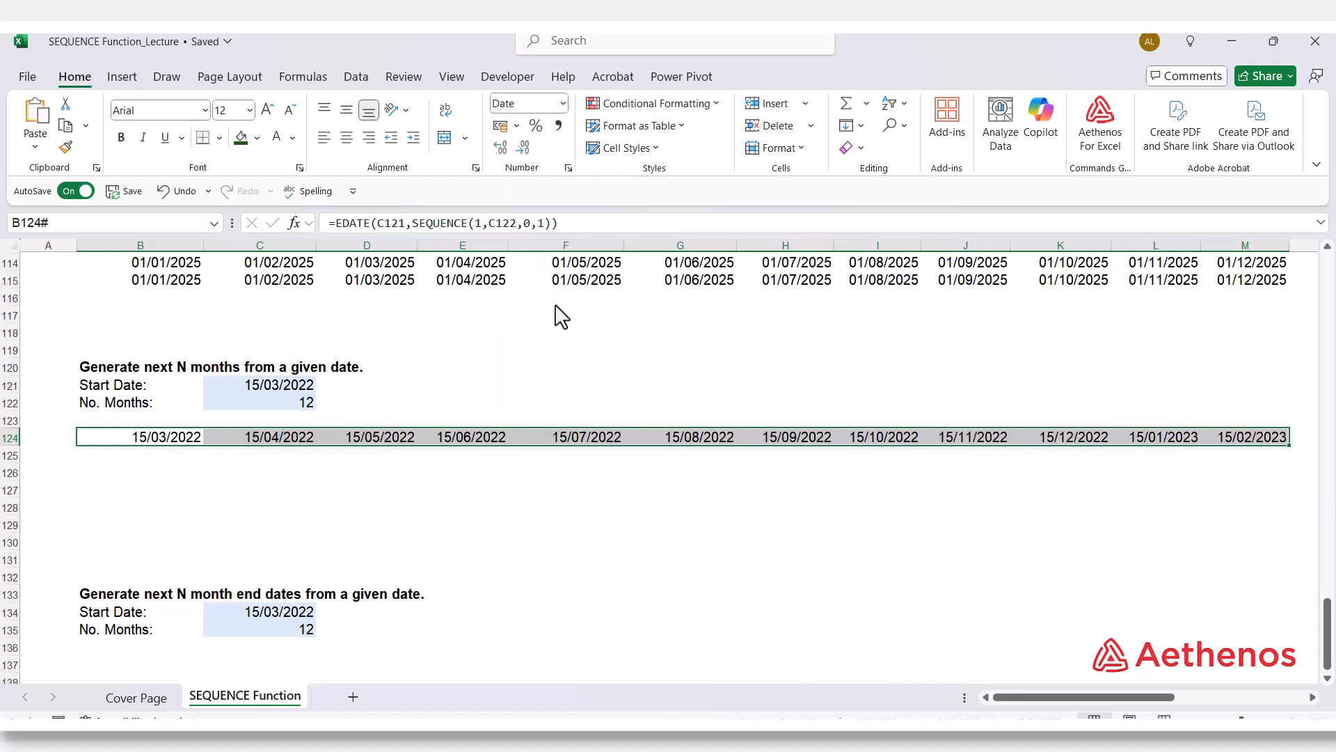
{"action": "left_click", "coordinate": [540, 510]}
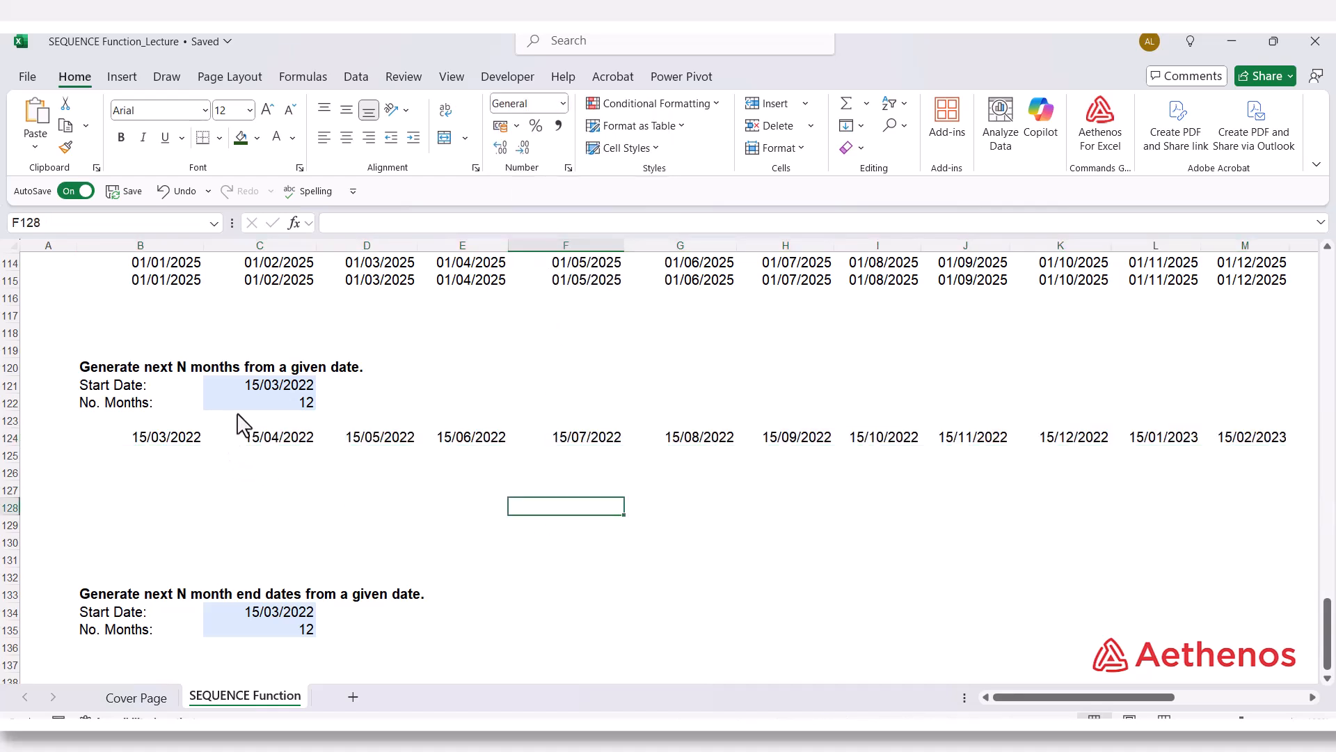
- Check the start date in C121 against the individual monthly dates in C124:F124
{"action": "left_click", "coordinate": [261, 390]}
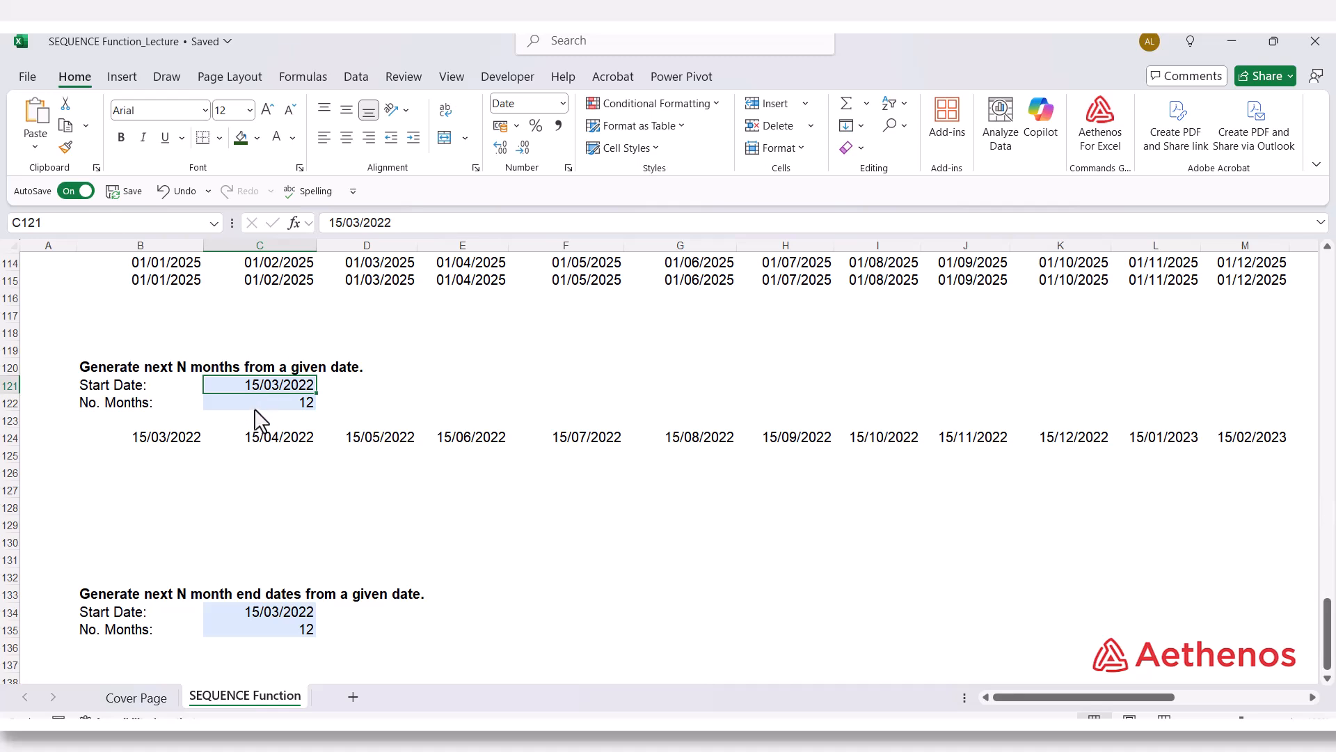
{"action": "left_click", "coordinate": [286, 443]}
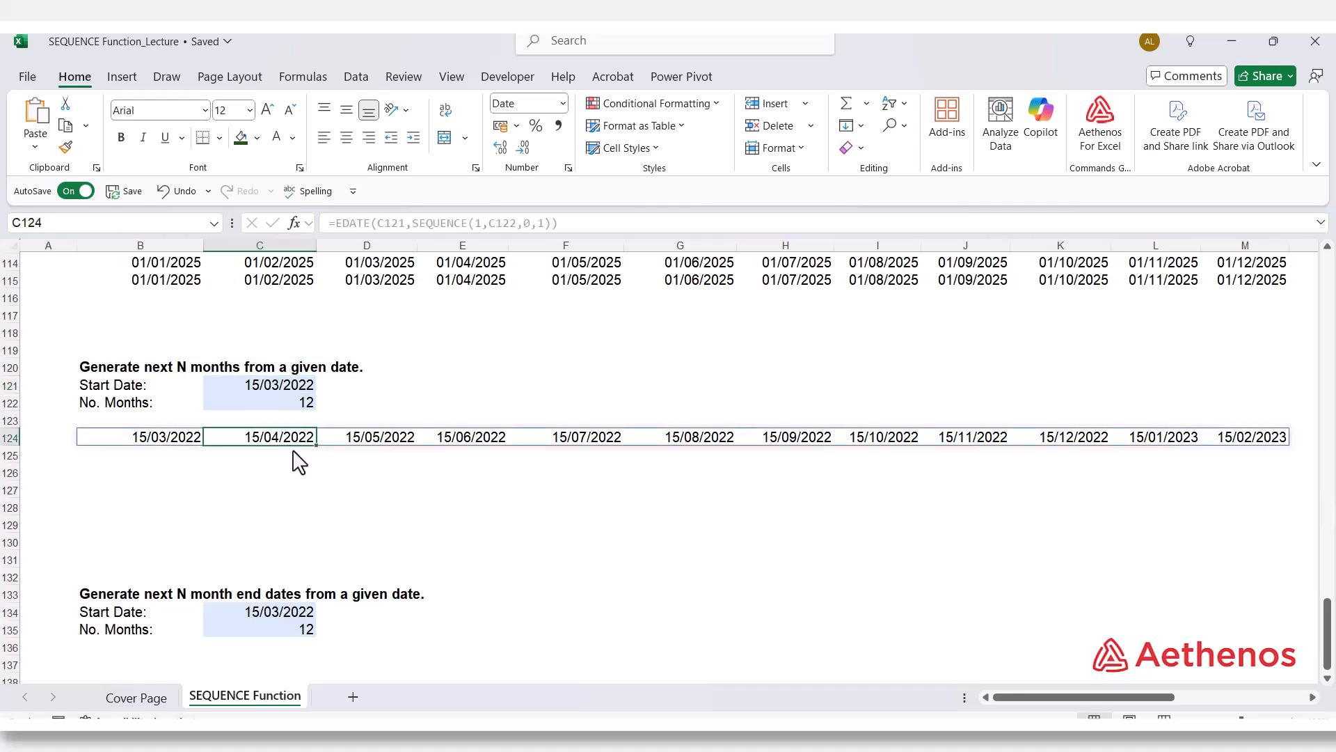
{"action": "left_click", "coordinate": [401, 442]}
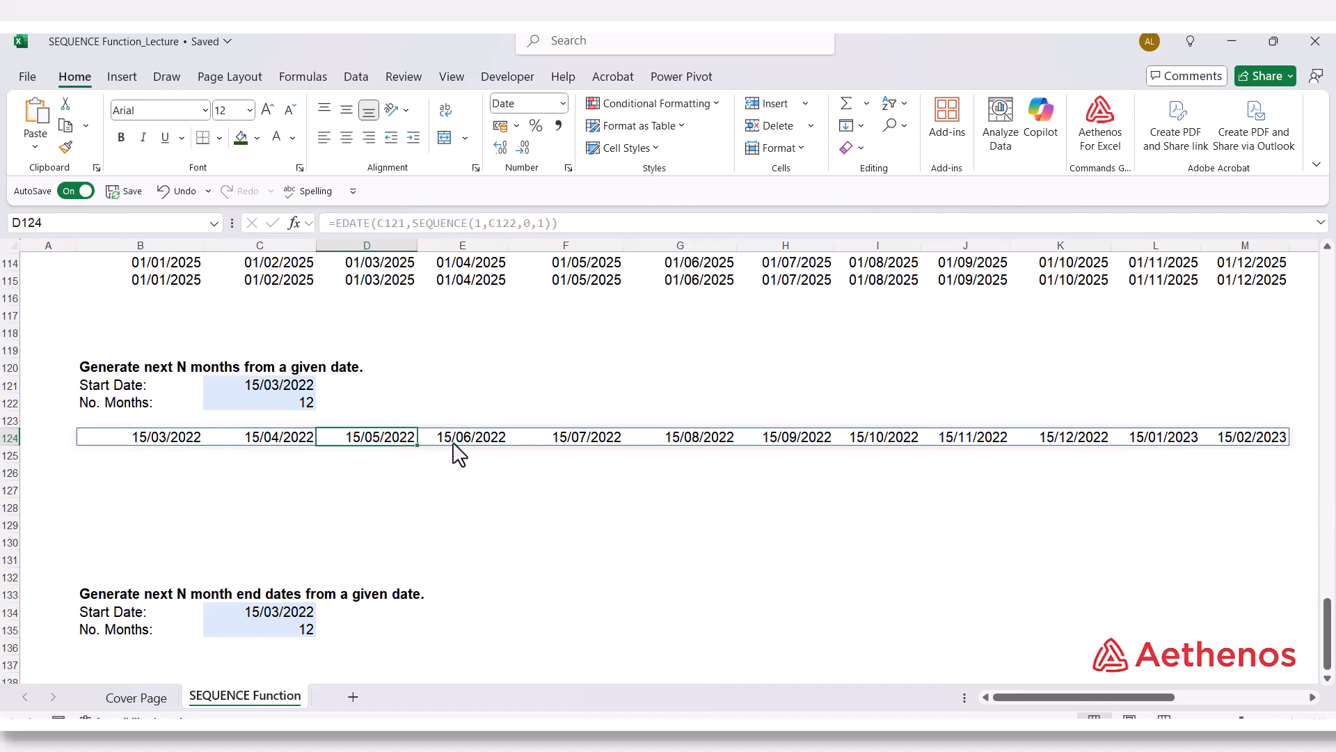
{"action": "left_click", "coordinate": [489, 442]}
{"action": "left_click", "coordinate": [595, 452]}
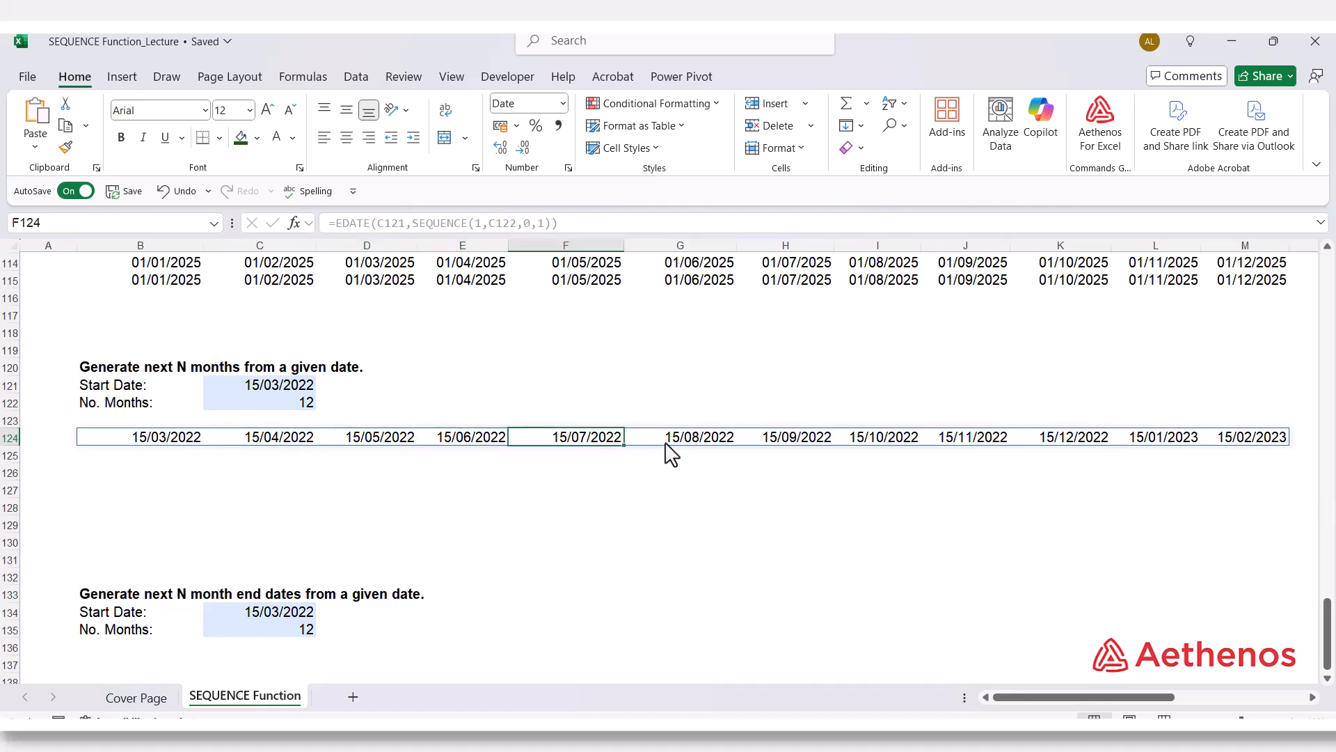
- Check the remaining monthly dates in G124:K124 and the EDATE formula in B124
{"action": "left_click", "coordinate": [722, 451]}
{"action": "left_click", "coordinate": [808, 448]}
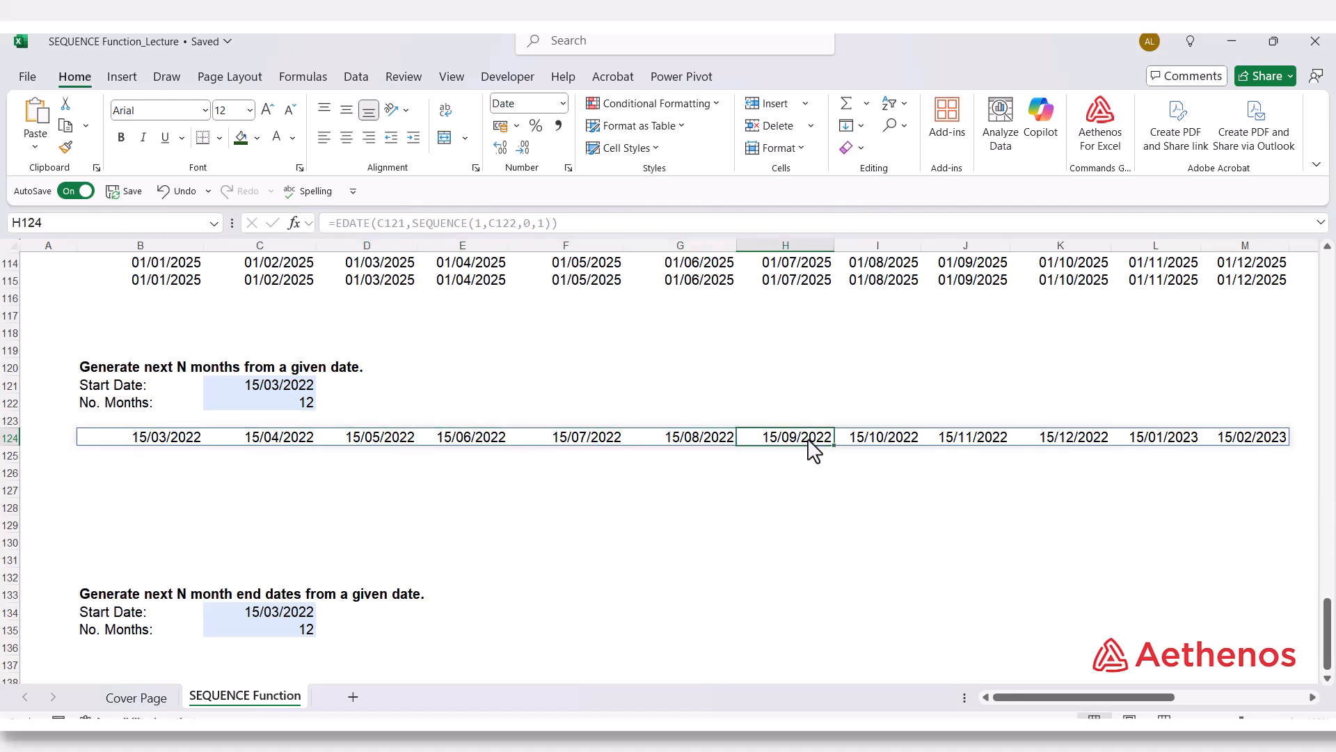
{"action": "left_click", "coordinate": [912, 452]}
{"action": "left_click", "coordinate": [978, 449]}
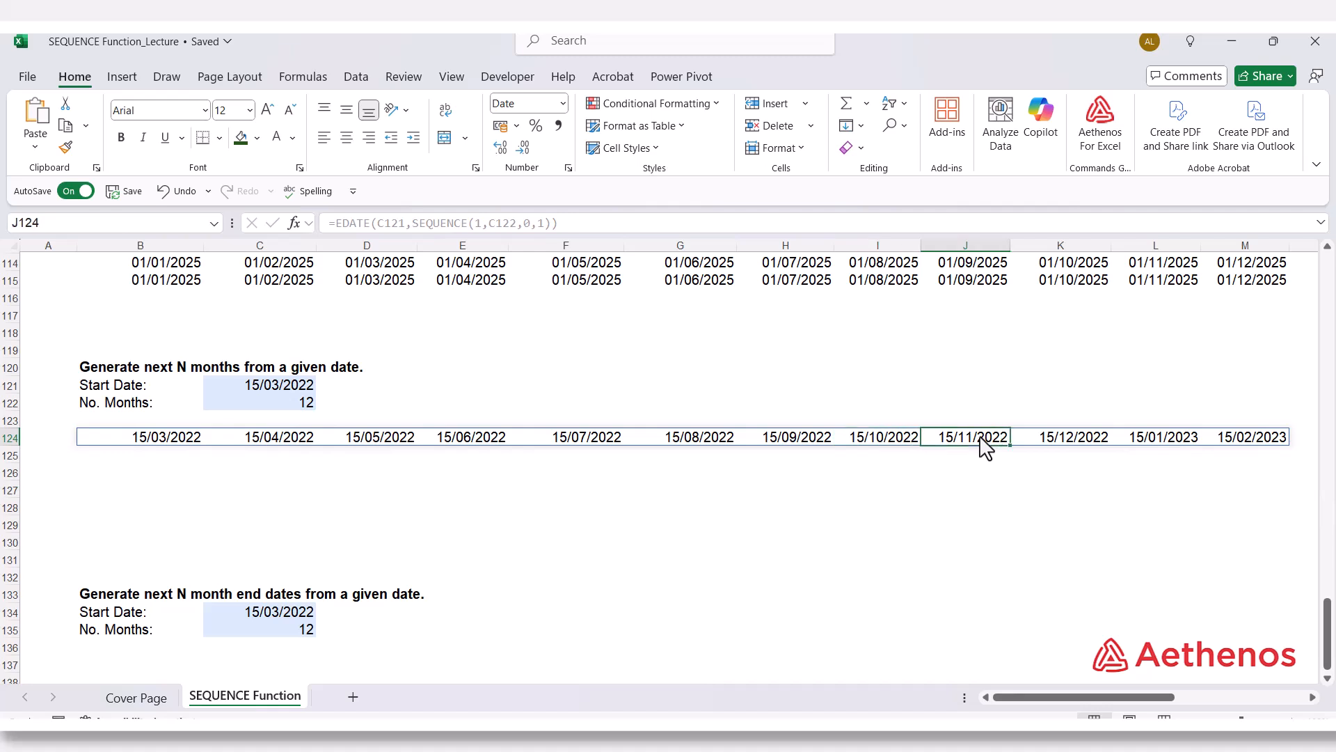
{"action": "left_click", "coordinate": [1057, 451]}
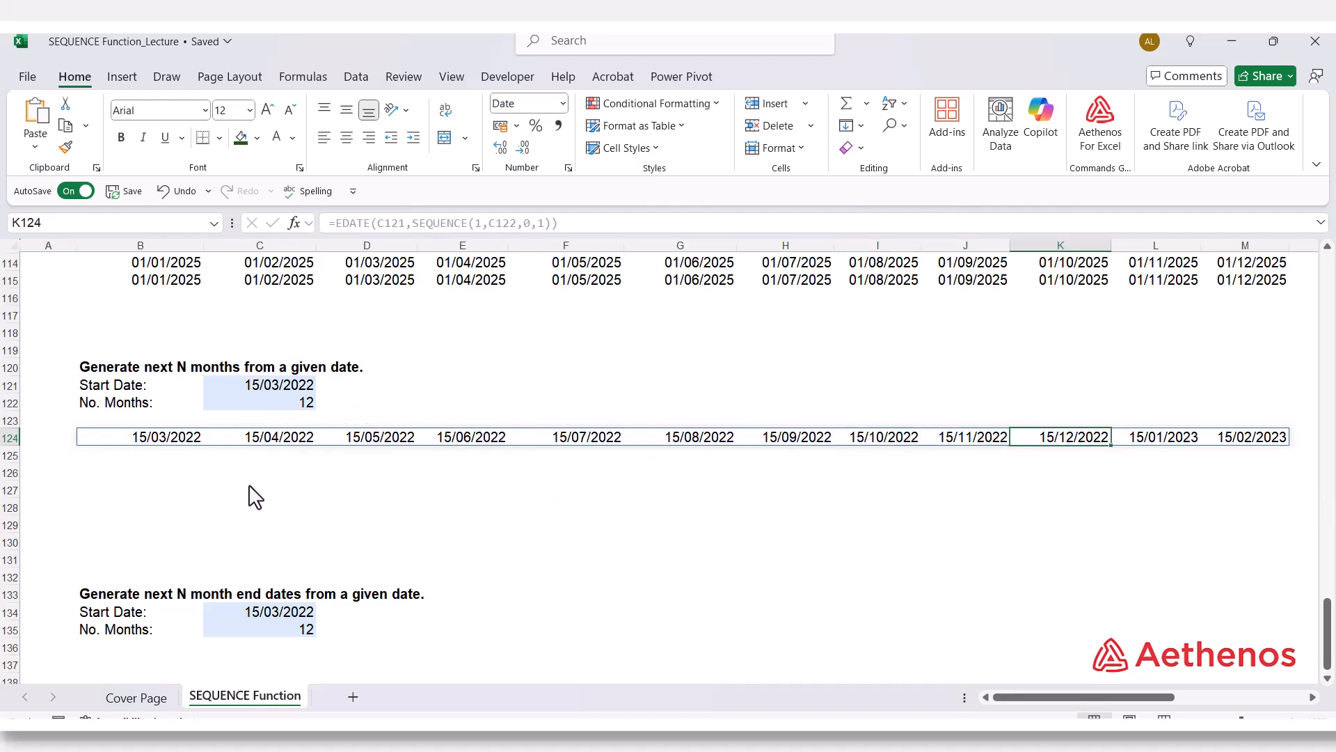
{"action": "left_click", "coordinate": [200, 495]}
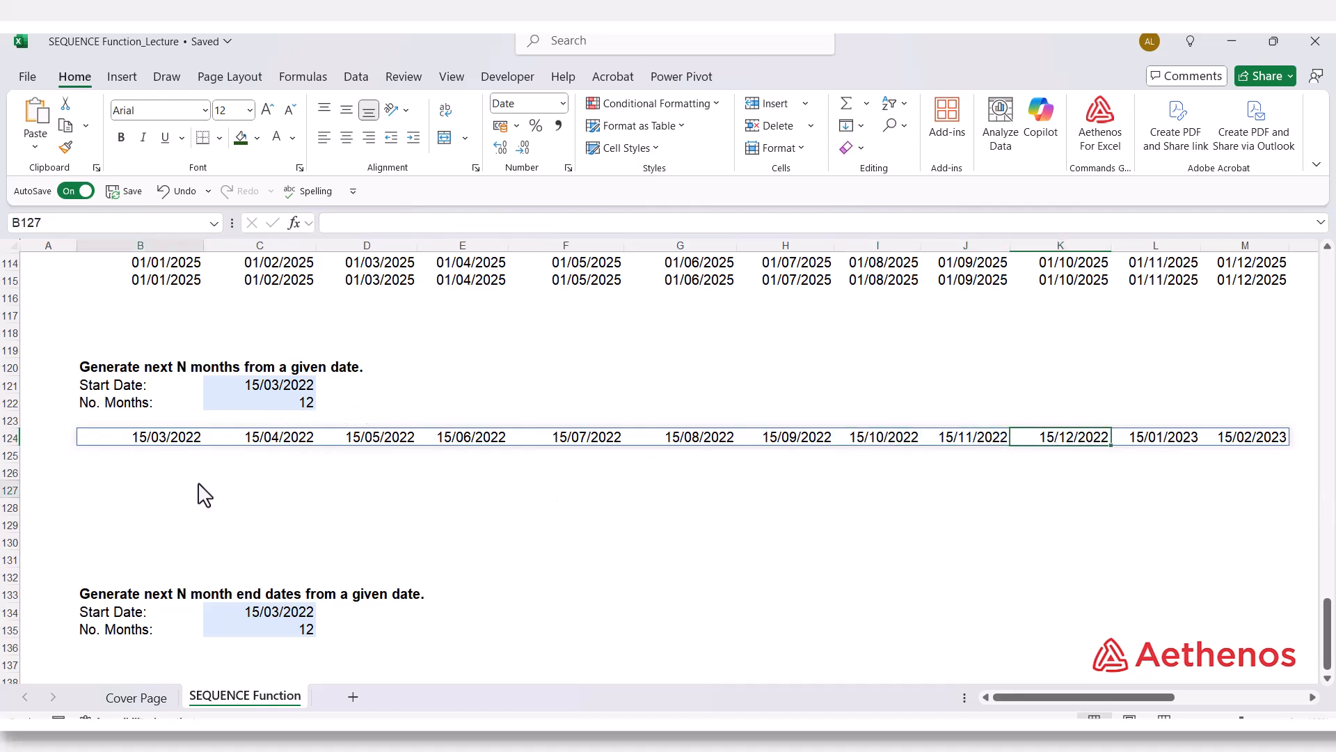
{"action": "left_click", "coordinate": [159, 445]}
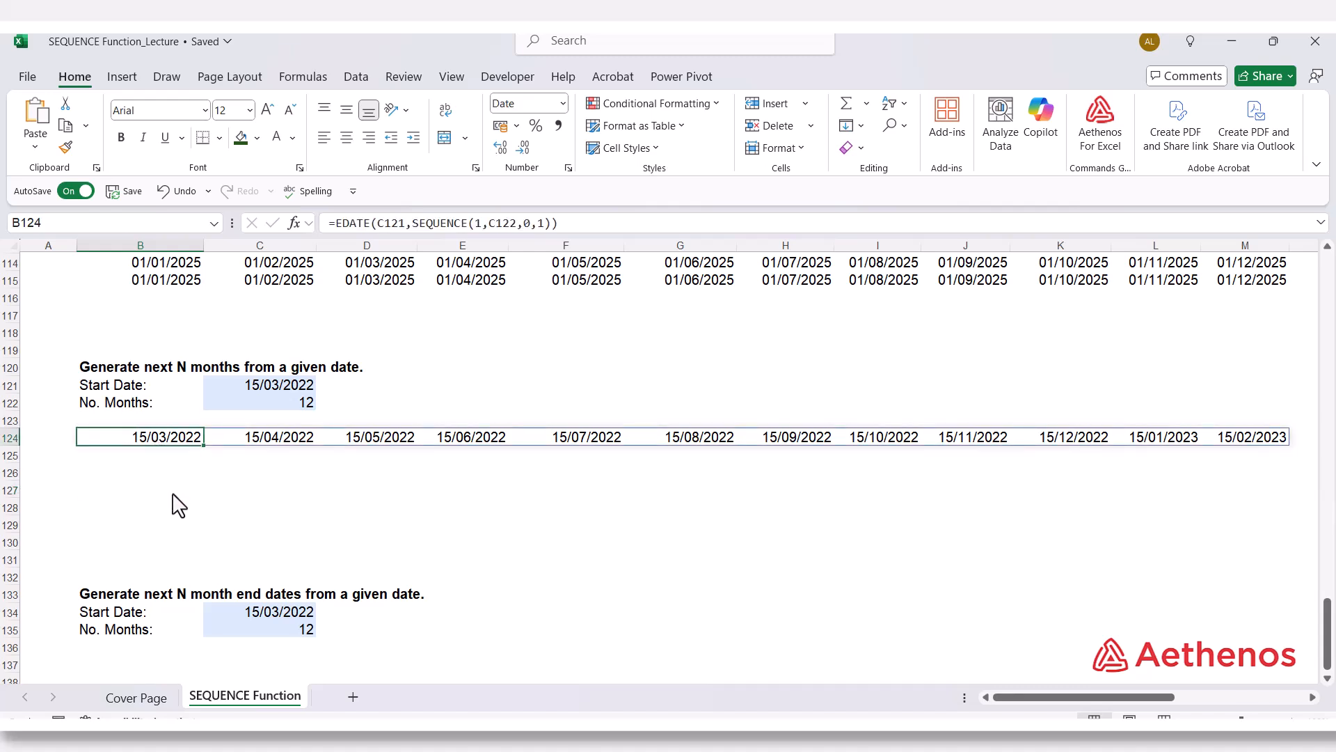
{"action": "left_click", "coordinate": [173, 495]}
- Review the Start Date and No. Months input cells C134 and C135 under "Generate next N month end dates from a given date."
{"action": "scroll", "coordinate": [164, 495], "scroll_direction": "down", "scroll_amount": 1}
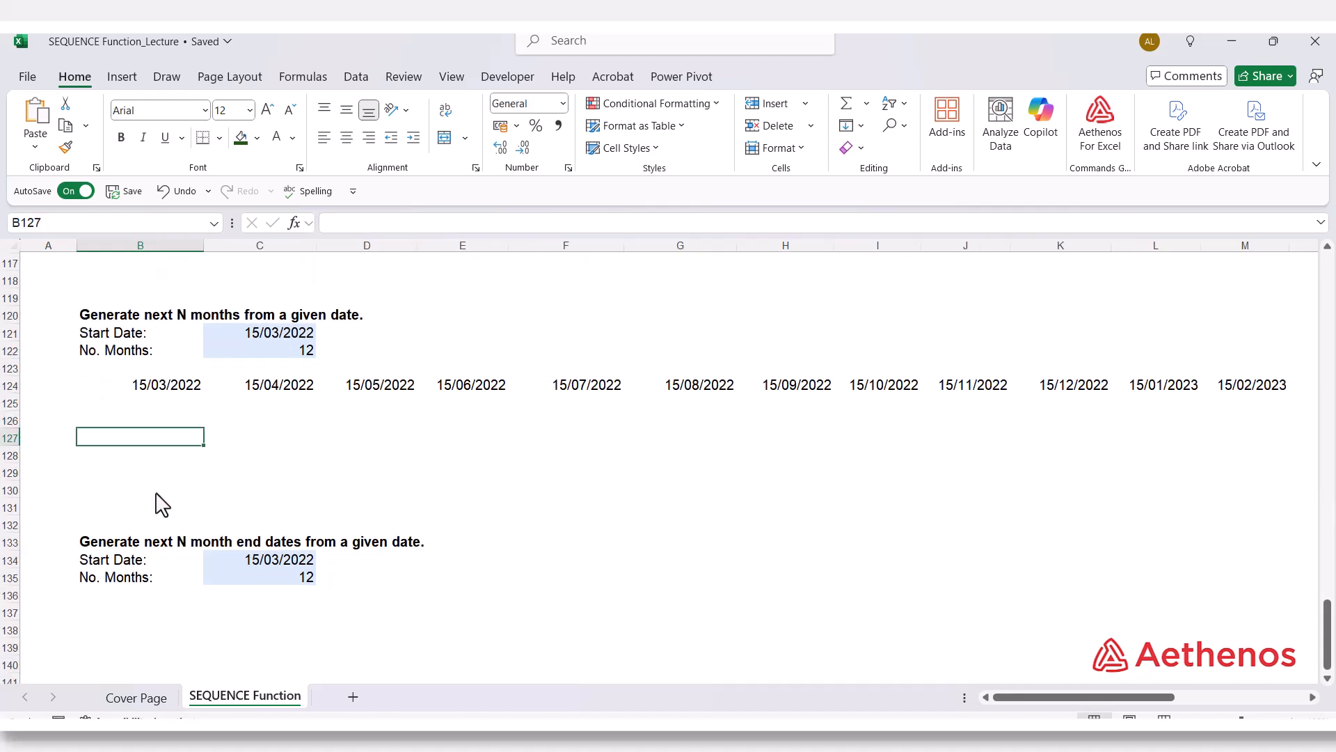
{"action": "scroll", "coordinate": [163, 502], "scroll_direction": "down", "scroll_amount": 2}
{"action": "scroll", "coordinate": [159, 501], "scroll_direction": "up", "scroll_amount": 1}
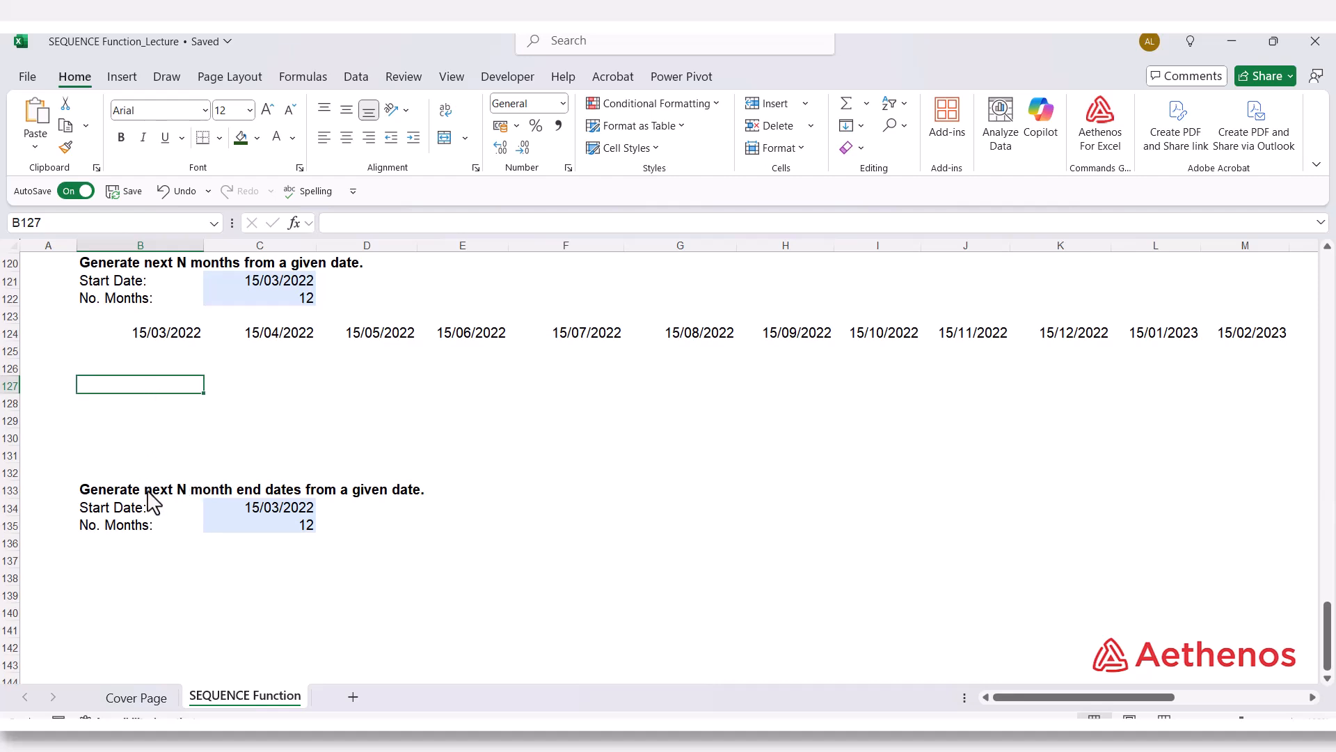
{"action": "left_click", "coordinate": [151, 337]}
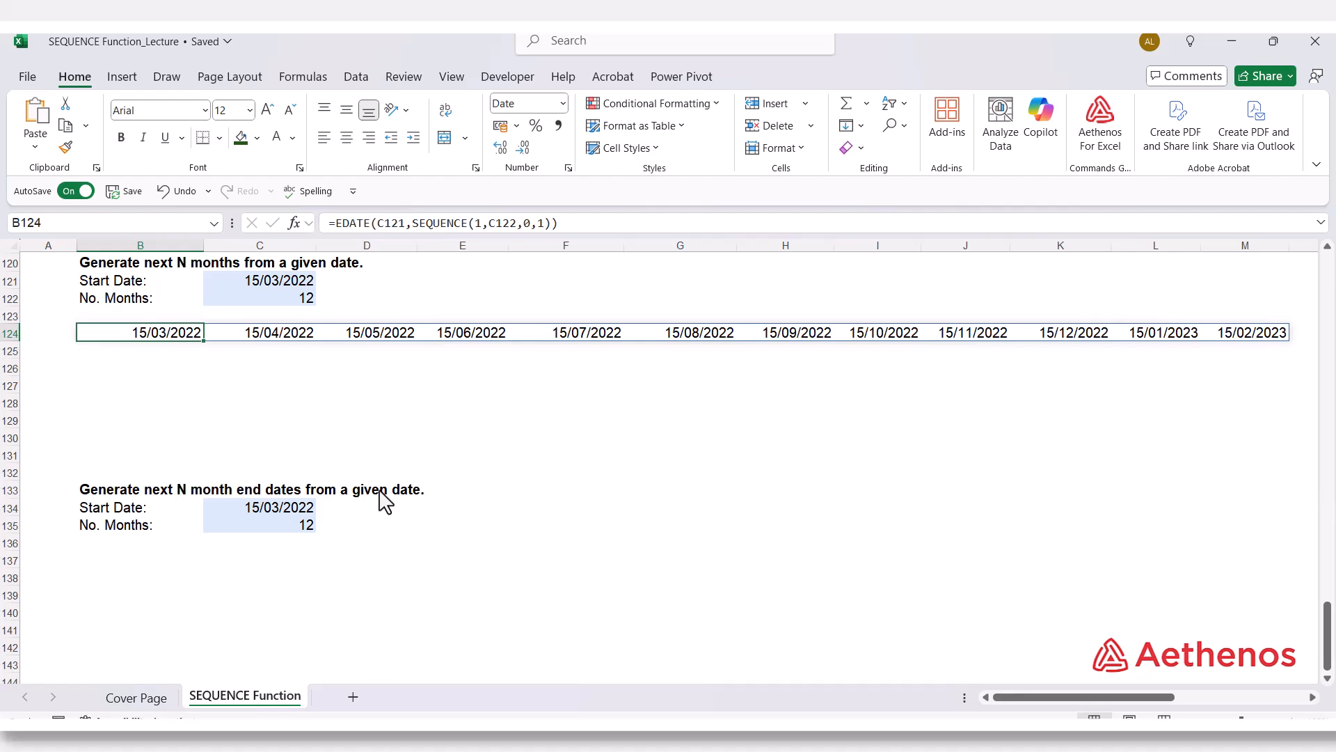
{"action": "left_click", "coordinate": [262, 509]}
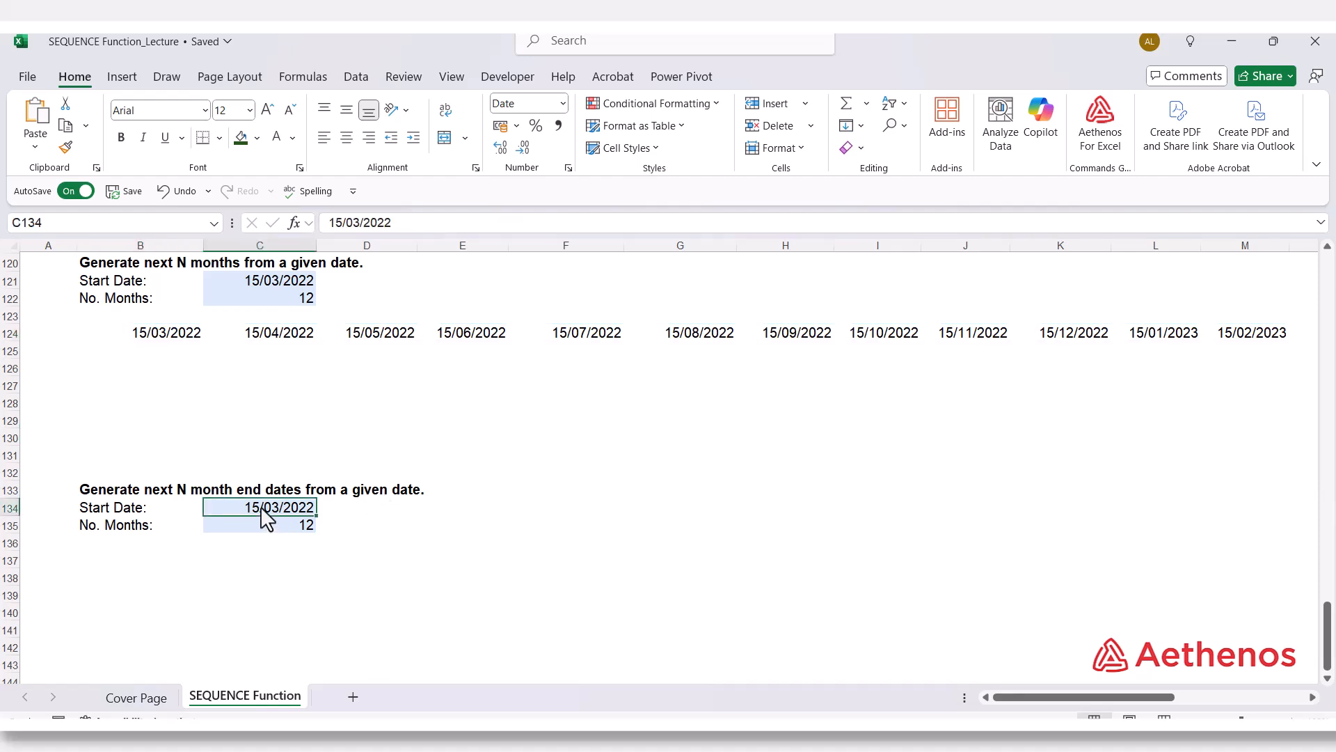
{"action": "left_click", "coordinate": [260, 536]}
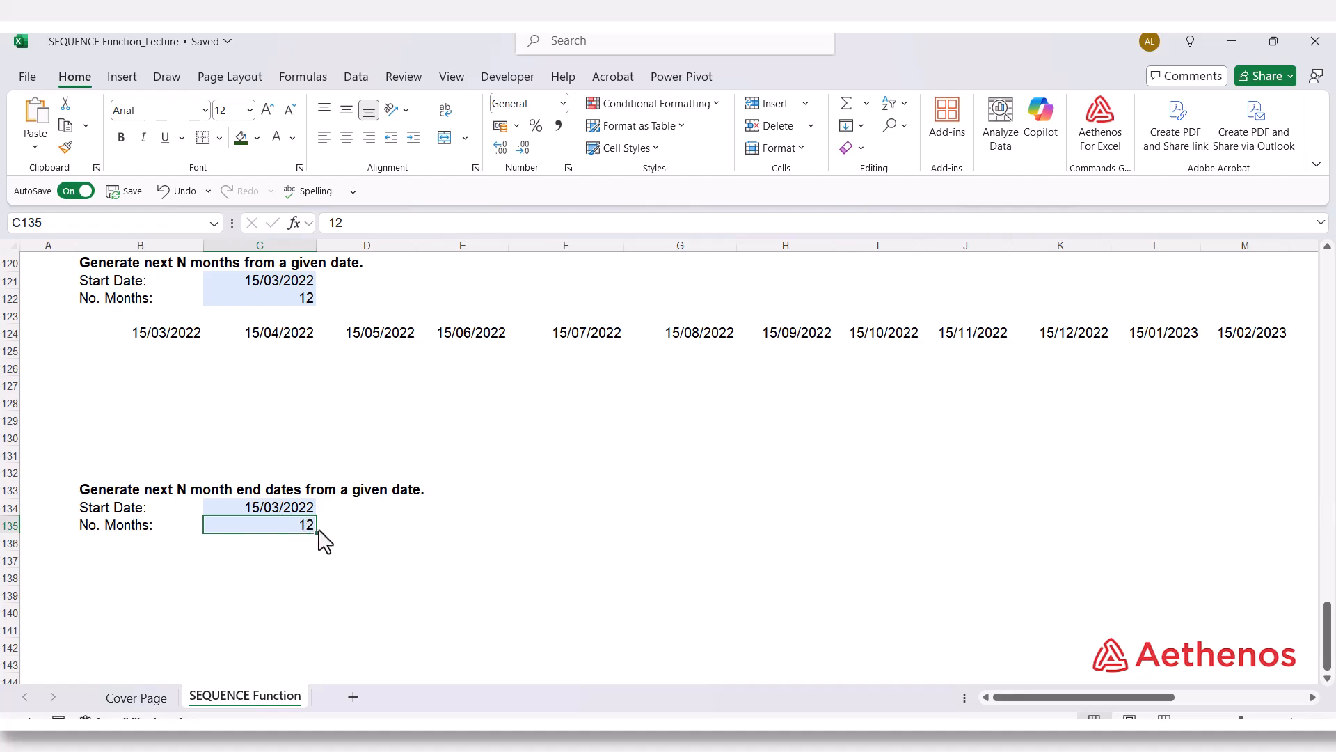
- Enter =EOMONTH(C134,SEQUENCE(1,C135,0,1)) in cell B137 to list the next N month end dates
{"action": "left_click", "coordinate": [115, 565]}
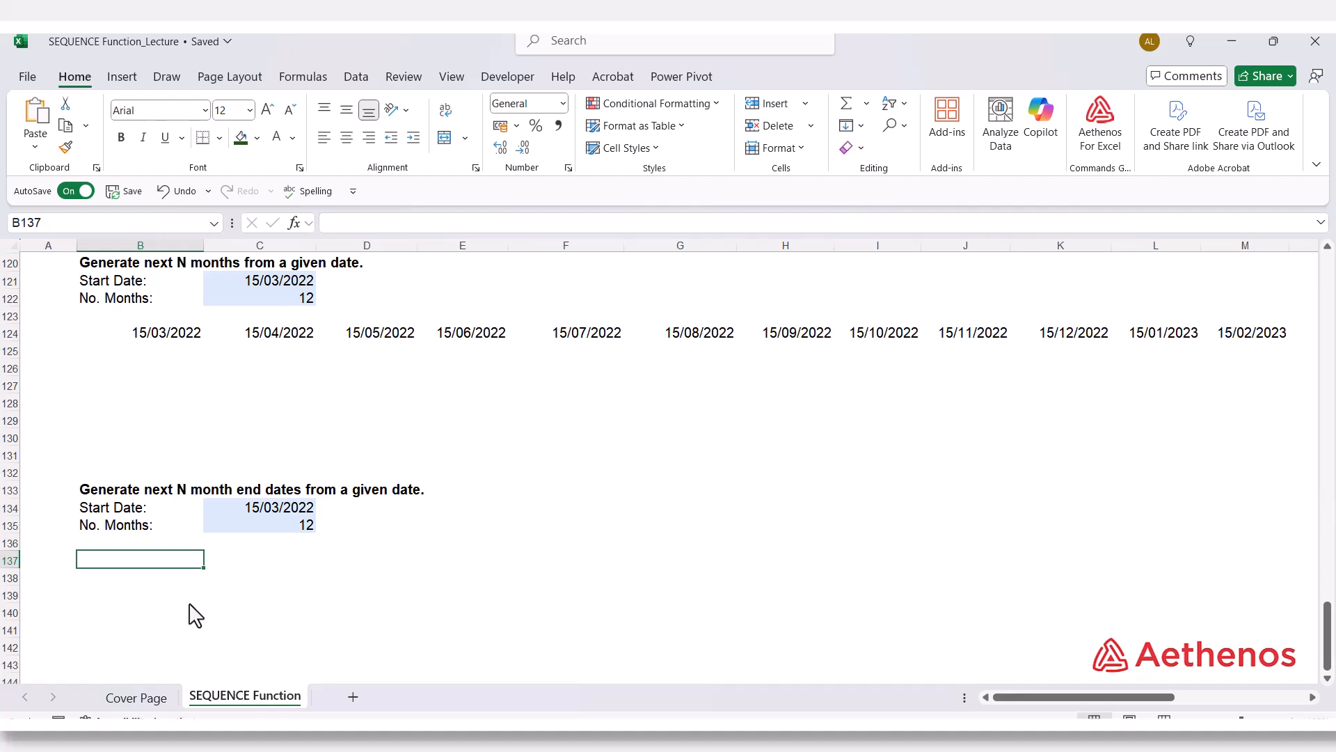
{"action": "type", "text": "="}
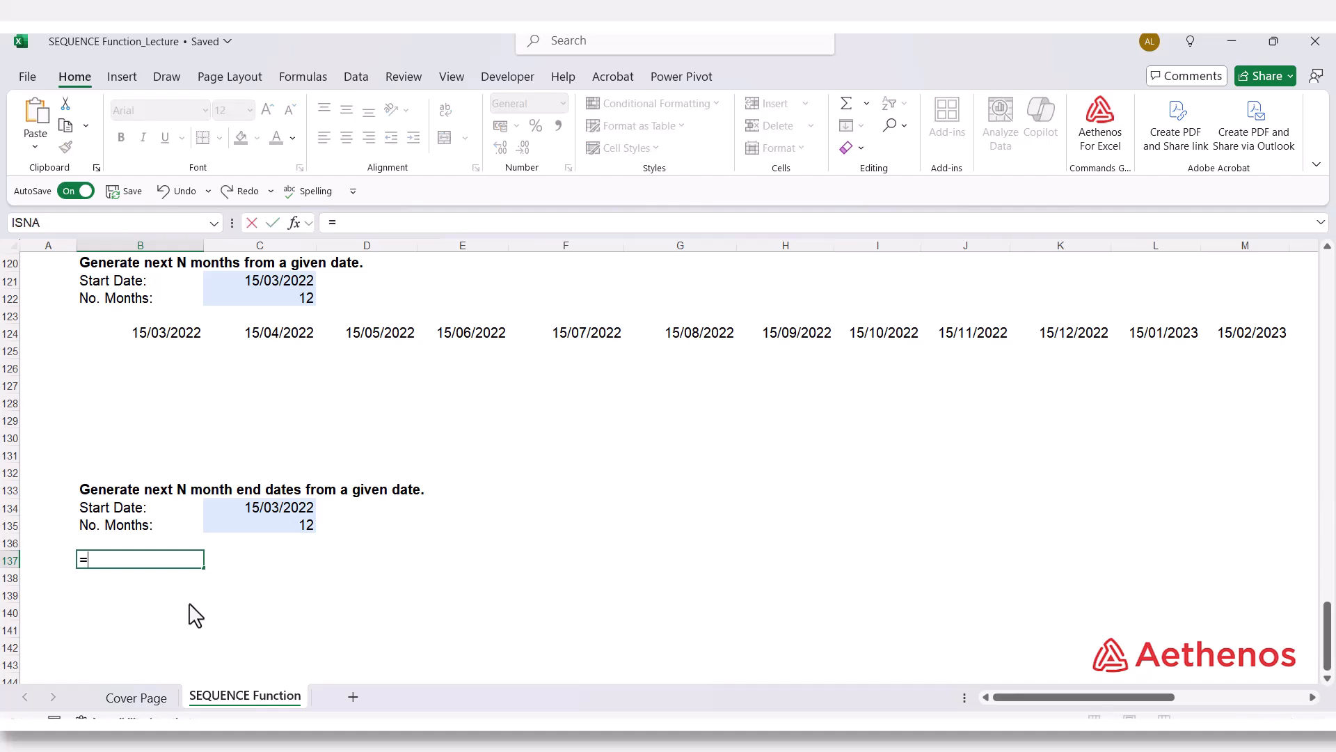
{"action": "type", "text": "EOM"}
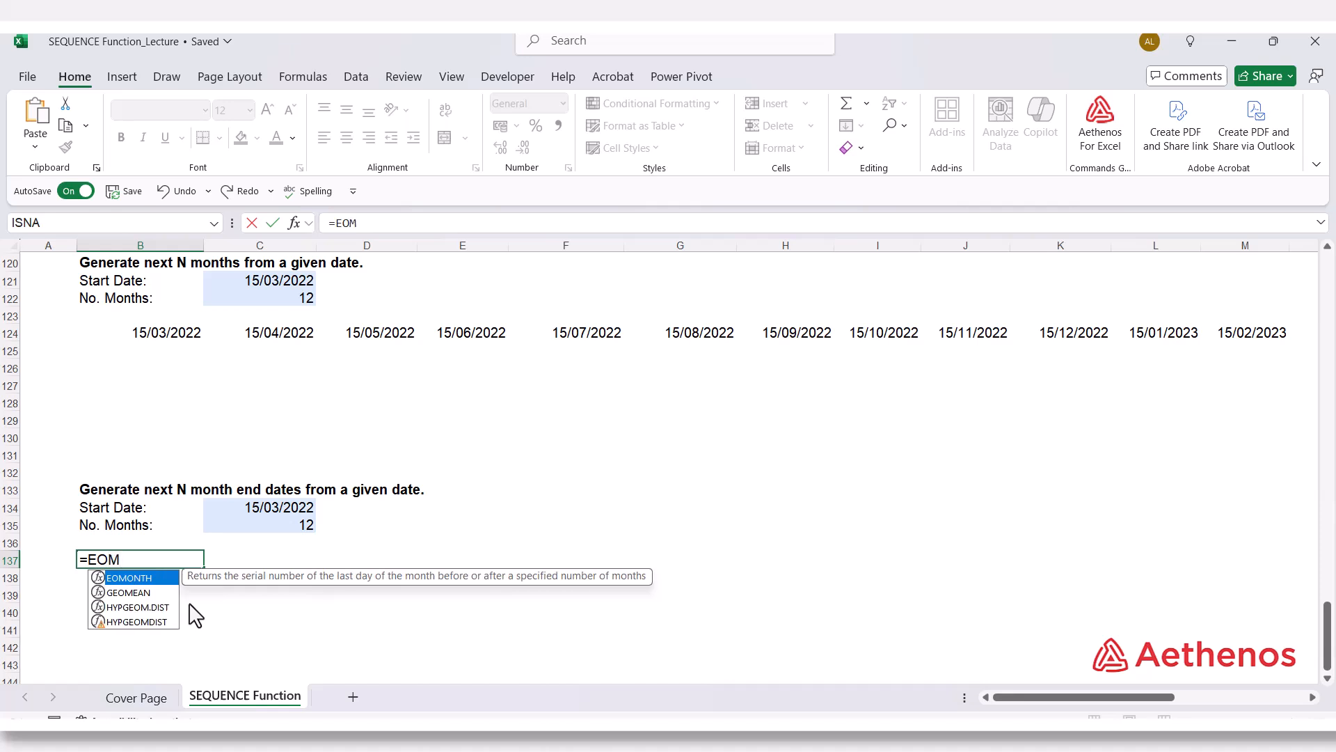
{"action": "key", "text": "Tab"}
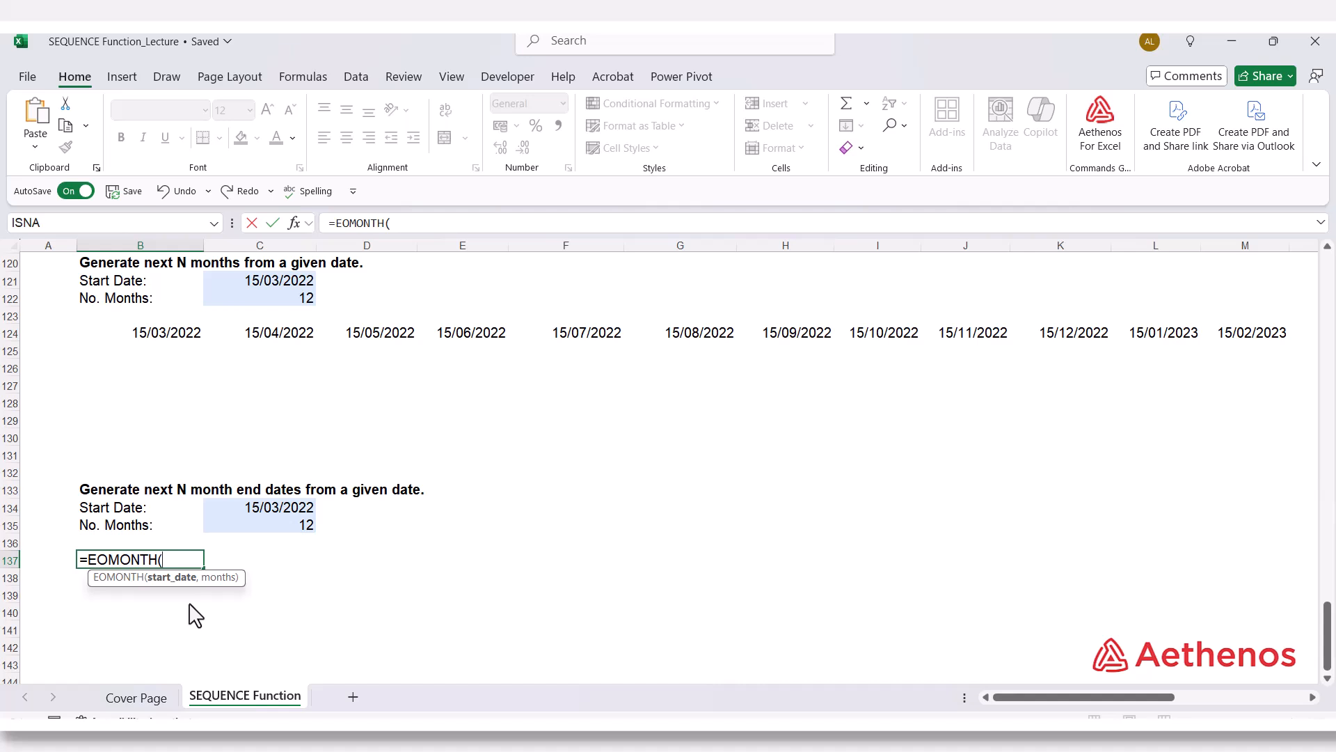
{"action": "left_click", "coordinate": [237, 504]}
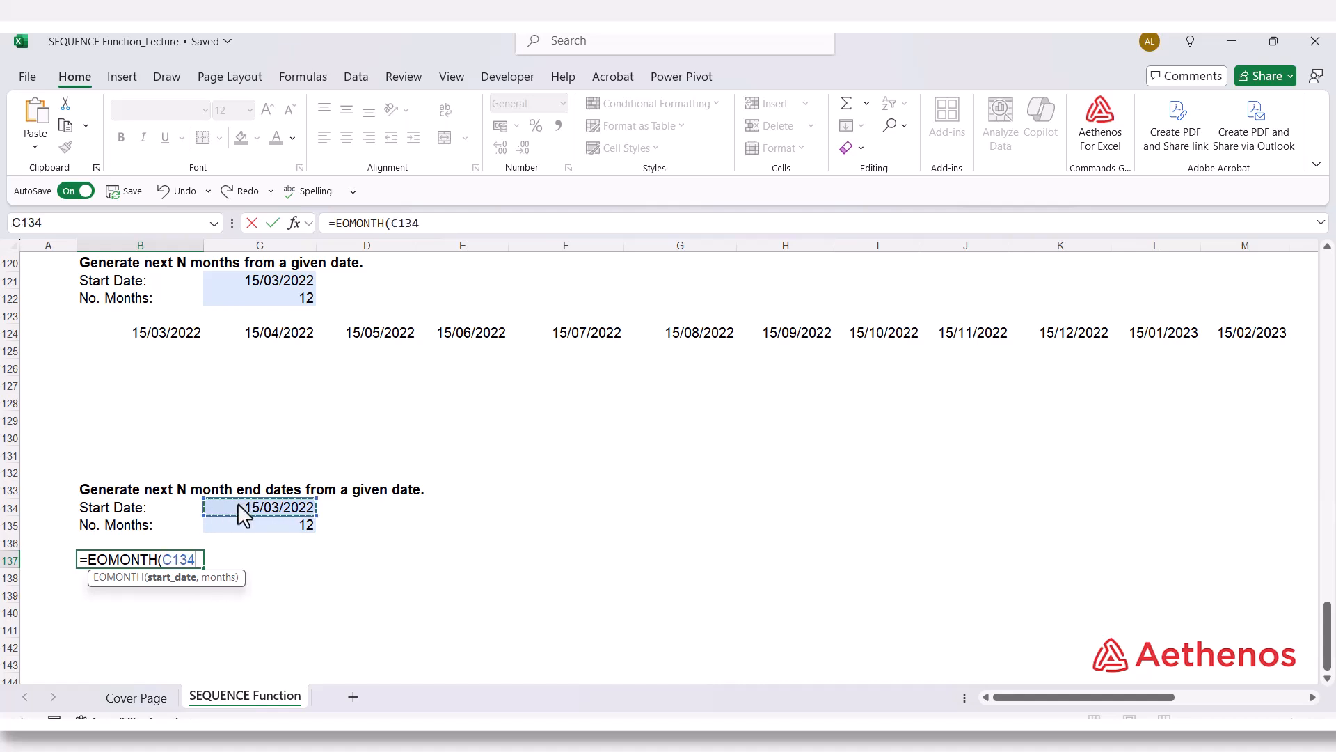
{"action": "type", "text": ","}
{"action": "type", "text": "s"}
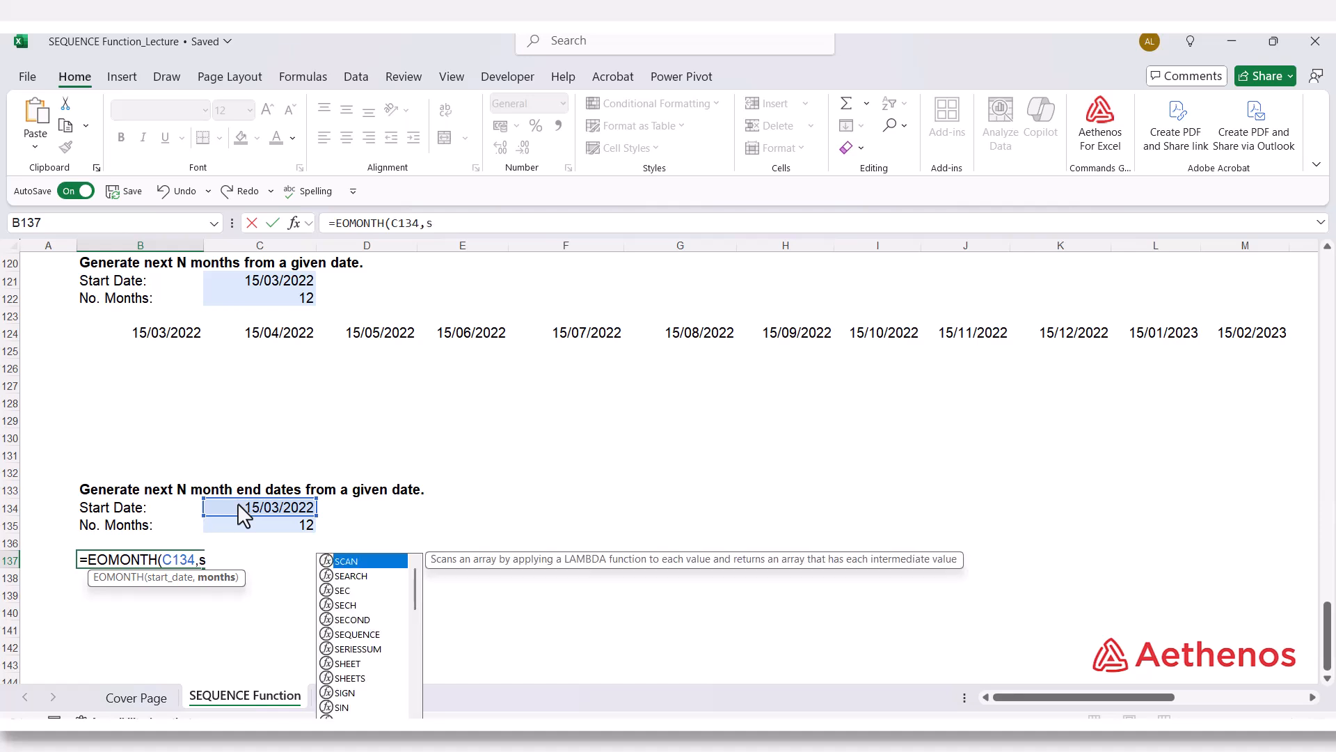
{"action": "type", "text": "eq"}
{"action": "key", "text": "Tab"}
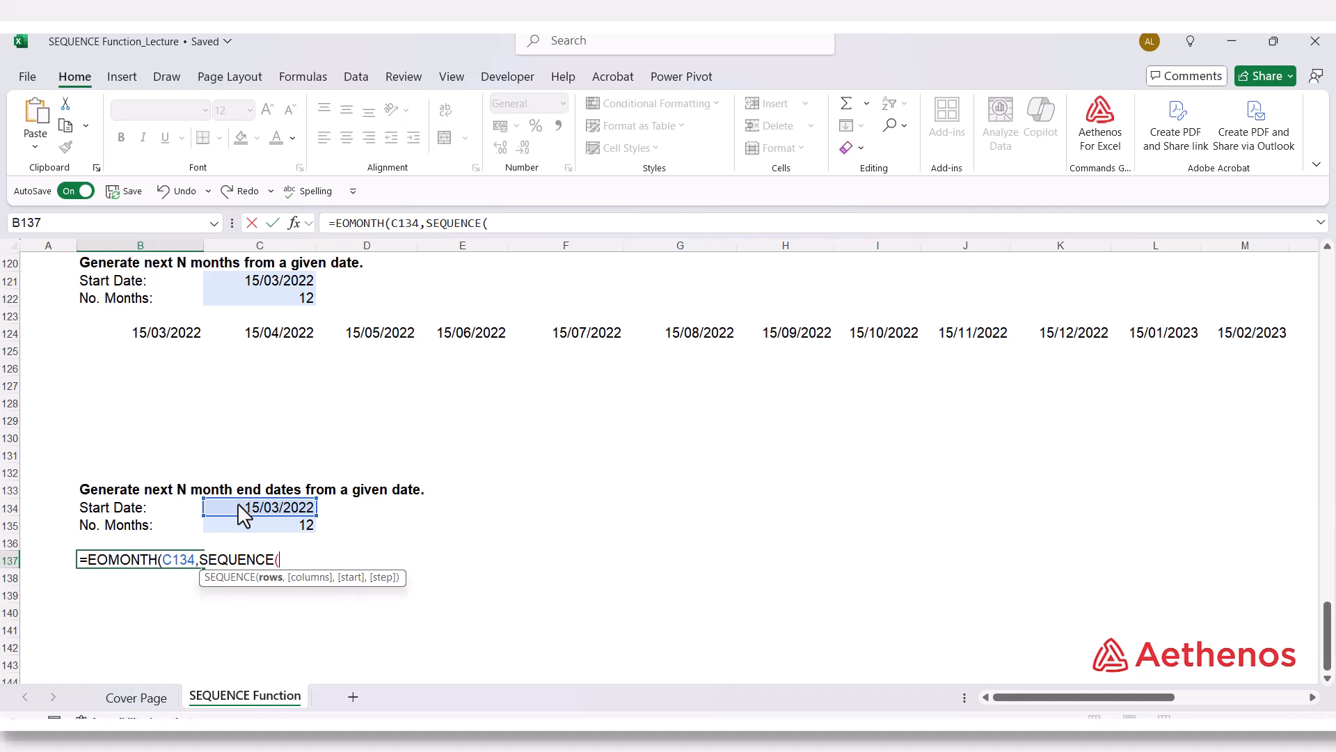
{"action": "type", "text": "1,"}
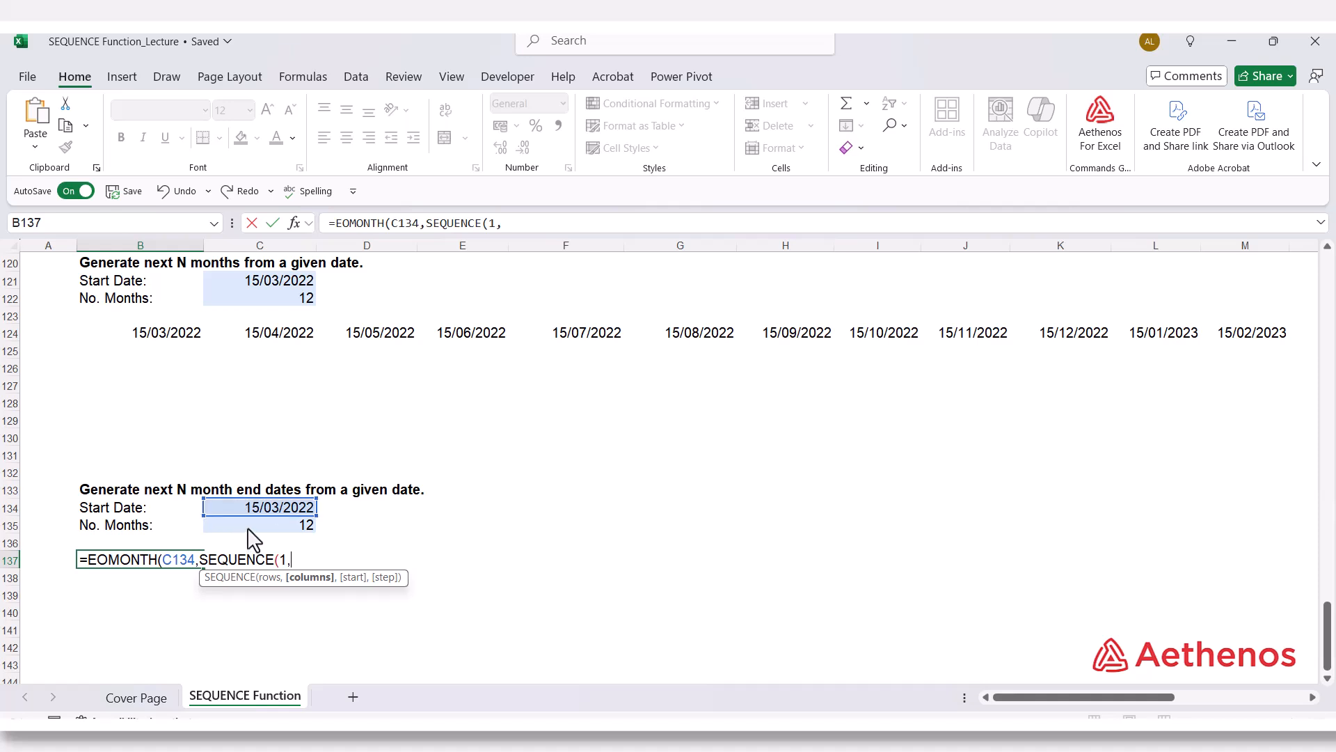
{"action": "left_click", "coordinate": [248, 529]}
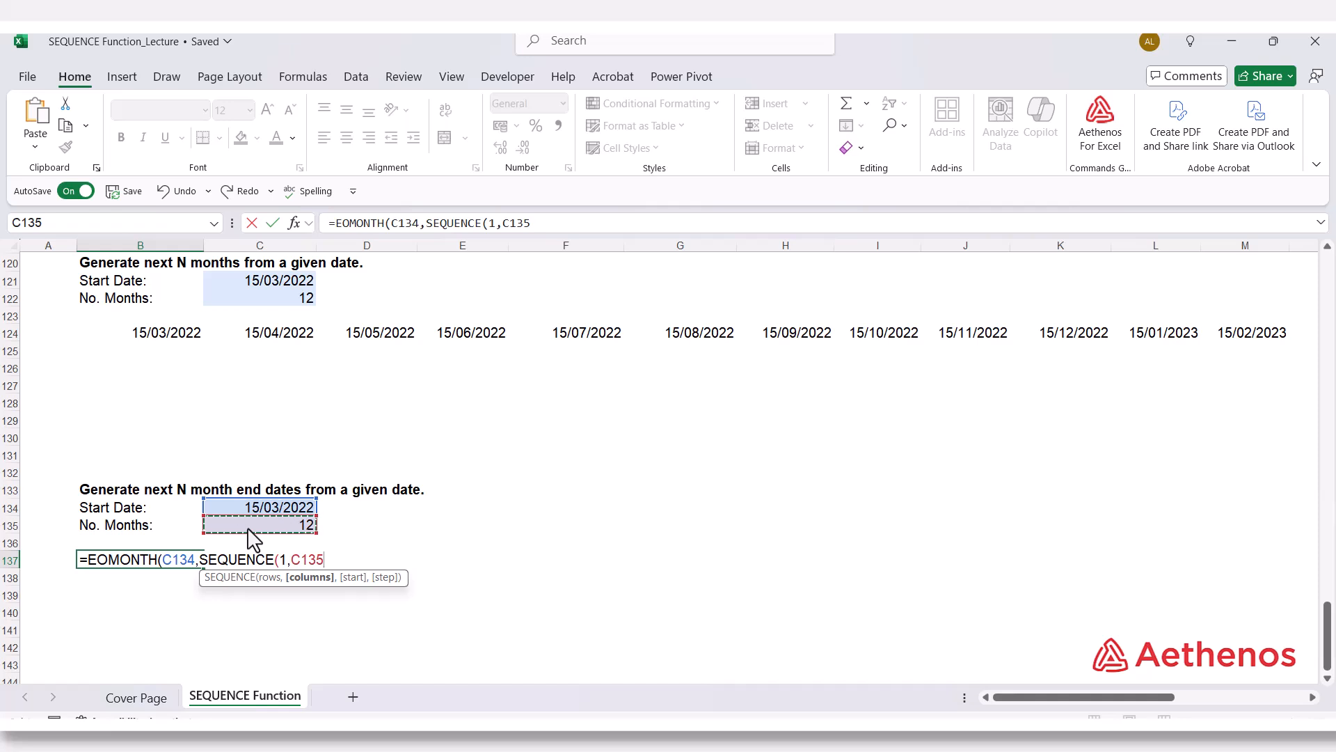
{"action": "type", "text": ","}
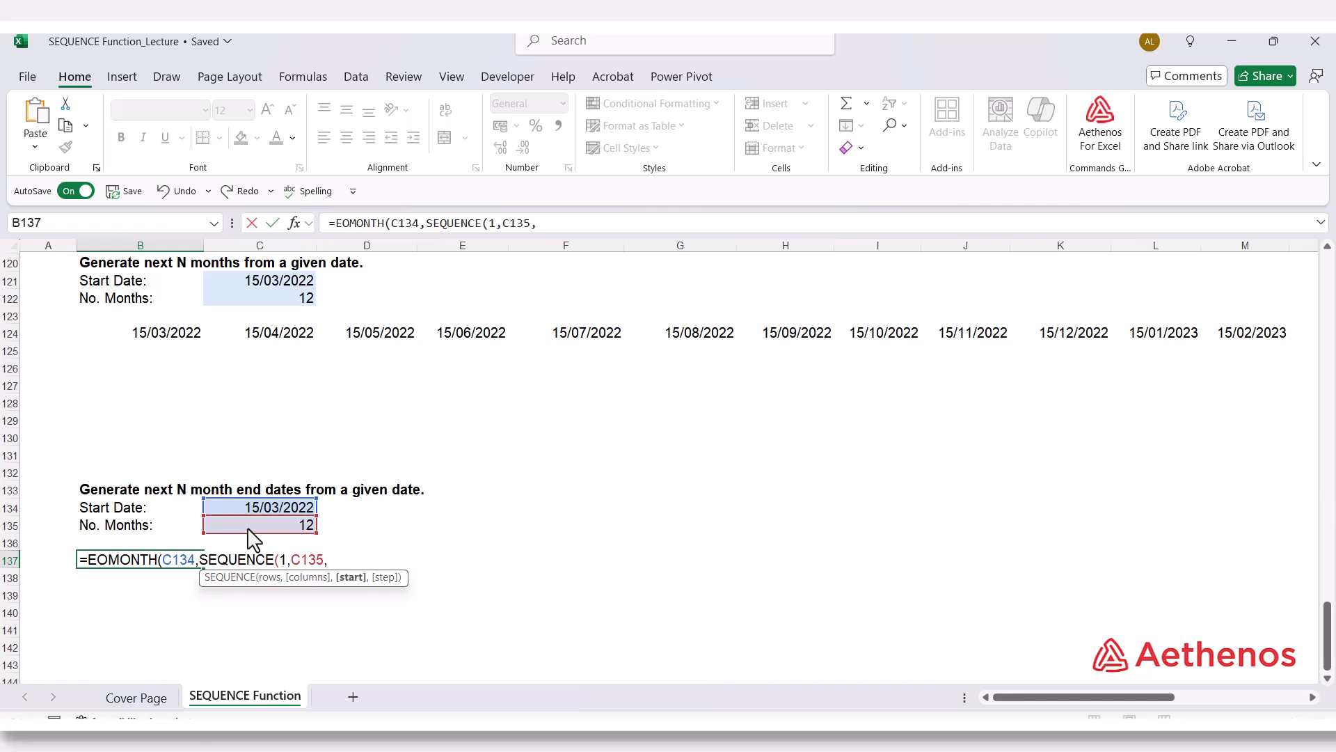
{"action": "type", "text": "0,1))"}
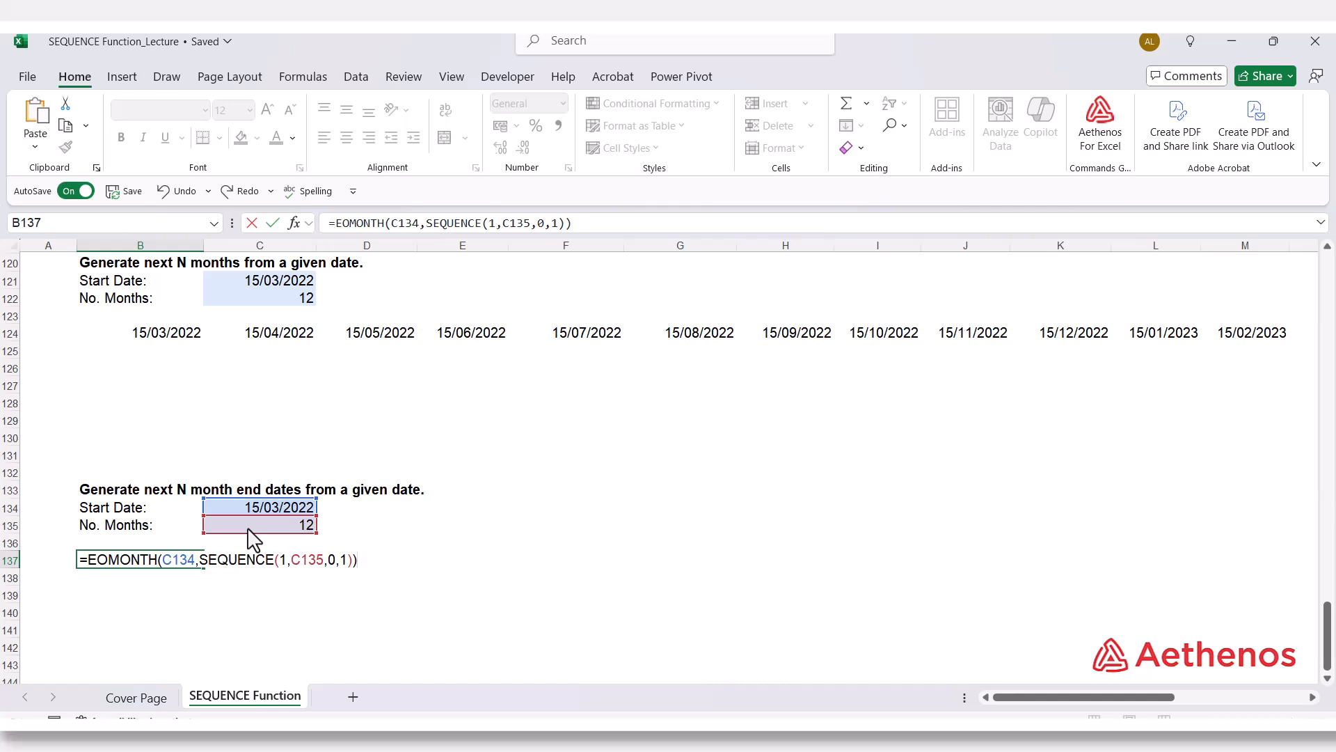
{"action": "key", "text": "Return"}
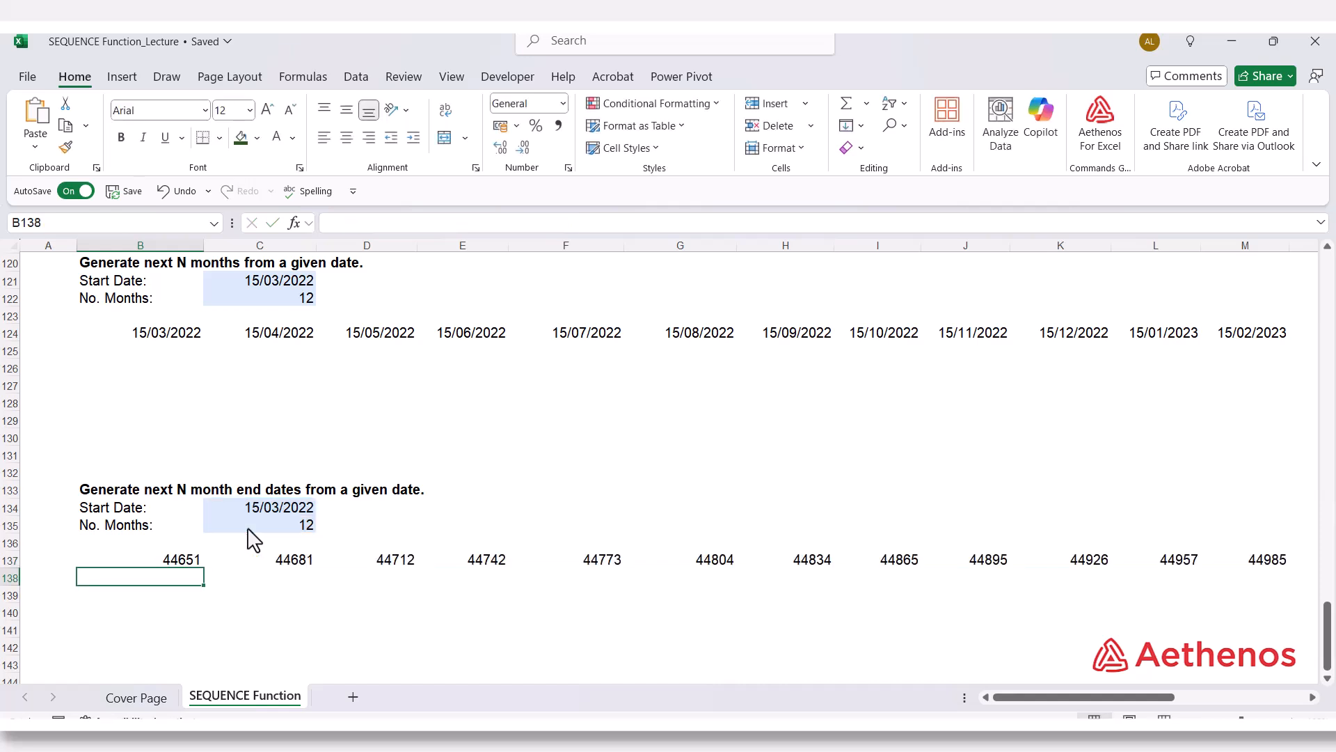
- Format the spilled month end results in B137:M137 as Short Date
{"action": "left_click_drag", "start_coordinate": [148, 558], "coordinate": [1267, 566]}
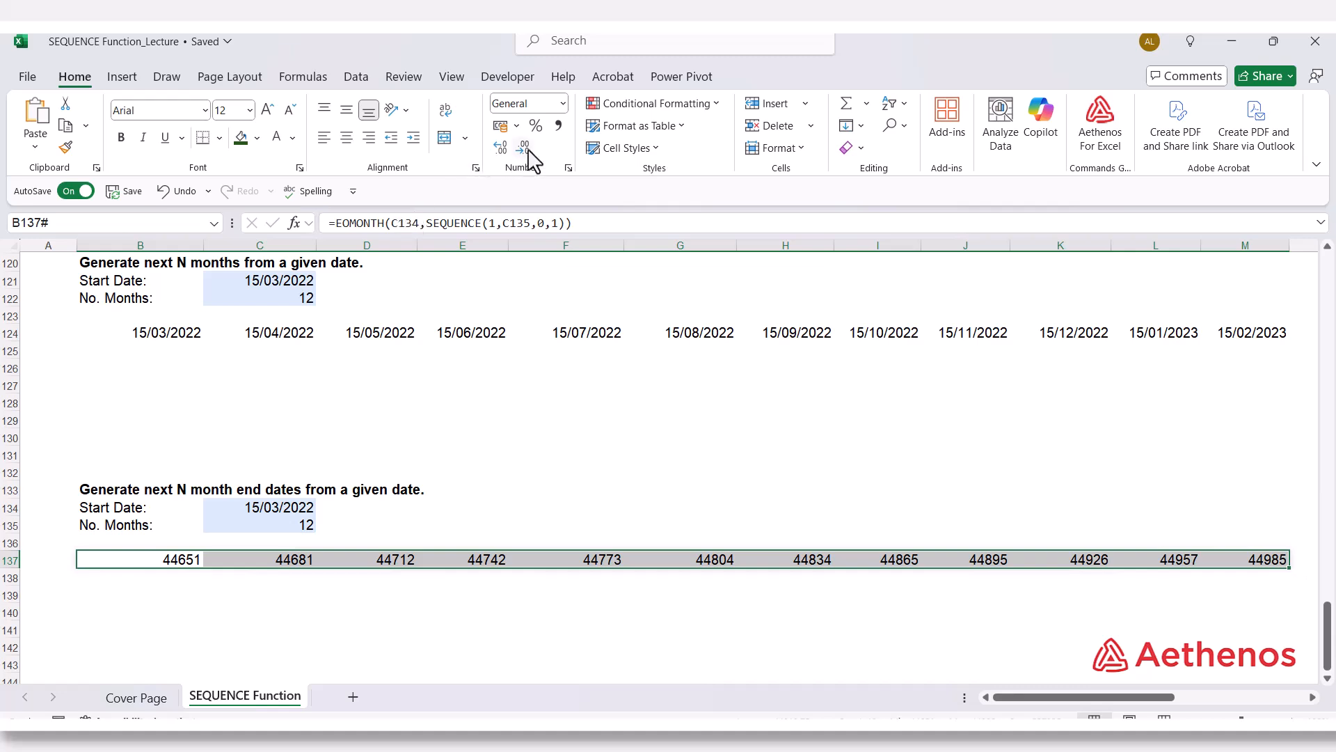
{"action": "left_click", "coordinate": [562, 103]}
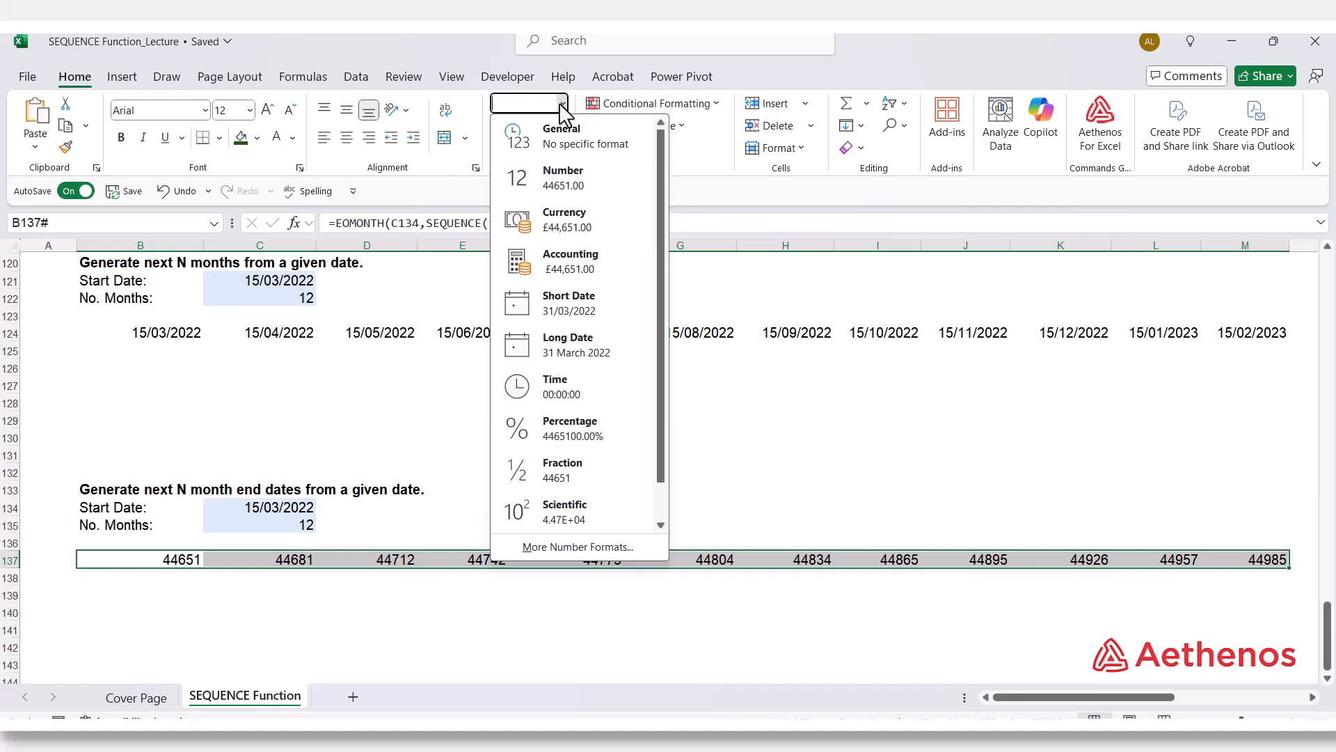
{"action": "left_click", "coordinate": [562, 314]}
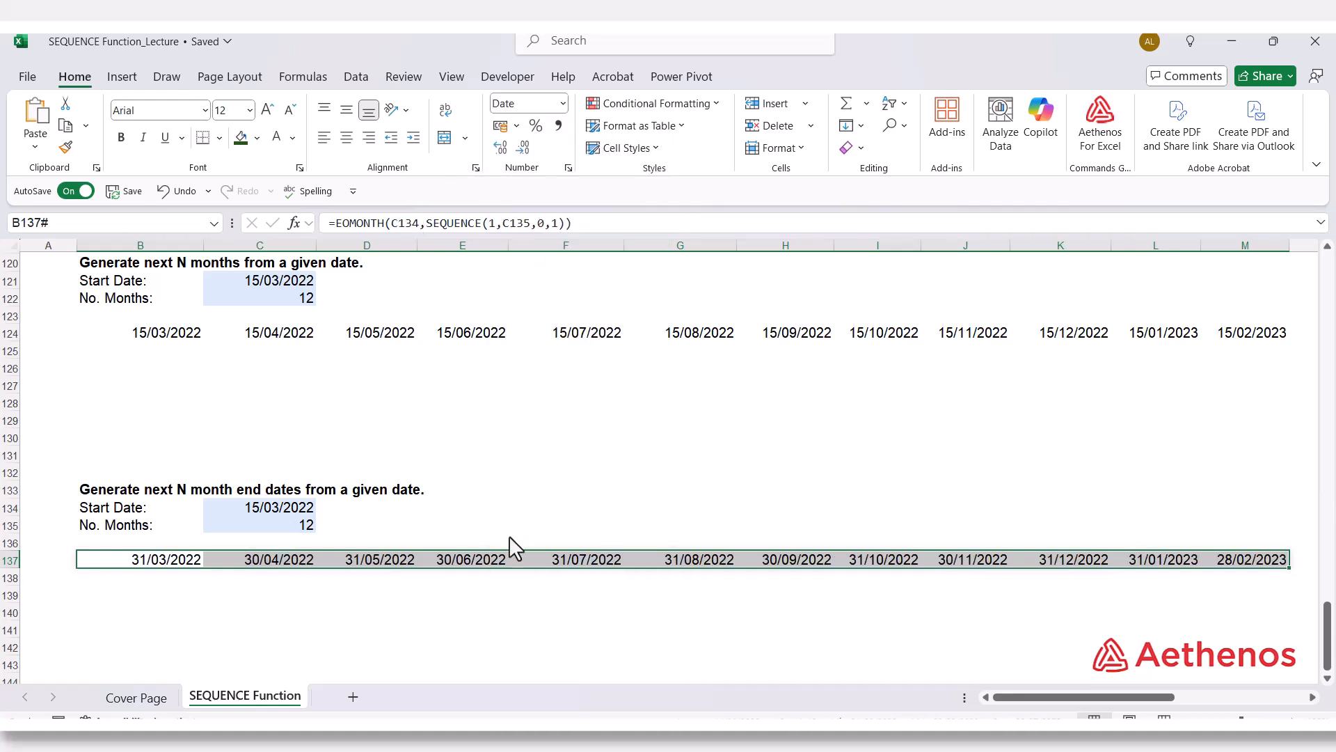
{"action": "left_click", "coordinate": [396, 595]}
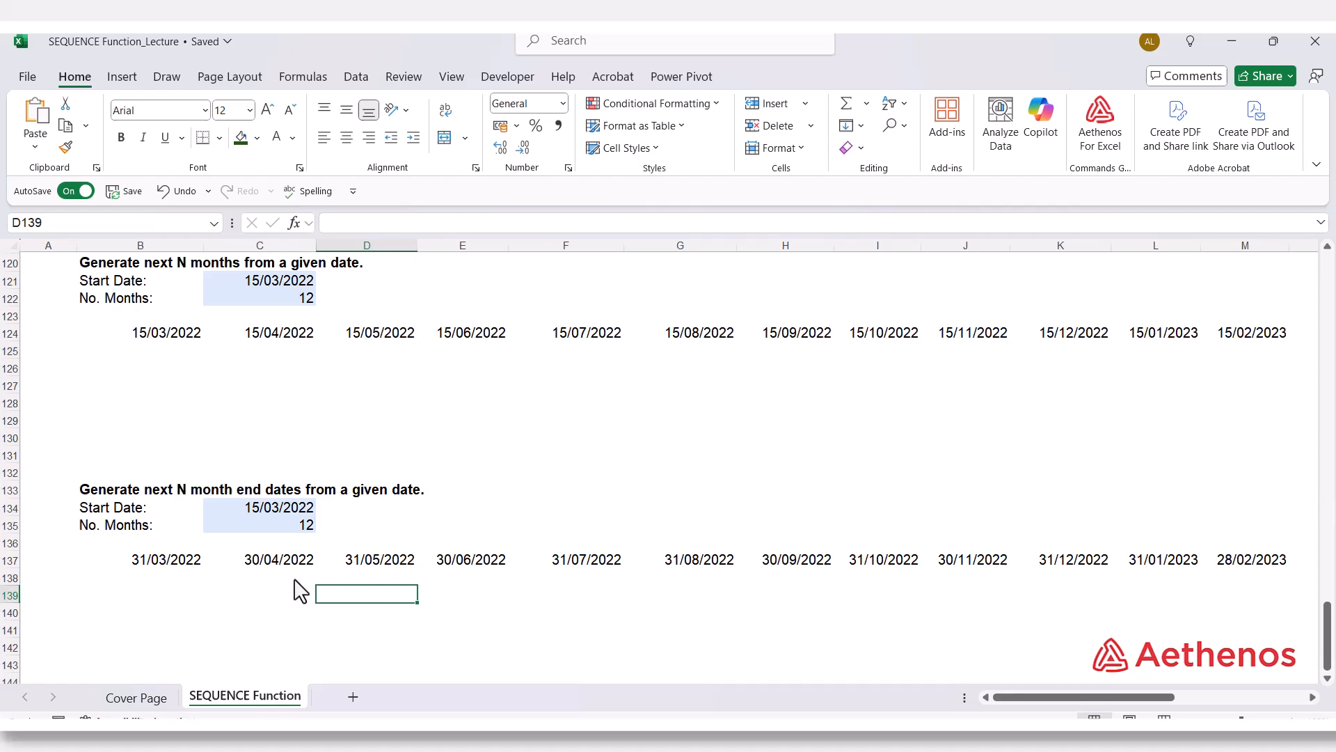
- Check the month end dates in B137, C137 and M137 against the start date in C134 and the number of months in C135
{"action": "left_click", "coordinate": [173, 565]}
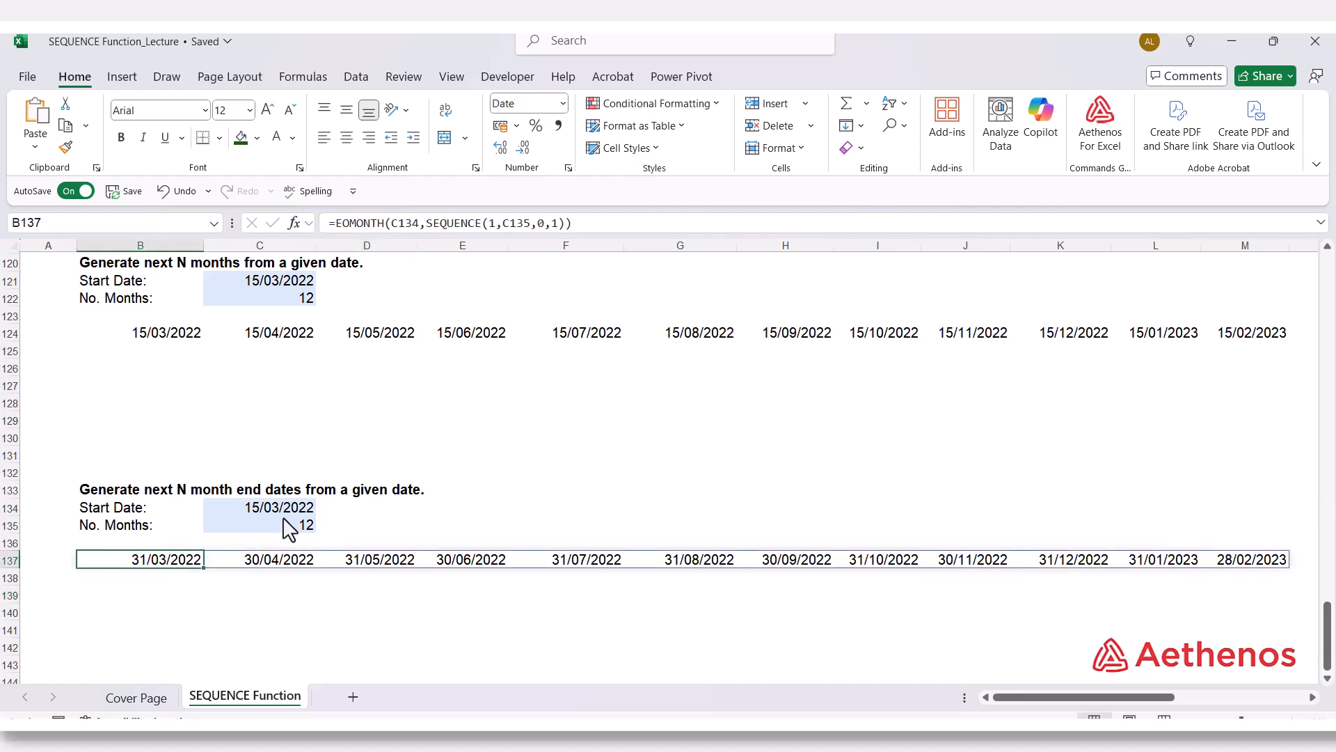
{"action": "left_click", "coordinate": [274, 510]}
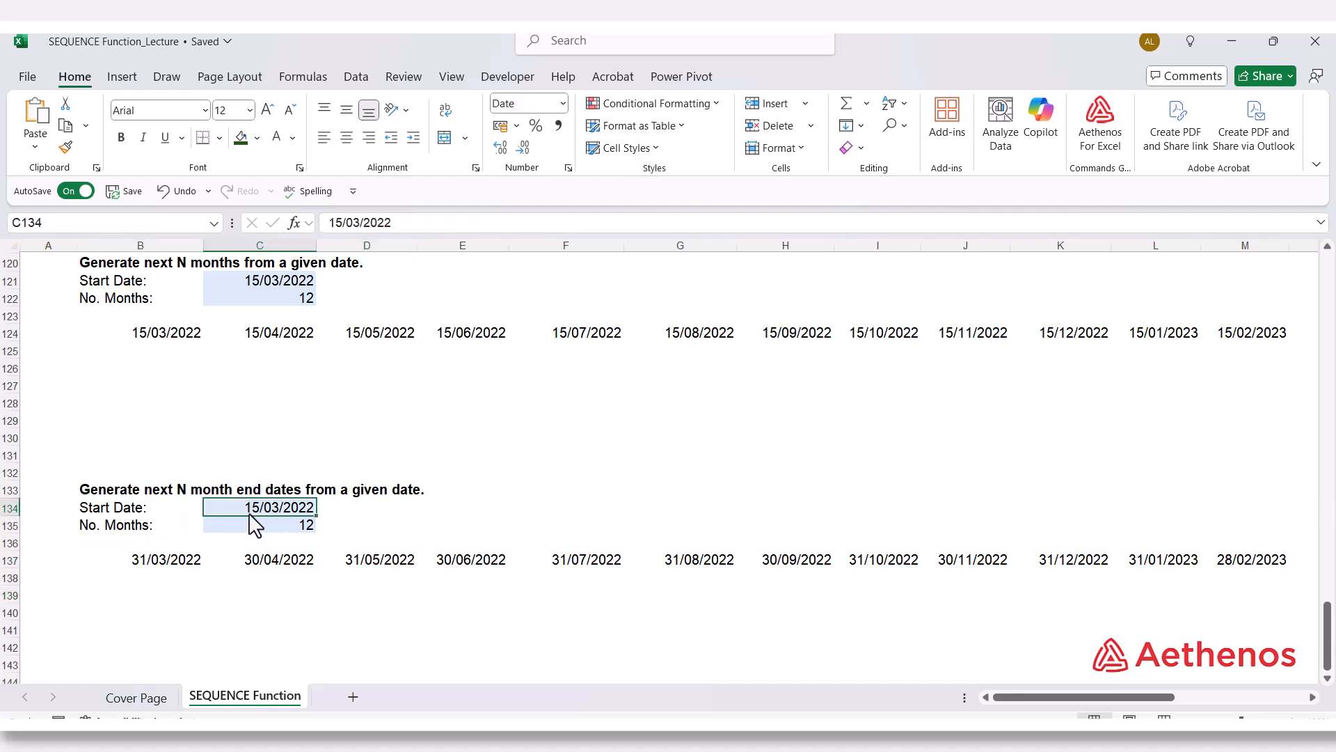
{"action": "left_click", "coordinate": [182, 570]}
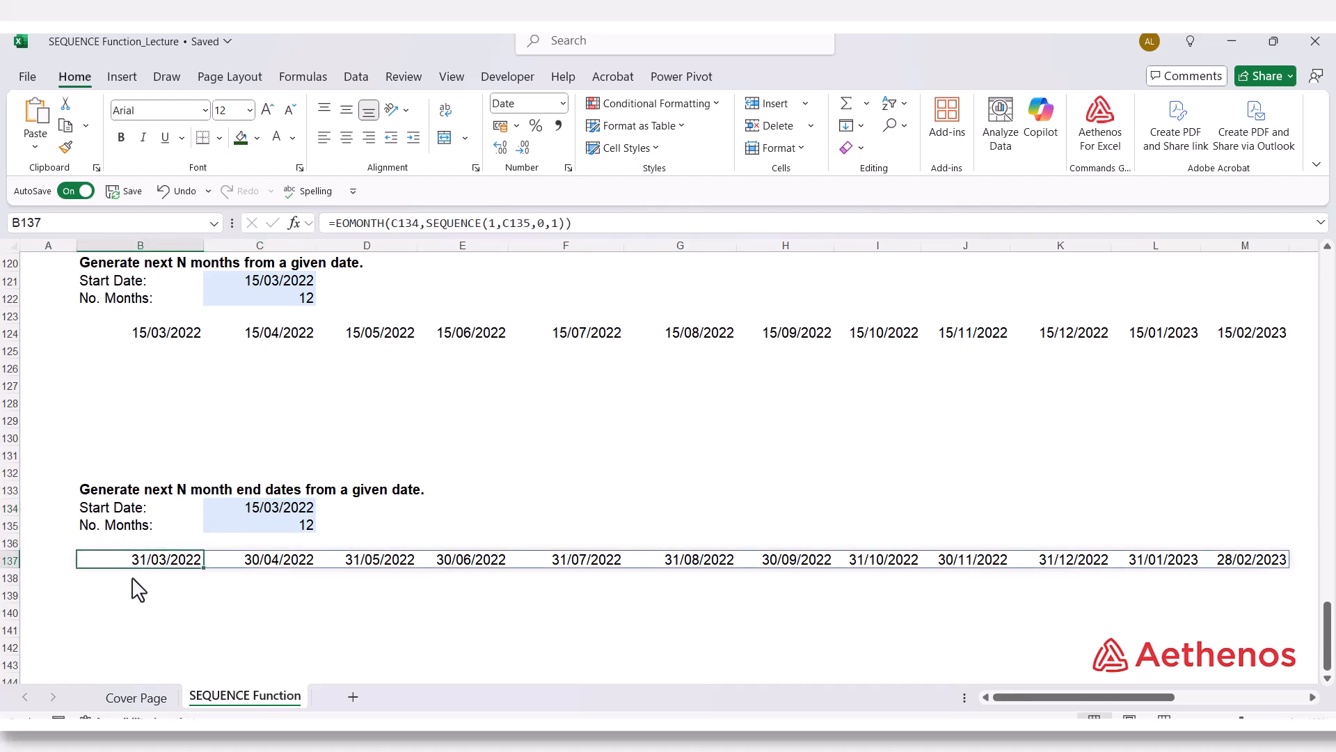
{"action": "left_click", "coordinate": [252, 565]}
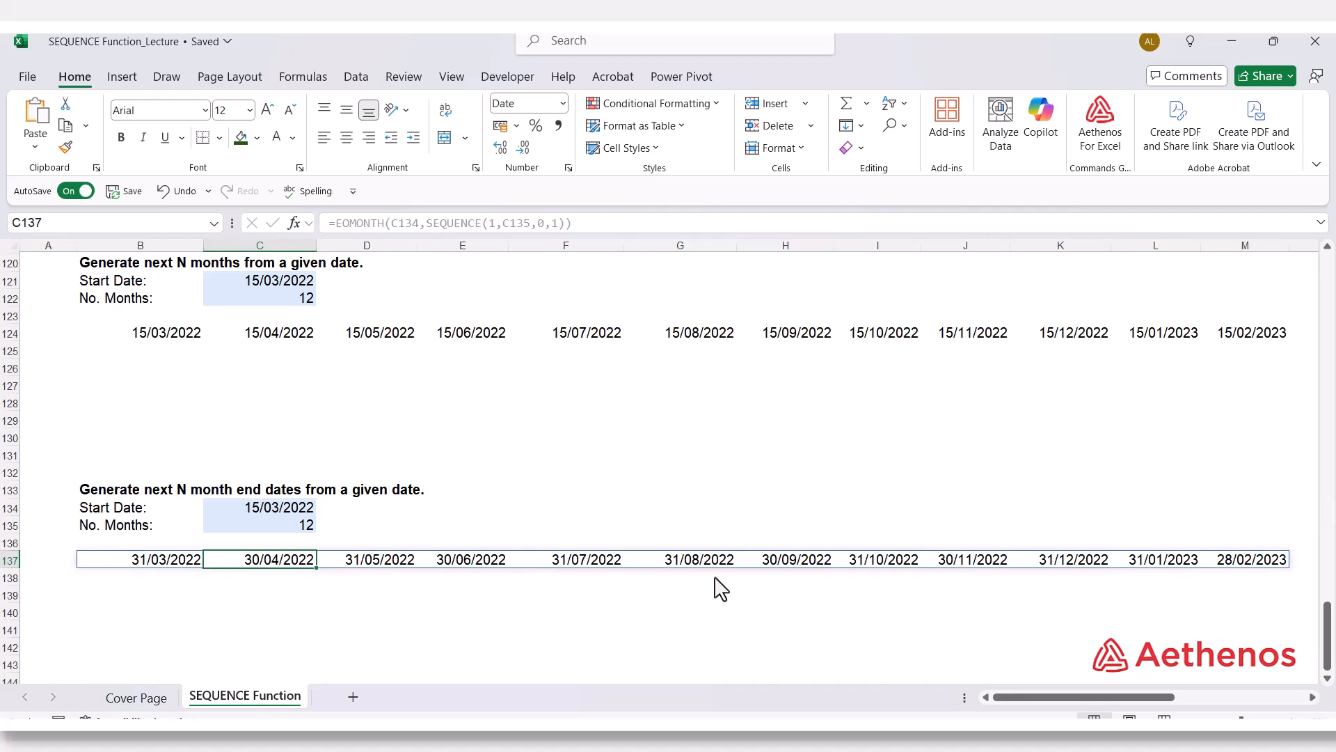
{"action": "left_click", "coordinate": [1259, 566]}
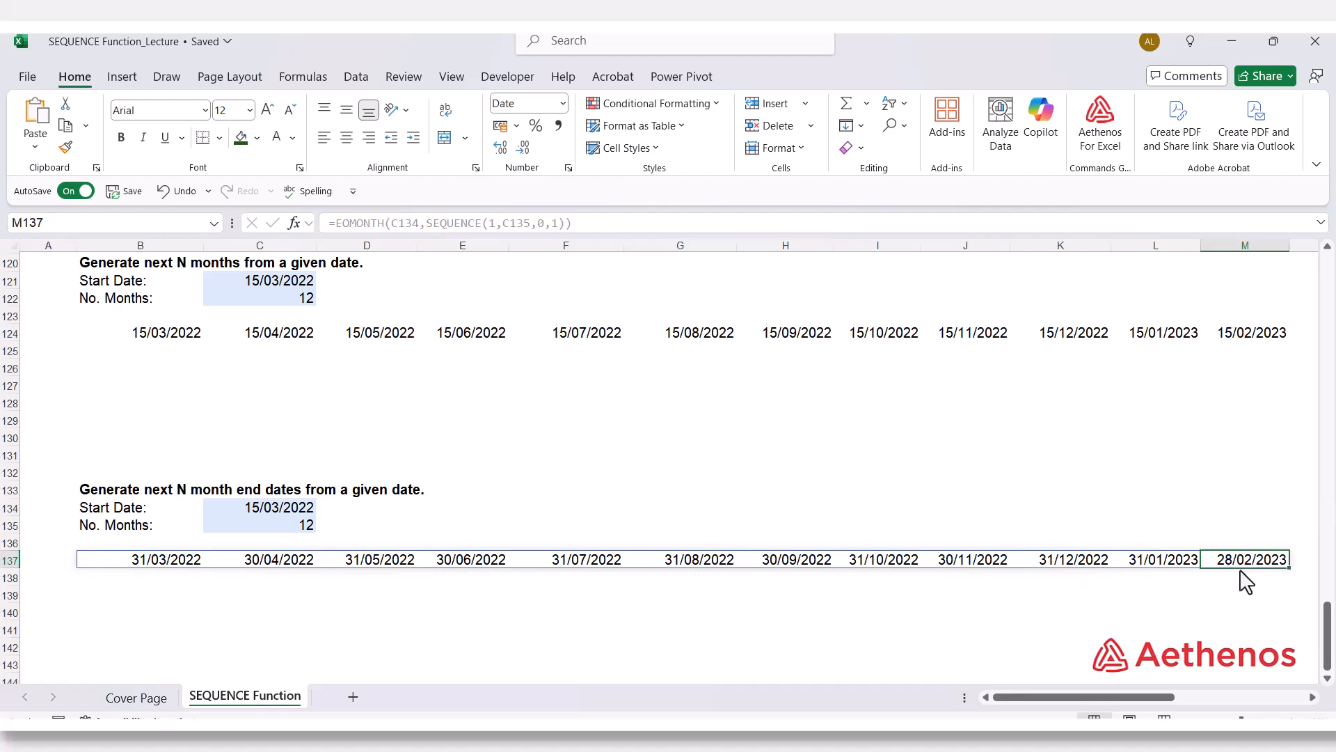
{"action": "left_click", "coordinate": [295, 528]}
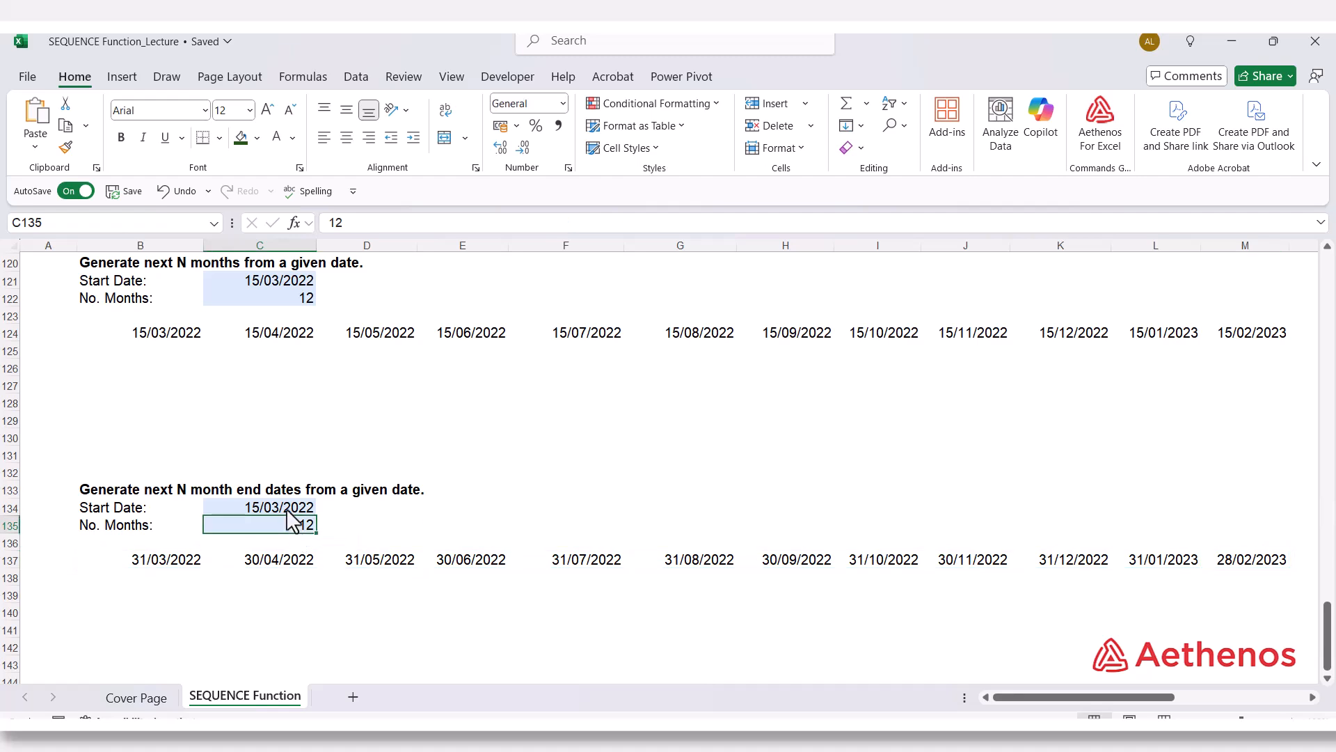
{"action": "left_click", "coordinate": [289, 509]}
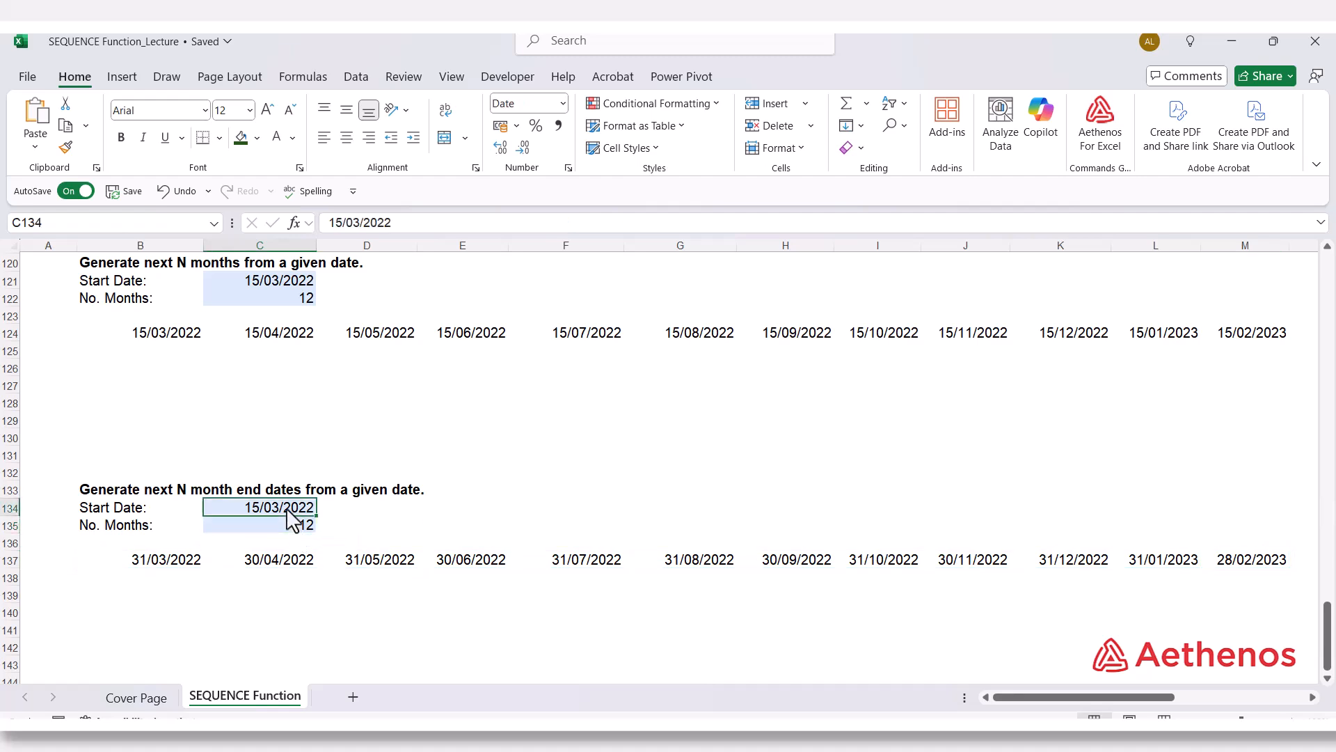
- Set the No. Months in C135 of the month end dates example to 24
{"action": "left_click", "coordinate": [237, 522]}
{"action": "scroll", "coordinate": [238, 515], "scroll_direction": "down", "scroll_amount": 1}
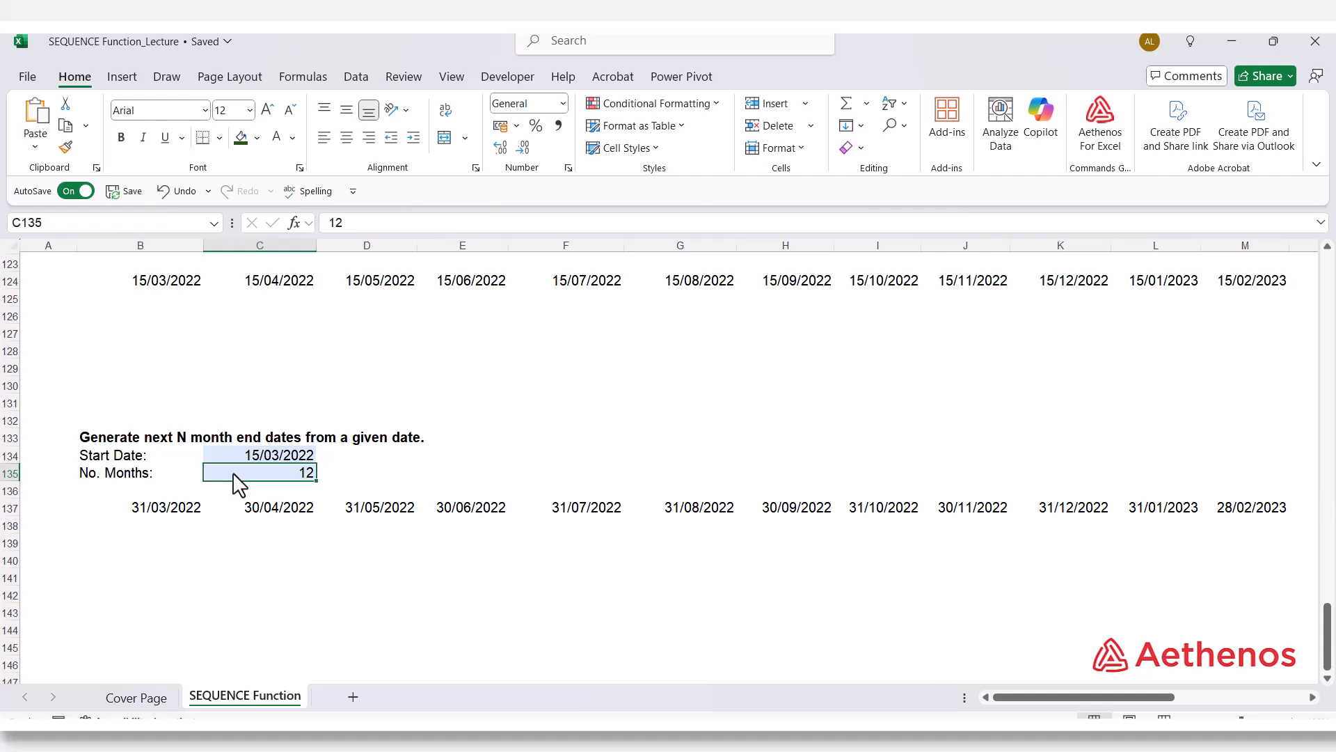
{"action": "type", "text": "2"}
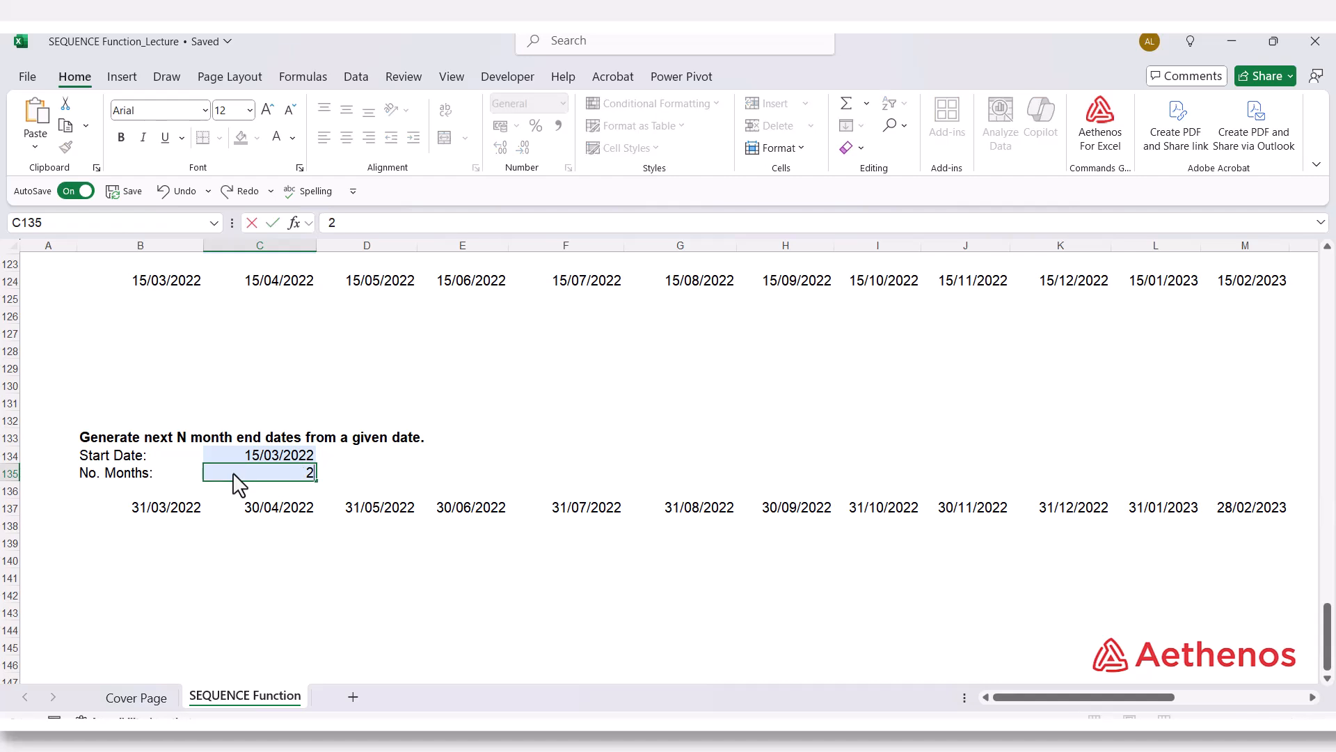
{"action": "type", "text": "4"}
{"action": "key", "text": "Return"}
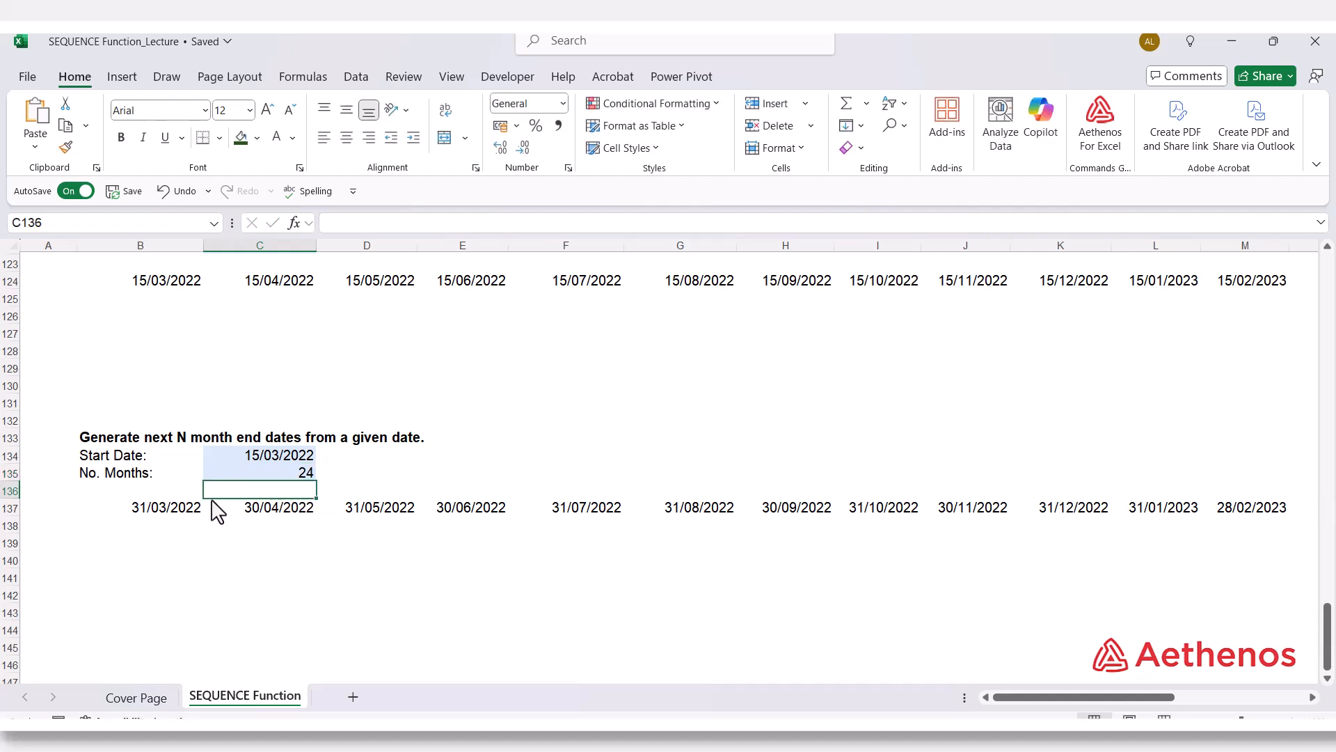
- Format the additional spilled month end results in N137:Y137 as Short Date
{"action": "left_click_drag", "start_coordinate": [1014, 698], "coordinate": [919, 681]}
{"action": "left_click", "coordinate": [144, 509]}
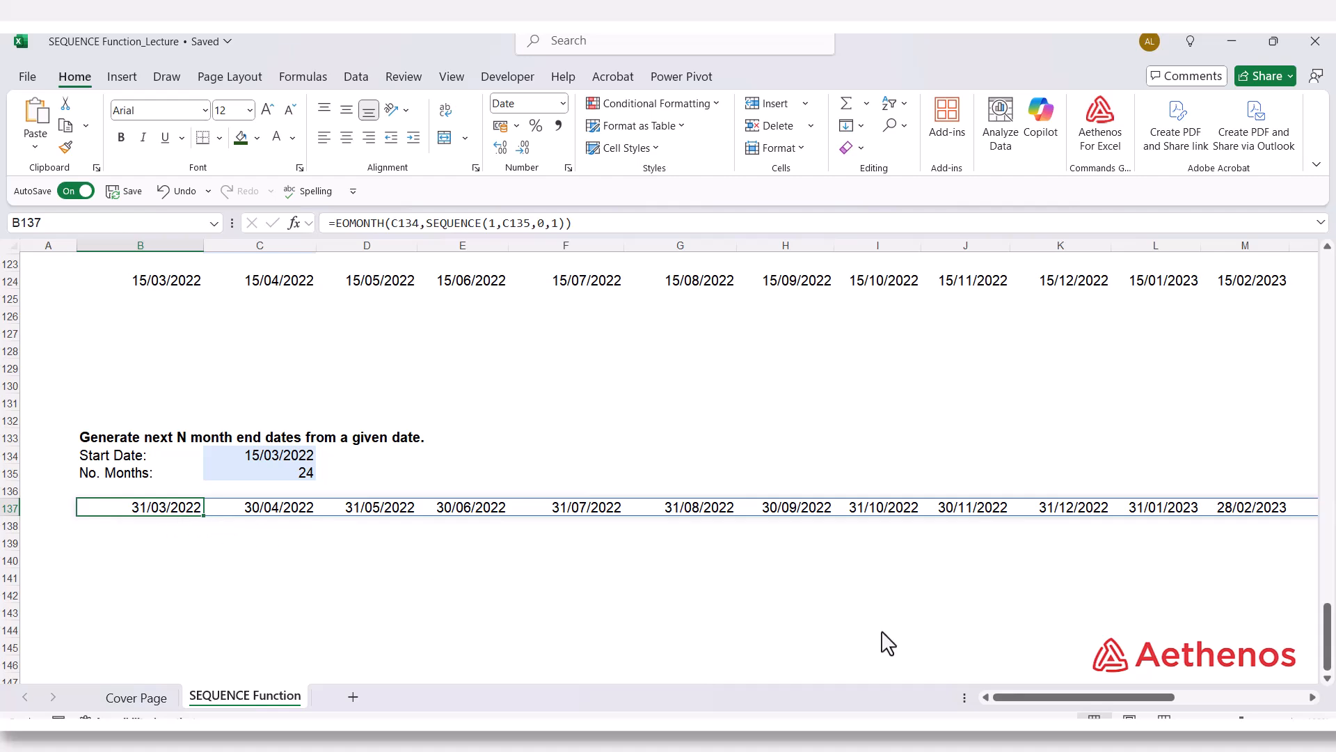
{"action": "left_click_drag", "start_coordinate": [1002, 701], "coordinate": [1028, 696]}
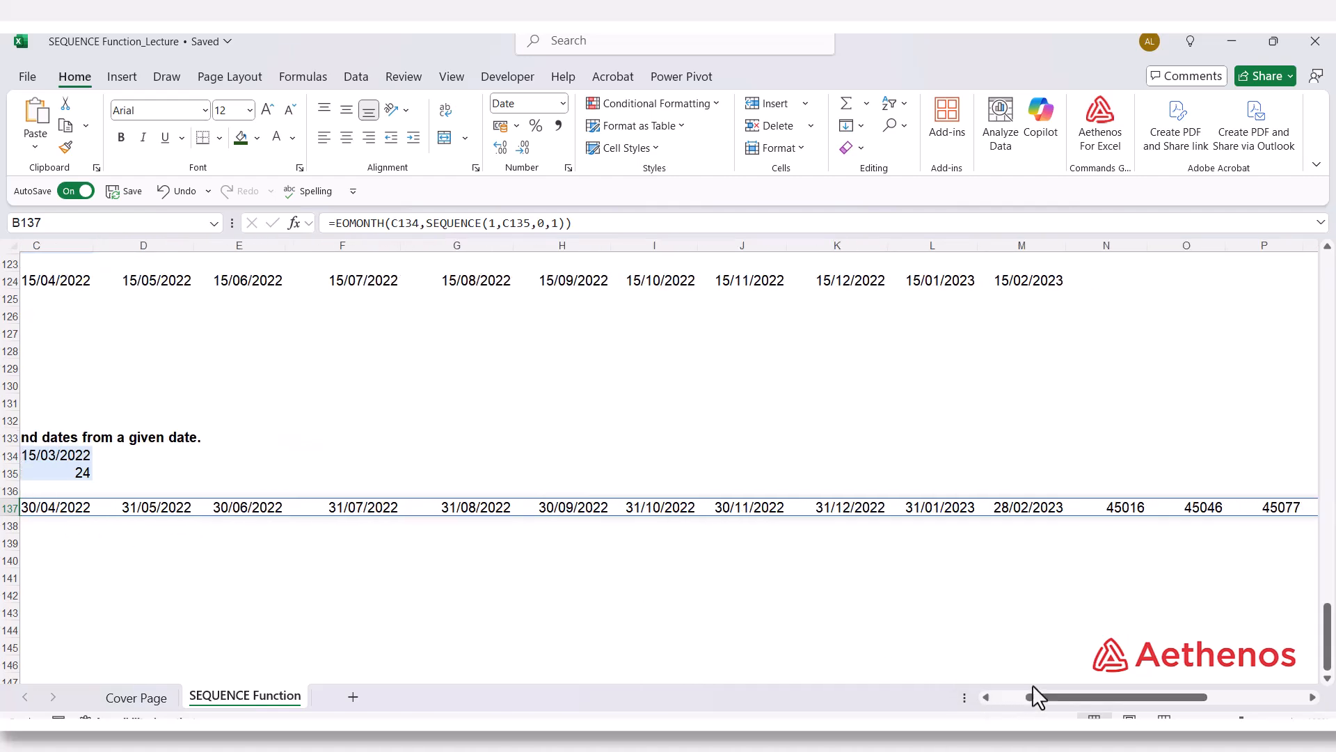
{"action": "left_click", "coordinate": [1022, 514]}
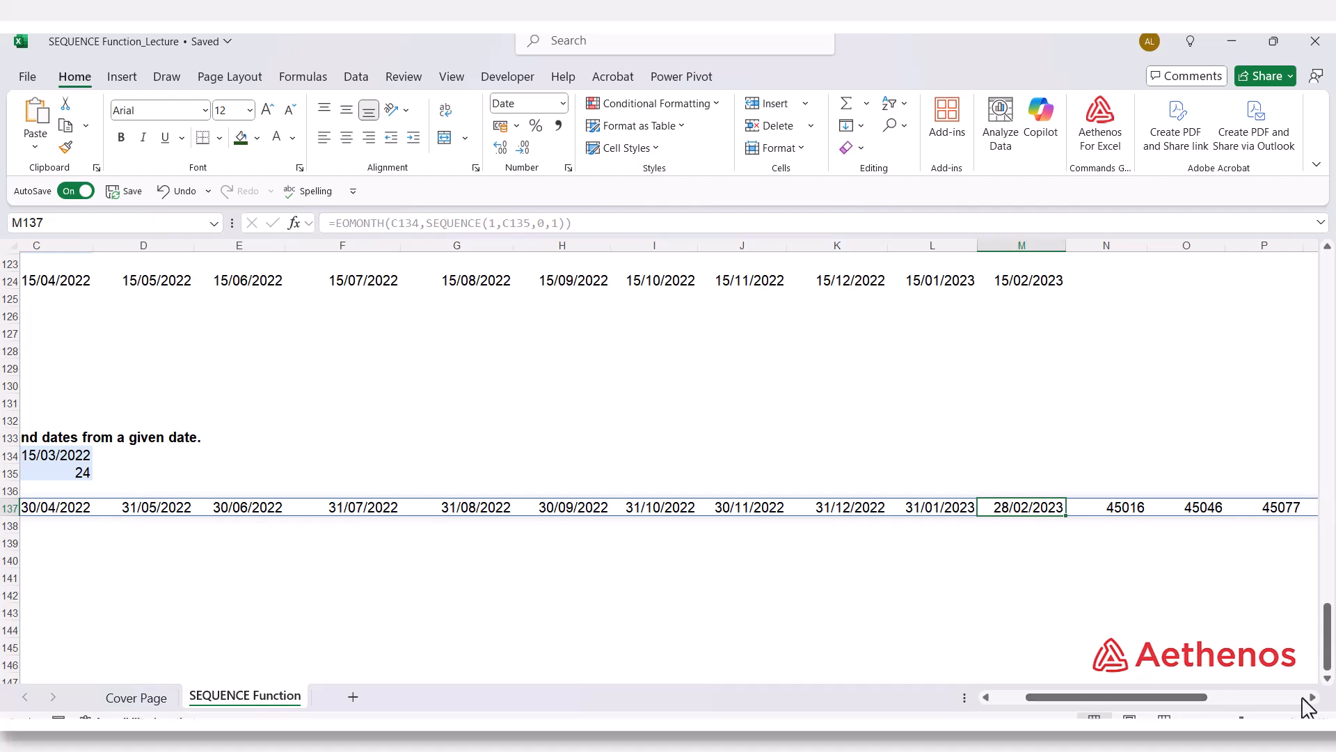
{"action": "left_click_drag", "start_coordinate": [1314, 704], "coordinate": [1311, 706]}
{"action": "left_click", "coordinate": [527, 540]}
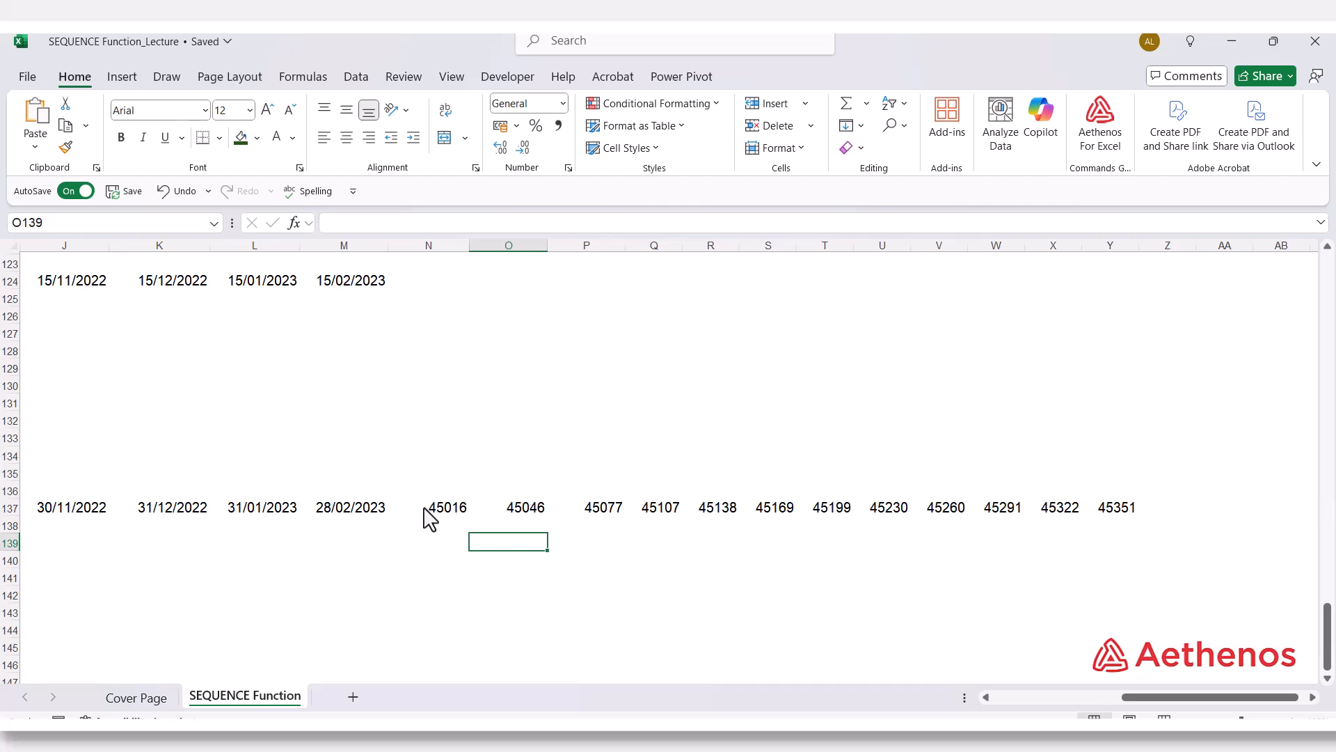
{"action": "left_click_drag", "start_coordinate": [430, 515], "coordinate": [1113, 513]}
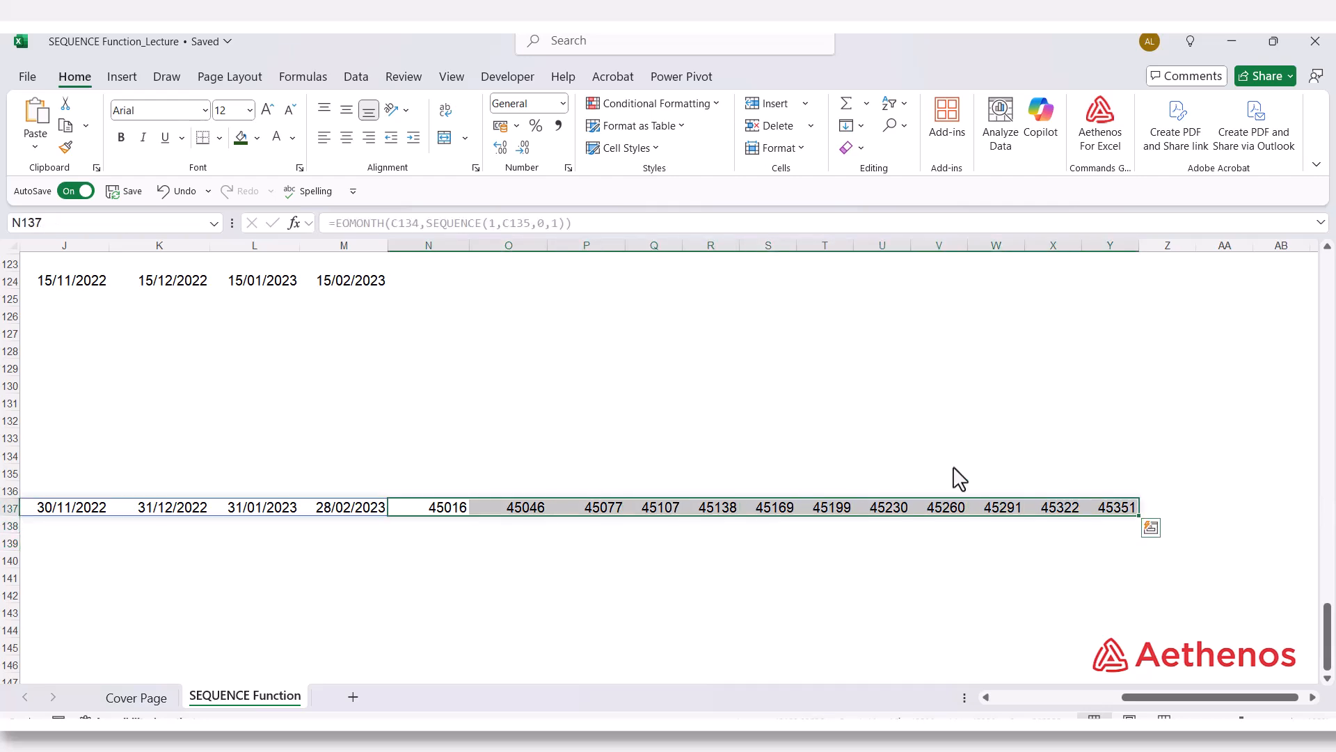
{"action": "left_click", "coordinate": [563, 104]}
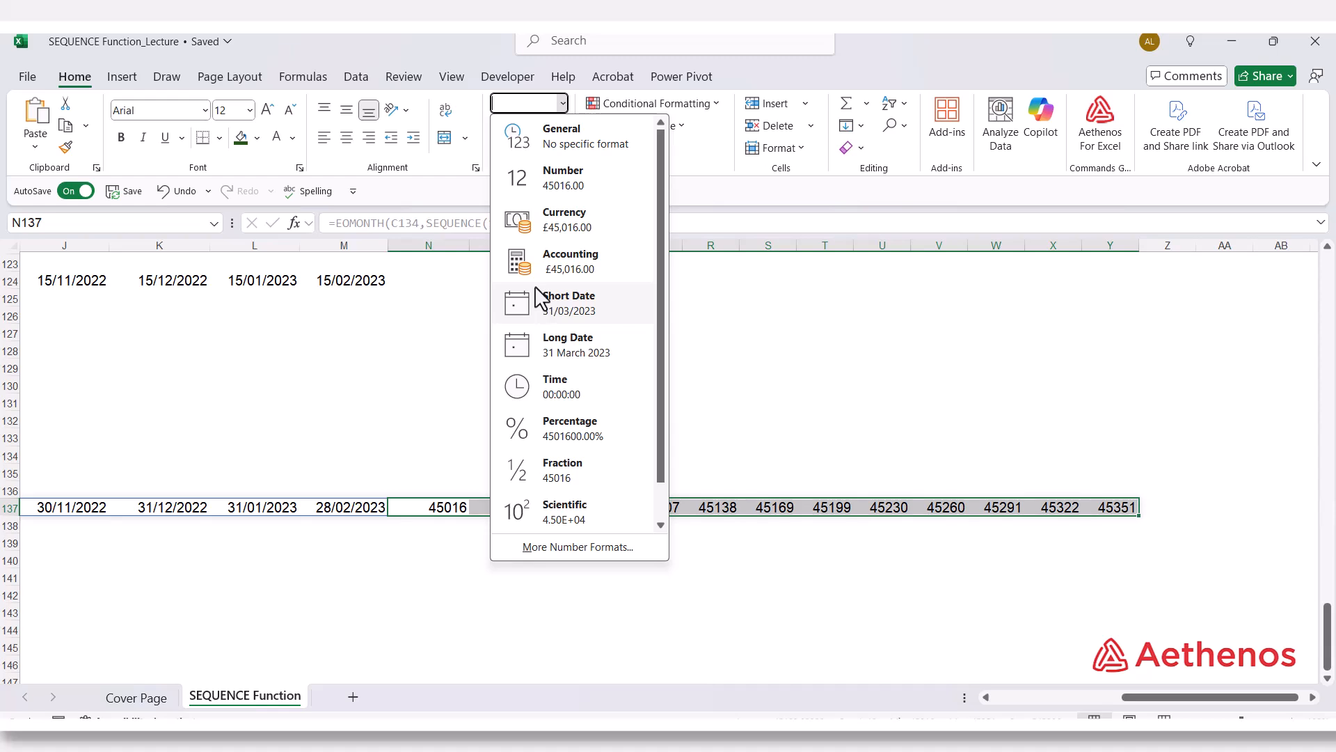
{"action": "left_click", "coordinate": [557, 303]}
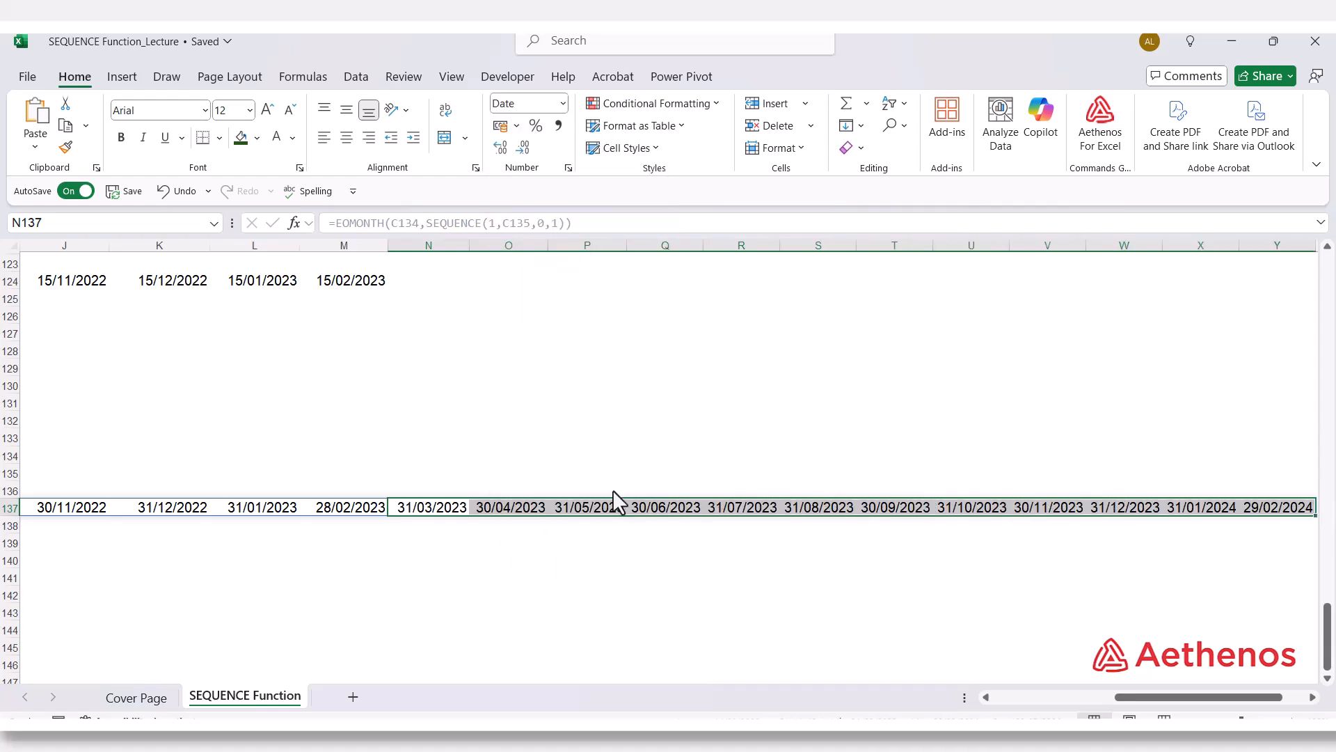
{"action": "left_click", "coordinate": [404, 542]}
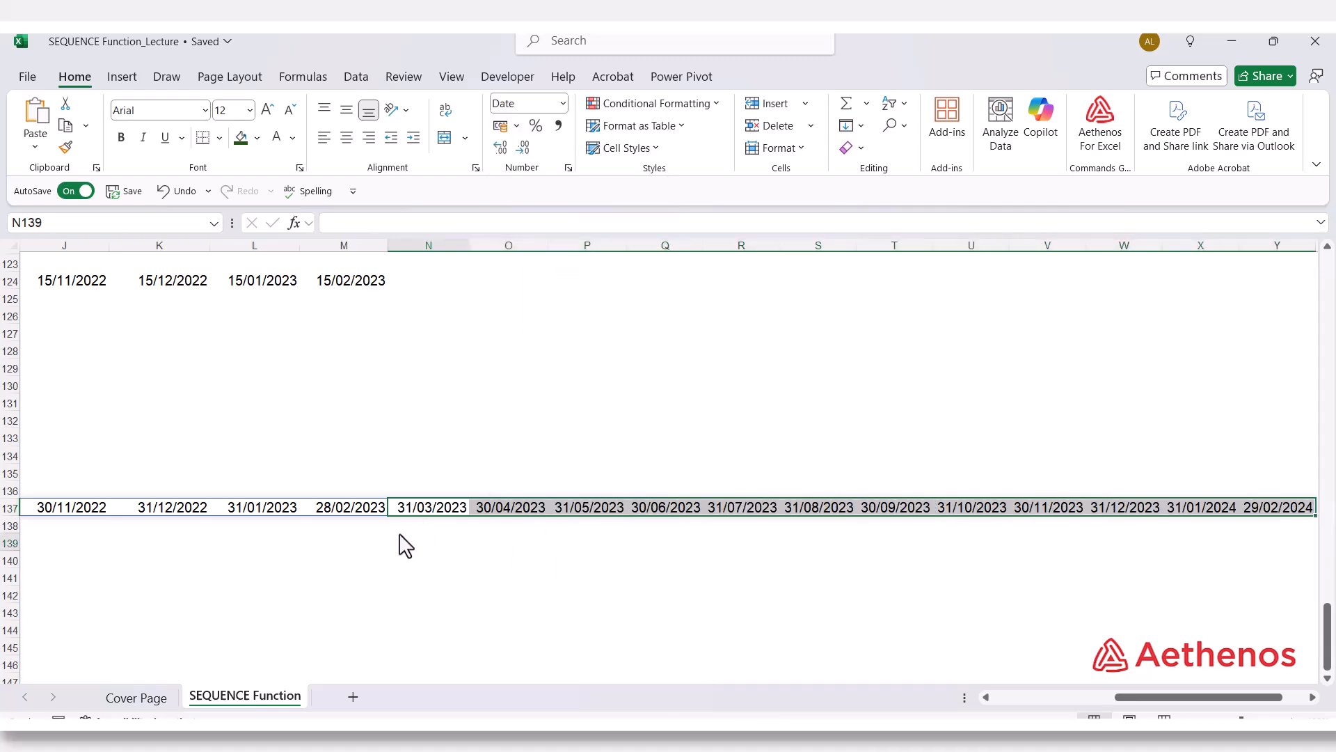
- Compare the month end dates in M137 and N137 and check the rest of the extended list in row 137
{"action": "left_click", "coordinate": [343, 516]}
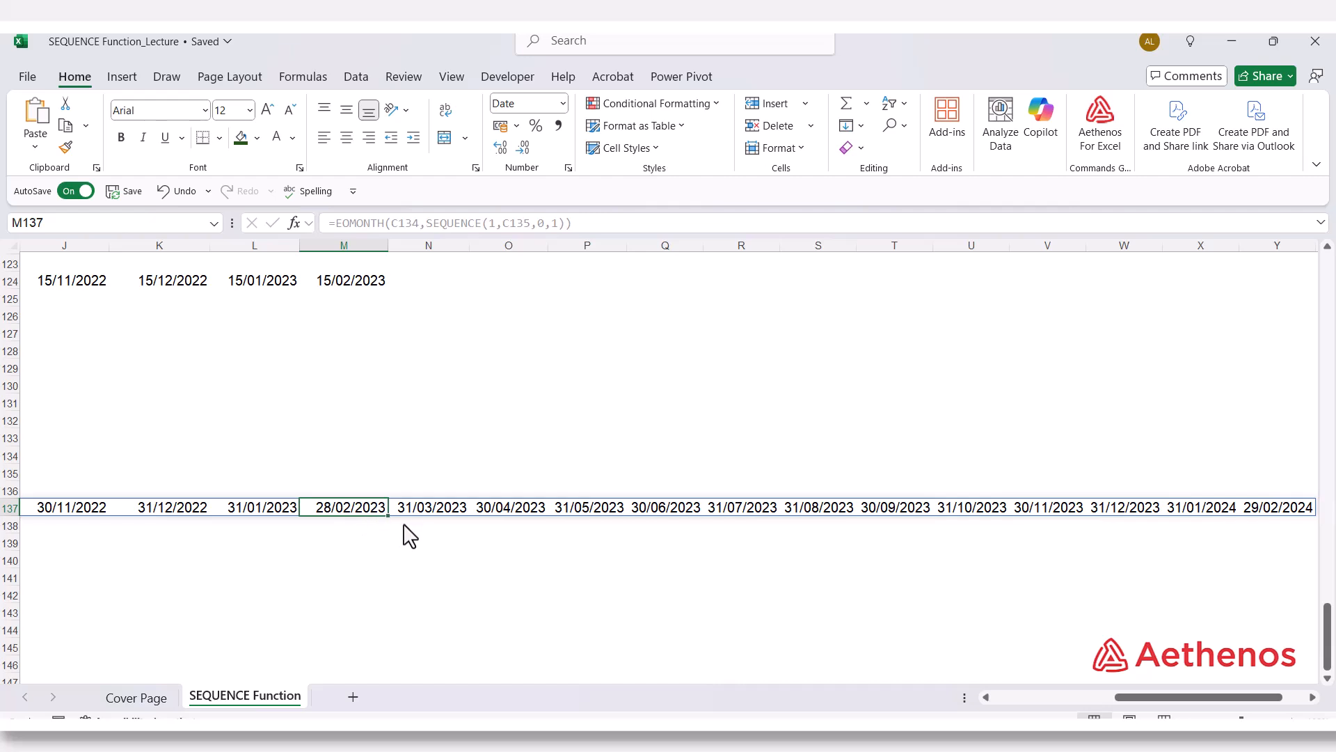
{"action": "left_click", "coordinate": [421, 515]}
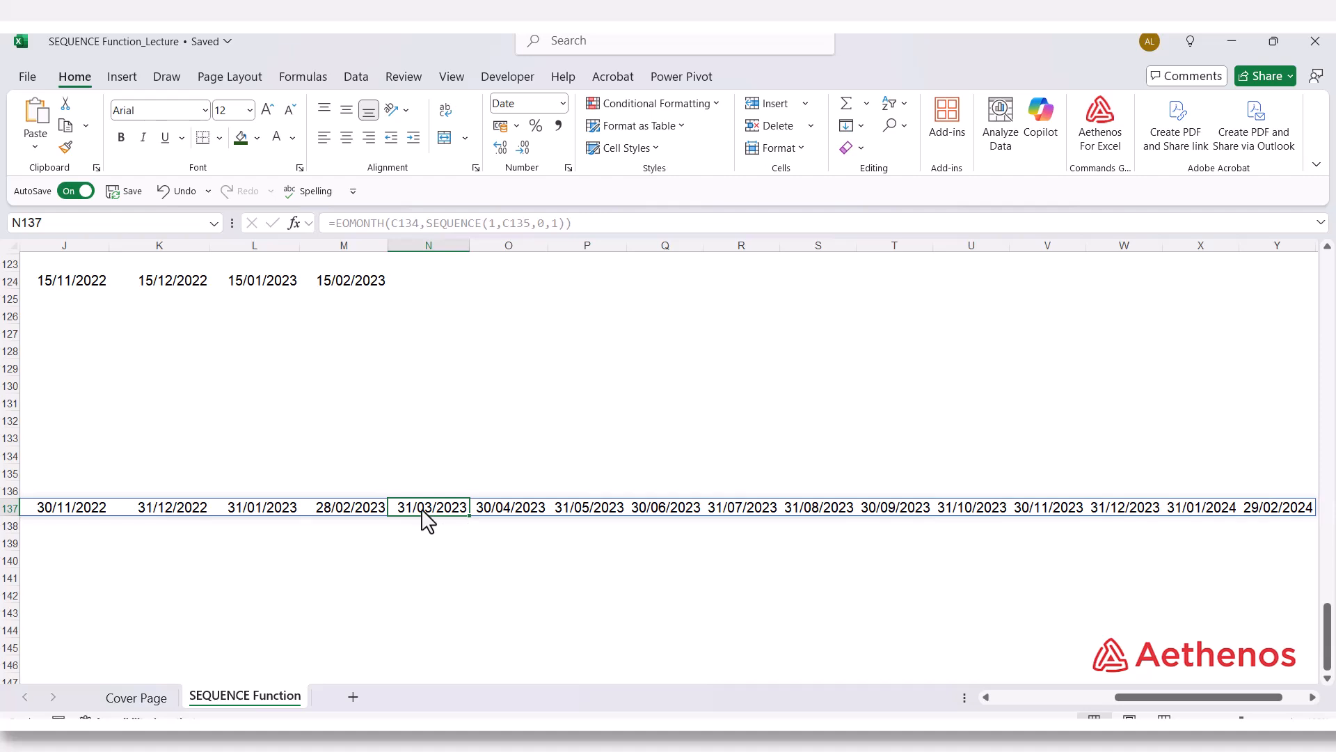
{"action": "mouse_move", "coordinate": [1142, 693]}
{"action": "left_mouse_down"}
{"action": "mouse_move", "coordinate": [1063, 693]}
{"action": "mouse_move", "coordinate": [1142, 691]}
{"action": "left_mouse_up"}
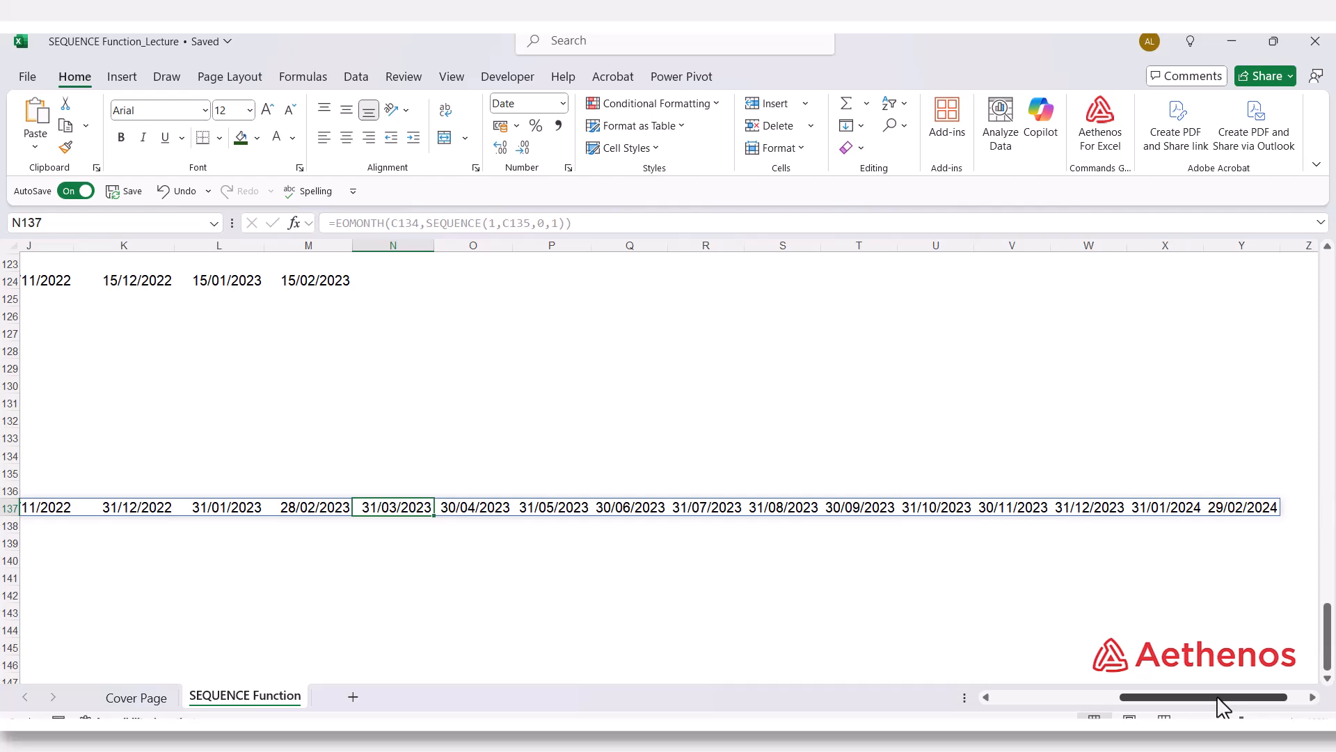
{"action": "left_click_drag", "start_coordinate": [1223, 706], "coordinate": [1017, 704]}
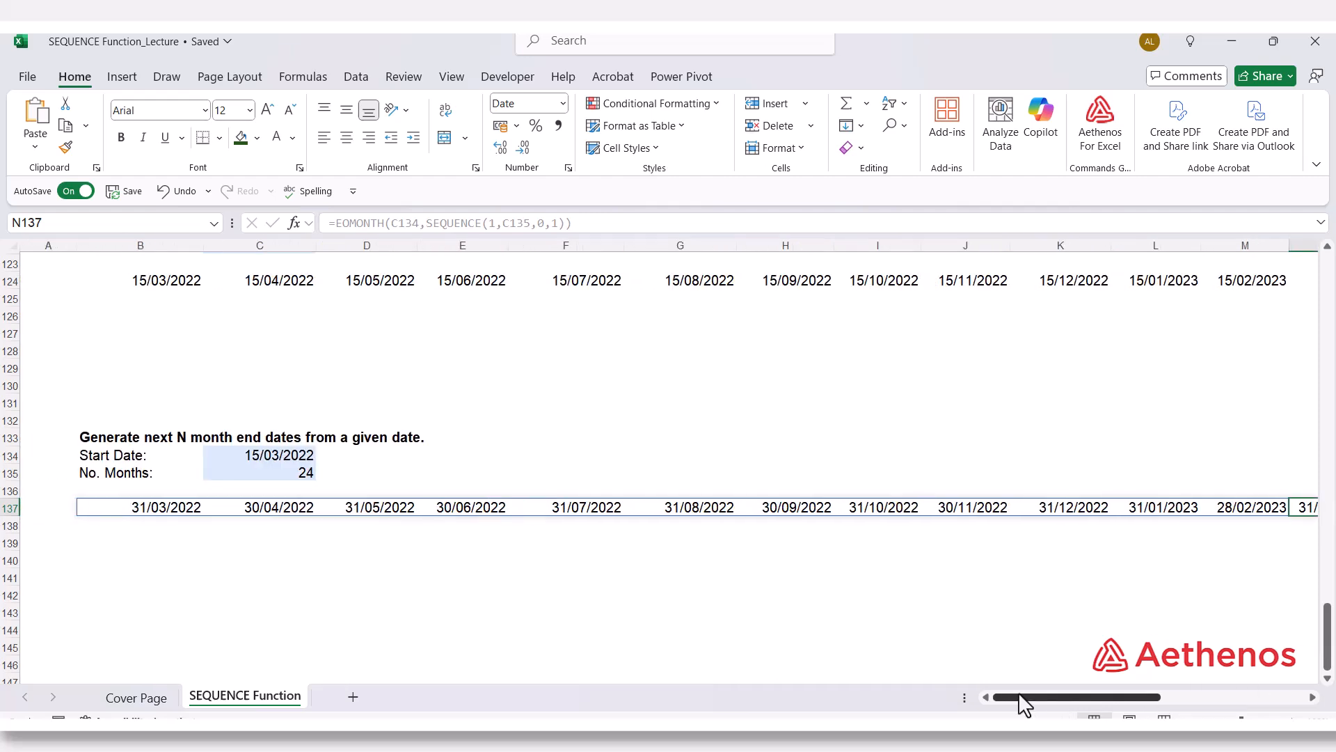
- Check the No. Months input in C135 and how the EOMONTH formula in B137 refers to it
{"action": "left_click", "coordinate": [312, 473]}
{"action": "type", "text": "24"}
{"action": "key", "text": "ctrl+Return"}
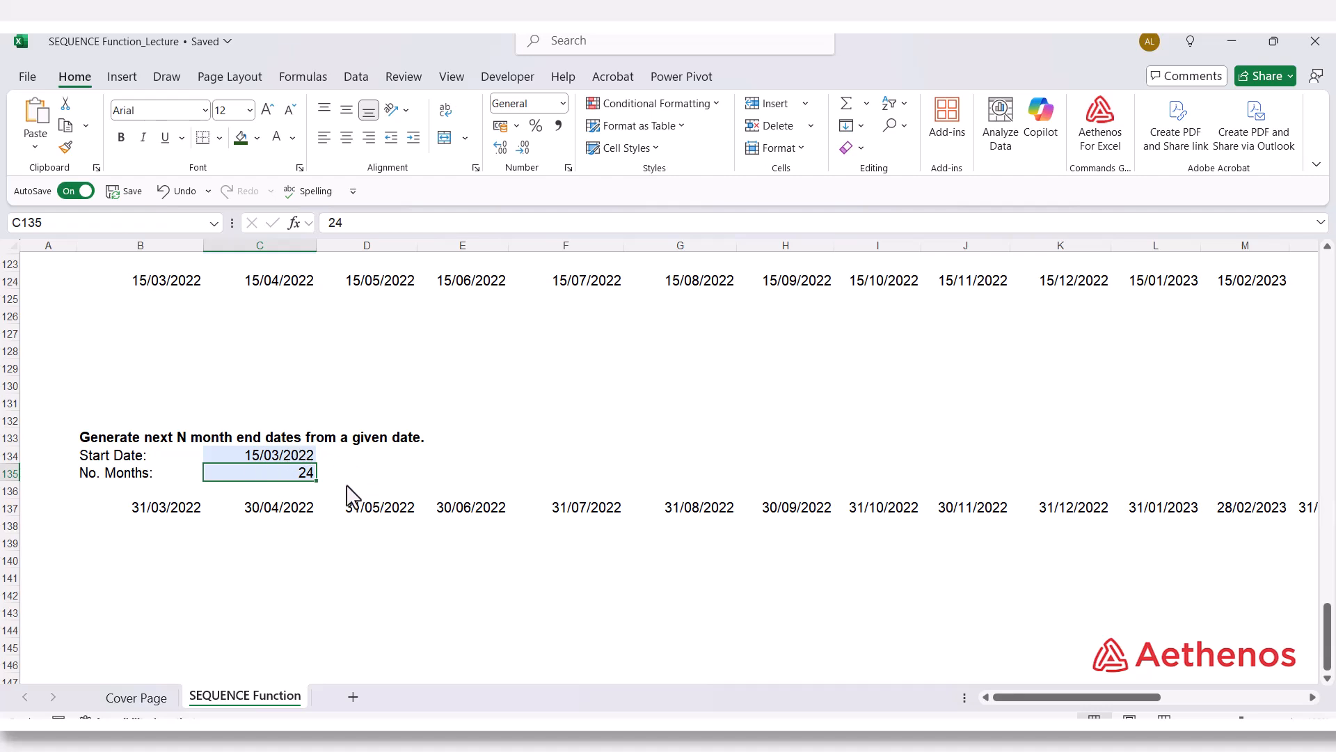
{"action": "double_click", "coordinate": [175, 508]}
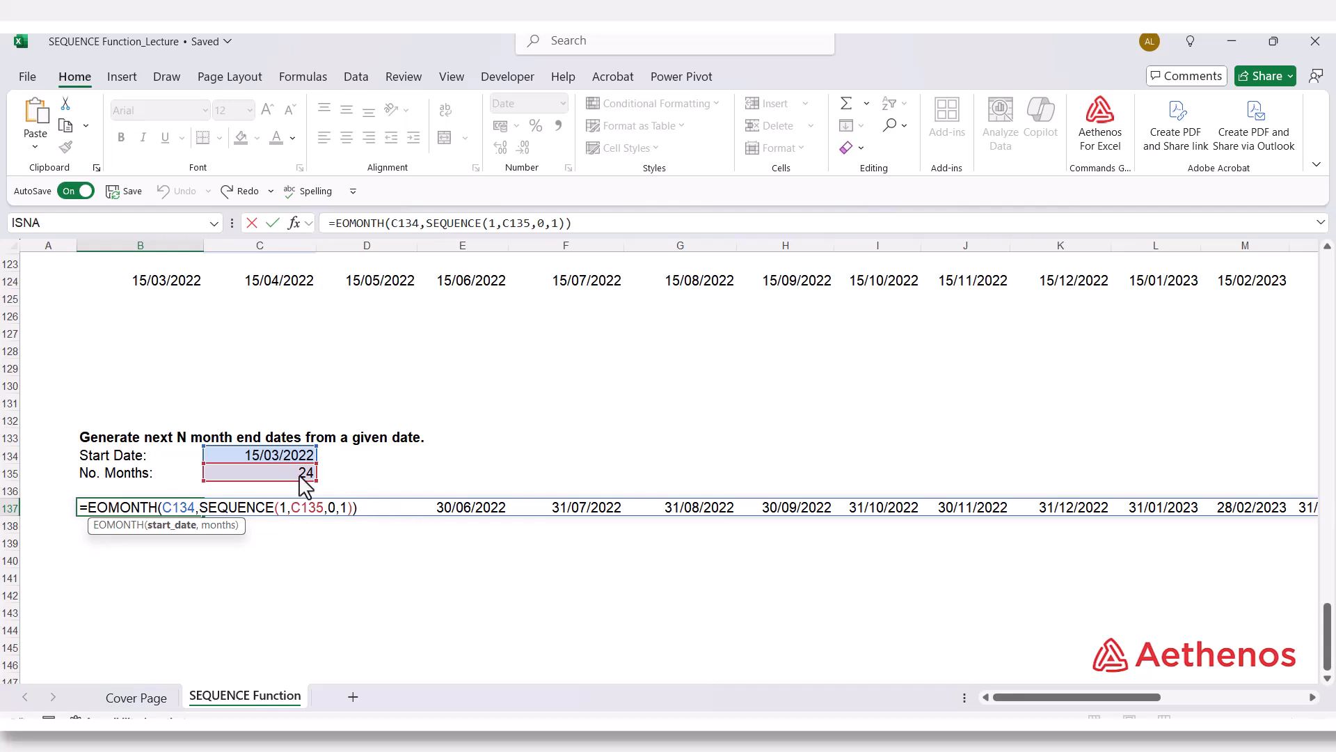
{"action": "key", "text": "Escape"}
{"action": "left_click", "coordinate": [322, 598]}
{"action": "scroll", "coordinate": [534, 353], "scroll_direction": "up", "scroll_amount": 2}
{"action": "scroll", "coordinate": [192, 392], "scroll_direction": "down", "scroll_amount": 2}
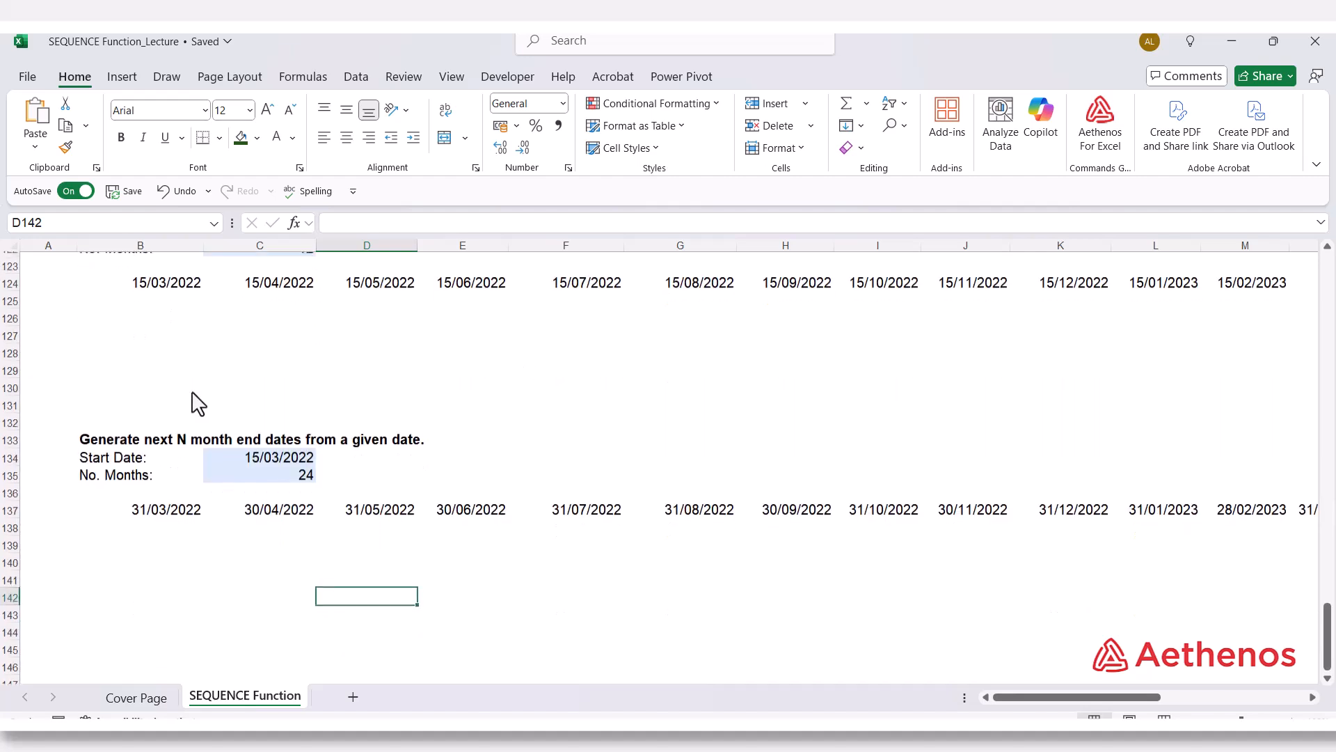
- Enter =TEXT(B137,"mmm-yyyy") in B140 to display the first month end date as abbreviated month and year
{"action": "scroll", "coordinate": [197, 401], "scroll_direction": "down", "scroll_amount": 2}
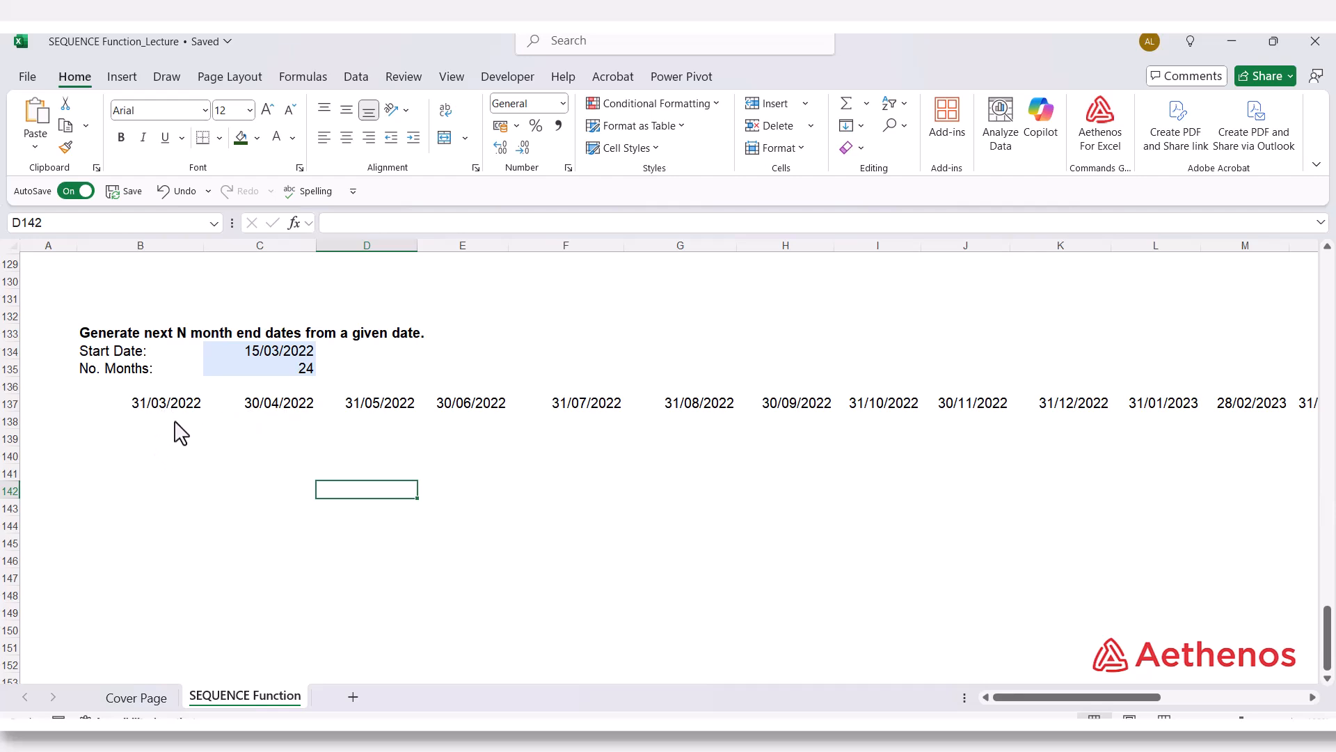
{"action": "left_click", "coordinate": [132, 456]}
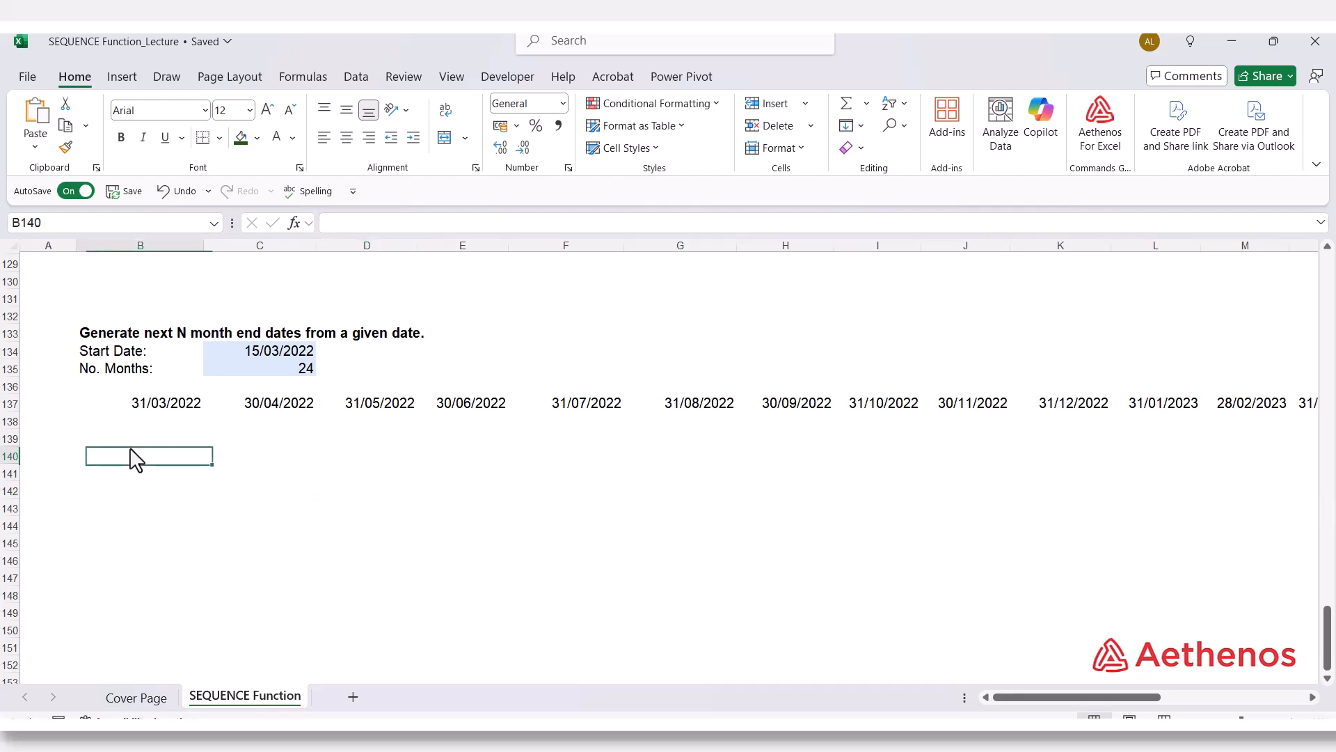
{"action": "type", "text": "="}
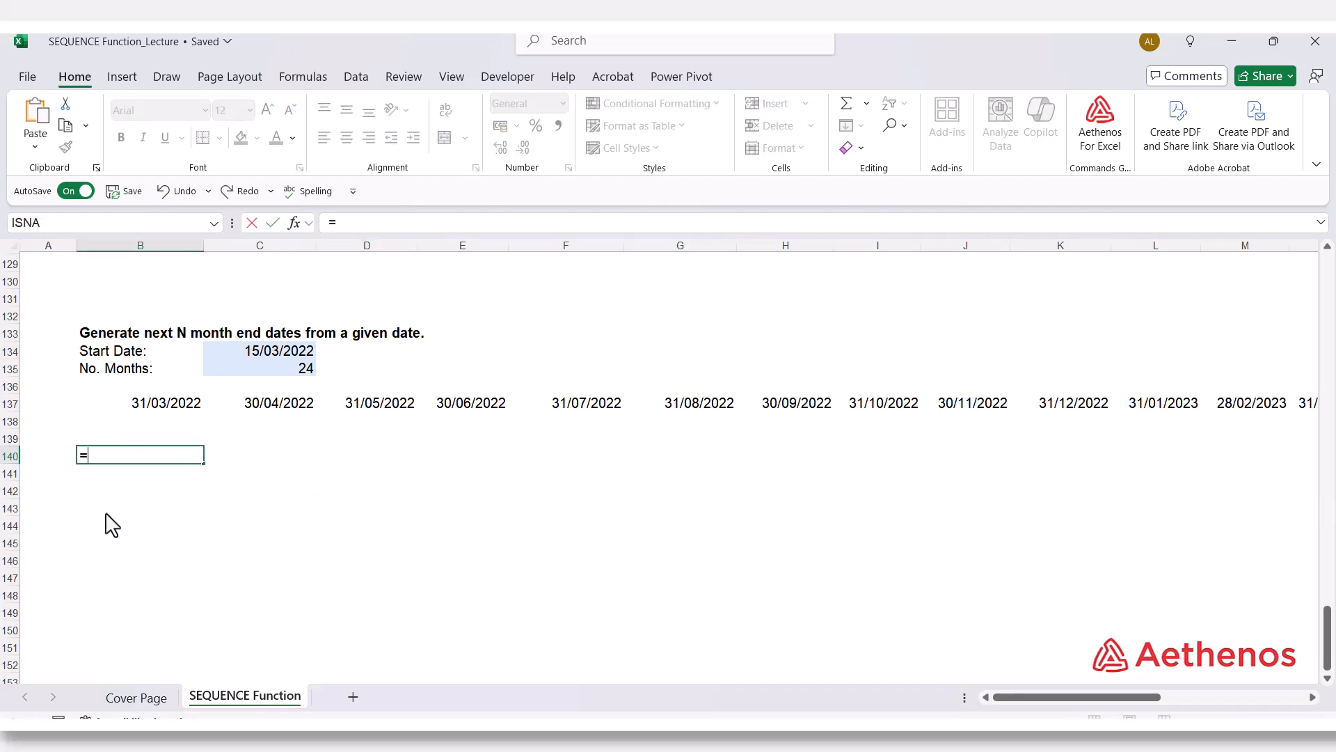
{"action": "type", "text": "TEXT"}
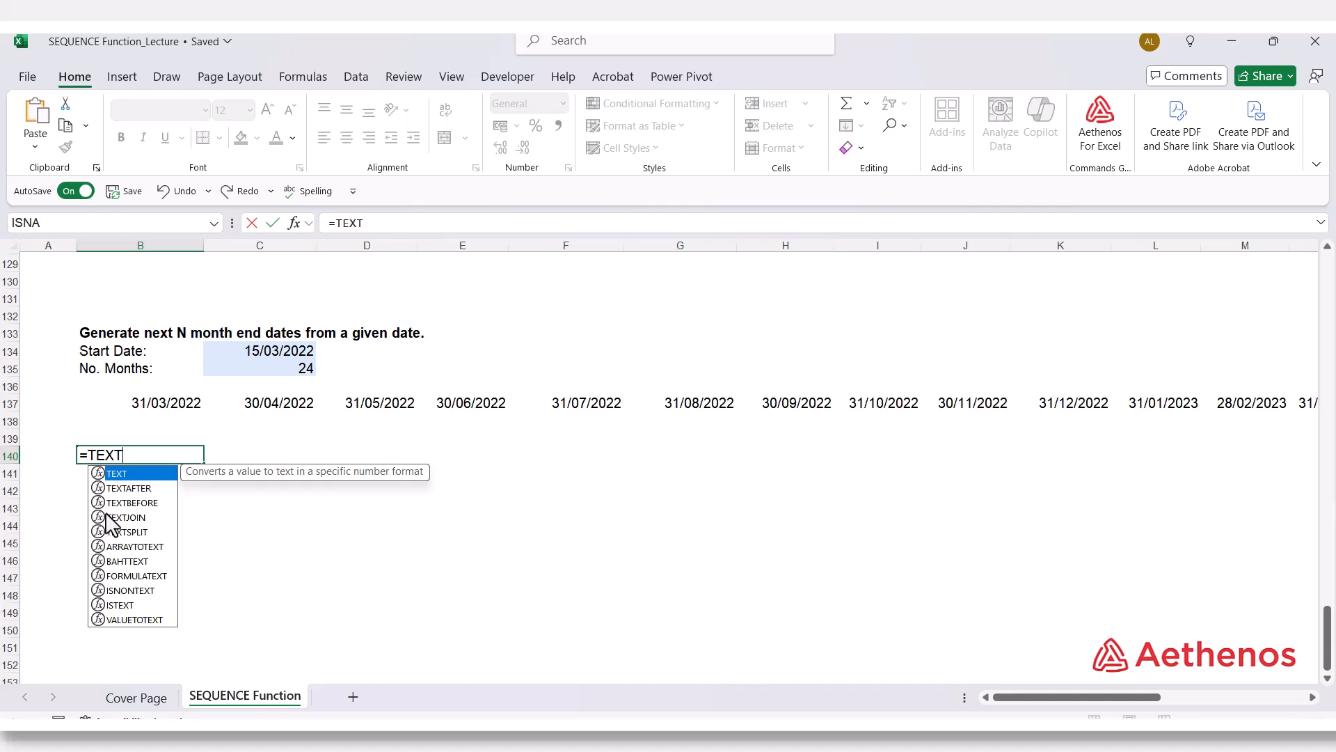
{"action": "type", "text": "("}
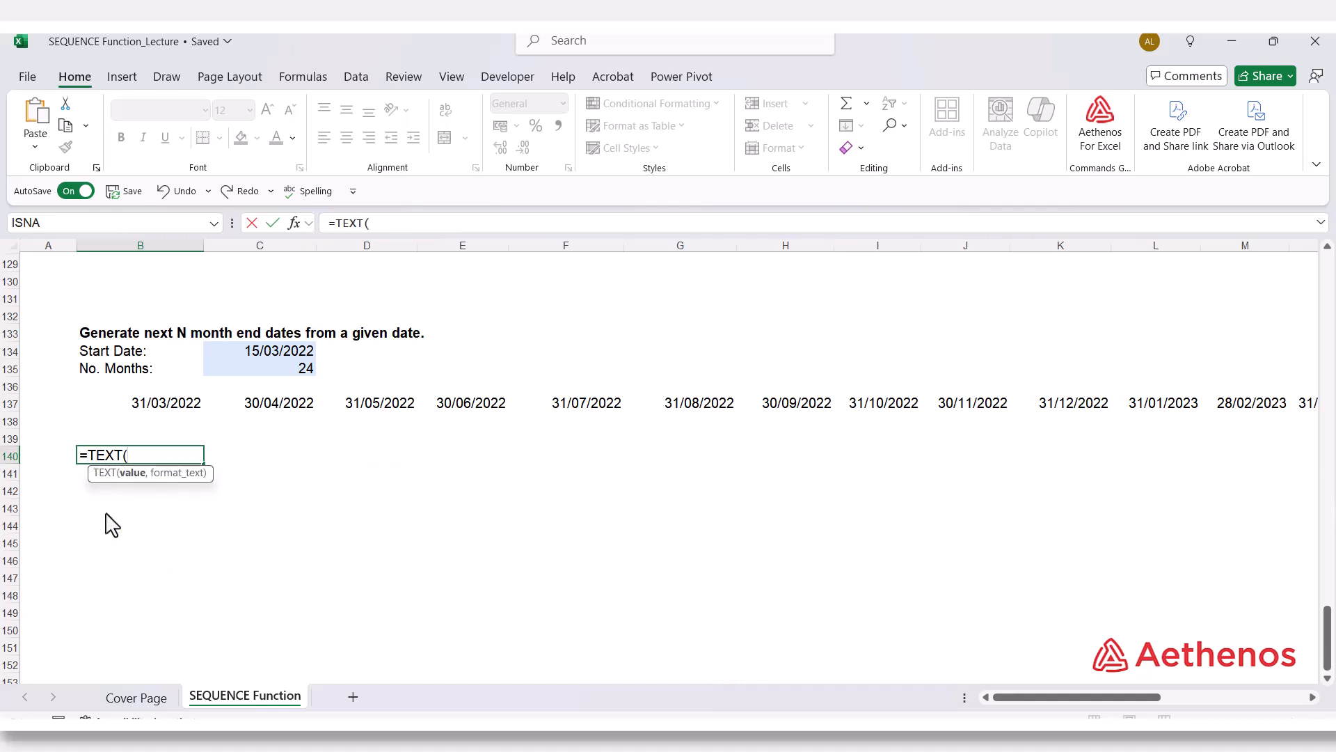
{"action": "left_click", "coordinate": [153, 400]}
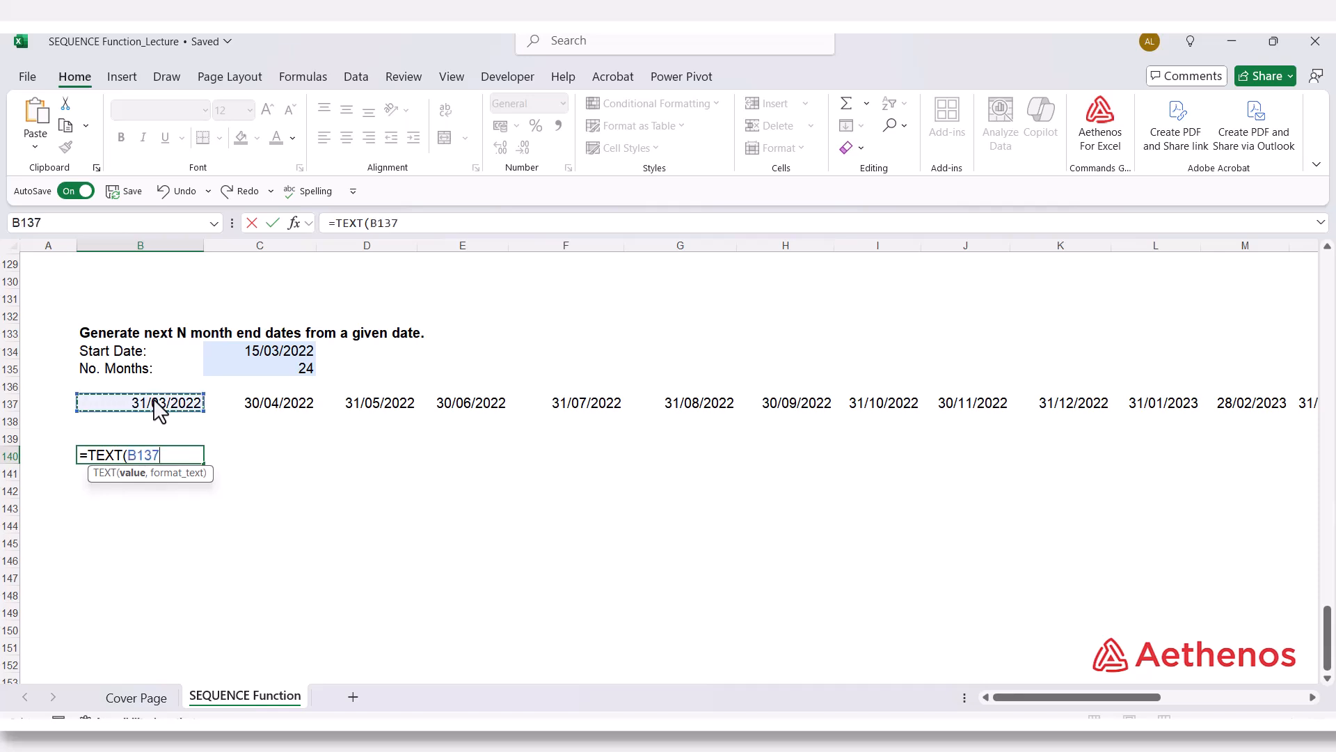
{"action": "type", "text": ","}
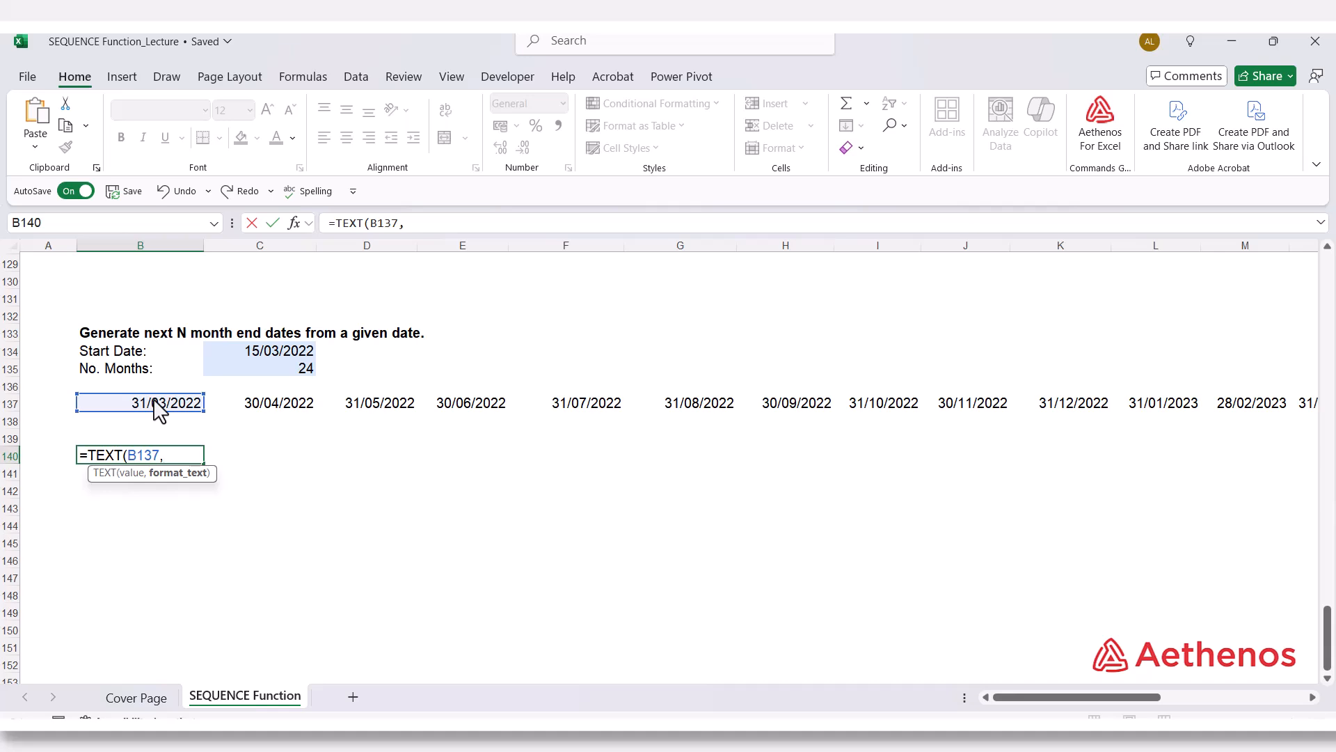
{"action": "type", "text": "\"mmm-yyyy"}
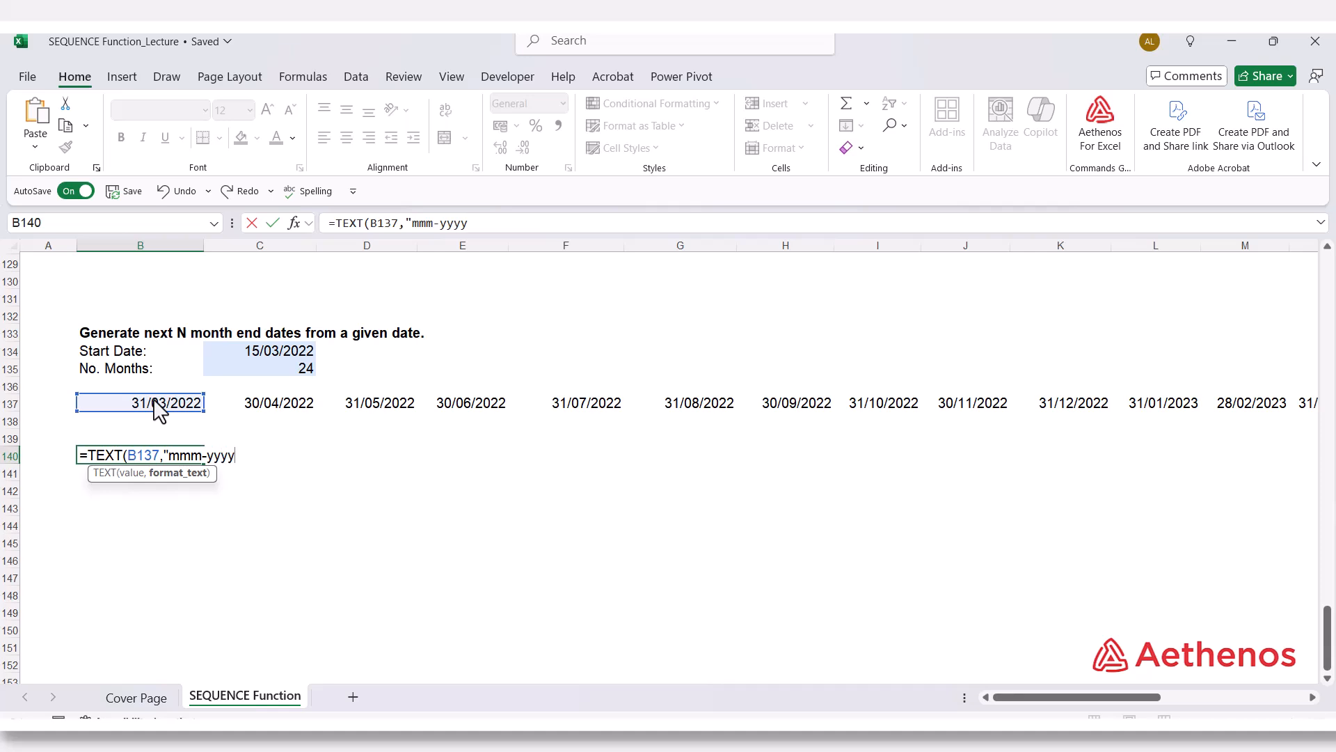
{"action": "type", "text": "\")"}
{"action": "key", "text": "Return"}
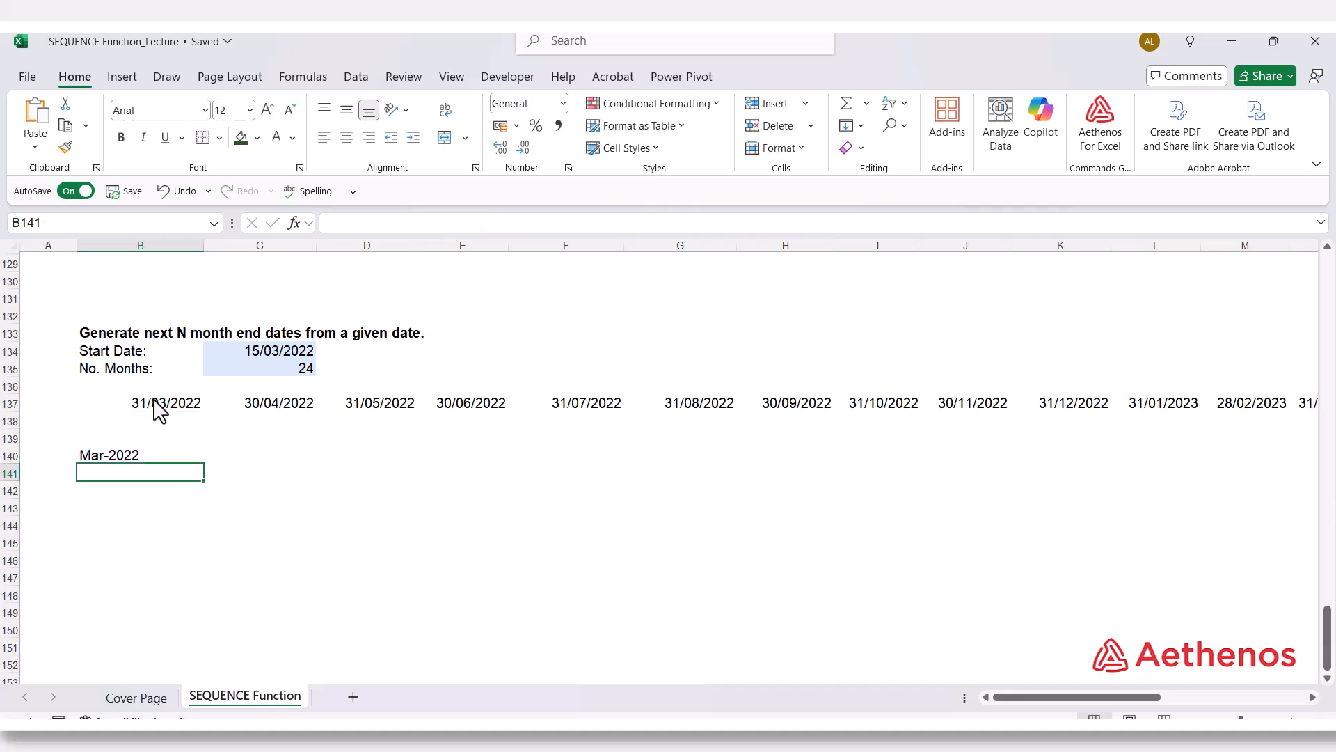
- Change the format text of the TEXT formula in B140 to "mmmm-yyyy" to show the full month name
{"action": "left_click", "coordinate": [121, 454]}
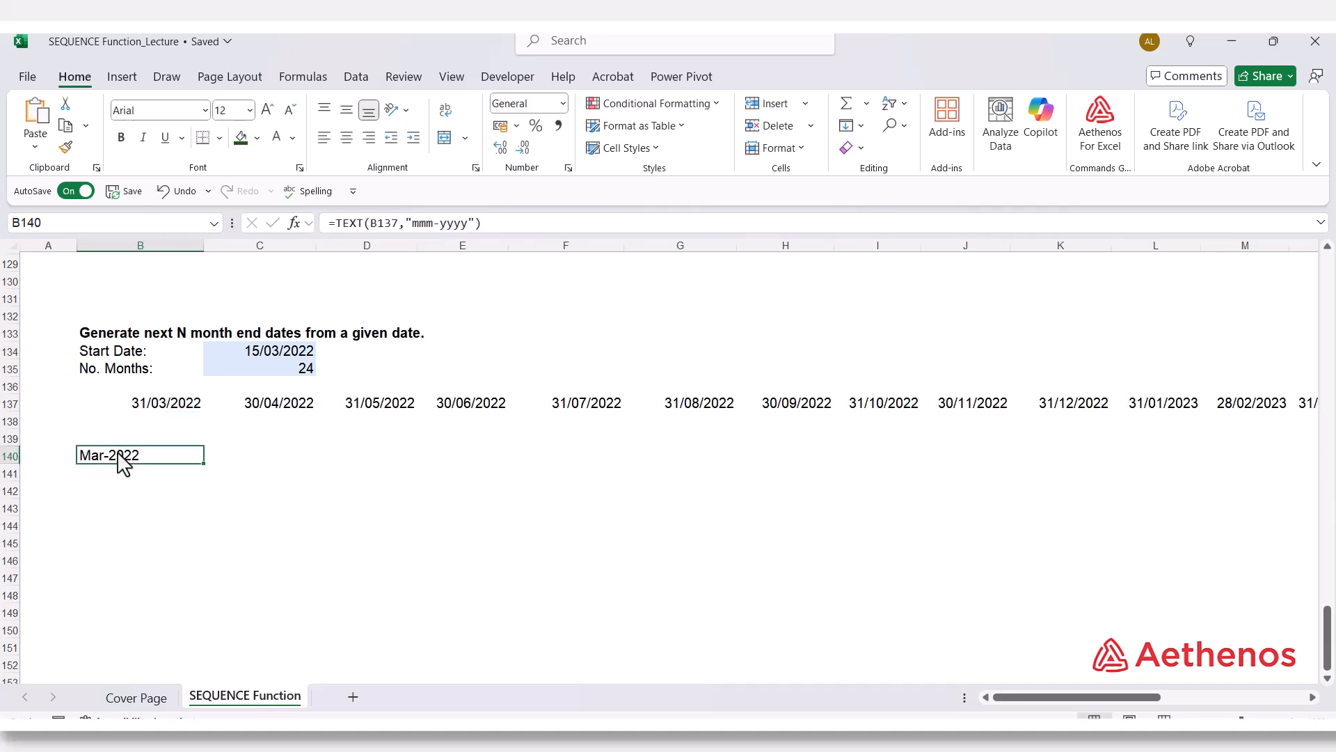
{"action": "double_click", "coordinate": [151, 471]}
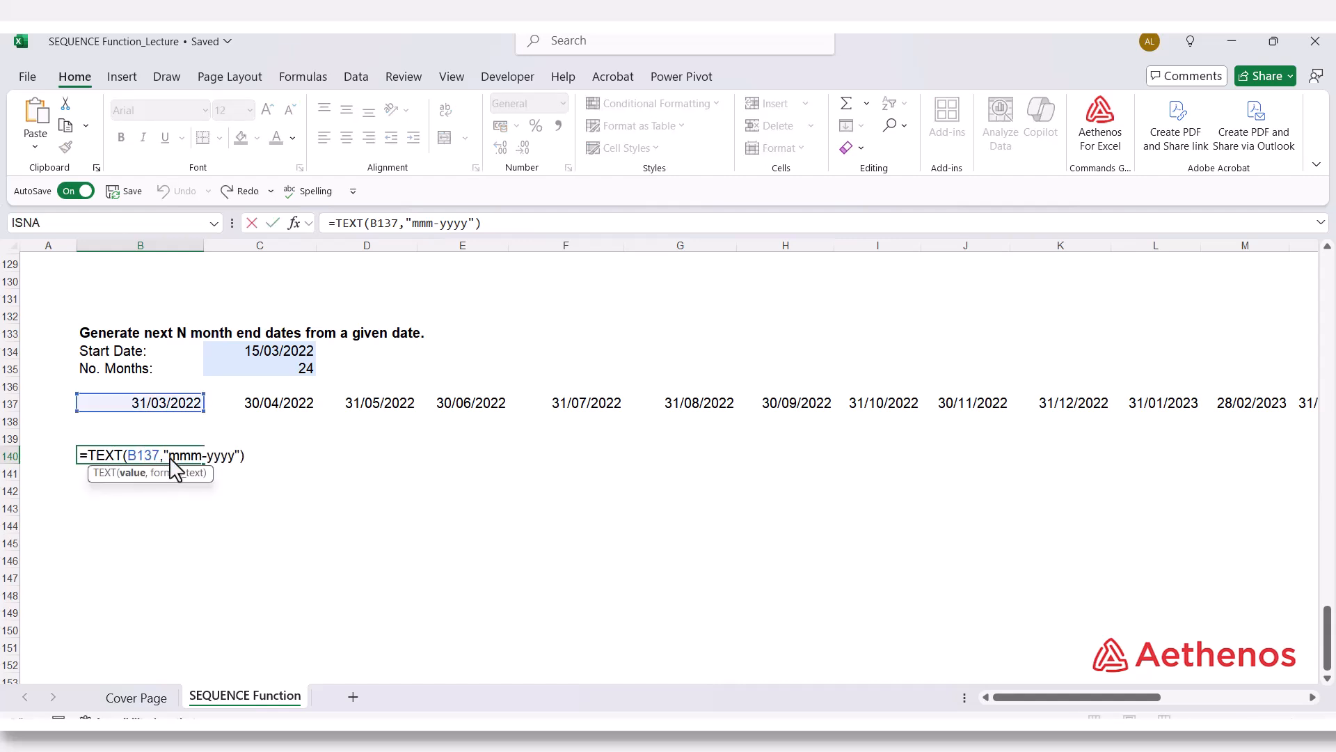
{"action": "key", "text": "ctrl+Return"}
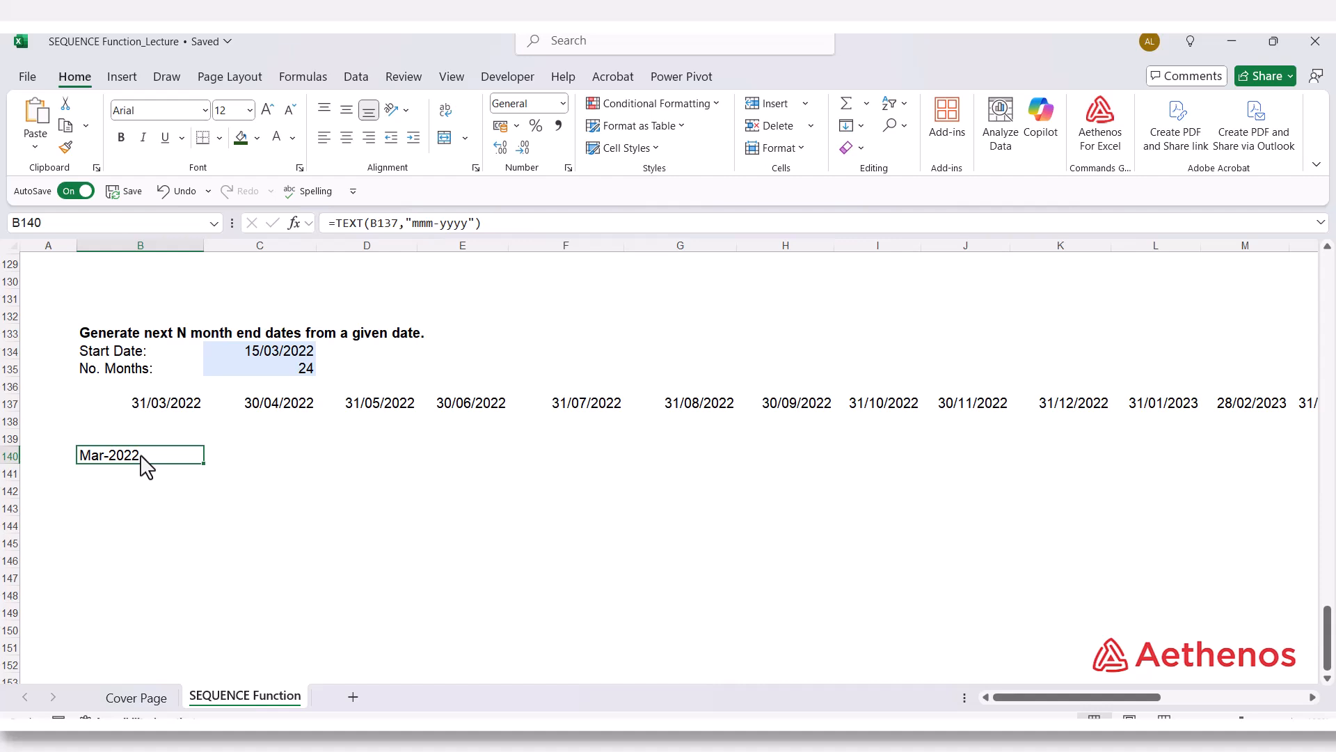
{"action": "double_click", "coordinate": [146, 465]}
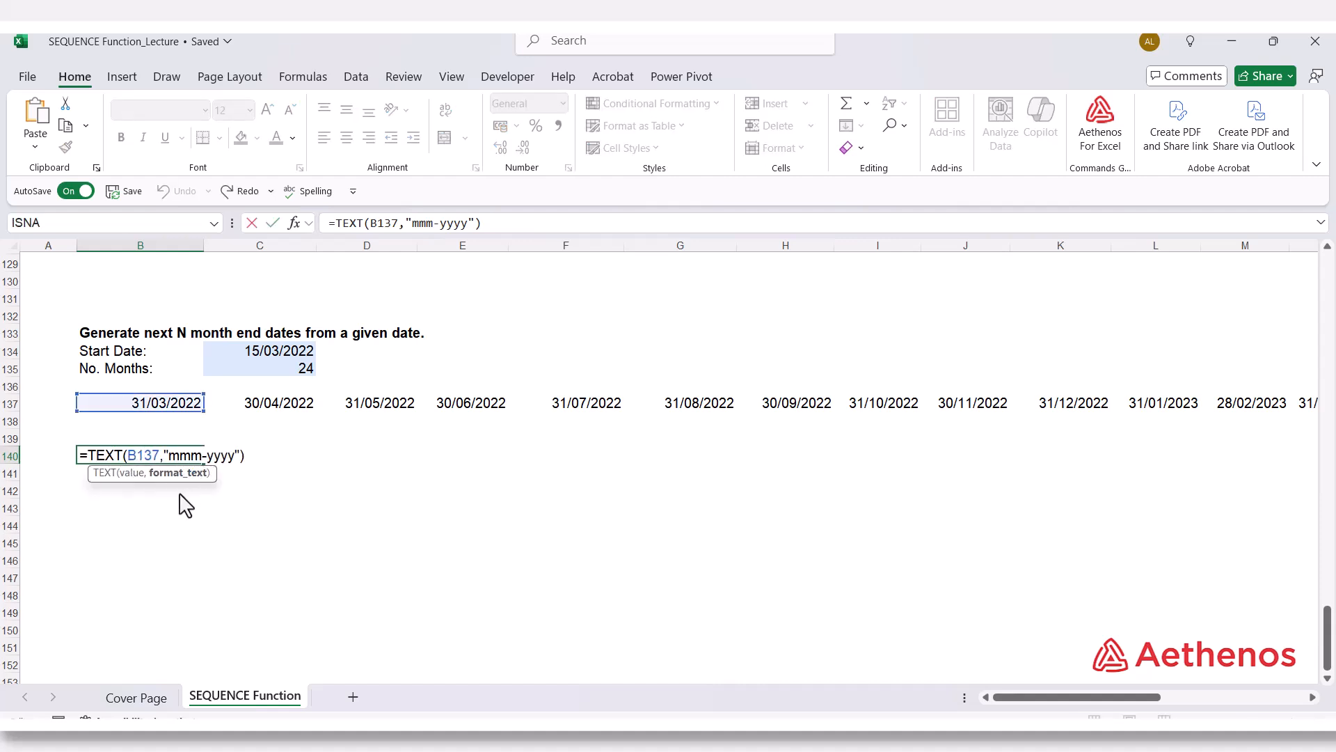
{"action": "type", "text": "m"}
{"action": "key", "text": "Return"}
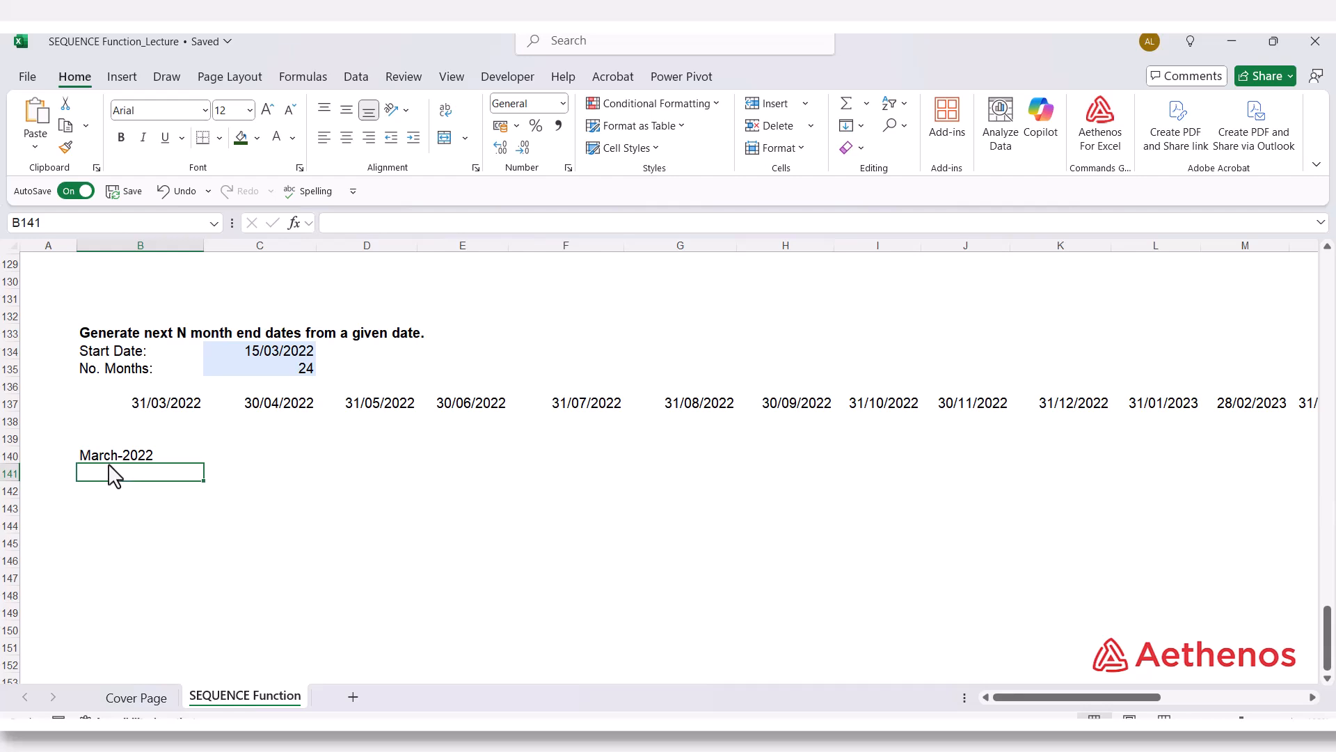
{"action": "left_click", "coordinate": [143, 461]}
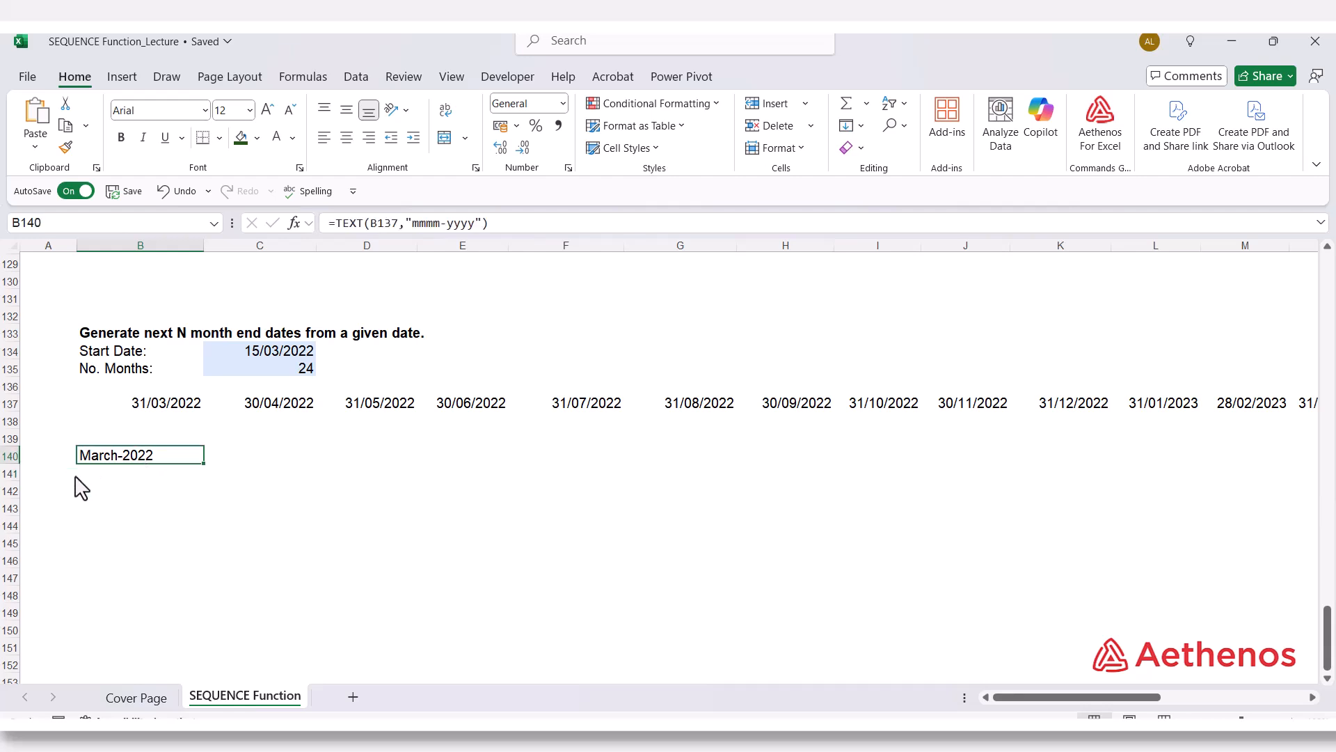
- Change the format text of the TEXT formula in B140 to "mmmm-yy" to show a two-digit year
{"action": "double_click", "coordinate": [115, 456]}
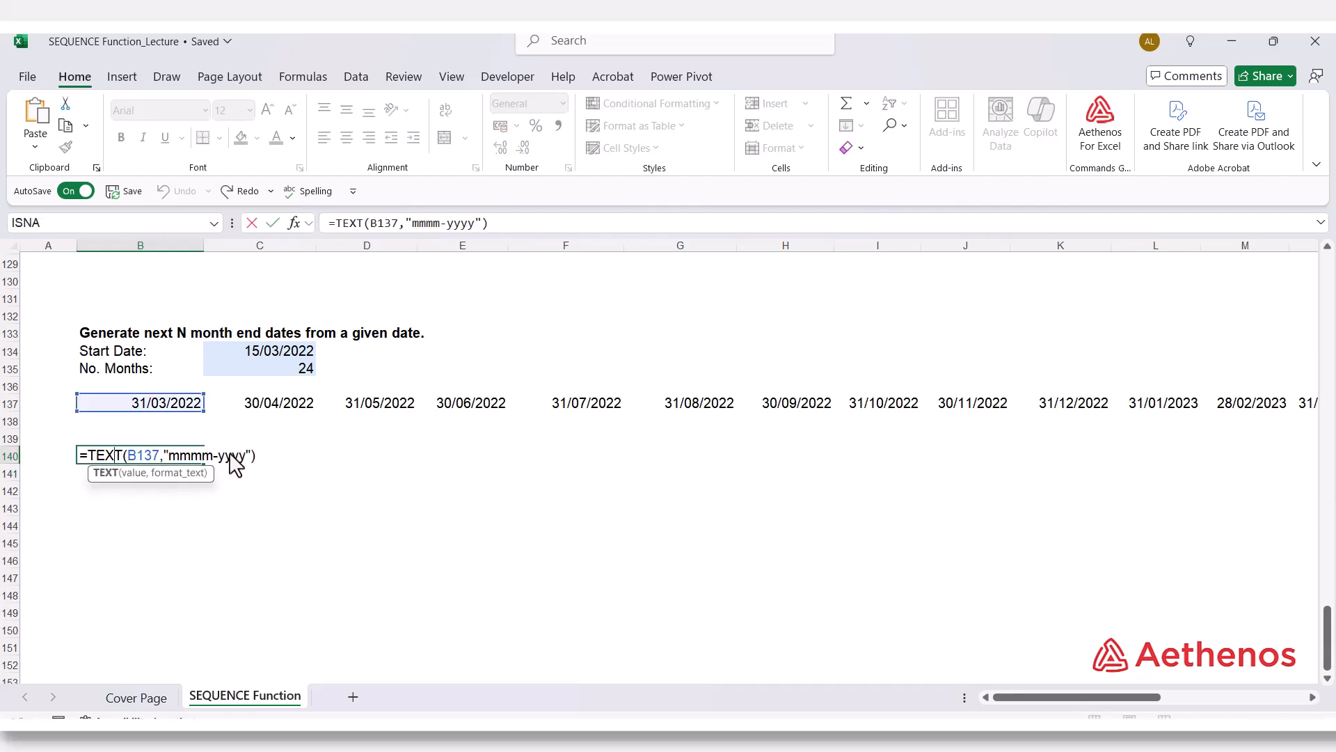
{"action": "left_click_drag", "start_coordinate": [233, 456], "coordinate": [246, 455]}
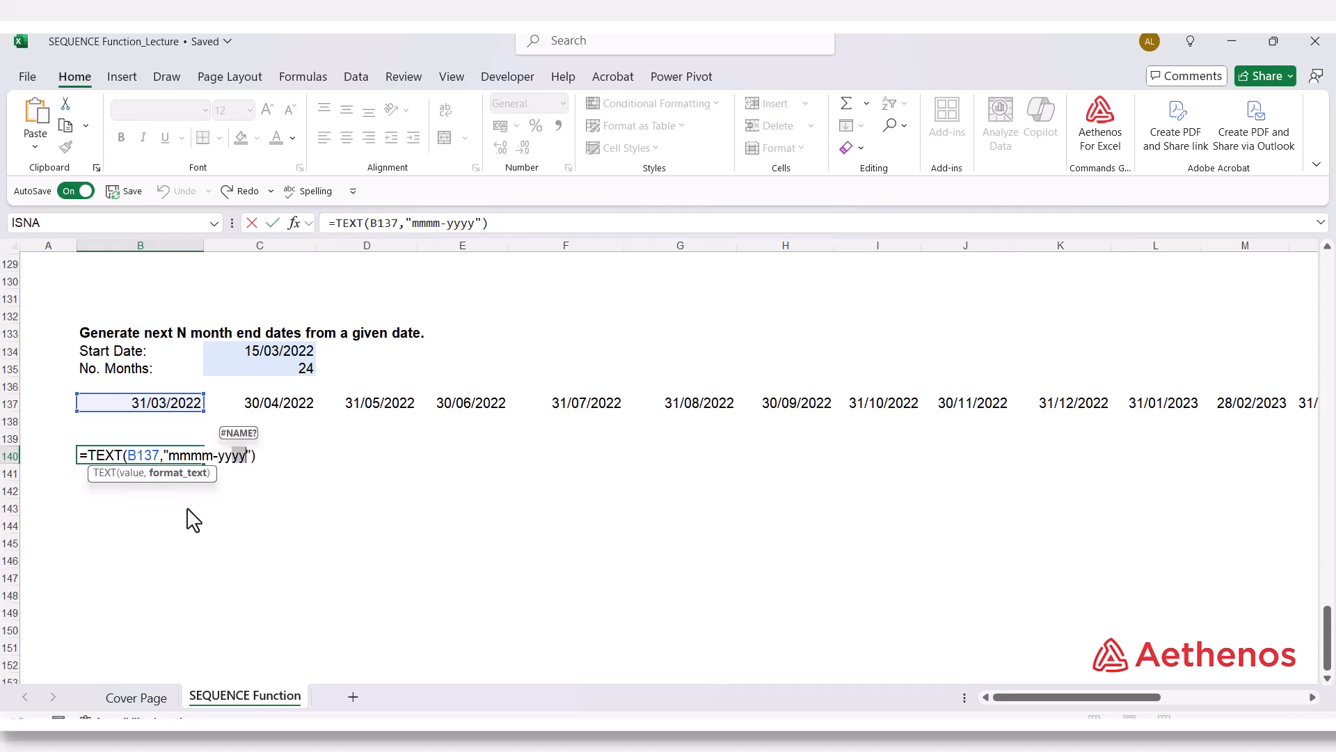
{"action": "key", "text": "BackSpace"}
{"action": "key", "text": "Return"}
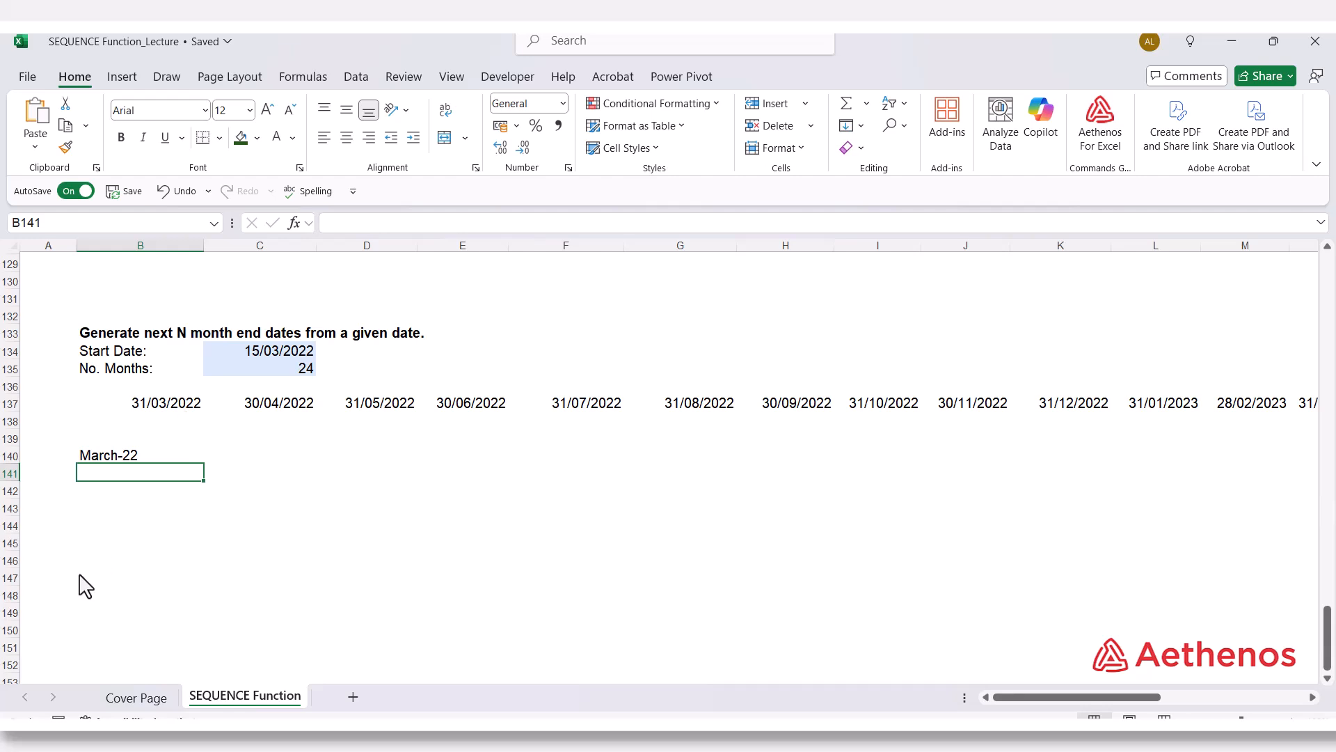
- Enter =TEXT(B137#,"mmm-yyyy") in B141 to convert the whole spilled list of month end dates to month-year text
{"action": "type", "text": "="}
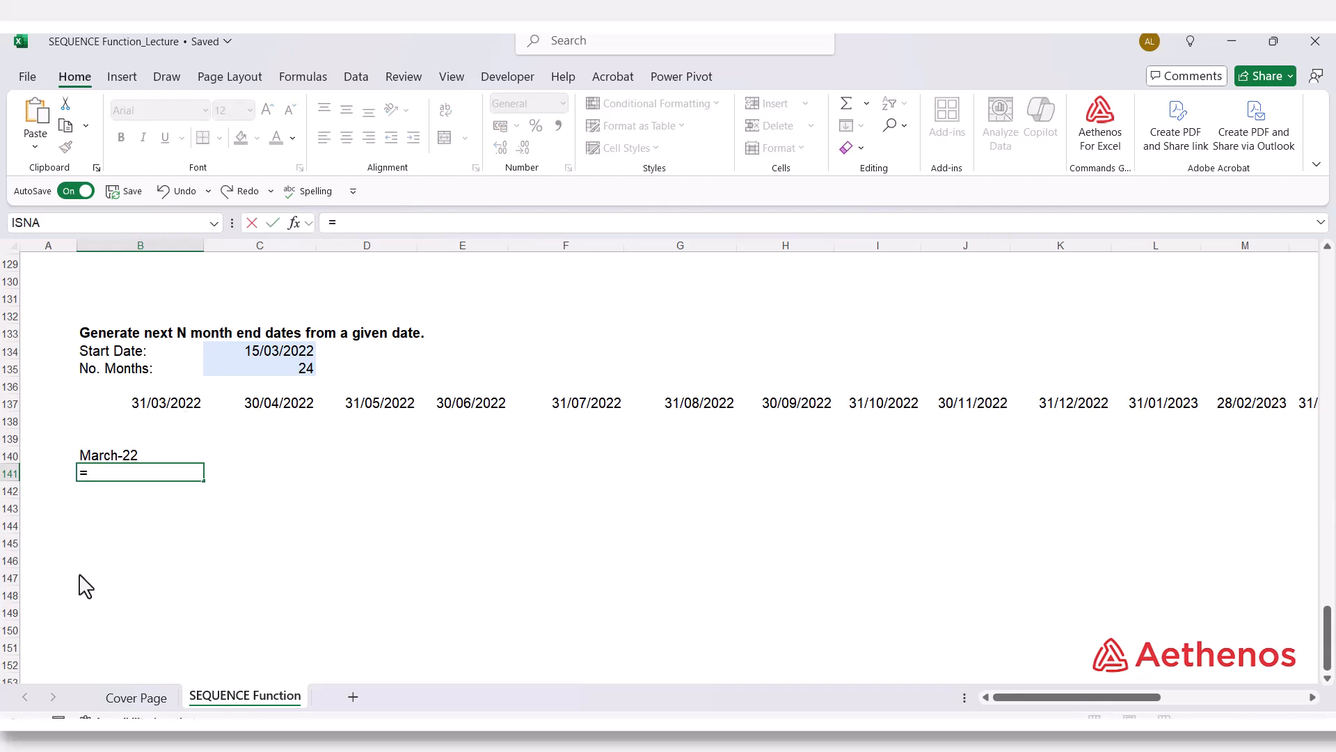
{"action": "type", "text": "text"}
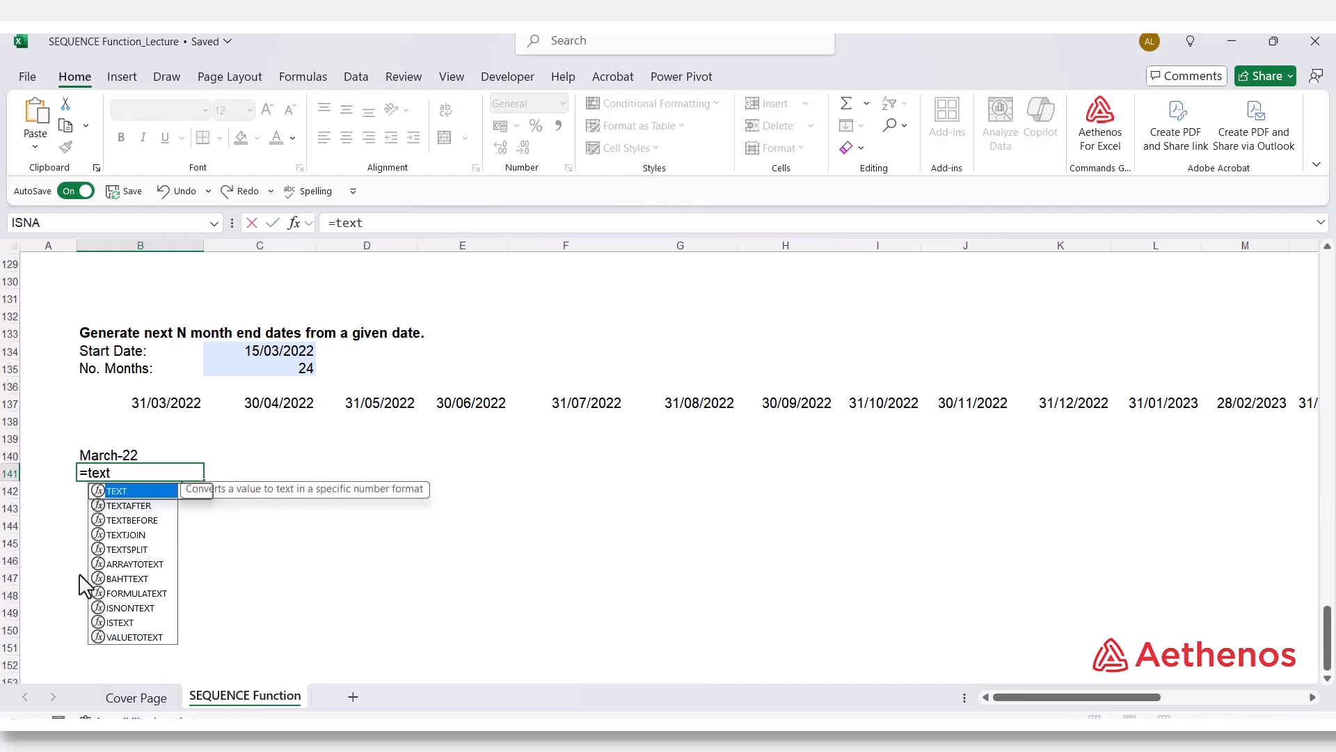
{"action": "key", "text": "Tab"}
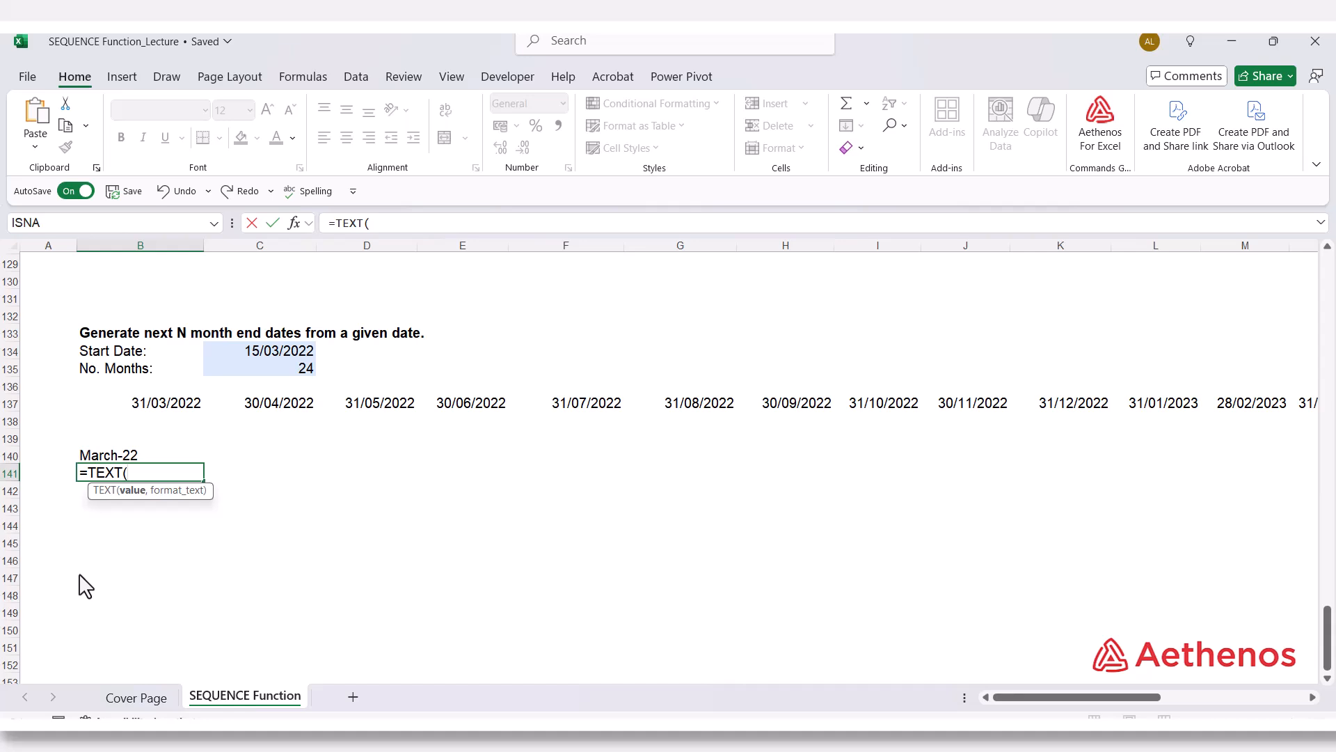
{"action": "left_click", "coordinate": [140, 413]}
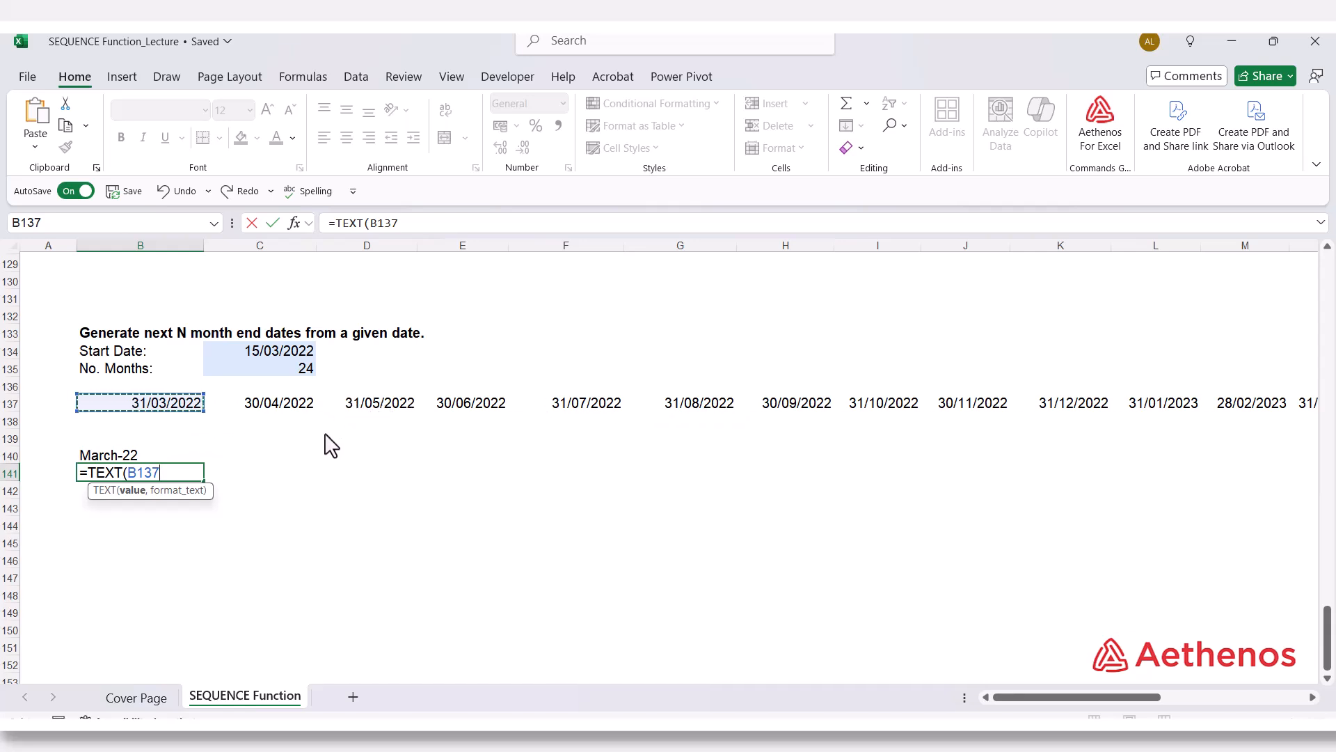
{"action": "type", "text": "#"}
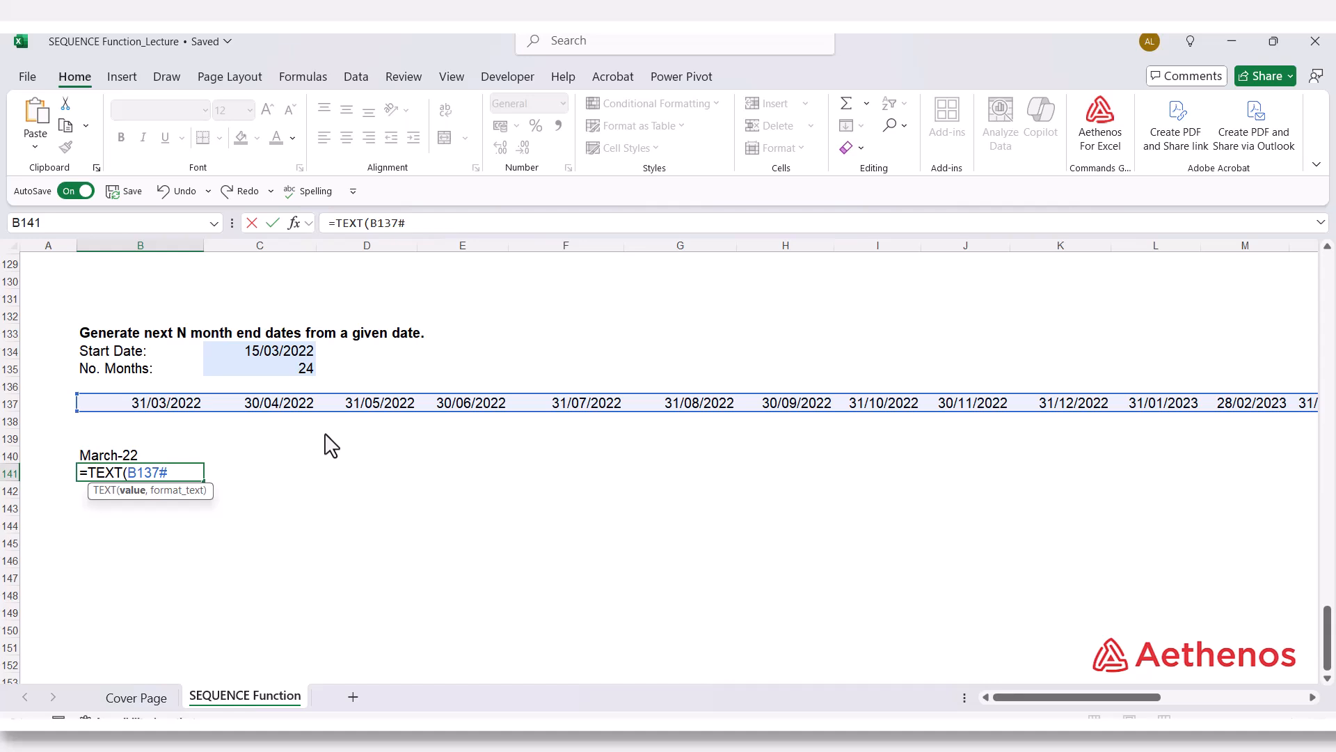
{"action": "type", "text": ","}
{"action": "type", "text": "\"mmm-"}
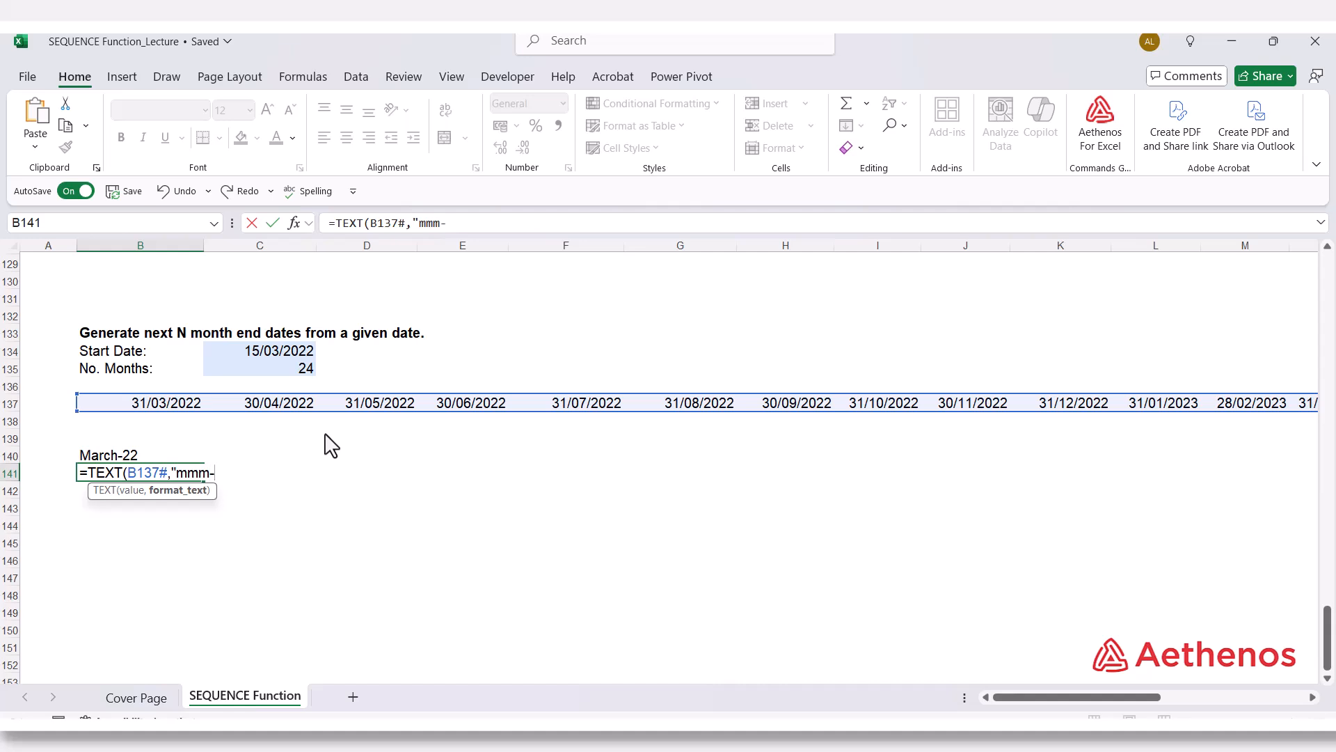
{"action": "type", "text": "yyyy\")"}
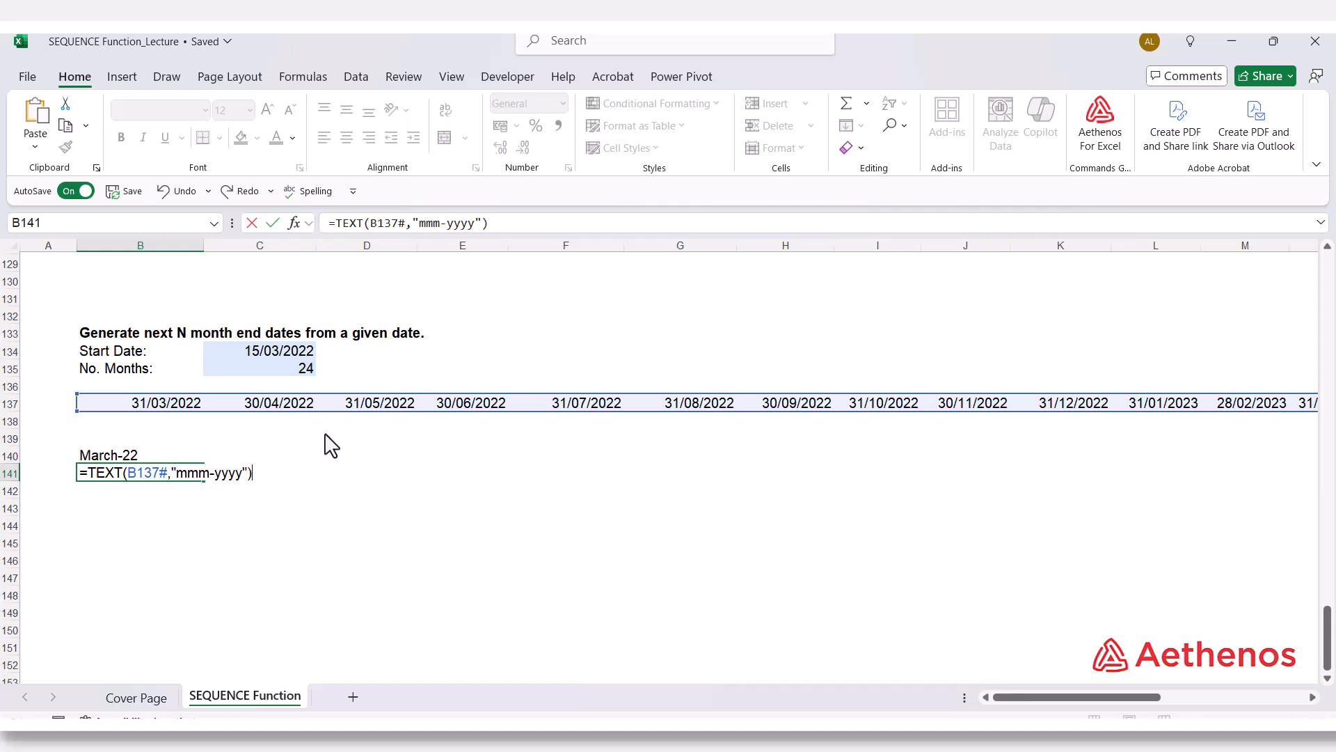
{"action": "key", "text": "Return"}
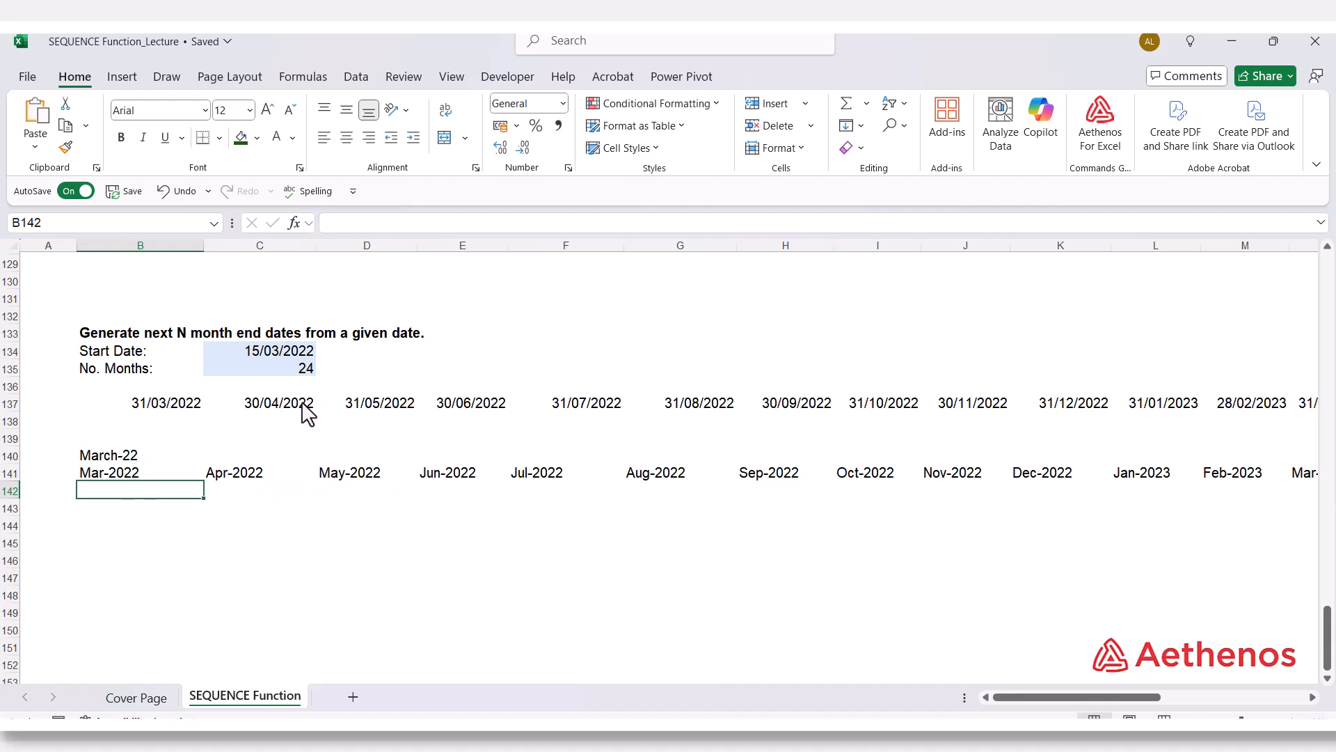
- Compare the month end dates in B137 and C137 with their text versions in row 141, and review the TEXT formulas in B140 and B141
{"action": "left_click", "coordinate": [154, 407]}
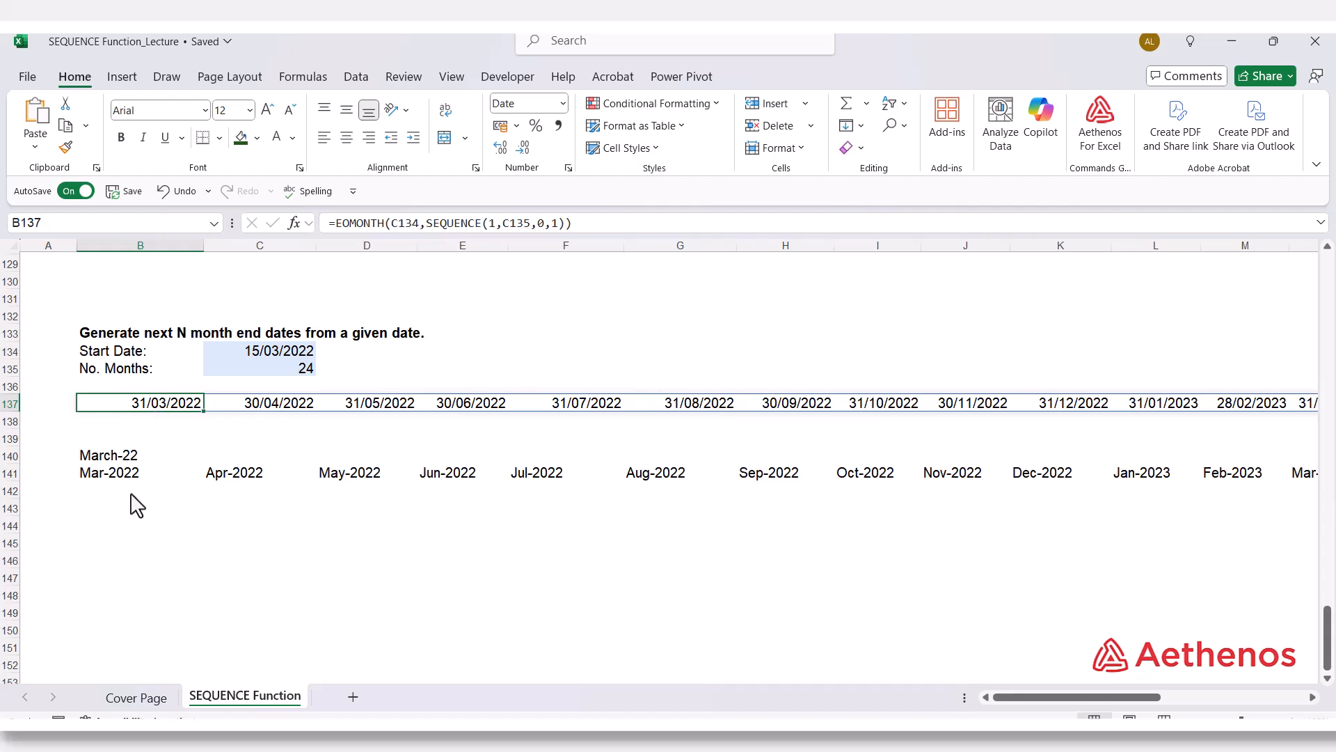
{"action": "left_click", "coordinate": [138, 475]}
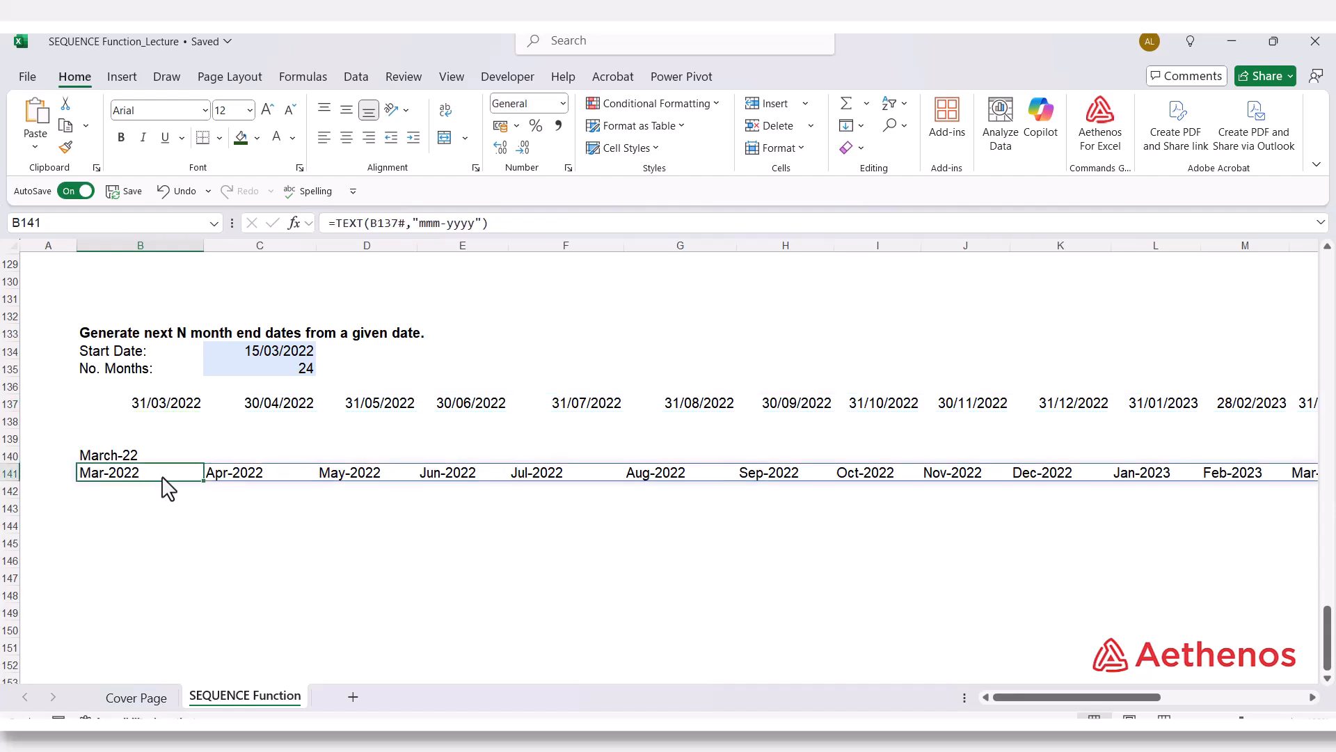
{"action": "left_click", "coordinate": [248, 410]}
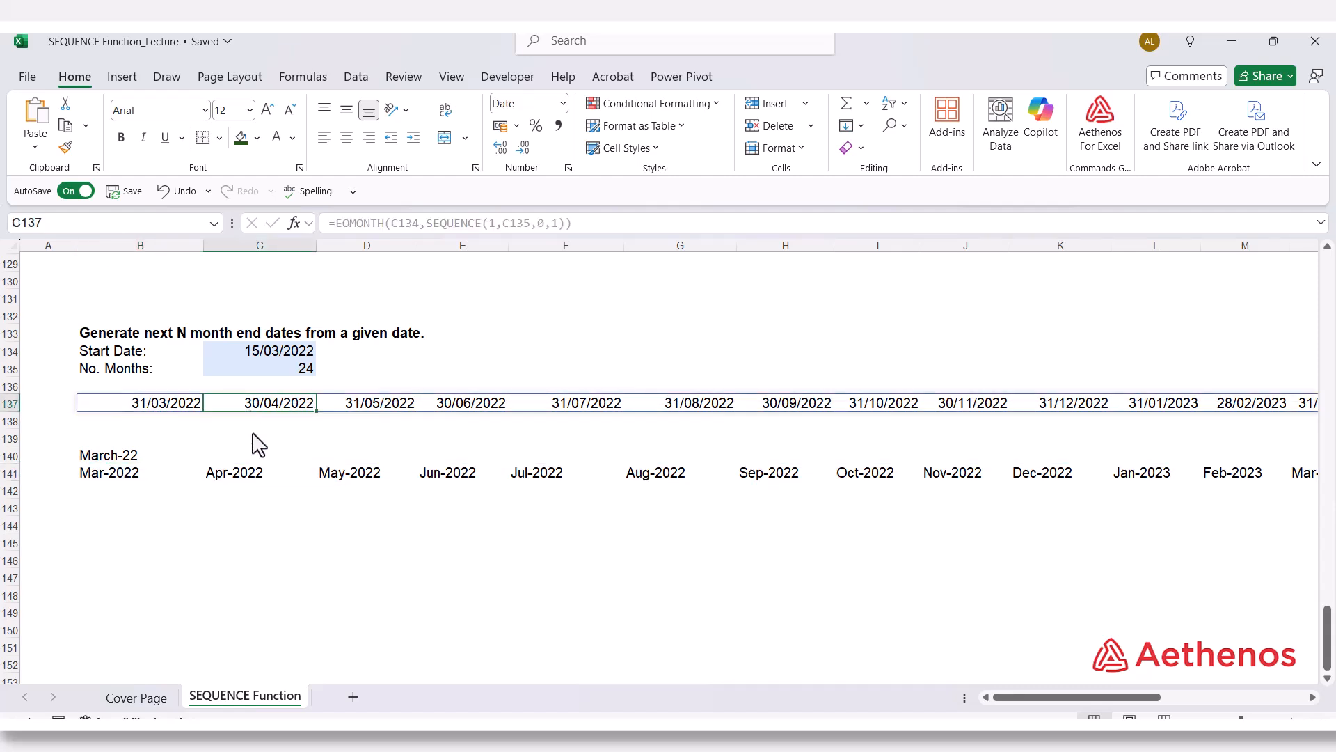
{"action": "left_click", "coordinate": [249, 485]}
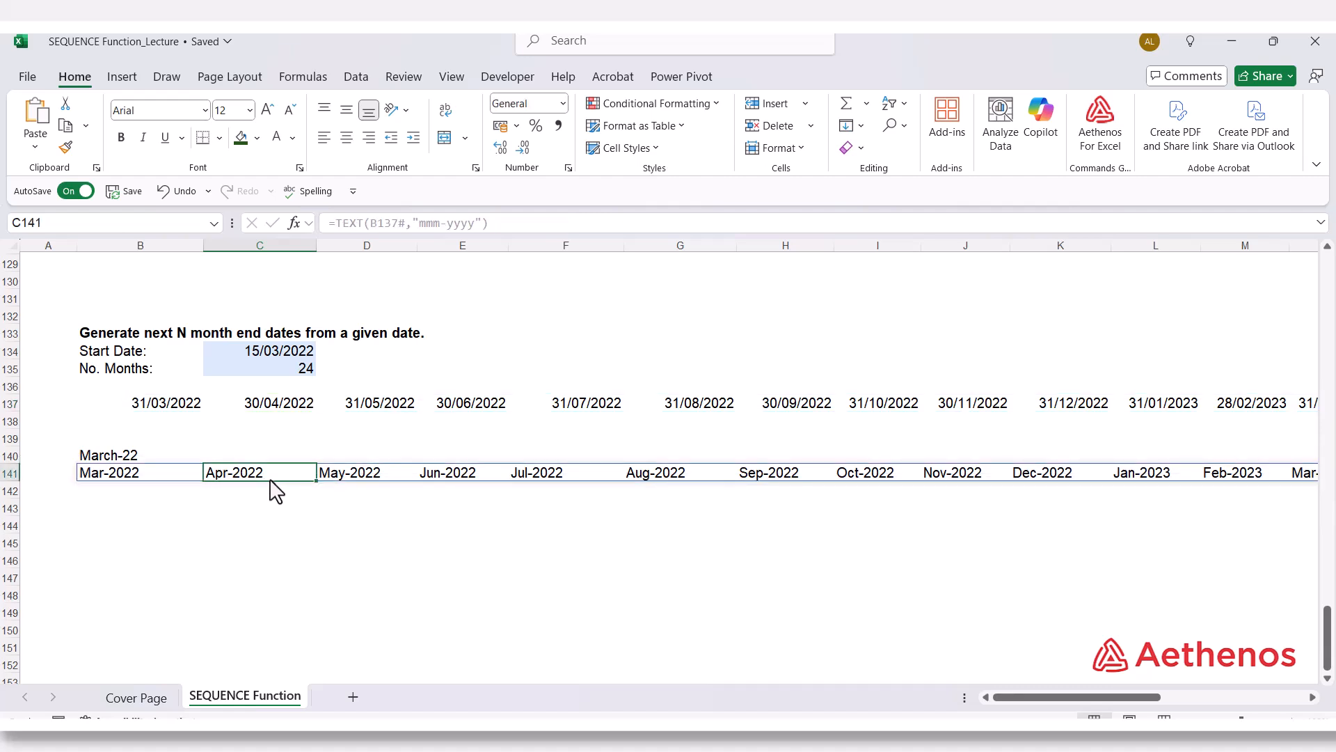
{"action": "left_click", "coordinate": [149, 407]}
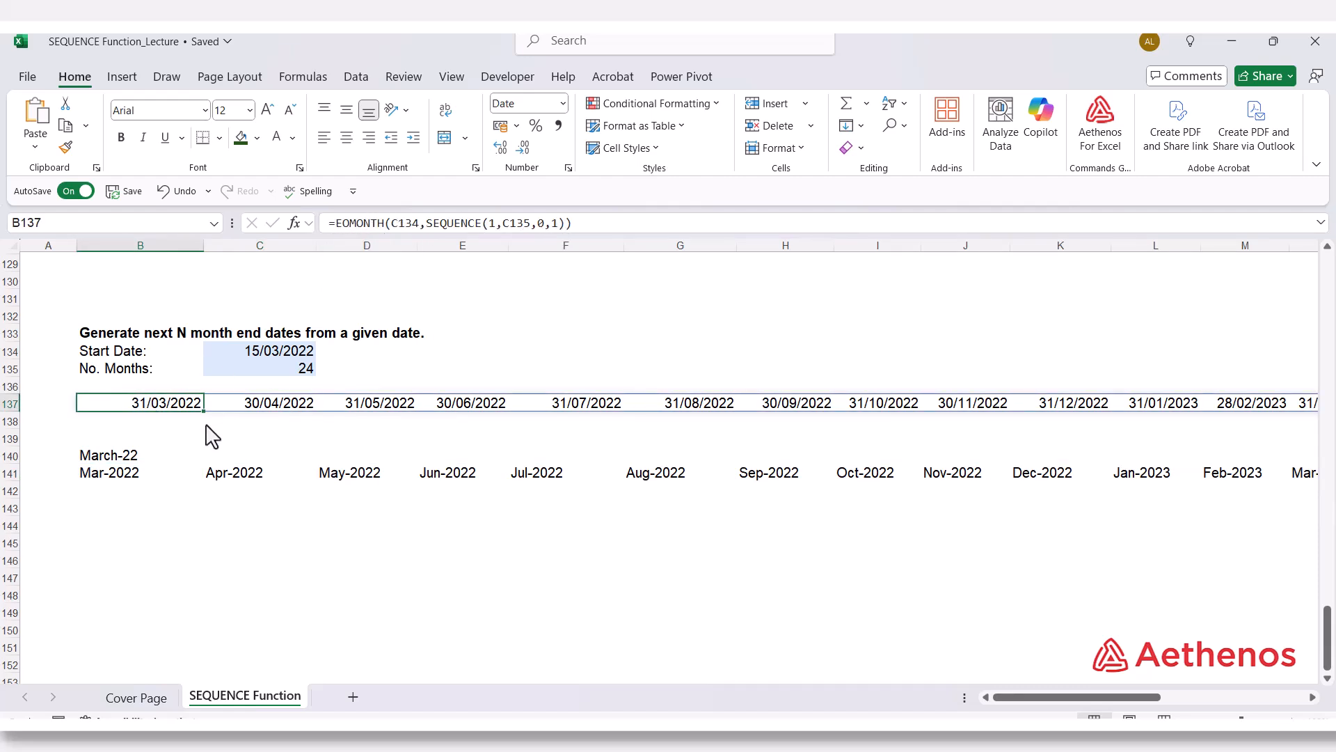
{"action": "left_click", "coordinate": [111, 458]}
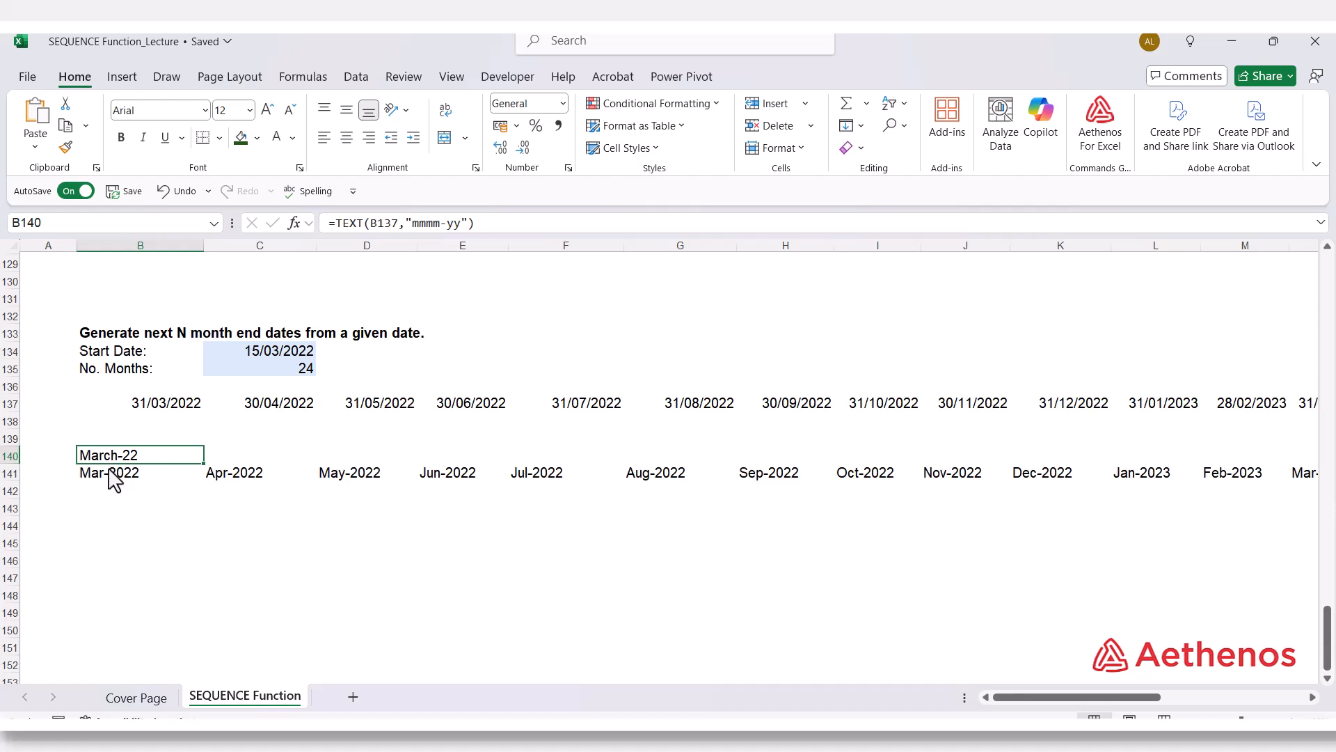
{"action": "double_click", "coordinate": [108, 474]}
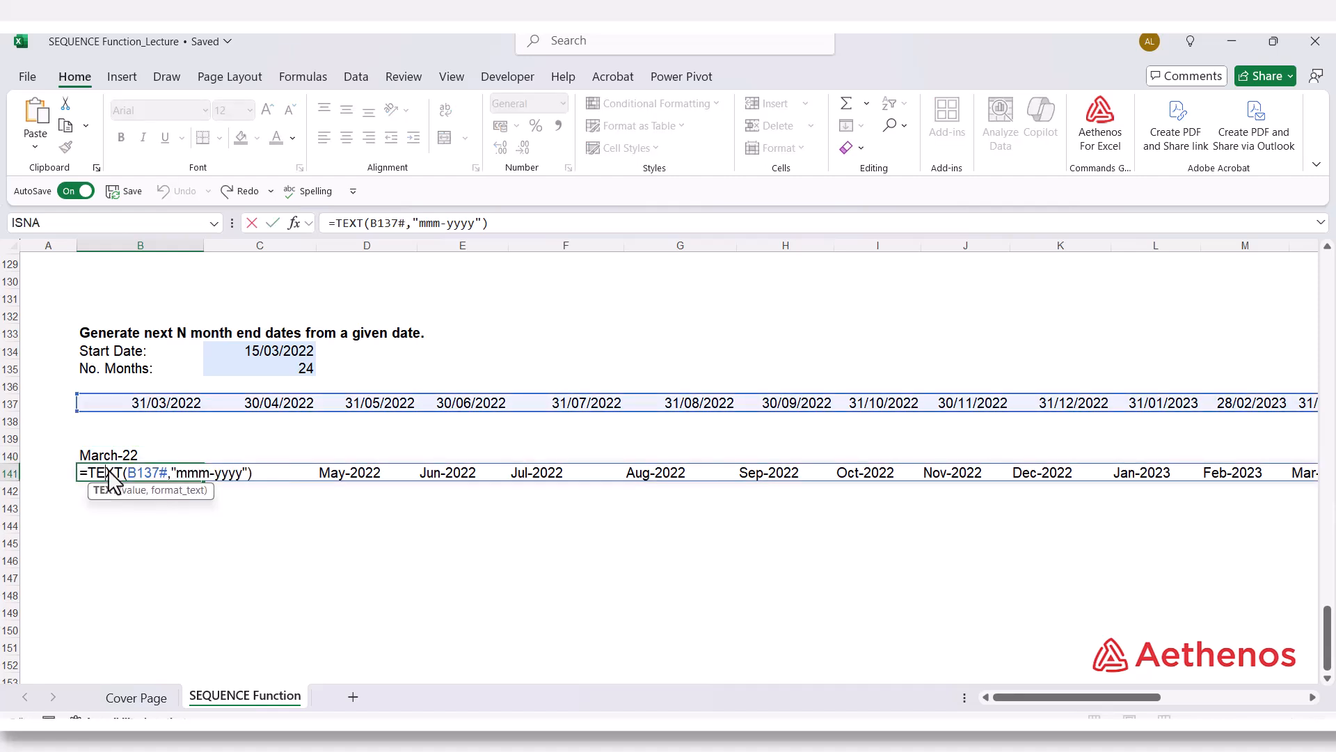
{"action": "key", "text": "Escape"}
- Copy the formula =EOMONTH(C134,SEQUENCE(1,C135,0,1)) from B137 into B142
{"action": "left_click", "coordinate": [157, 405]}
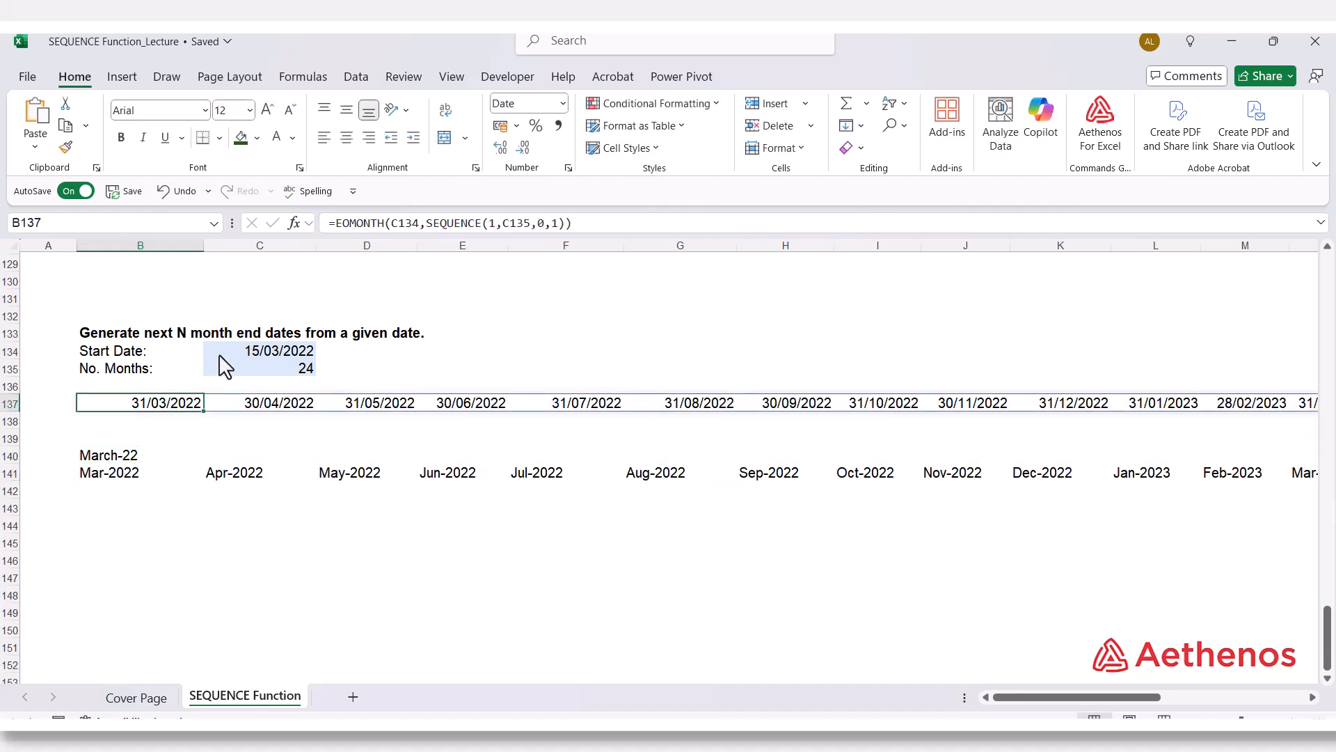
{"action": "left_click_drag", "start_coordinate": [330, 223], "coordinate": [605, 237]}
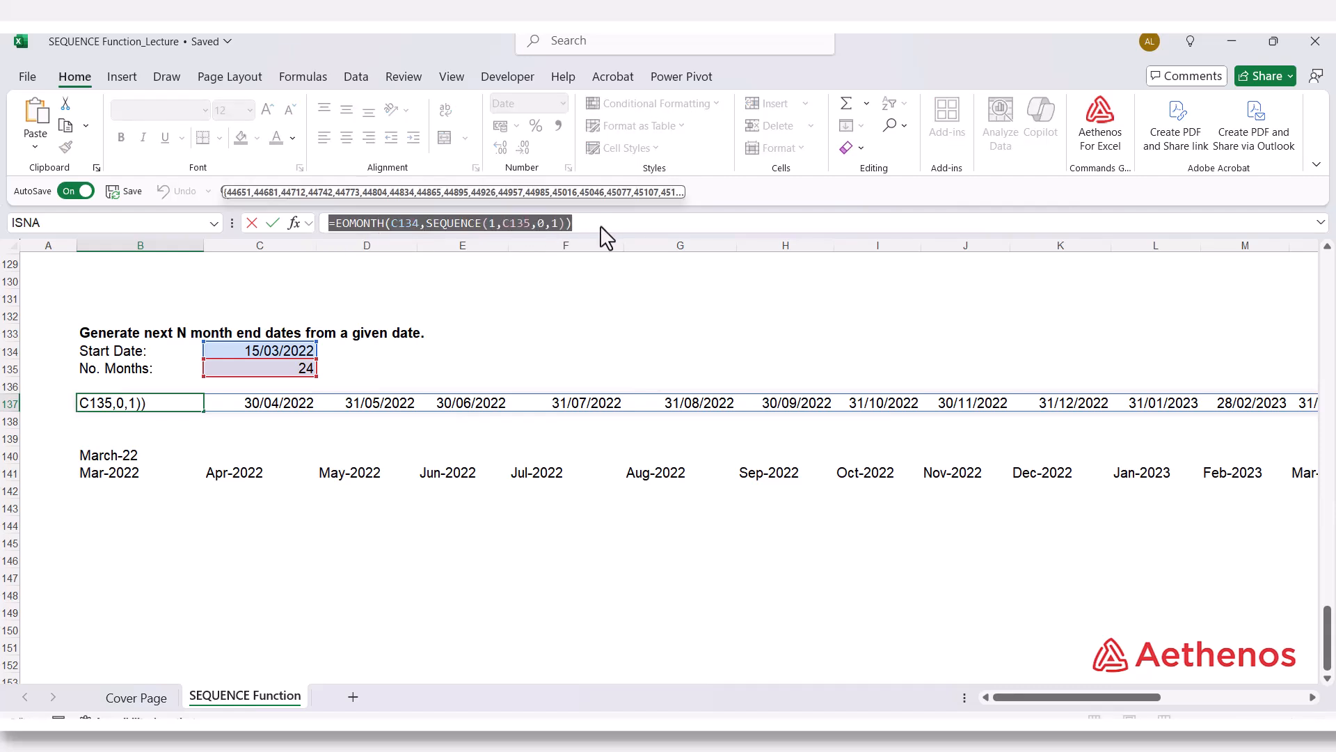
{"action": "key", "text": "Escape"}
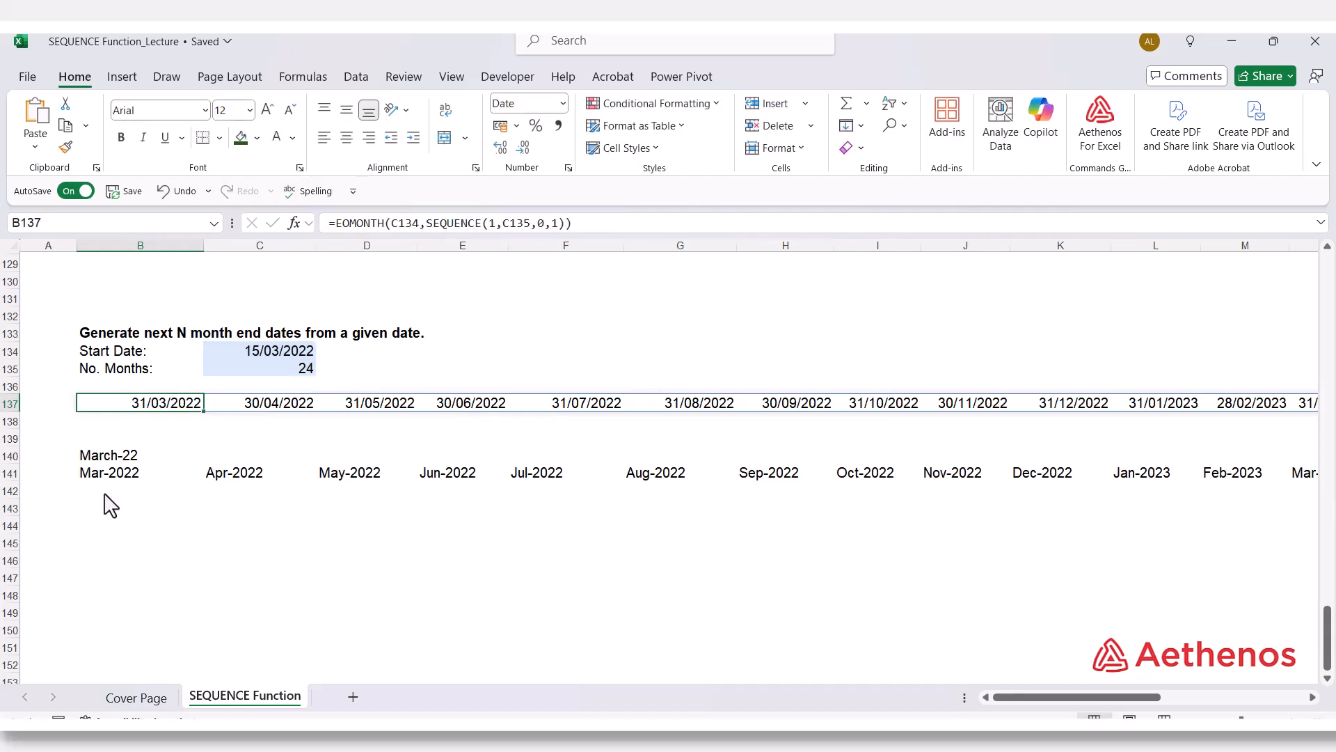
{"action": "left_click", "coordinate": [105, 495]}
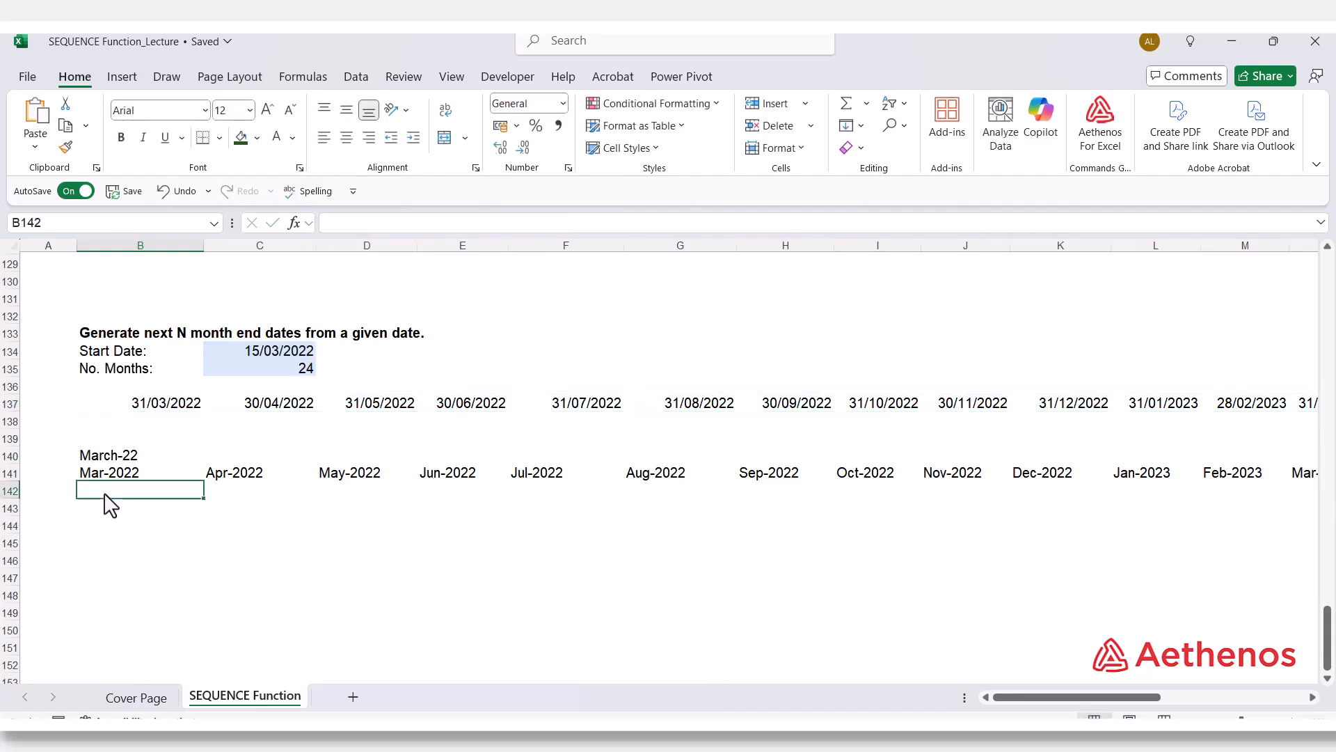
{"action": "left_click", "coordinate": [355, 223]}
{"action": "key", "text": "ctrl+v"}
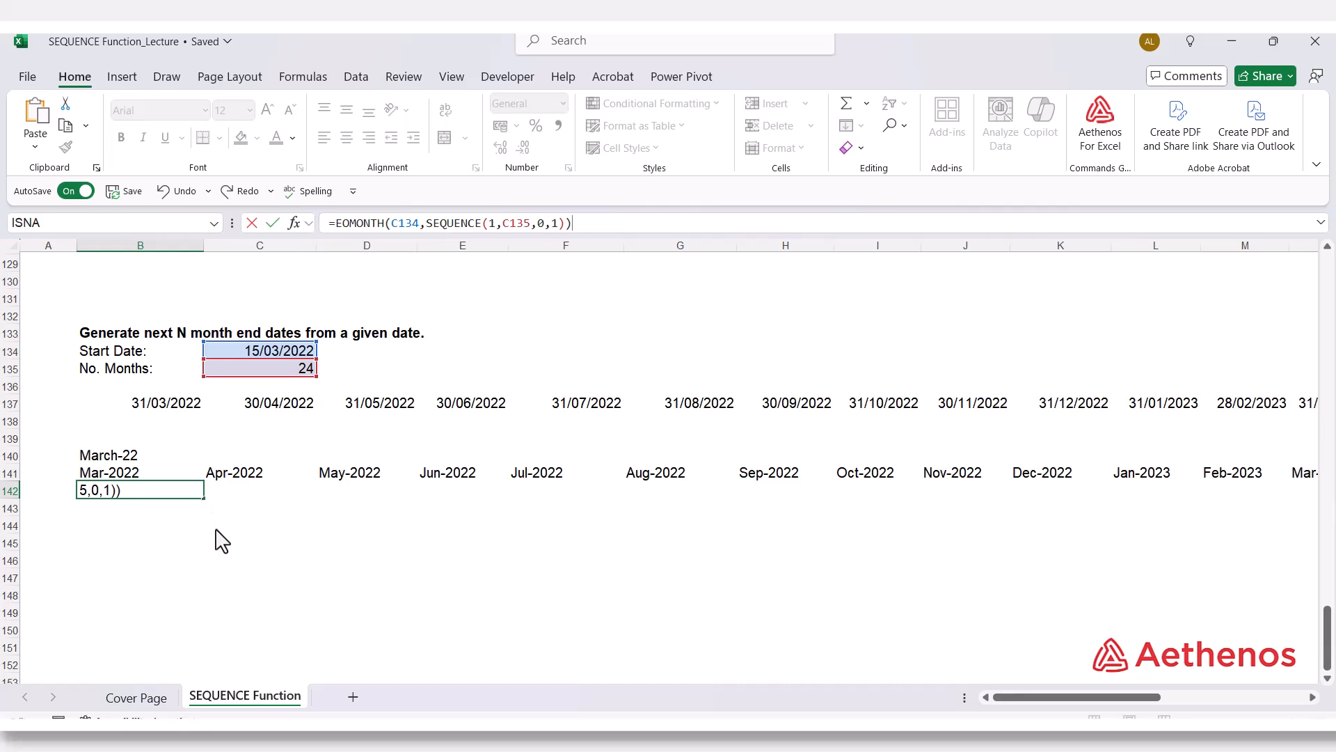
{"action": "left_click", "coordinate": [131, 491]}
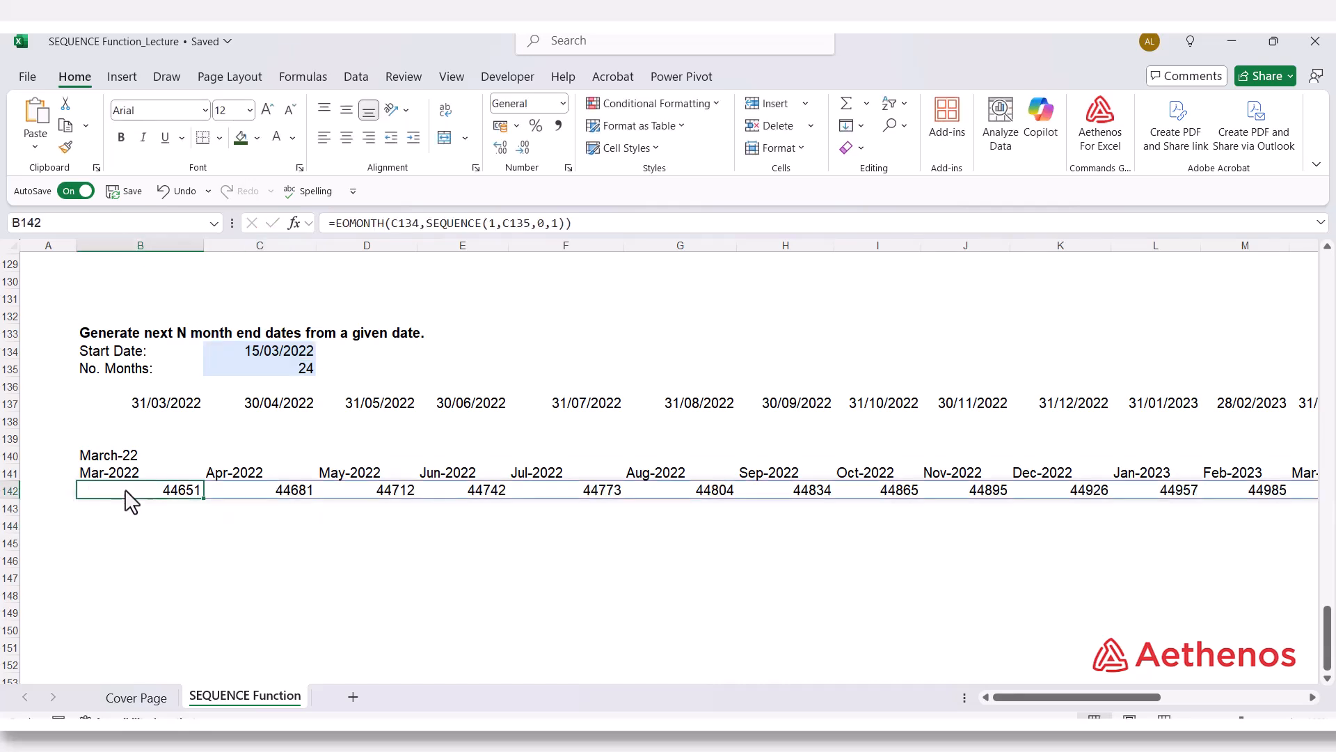
- Wrap the EOMONTH formula in B142 in a TEXT function with the format text "mmm-yyyy"
{"action": "left_click", "coordinate": [336, 223]}
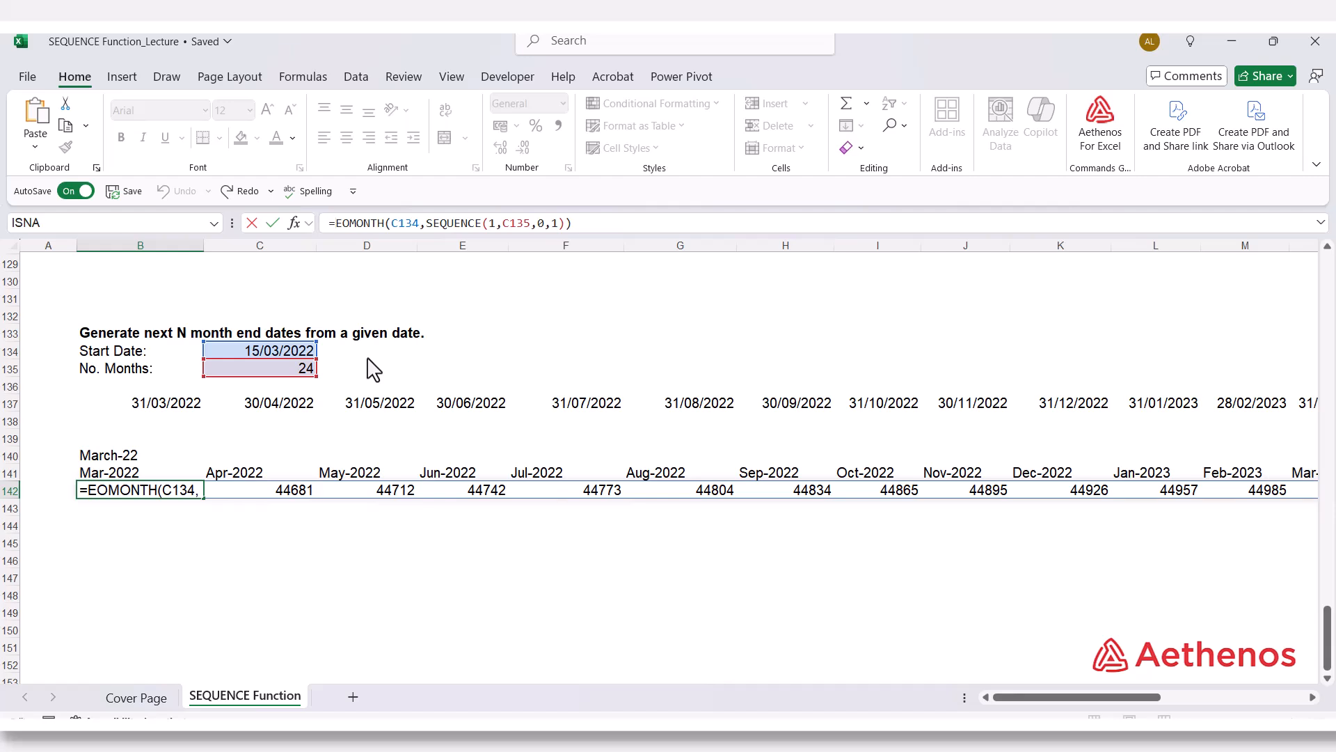
{"action": "type", "text": "Text"}
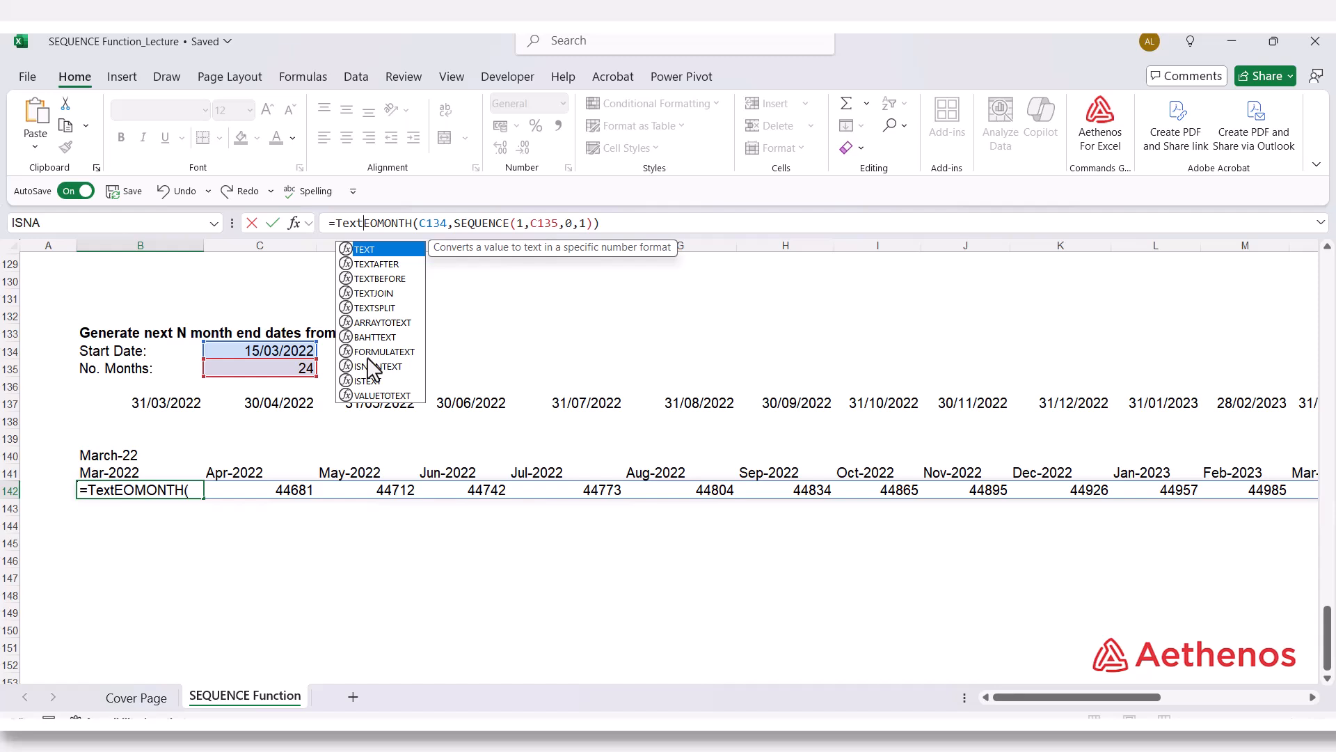
{"action": "key", "text": "Tab"}
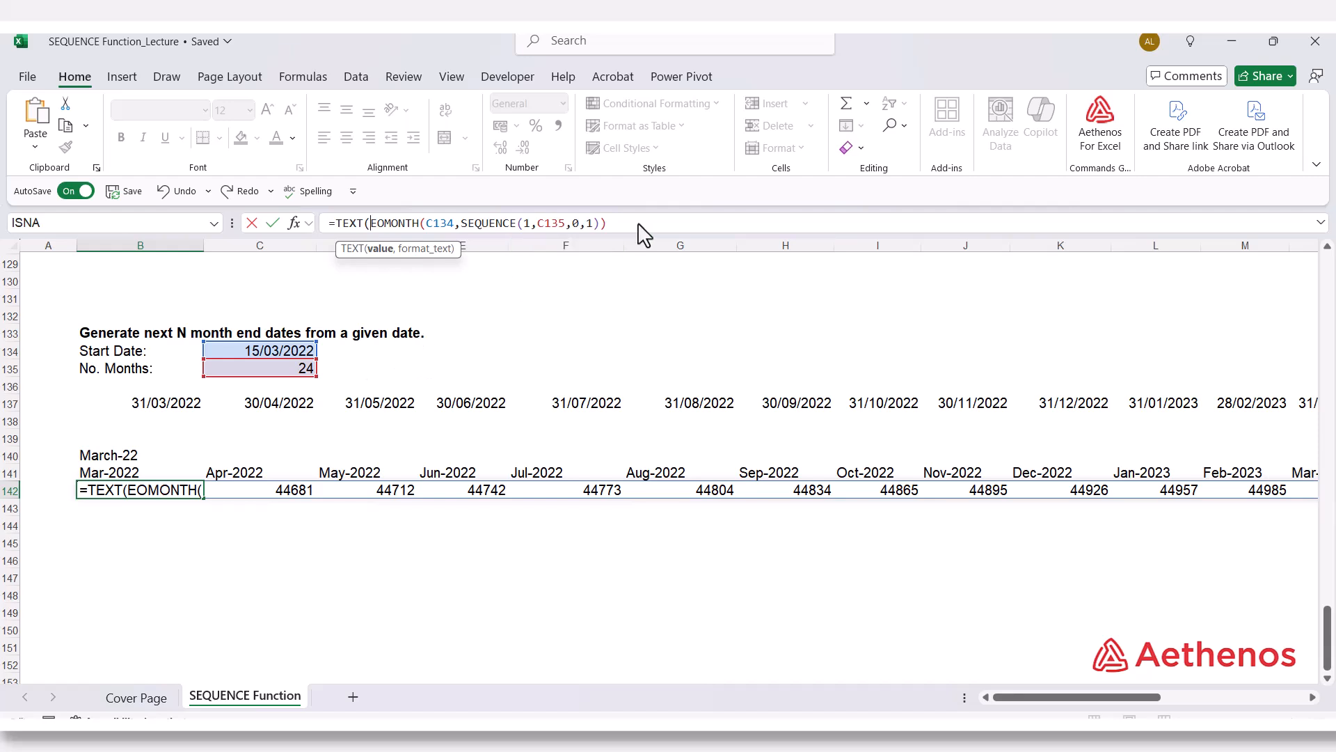
{"action": "left_click", "coordinate": [616, 222]}
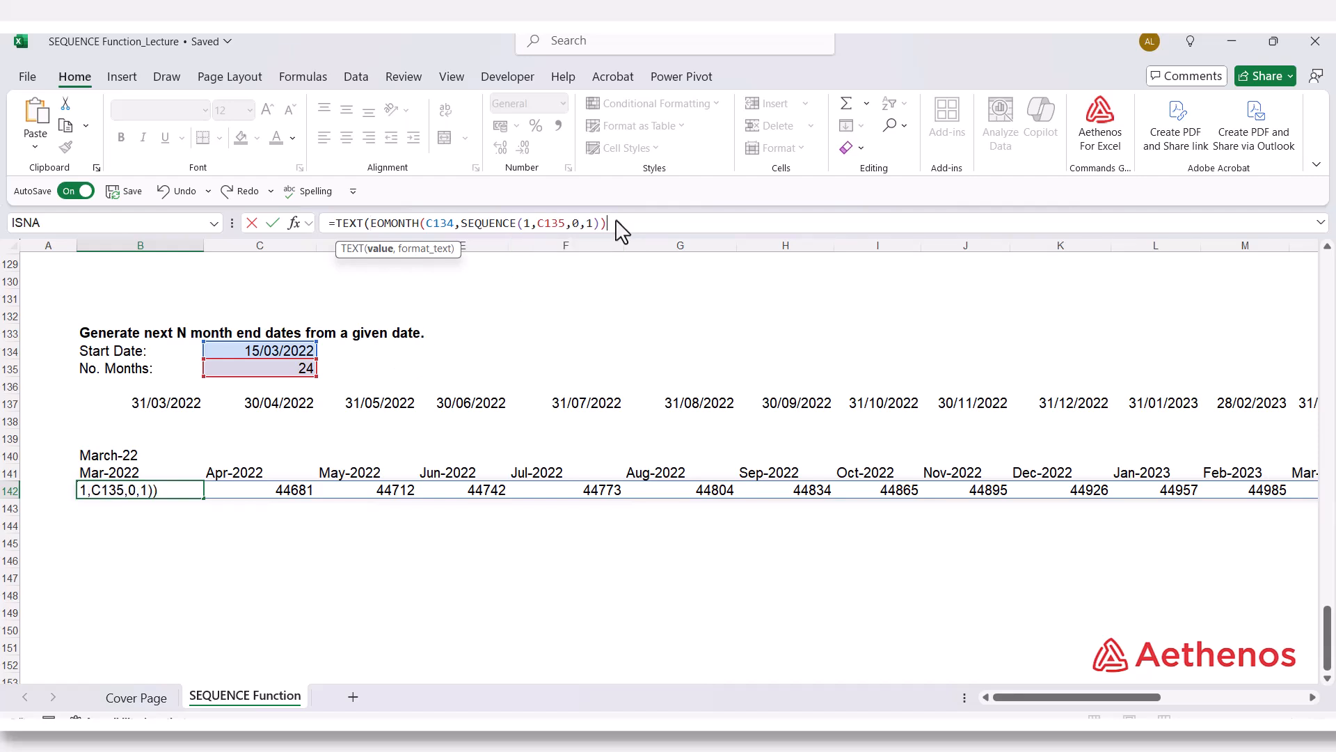
{"action": "type", "text": ","}
{"action": "type", "text": "\"mmm-yyyy"}
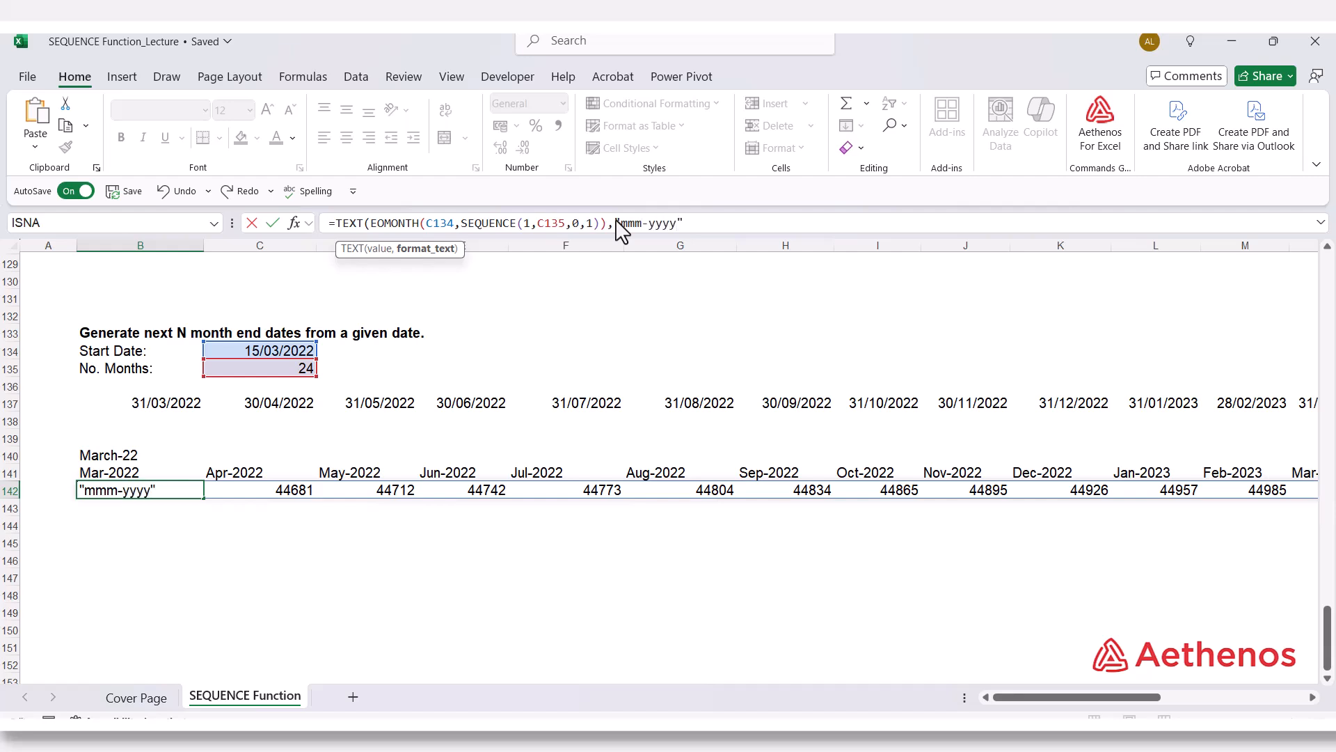
{"action": "type", "text": "\")"}
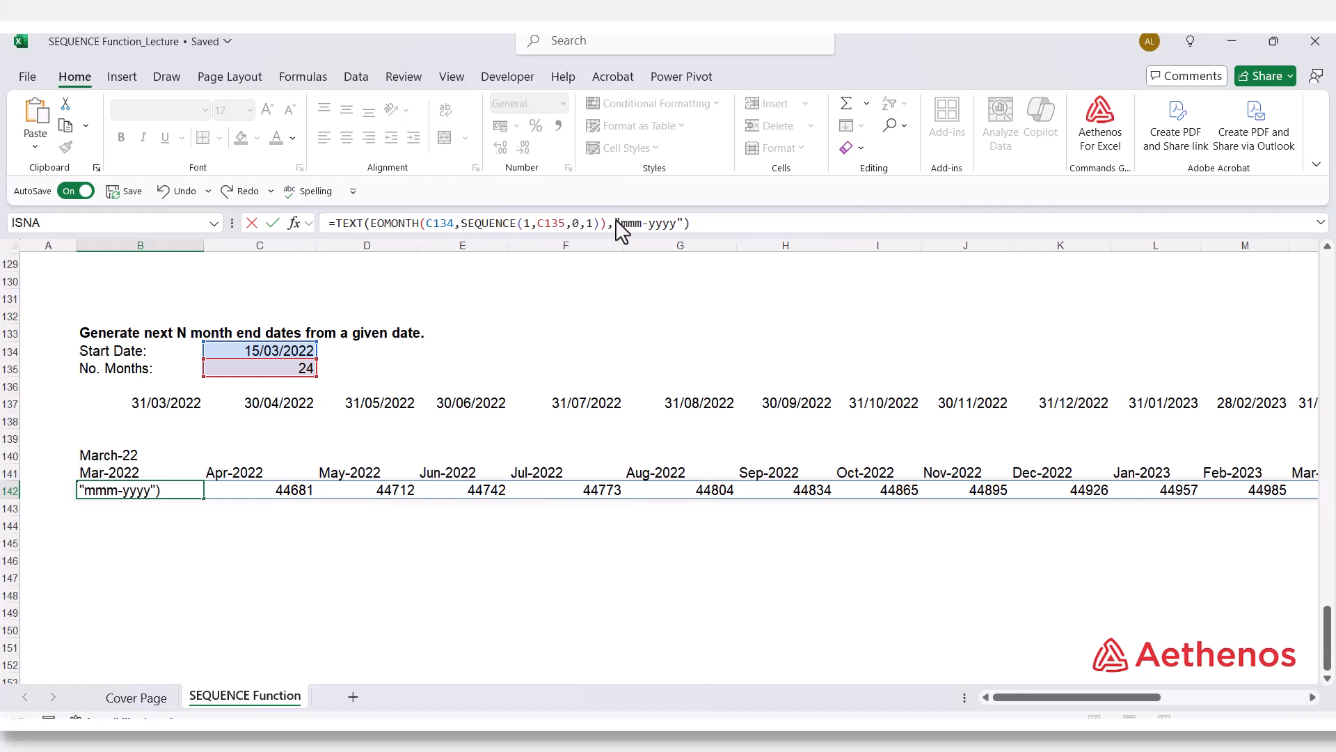
{"action": "key", "text": "Return"}
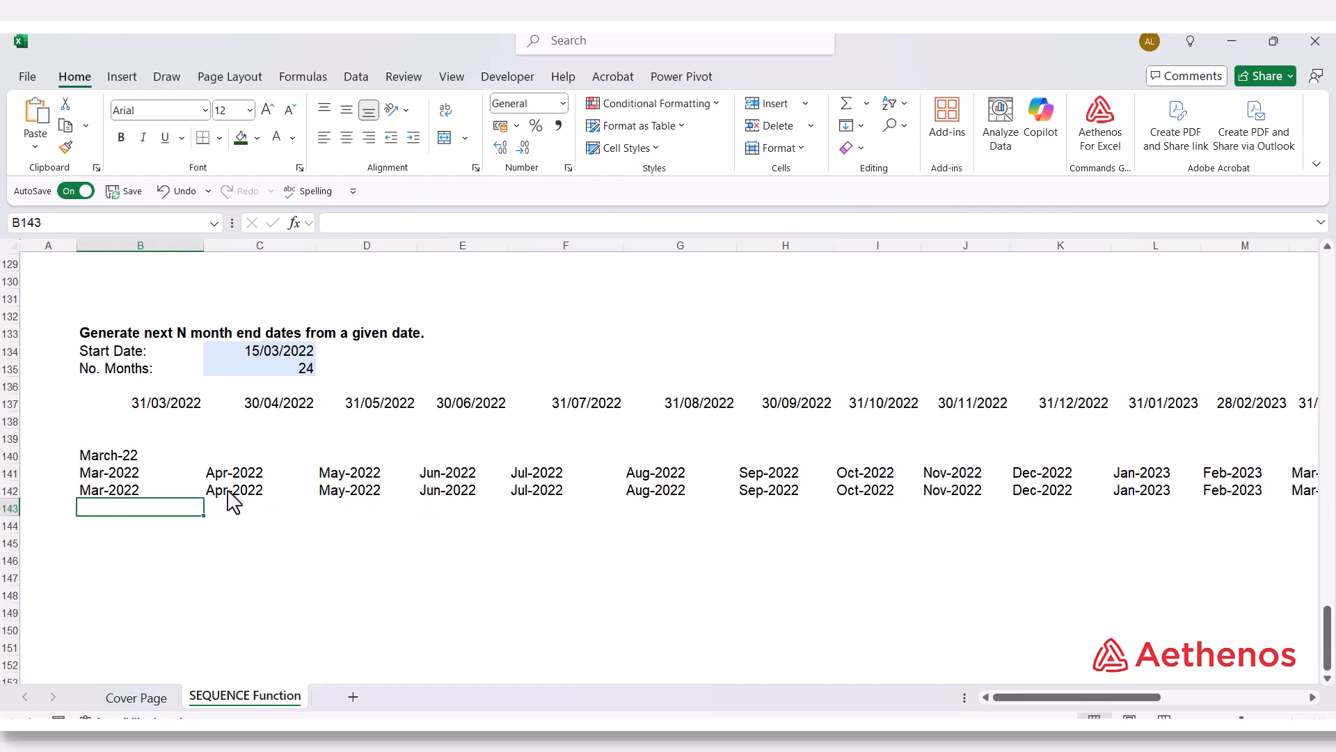
- Compare the spill-reference TEXT formula in B141 with the nested TEXT, EOMONTH and SEQUENCE formula in B142
{"action": "double_click", "coordinate": [108, 474]}
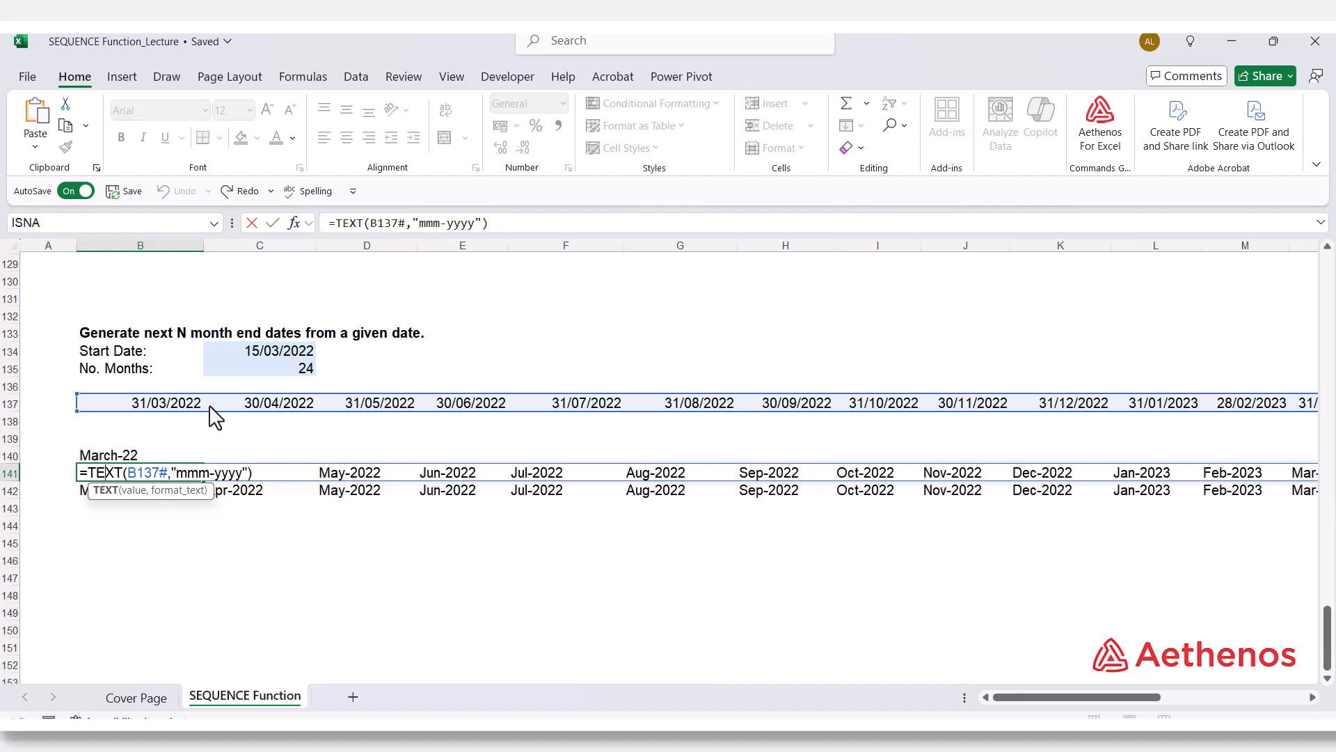
{"action": "key", "text": "ctrl+Return"}
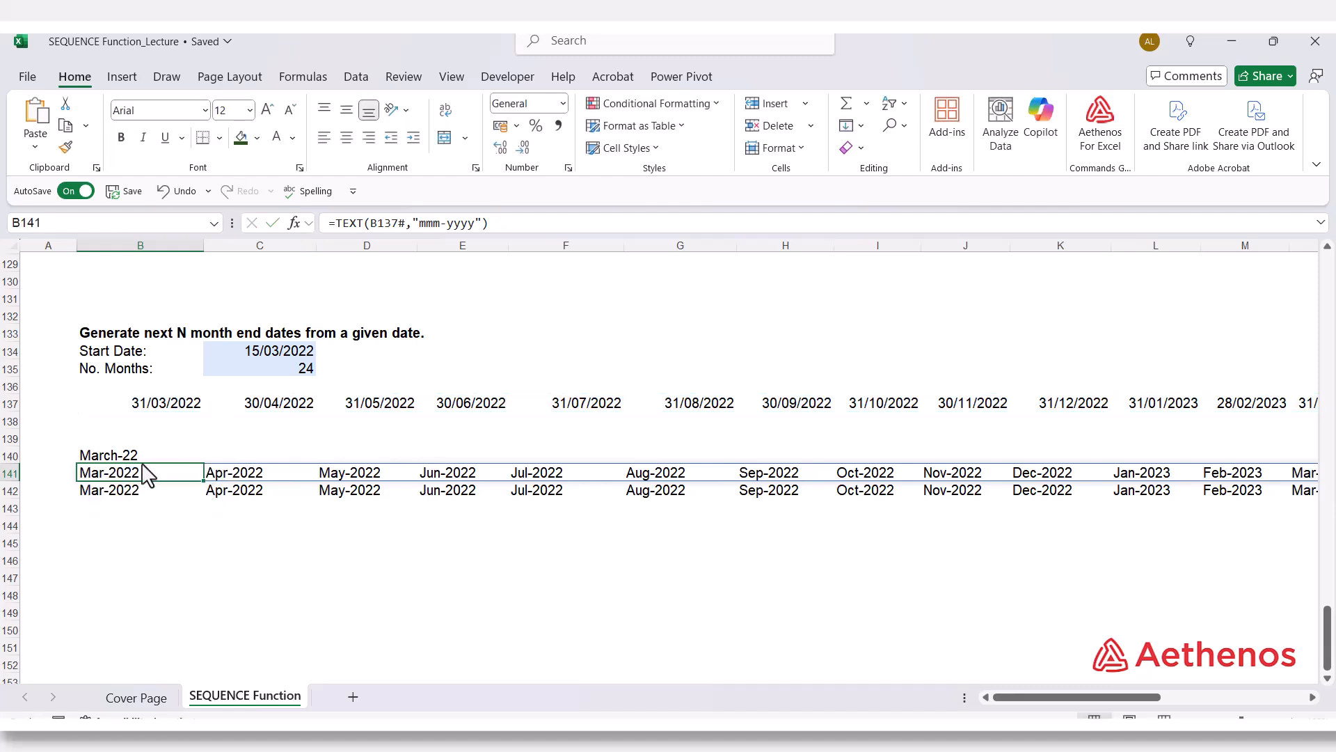
{"action": "left_click", "coordinate": [131, 496]}
{"action": "double_click", "coordinate": [132, 495]}
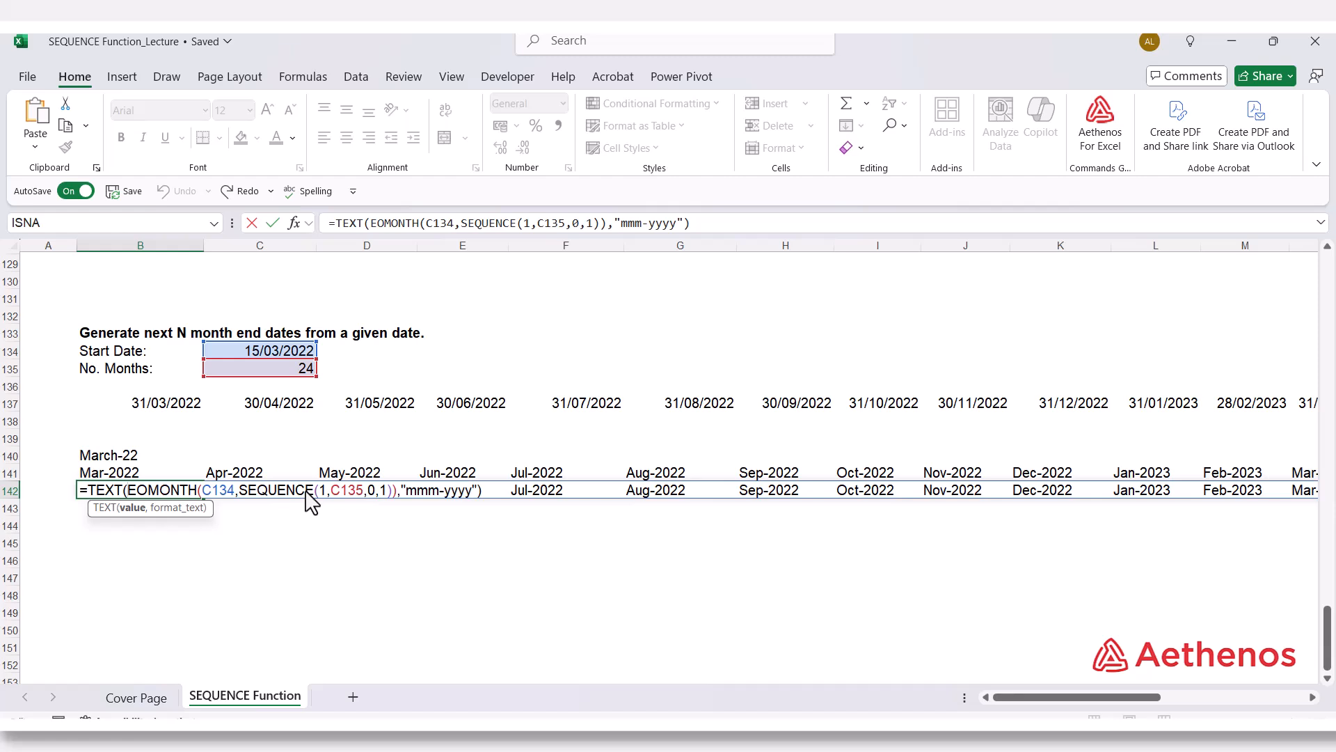
{"action": "double_click", "coordinate": [105, 491]}
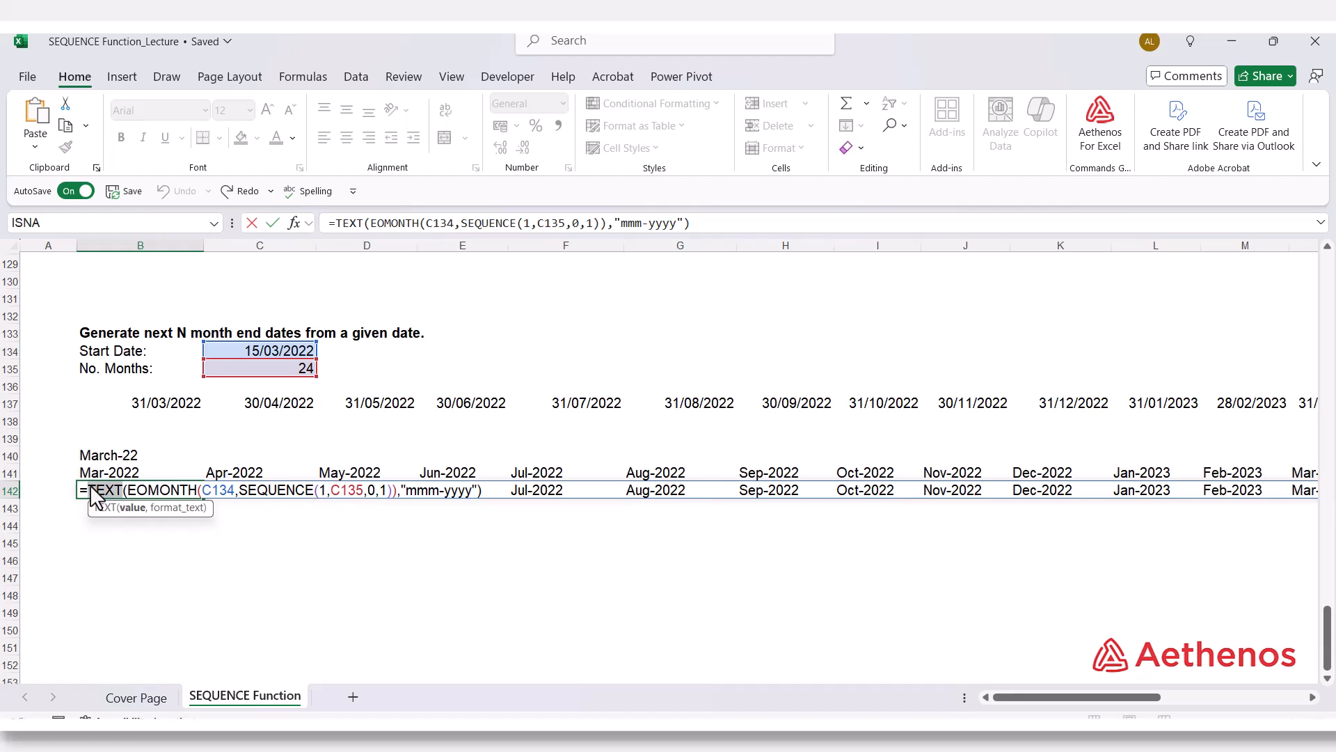